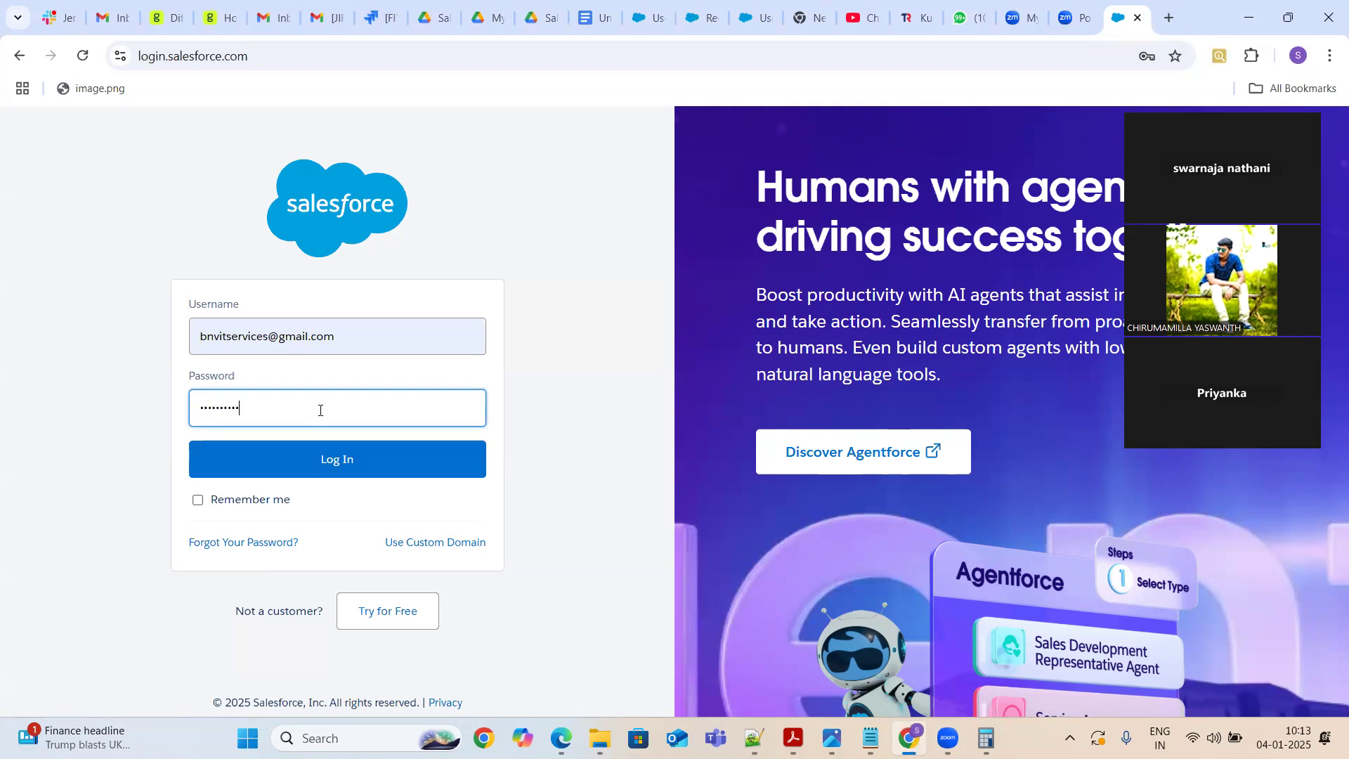
Log in to Salesforce and open the B&V Insurance App from the App Launcher
{"action": "left_click", "coordinate": [336, 468]}
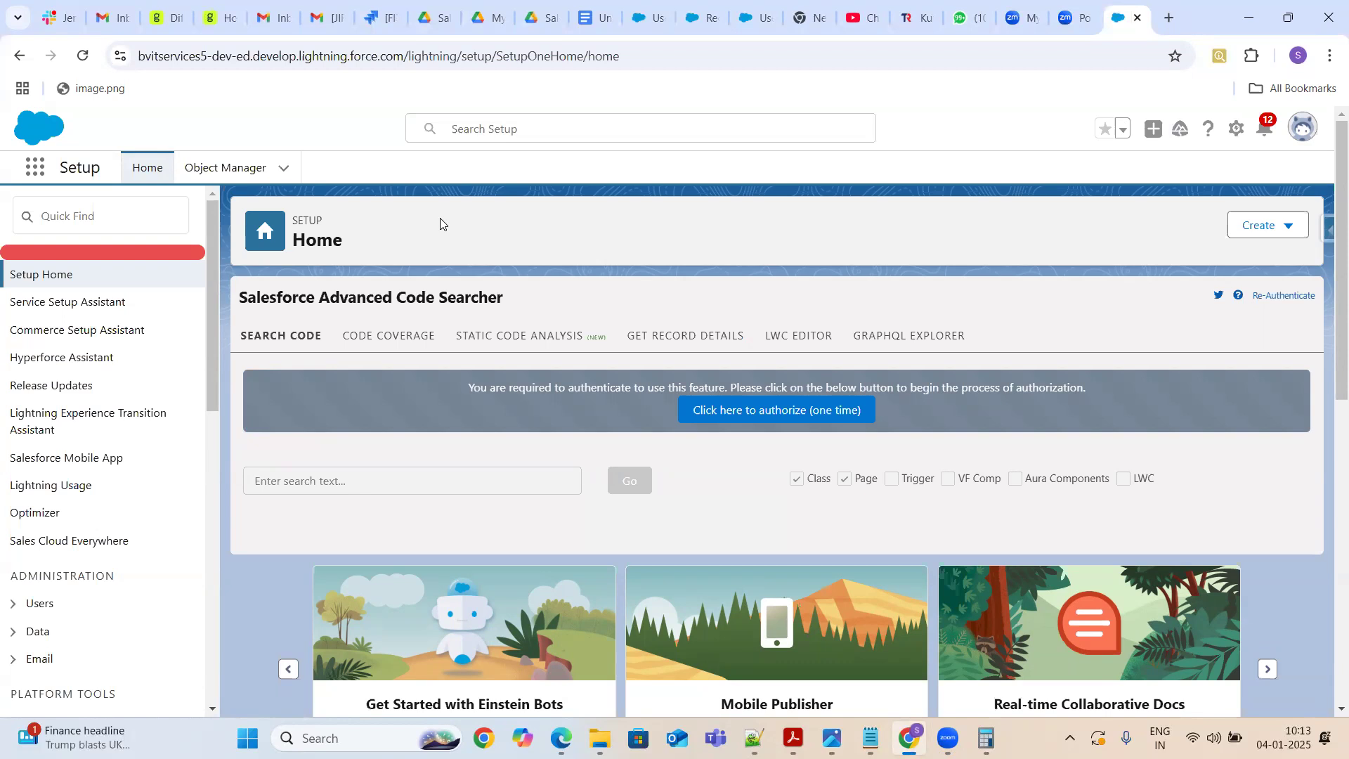
{"action": "left_click", "coordinate": [33, 173]}
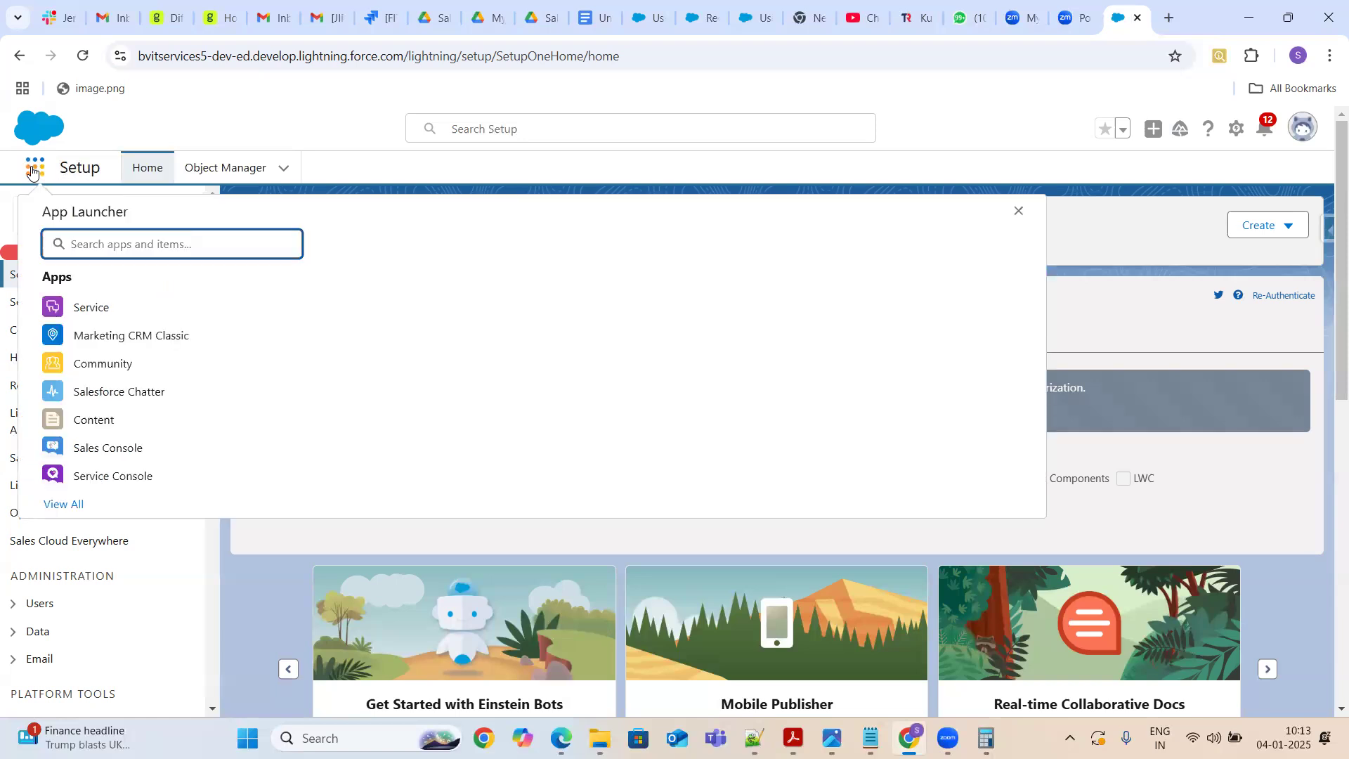
{"action": "type", "text": "B&"}
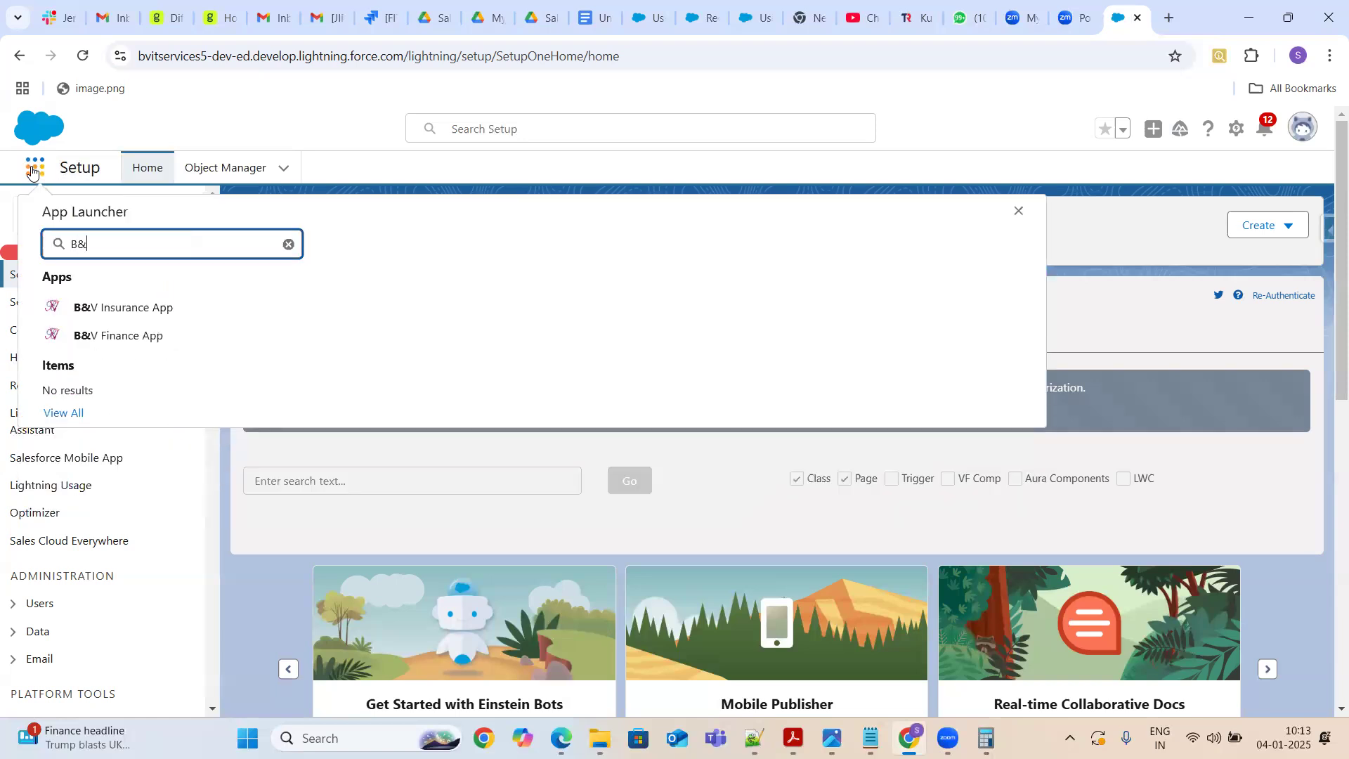
{"action": "left_click", "coordinate": [90, 304]}
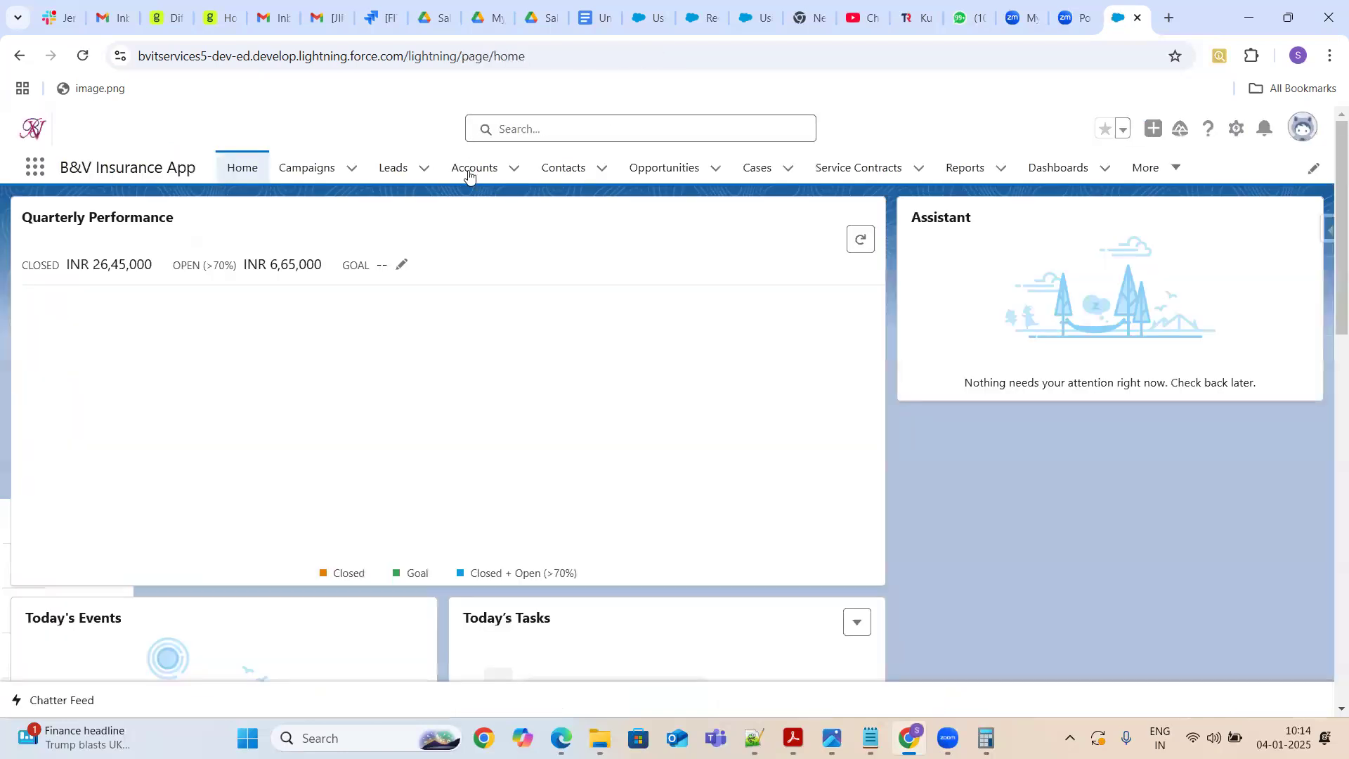
Open the first recently viewed account record from Accounts and view its Details and Related tabs
{"action": "left_click", "coordinate": [471, 173]}
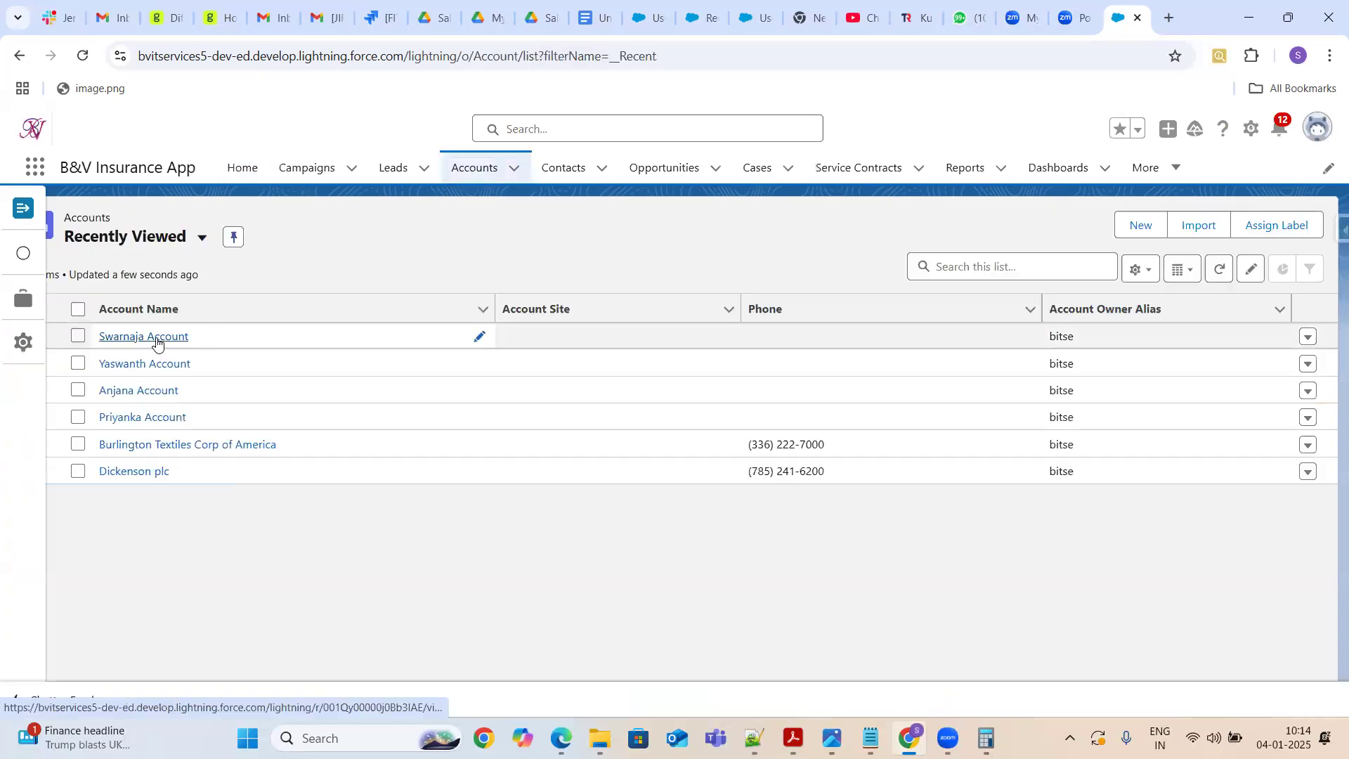
{"action": "left_click", "coordinate": [152, 337]}
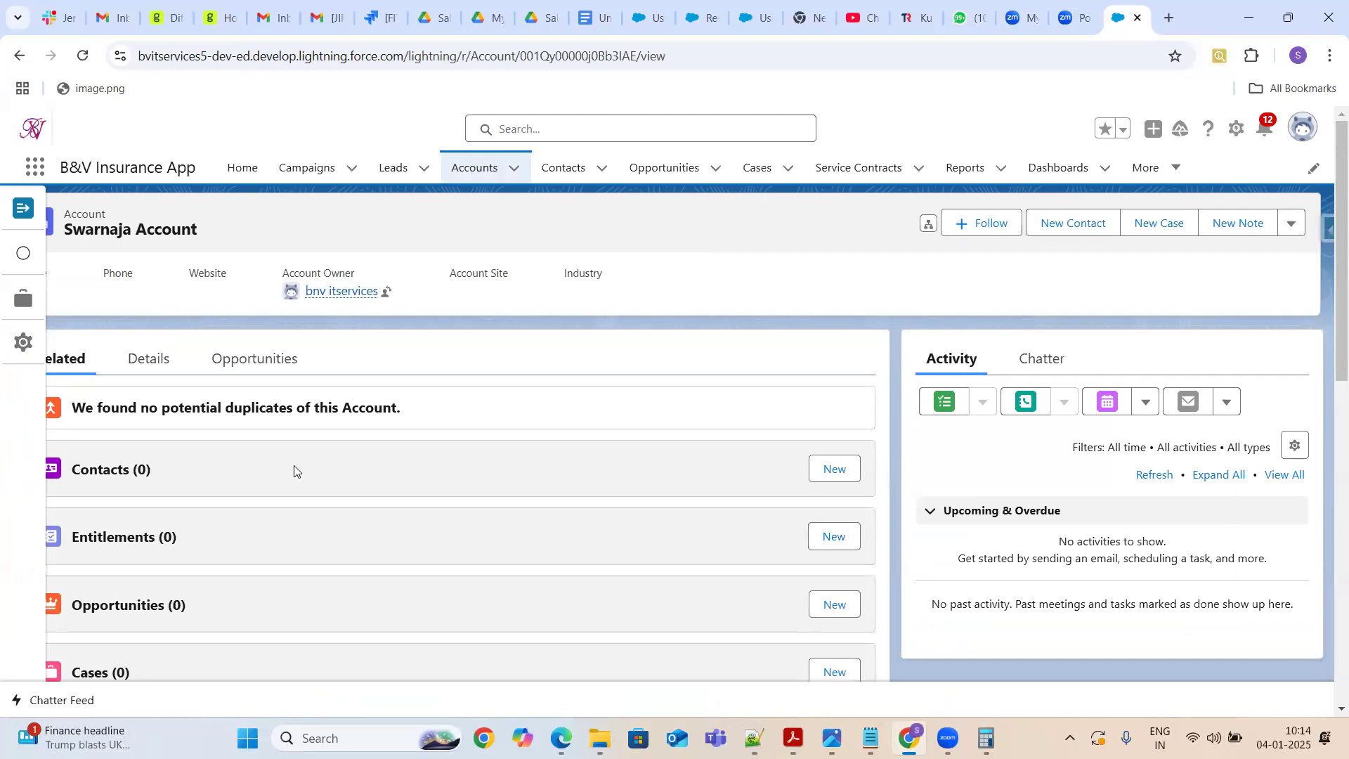
{"action": "left_click", "coordinate": [159, 368]}
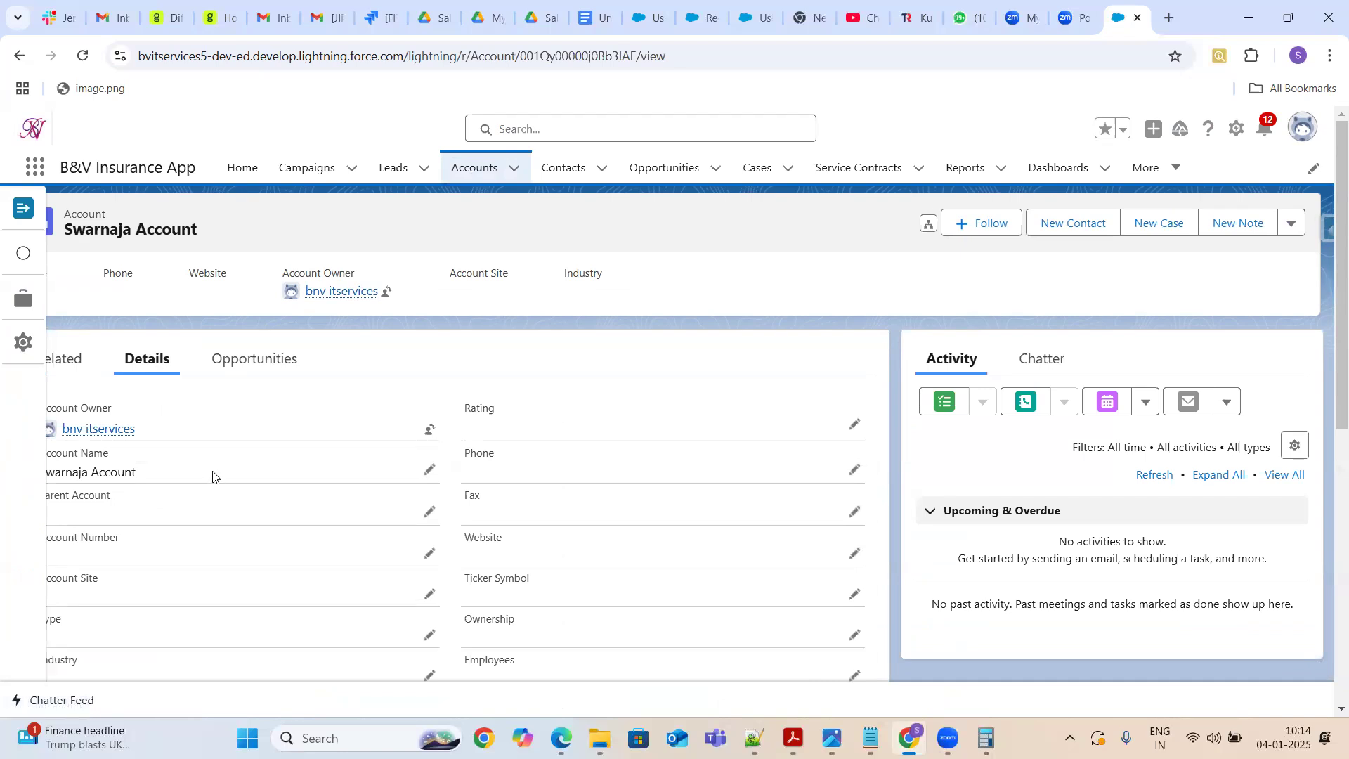
{"action": "left_click", "coordinate": [64, 366]}
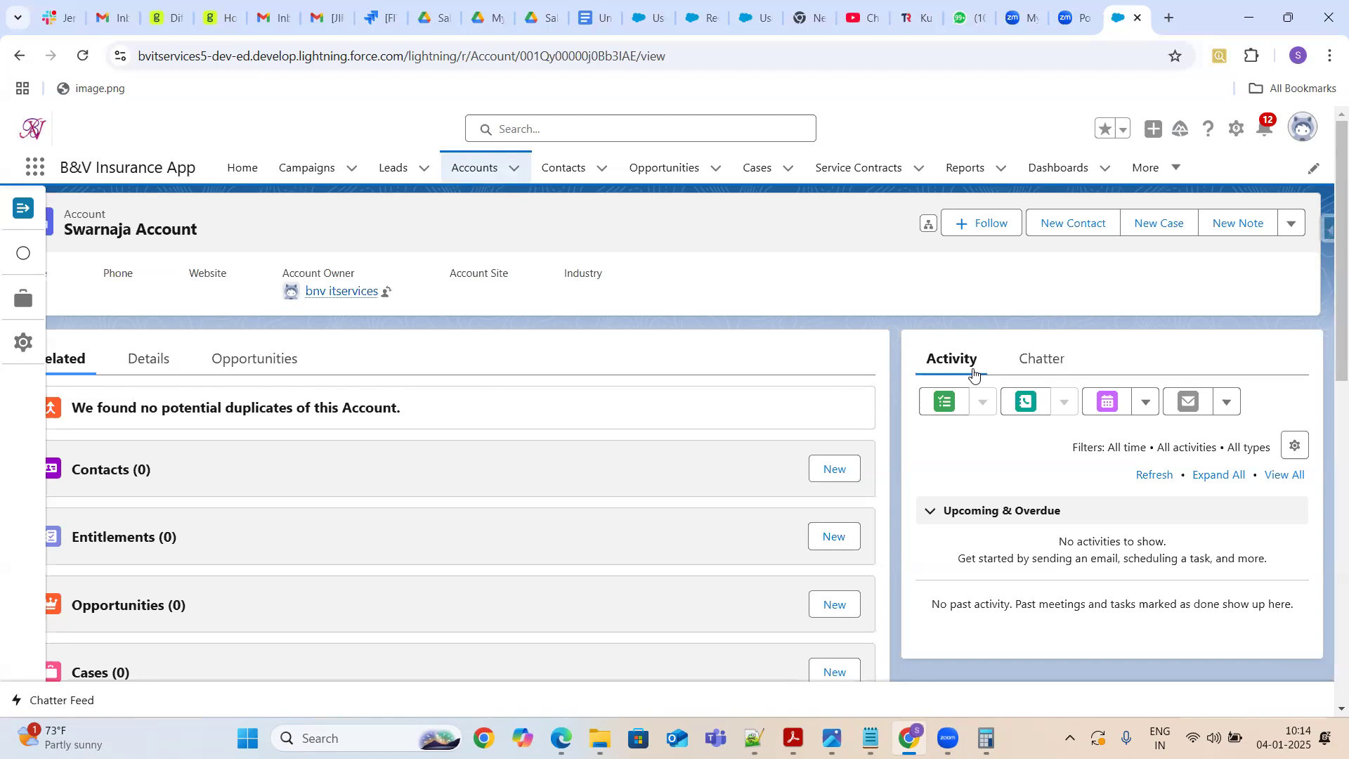
Switch between the record's Chatter and Activity panels
{"action": "left_click", "coordinate": [1046, 363]}
{"action": "left_click", "coordinate": [946, 363]}
{"action": "left_click", "coordinate": [1039, 366]}
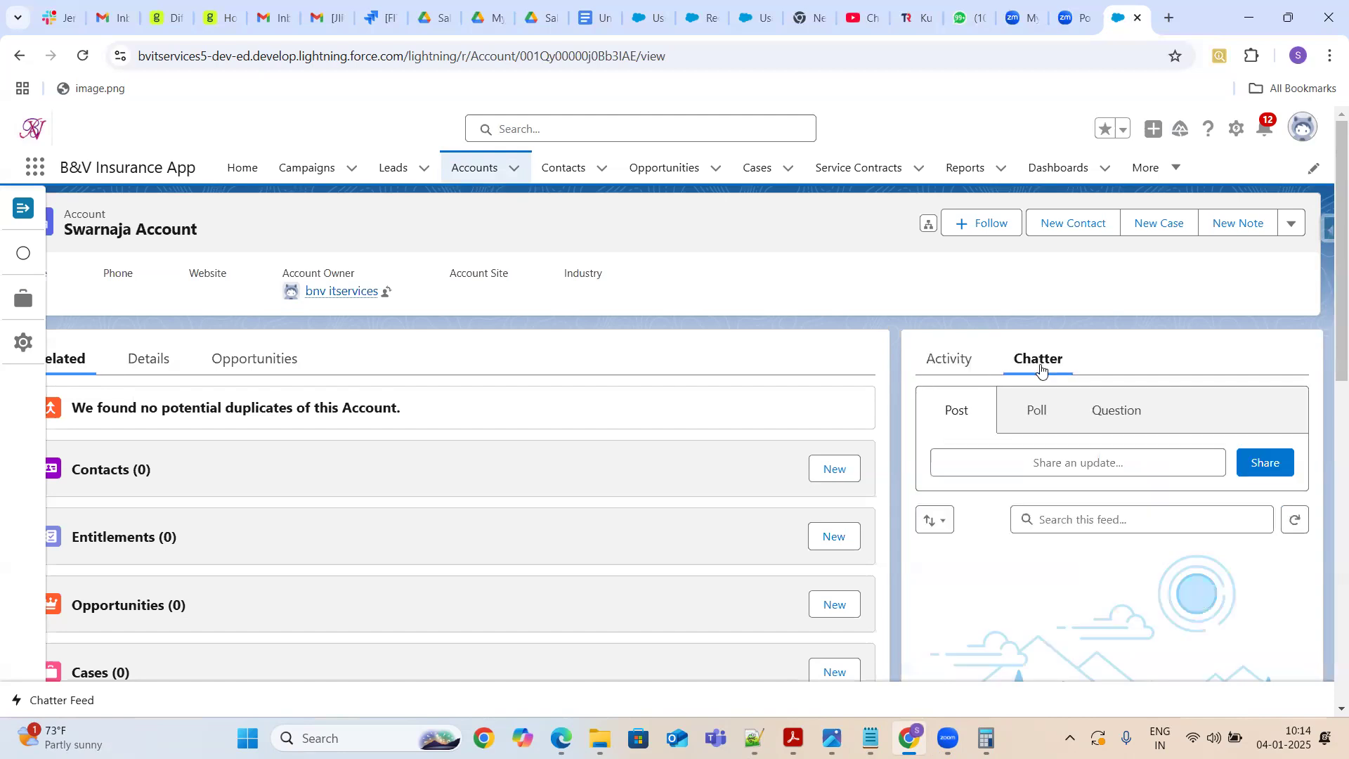
{"action": "left_click", "coordinate": [949, 368]}
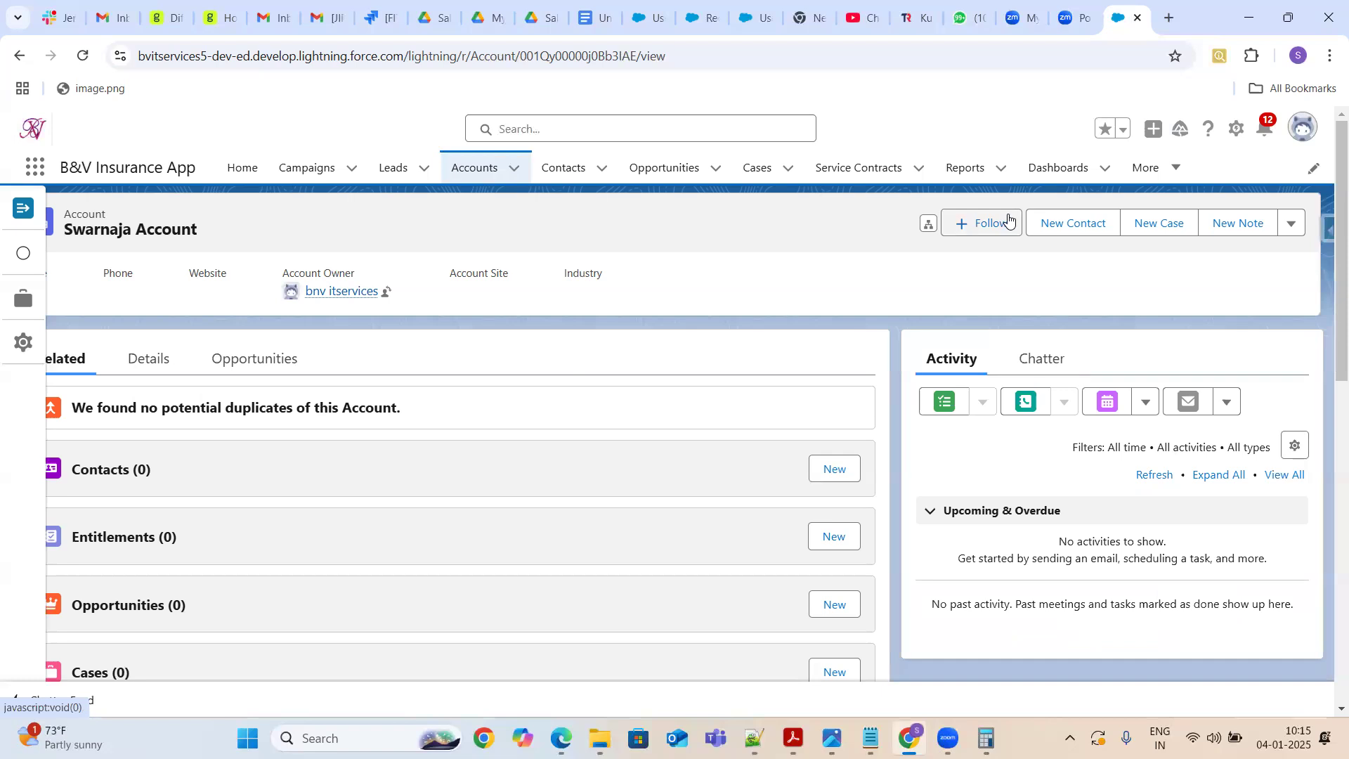
Review the options in the account record's actions menu and close it
{"action": "left_click", "coordinate": [1293, 228]}
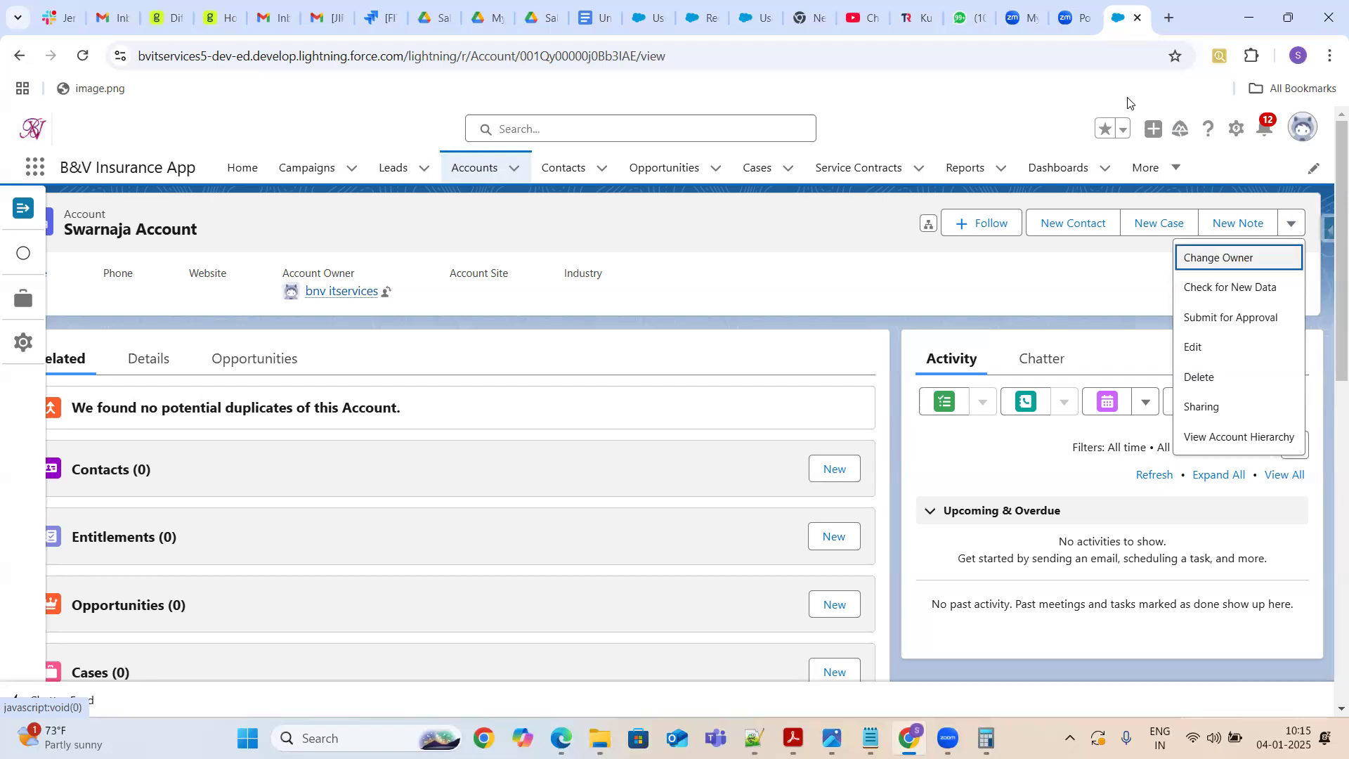
{"action": "left_click", "coordinate": [954, 111]}
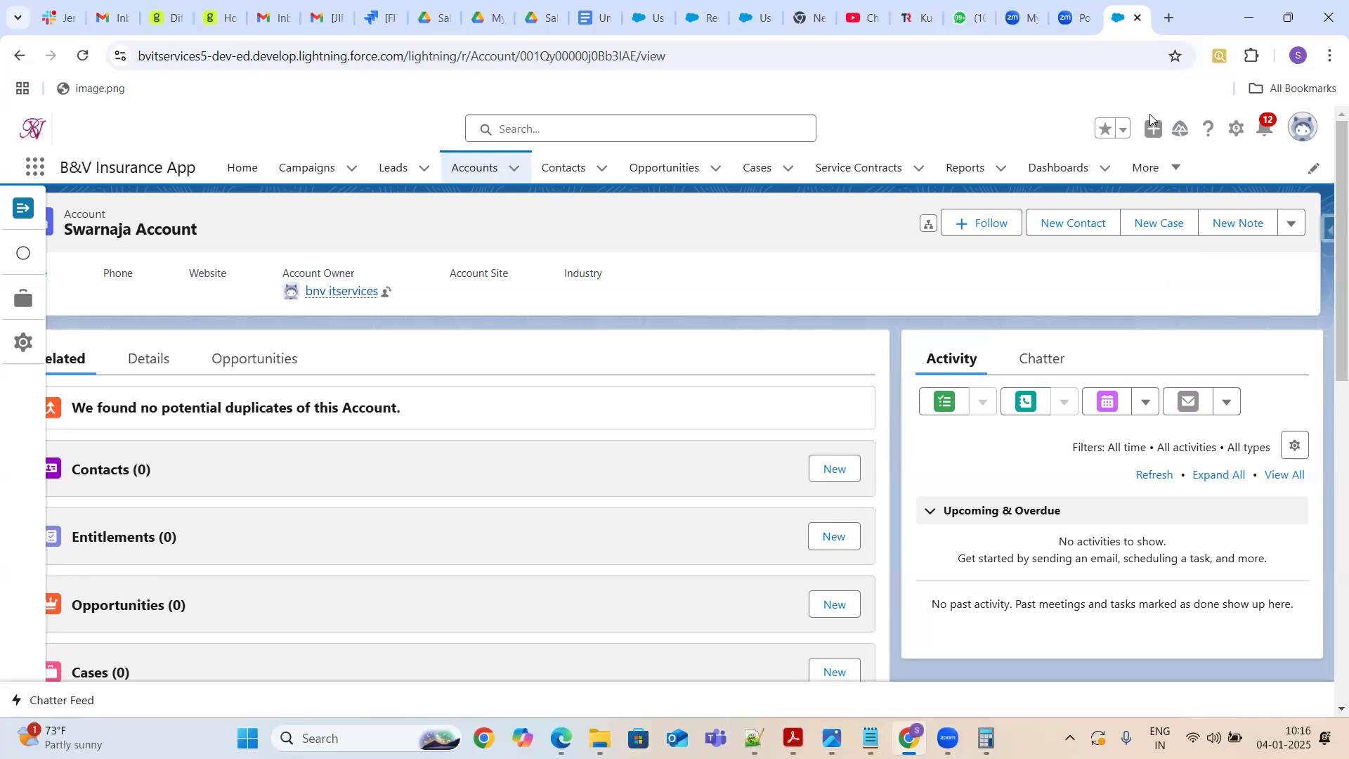
Open the Account object in Object Manager and view its Buttons, Links, and Actions list
{"action": "left_click", "coordinate": [1236, 128]}
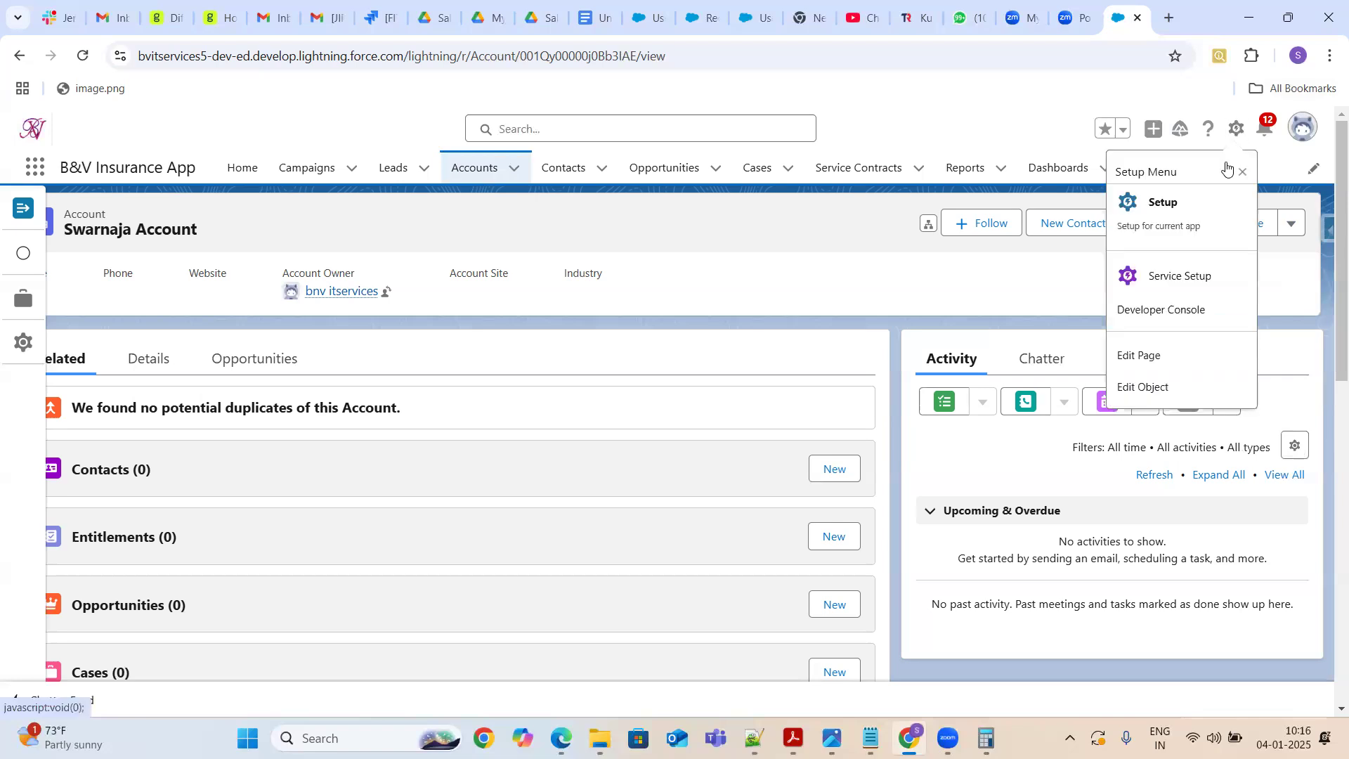
{"action": "left_click", "coordinate": [1148, 391]}
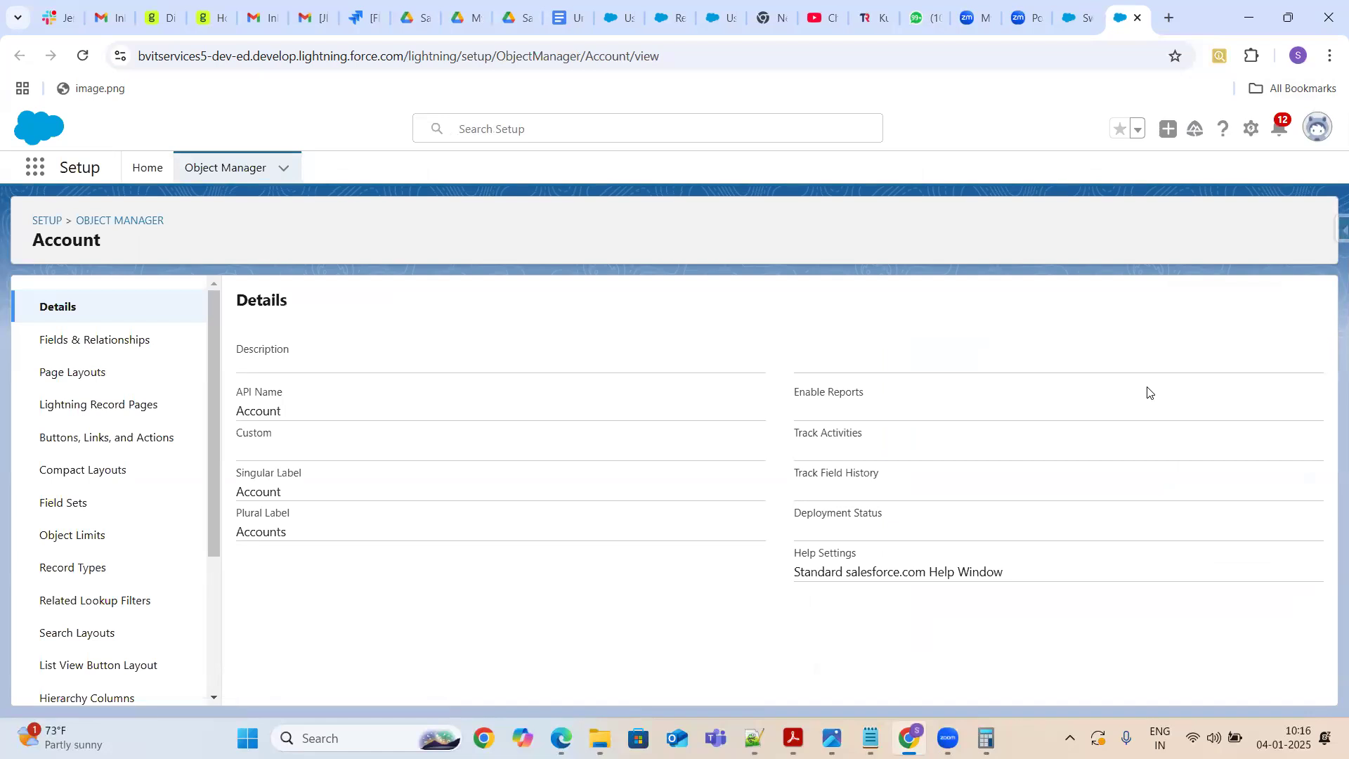
{"action": "left_click", "coordinate": [127, 445]}
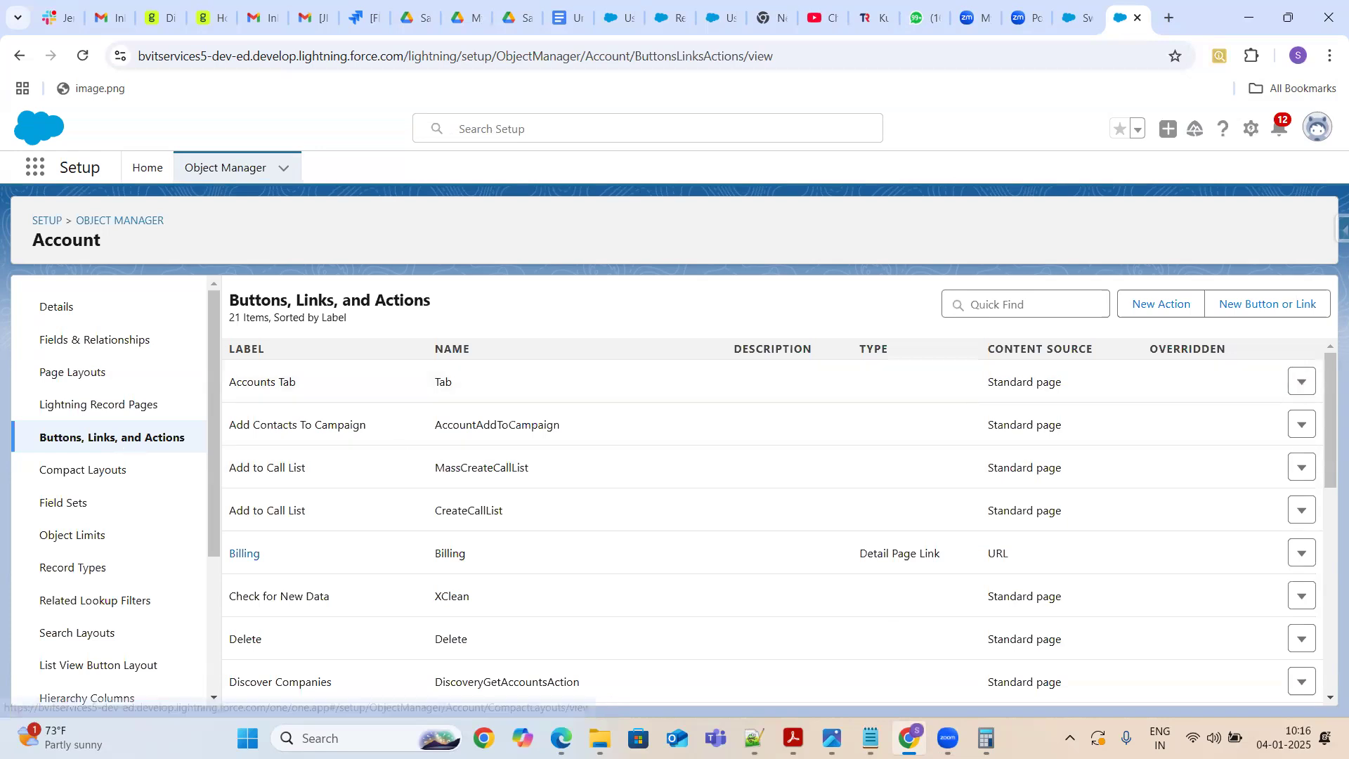
{"action": "left_click_drag", "start_coordinate": [1326, 435], "coordinate": [1329, 383]}
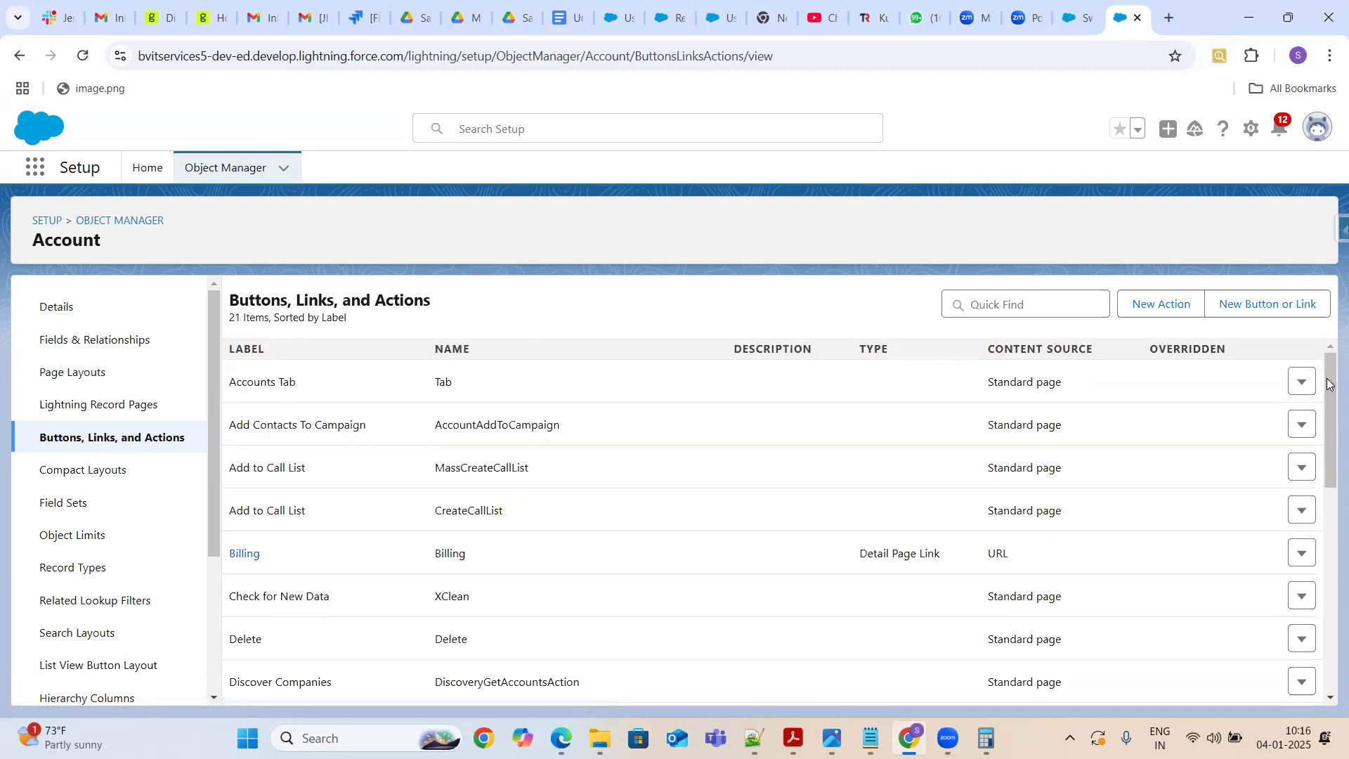
Duplicate the tab and in it open the Contact object's Buttons, Links, and Actions list
{"action": "right_click", "coordinate": [1123, 21]}
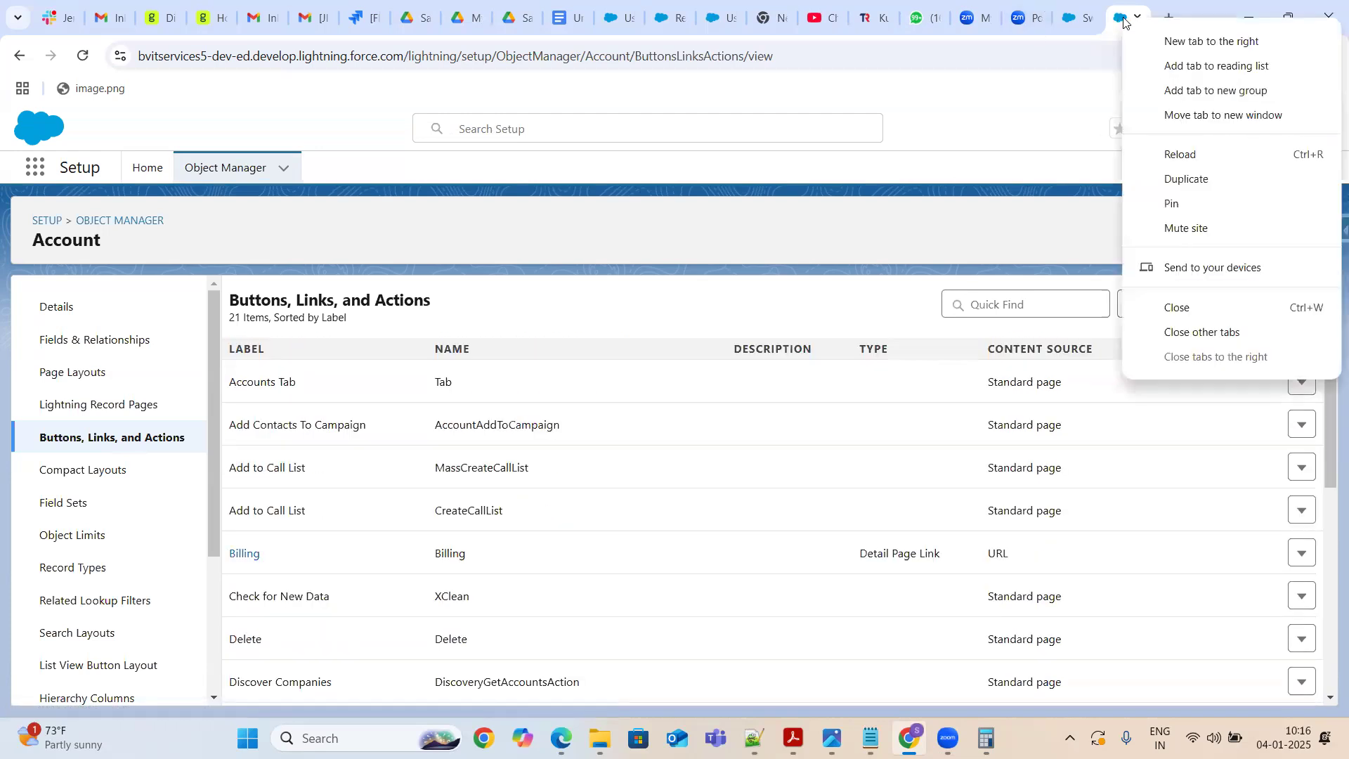
{"action": "left_click", "coordinate": [1201, 178]}
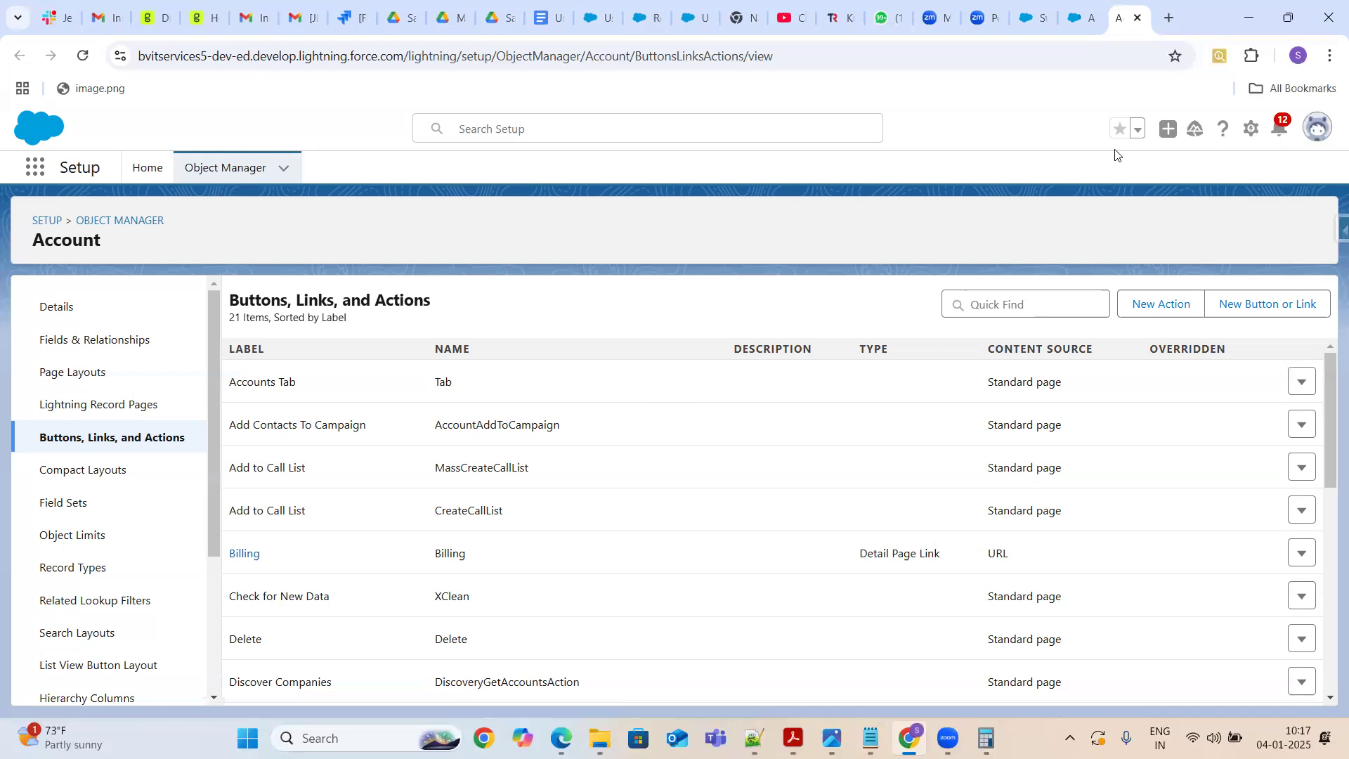
{"action": "left_click", "coordinate": [136, 221]}
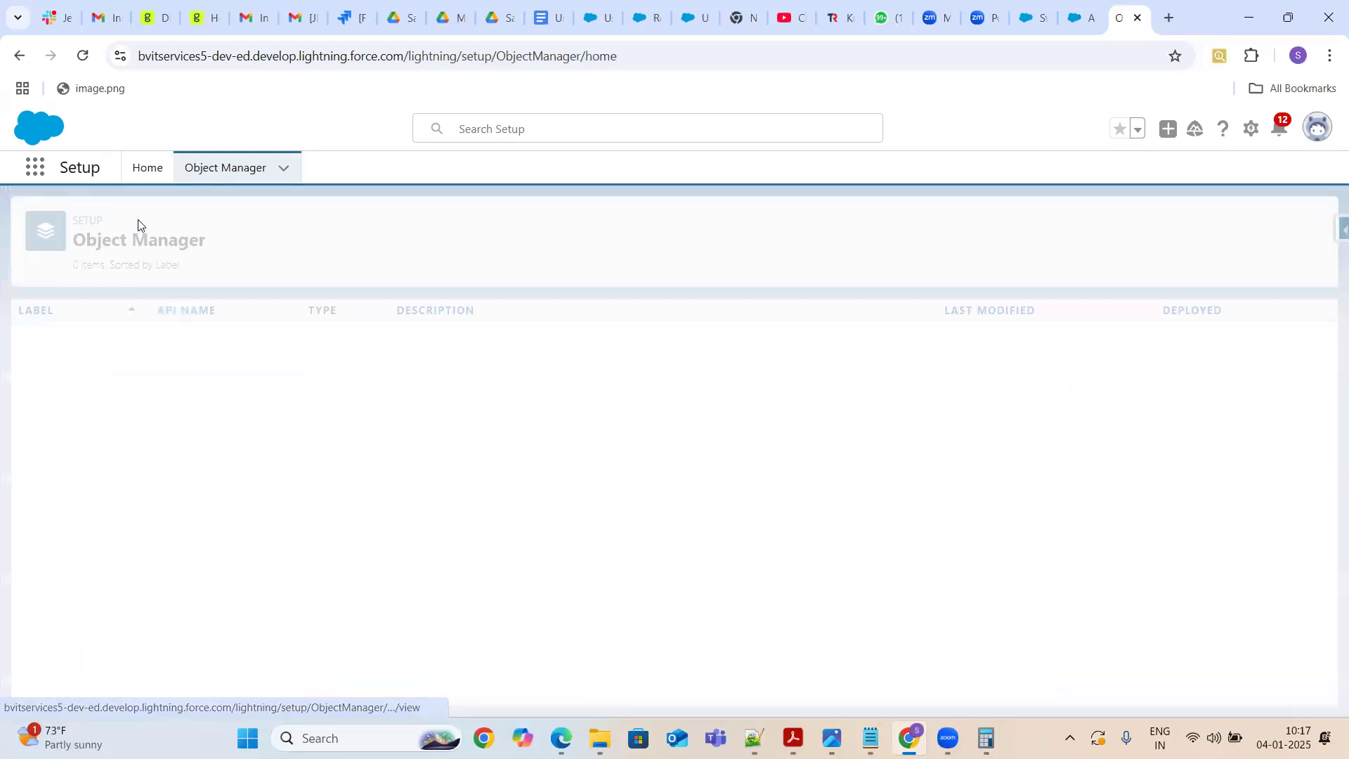
{"action": "left_click", "coordinate": [1068, 224]}
{"action": "type", "text": "Contact"}
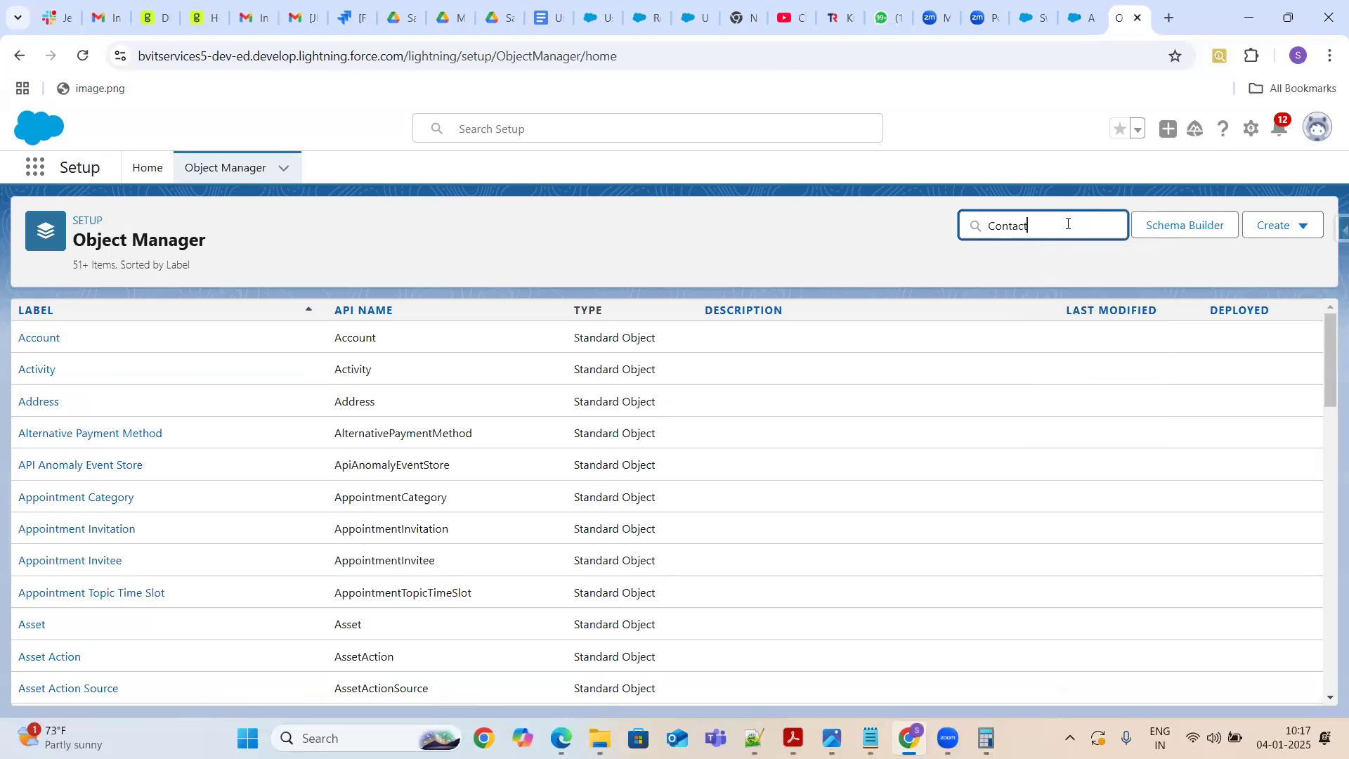
{"action": "left_click", "coordinate": [41, 341]}
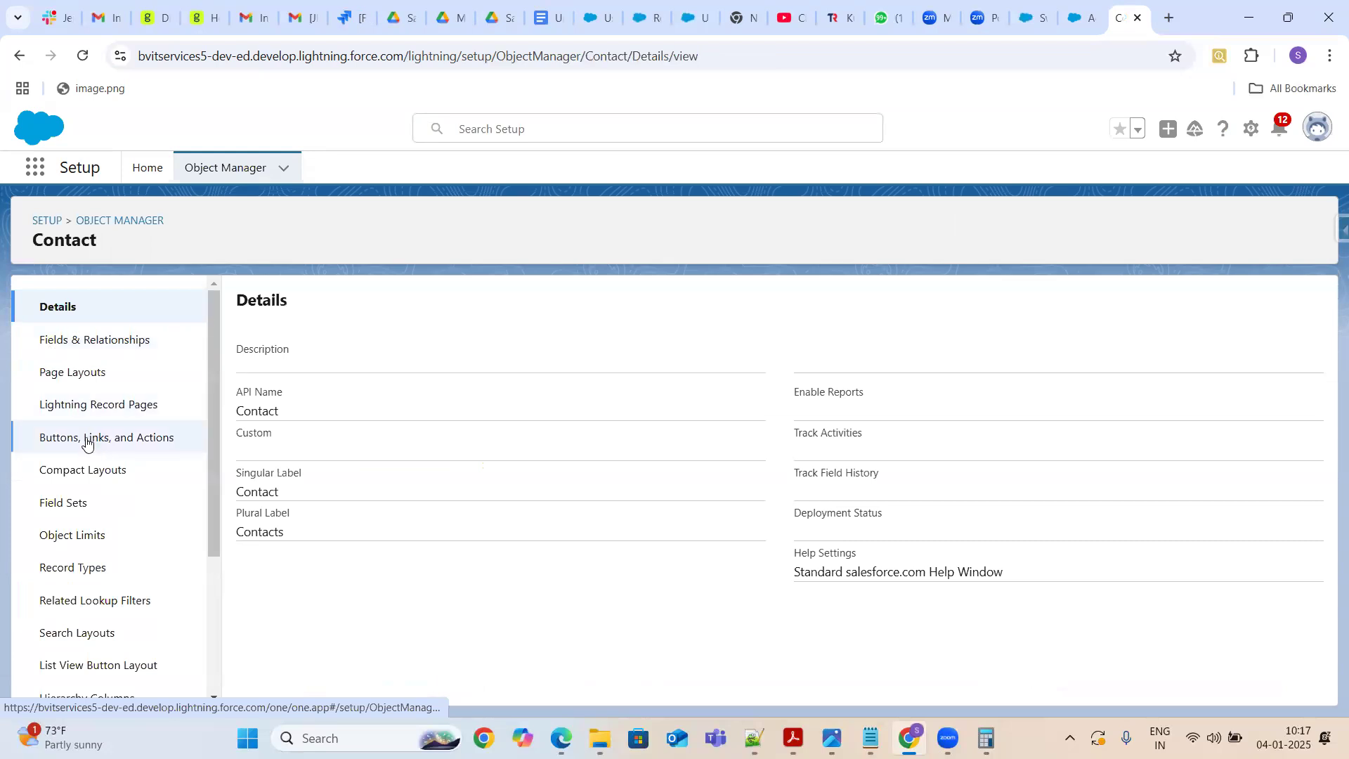
{"action": "left_click", "coordinate": [85, 441]}
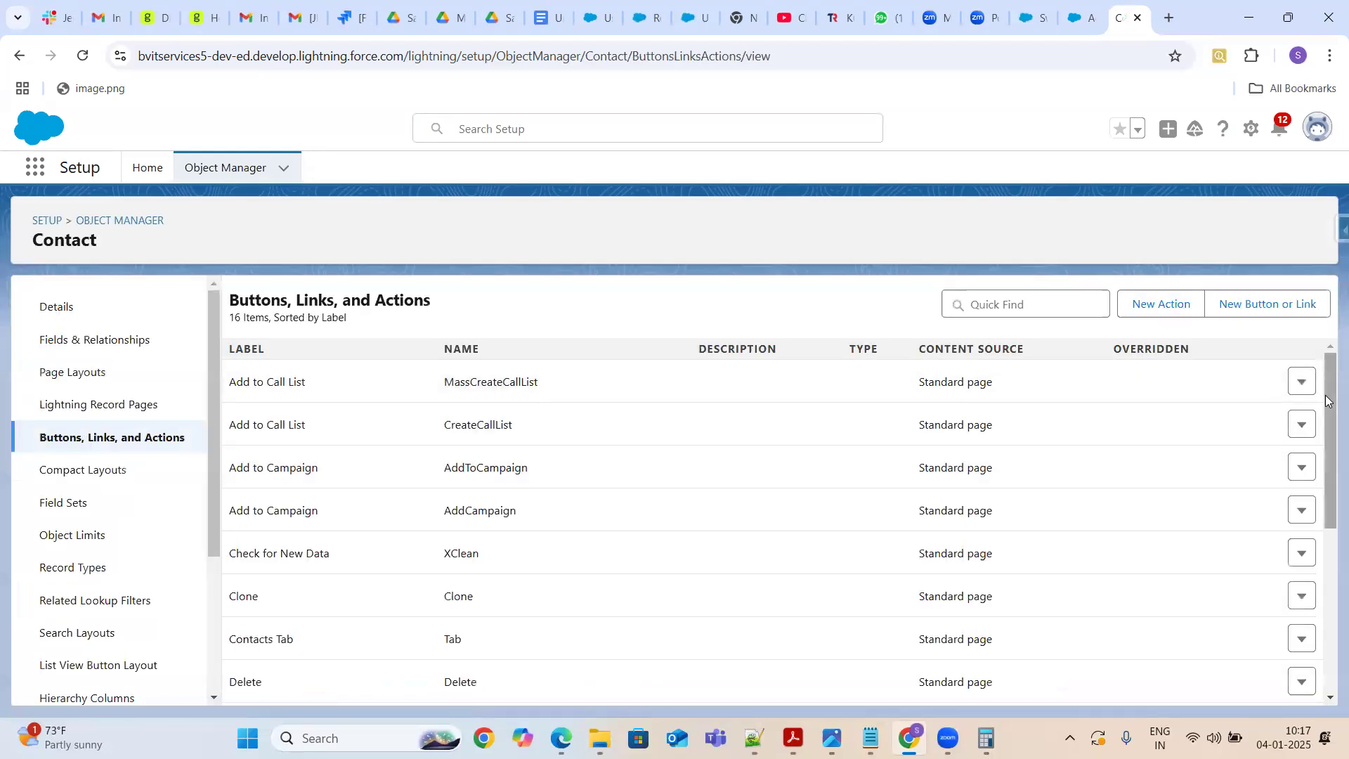
{"action": "left_click_drag", "start_coordinate": [1328, 400], "coordinate": [1327, 530]}
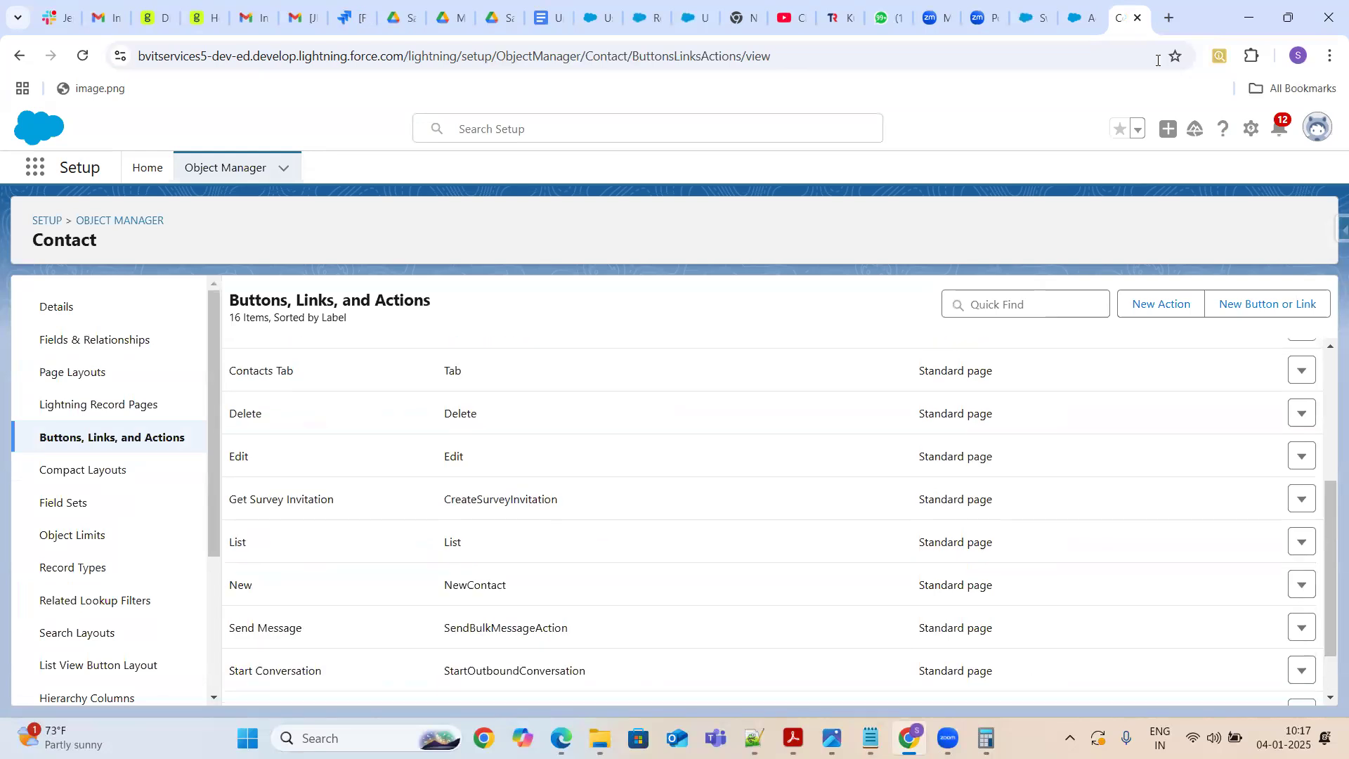
Return to the account record tab and review its actions menu again
{"action": "left_click", "coordinate": [1038, 18]}
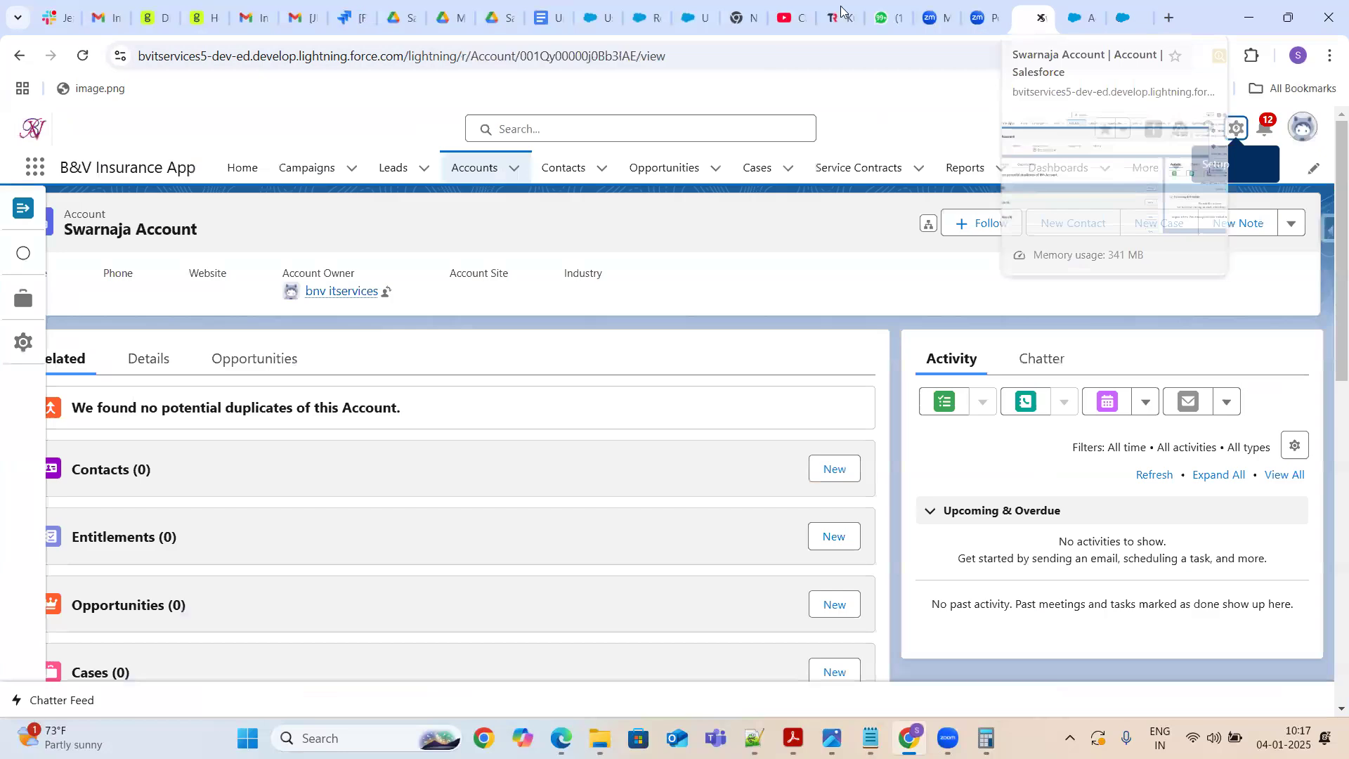
{"action": "left_click", "coordinate": [1296, 232]}
{"action": "key", "text": "Up"}
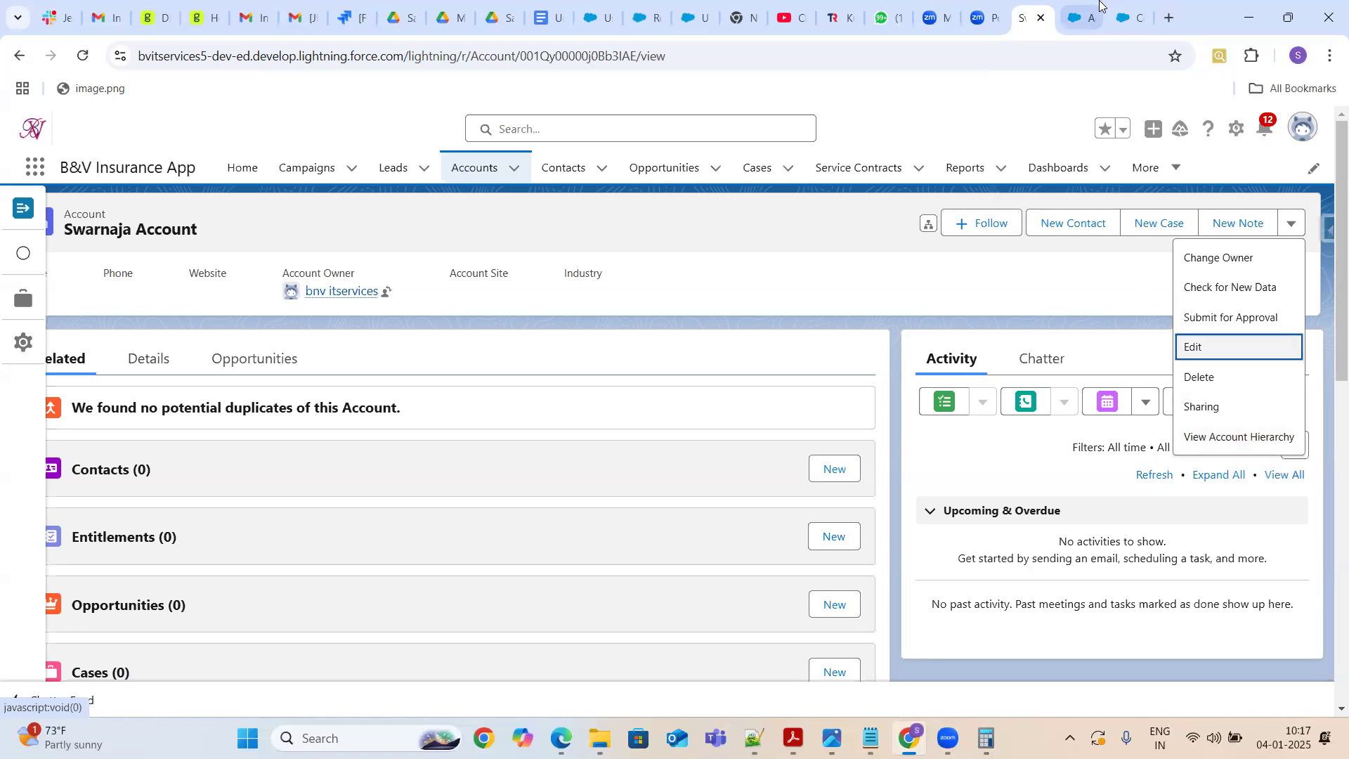
Examine the Billing link's type and content source in the Account Buttons, Links, and Actions list
{"action": "left_click", "coordinate": [1085, 20]}
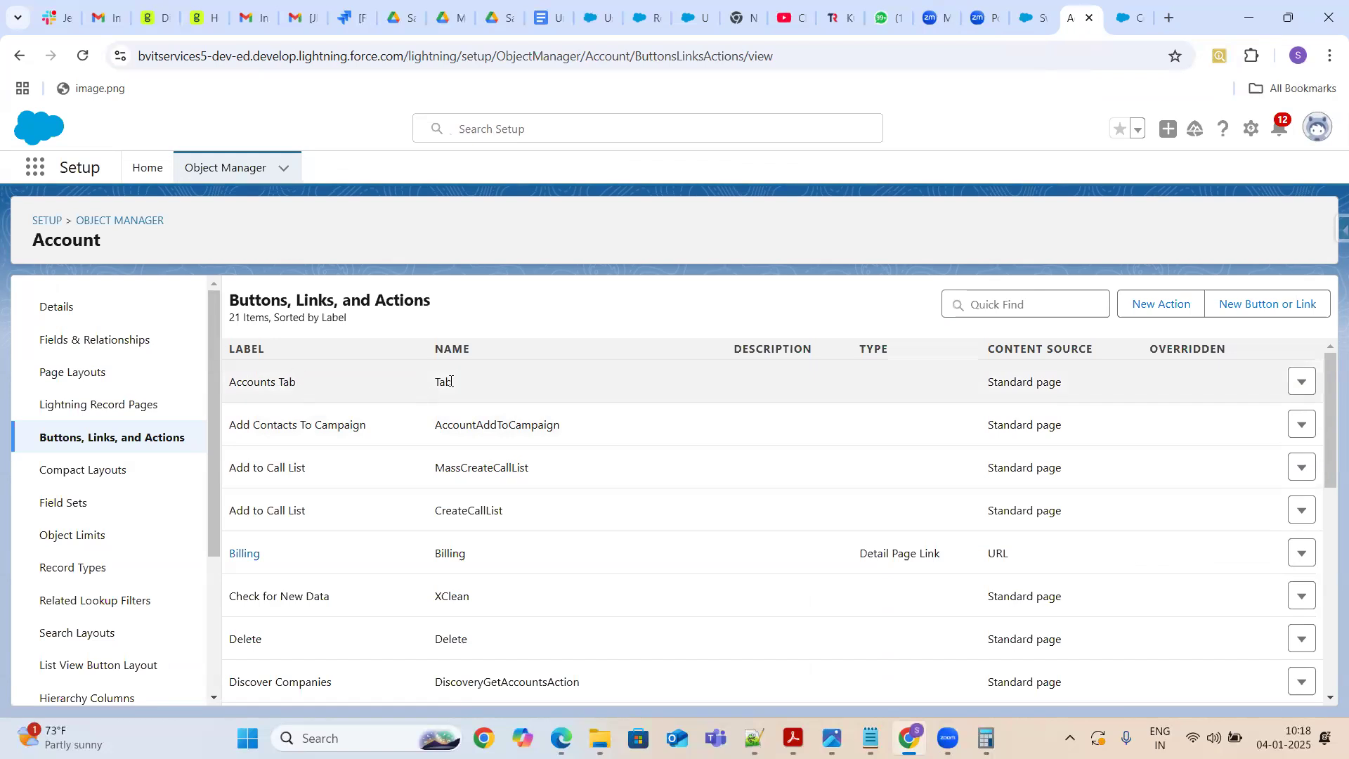
{"action": "left_click_drag", "start_coordinate": [981, 386], "coordinate": [1082, 413]}
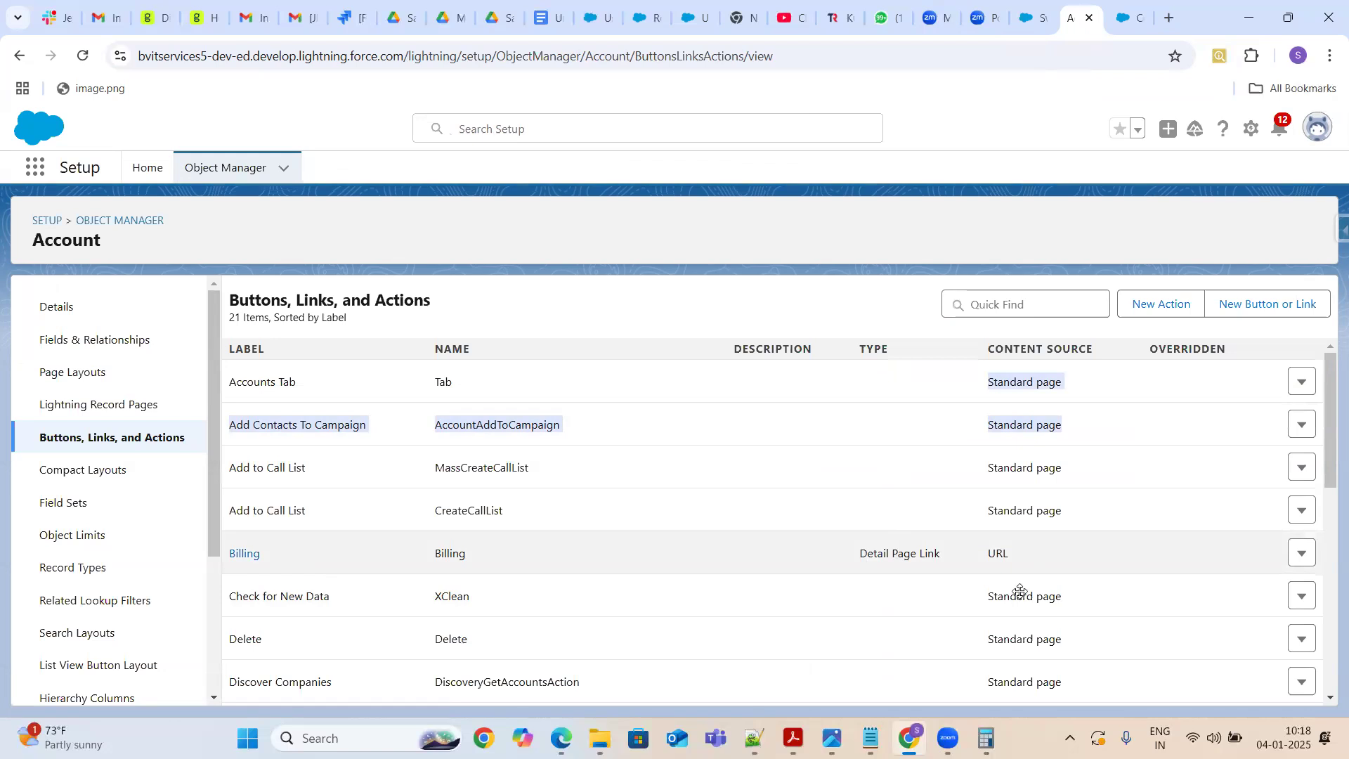
{"action": "left_click_drag", "start_coordinate": [983, 558], "coordinate": [1016, 558]}
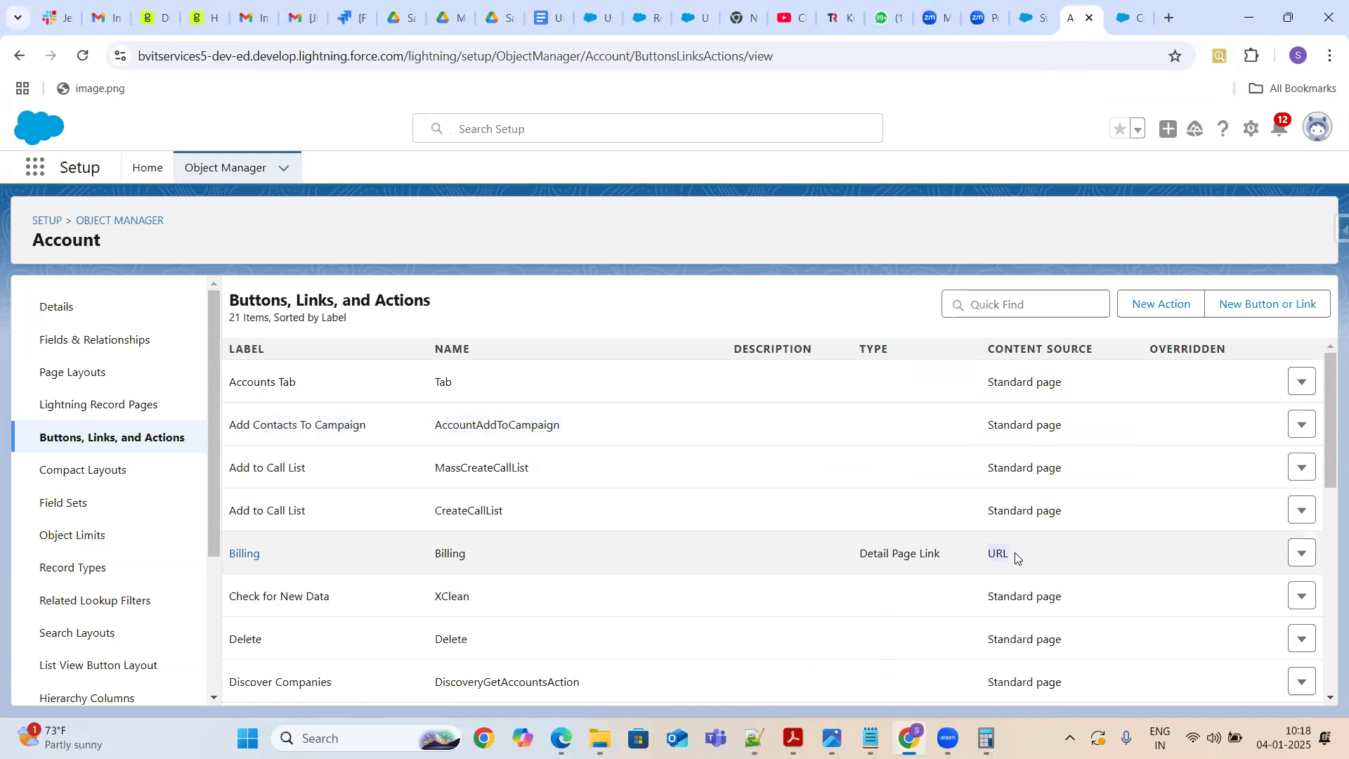
{"action": "left_click_drag", "start_coordinate": [857, 559], "coordinate": [944, 578]}
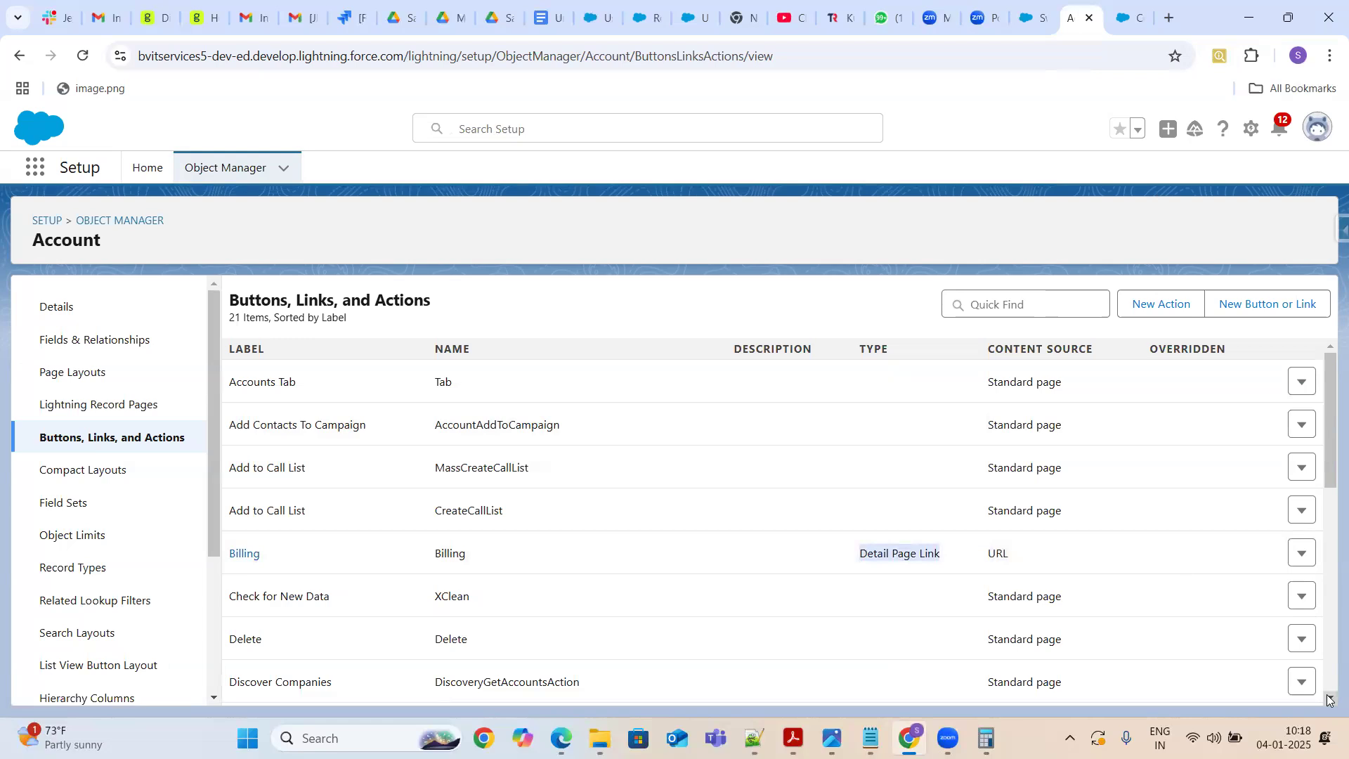
On the account record's Details tab, search the page for URL
{"action": "left_click", "coordinate": [1033, 17]}
{"action": "left_click", "coordinate": [140, 368]}
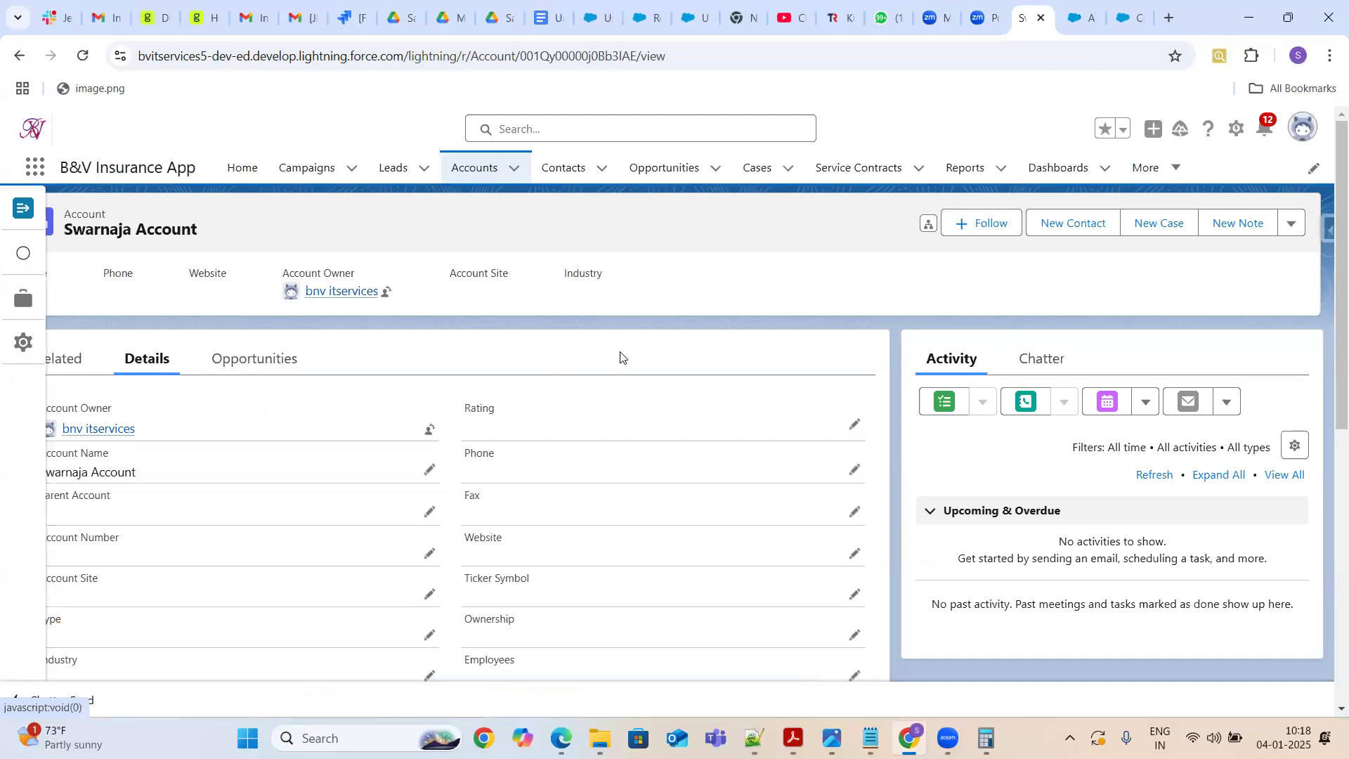
{"action": "key", "text": "ctrl+f"}
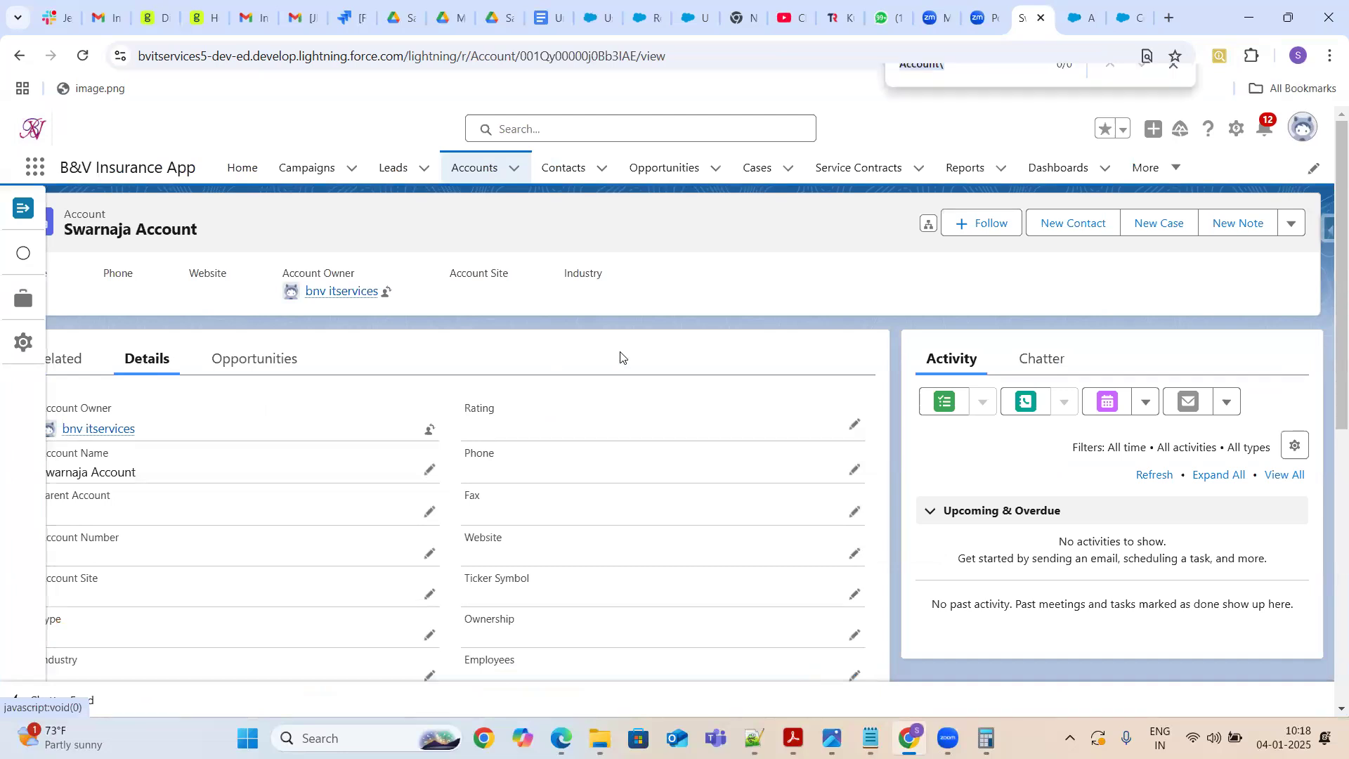
{"action": "type", "text": "URL"}
{"action": "key", "text": "BackSpace"}
{"action": "key", "text": "BackSpace"}
{"action": "key", "text": "BackSpace"}
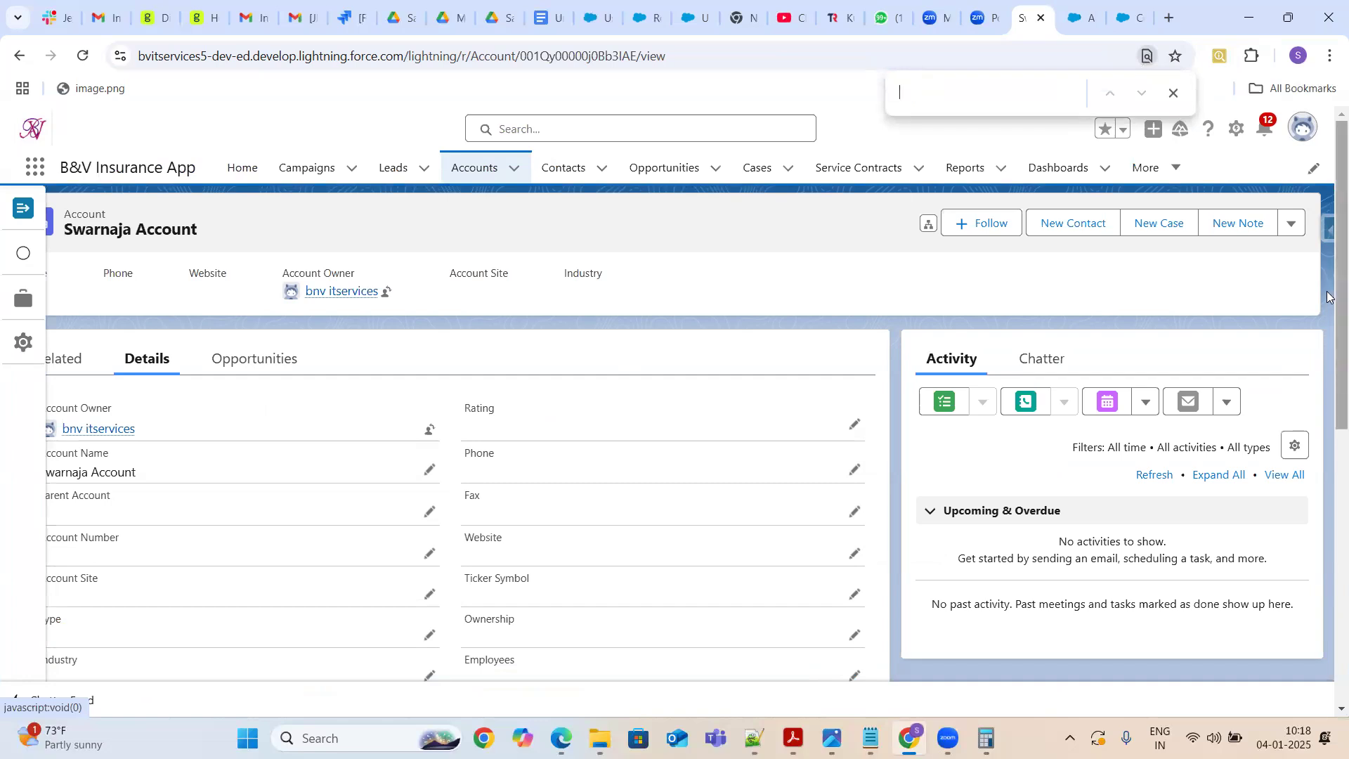
Locate the Billing link at the bottom of the account details and open the utility sidebar
{"action": "left_click_drag", "start_coordinate": [1326, 420], "coordinate": [1327, 637]}
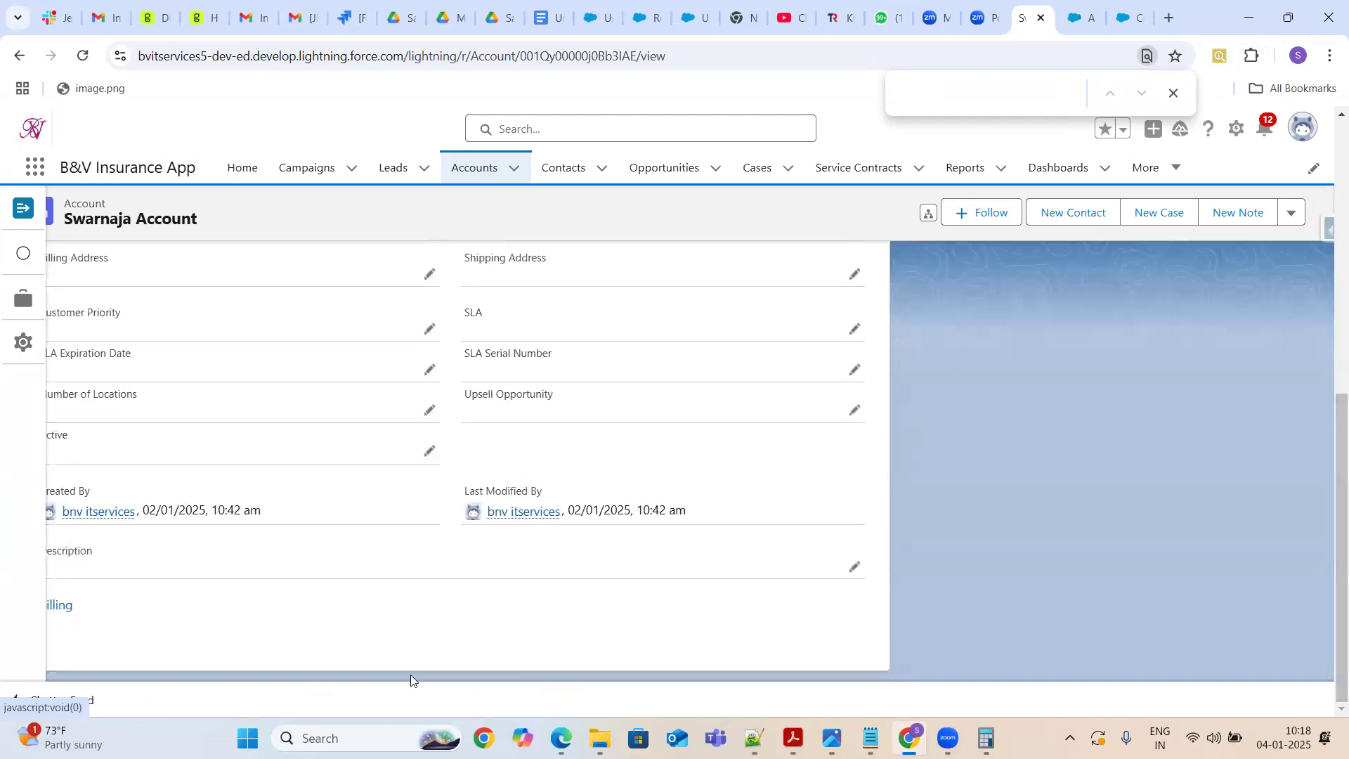
{"action": "left_click", "coordinate": [28, 213]}
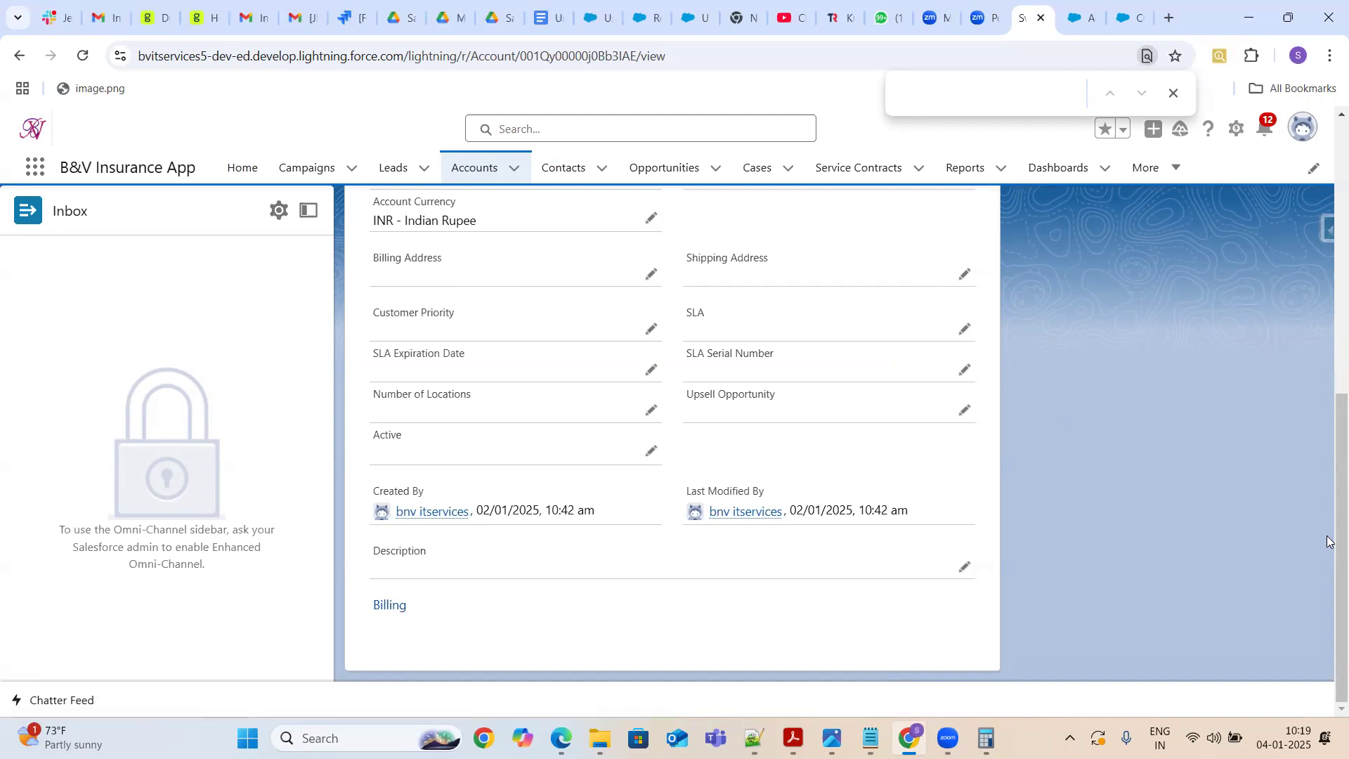
{"action": "left_click_drag", "start_coordinate": [1340, 541], "coordinate": [1326, 234]}
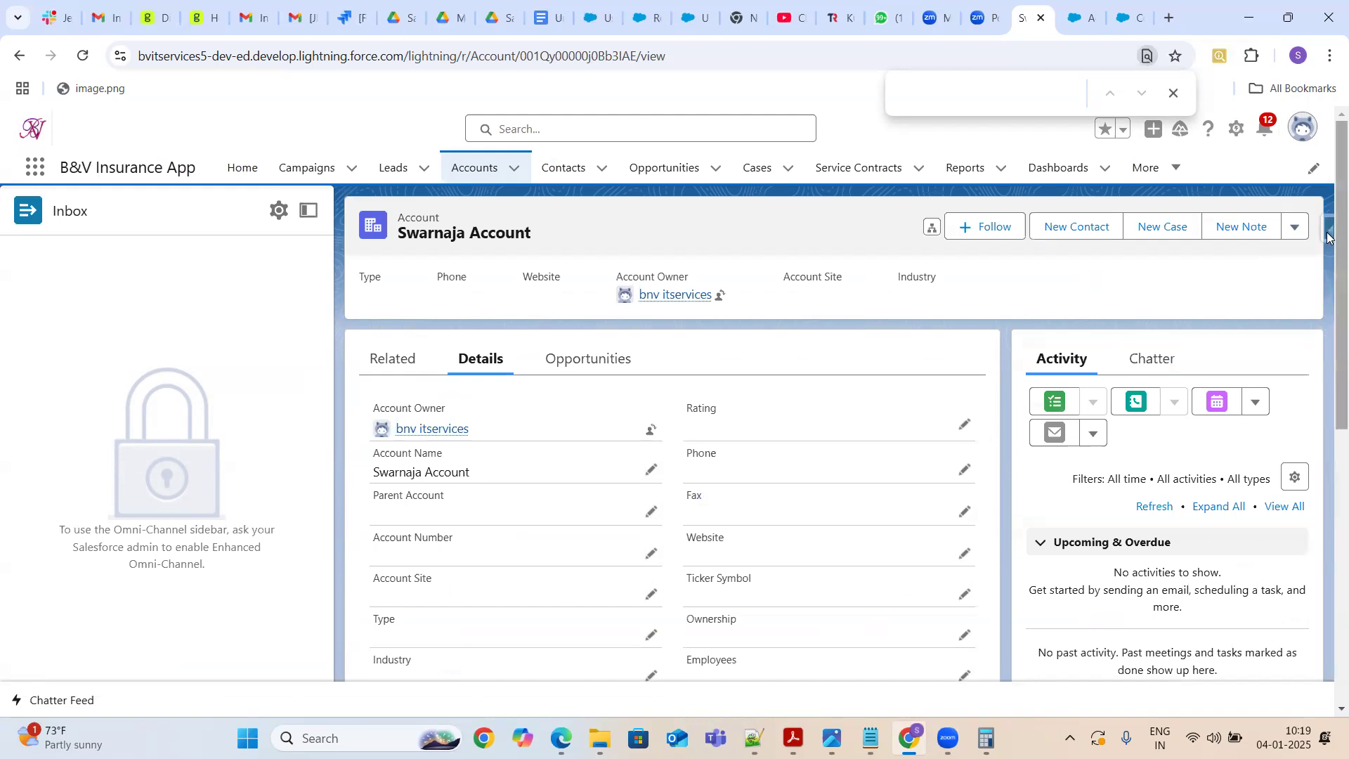
Open Submit for Approval from the account record's actions menu and close the dialog without submitting
{"action": "scroll", "coordinate": [1326, 236], "scroll_direction": "down", "scroll_amount": 10}
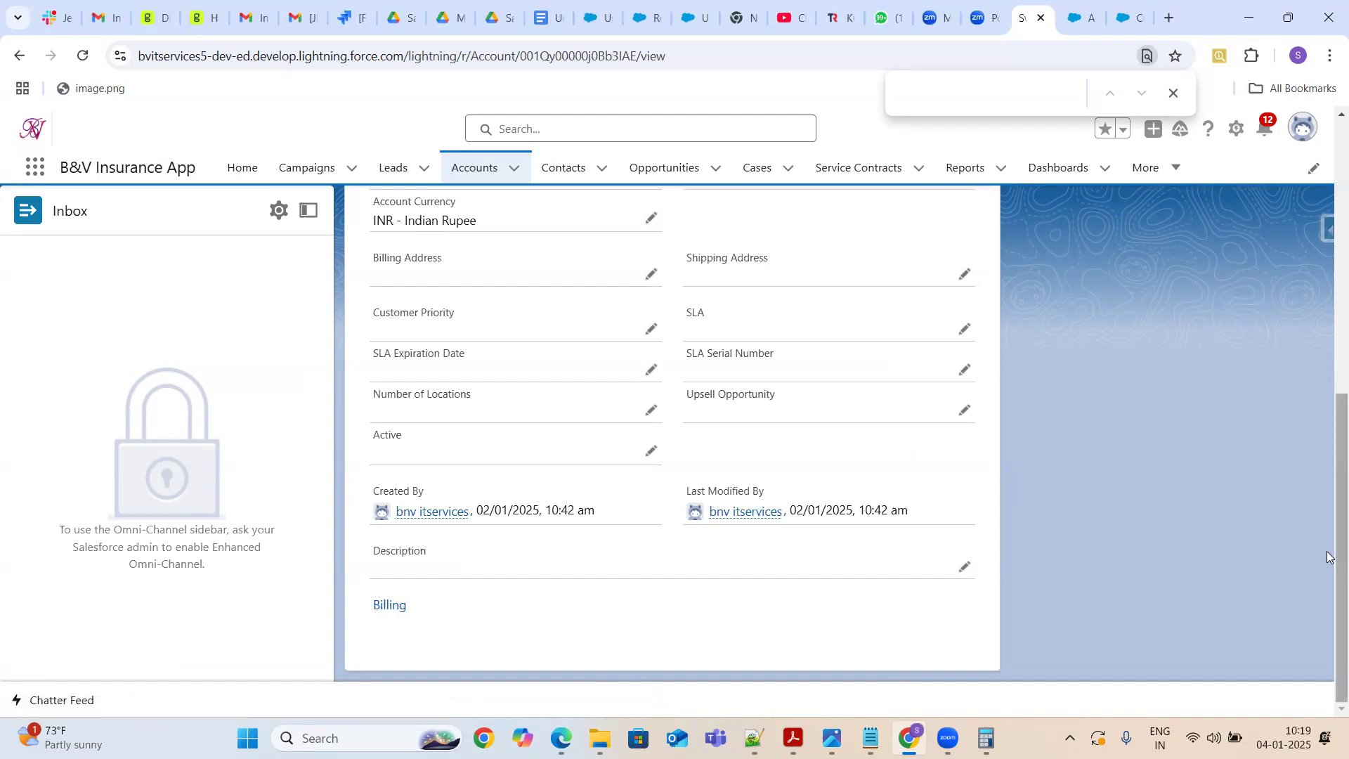
{"action": "left_click_drag", "start_coordinate": [1340, 564], "coordinate": [1336, 190]}
{"action": "left_click", "coordinate": [1296, 230]}
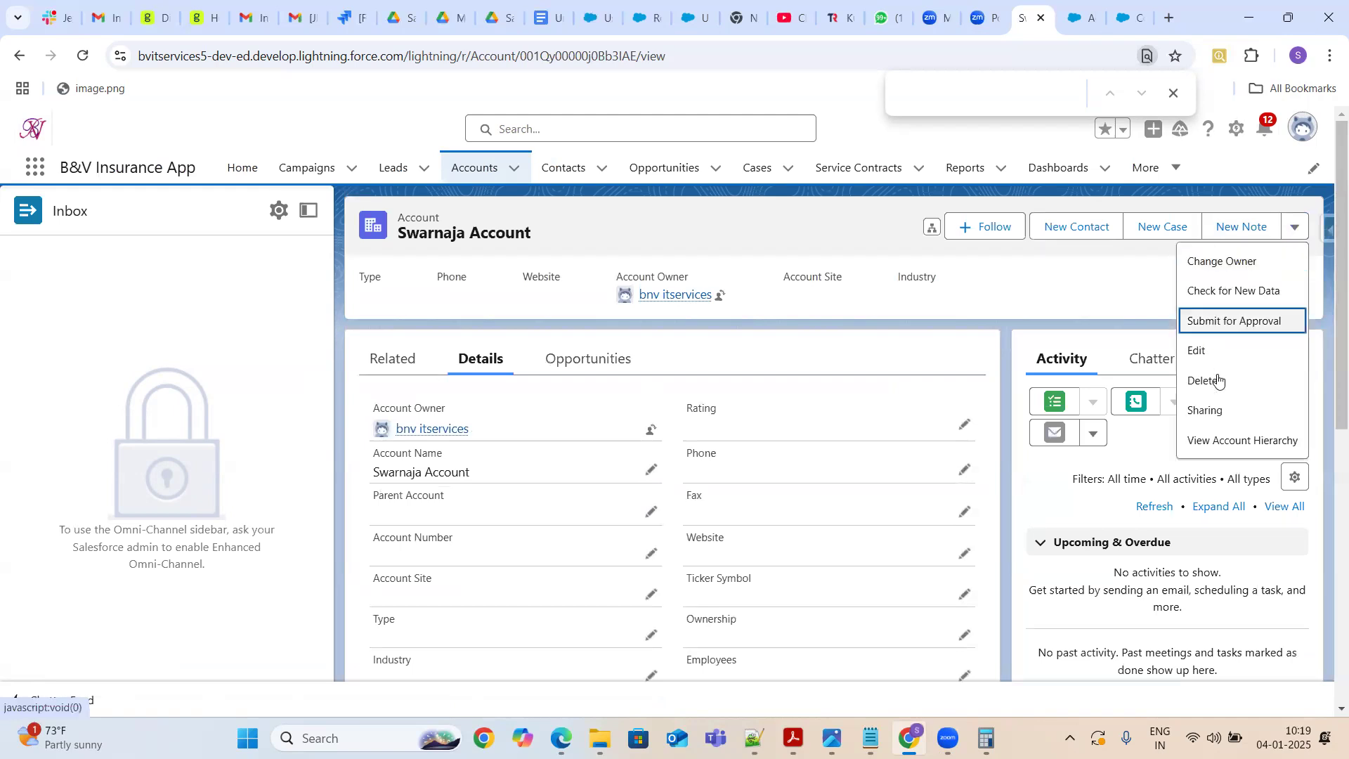
{"action": "left_click", "coordinate": [1224, 322]}
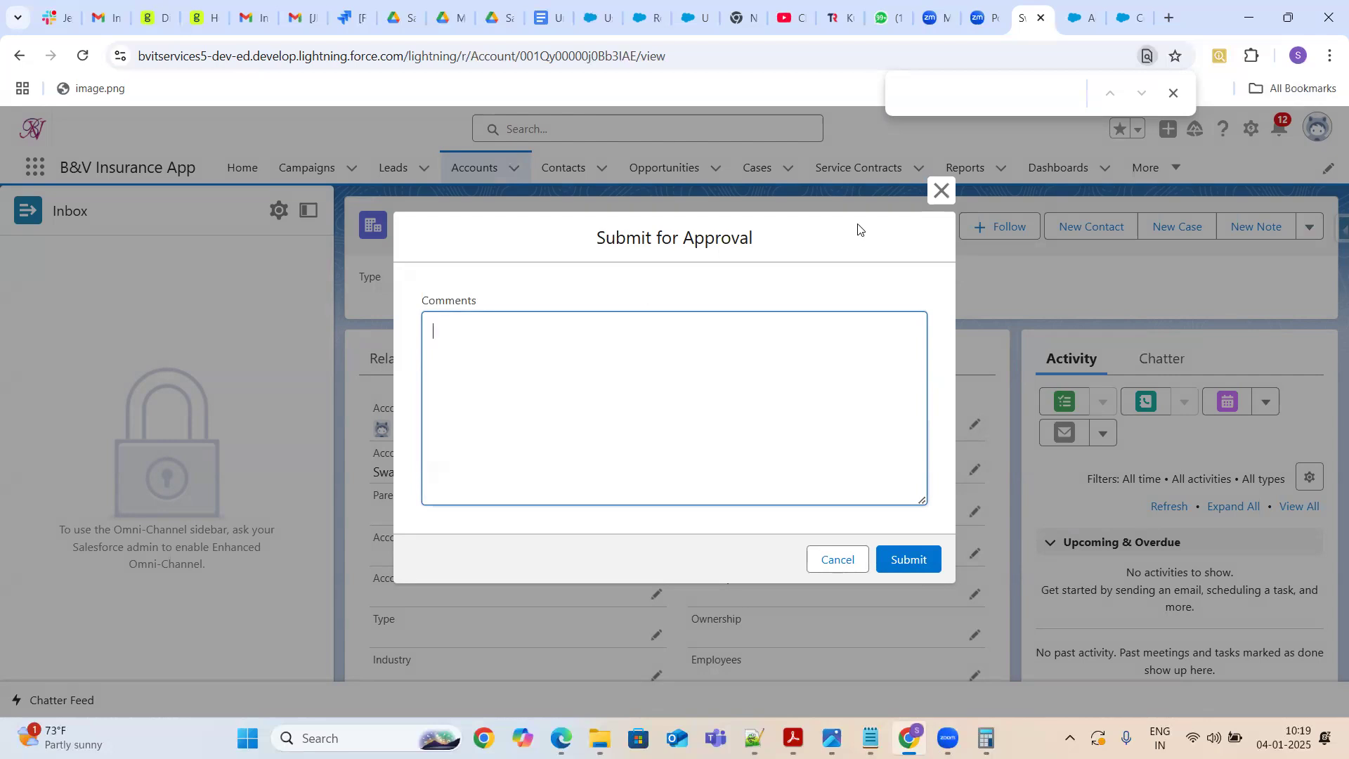
{"action": "left_click", "coordinate": [939, 190]}
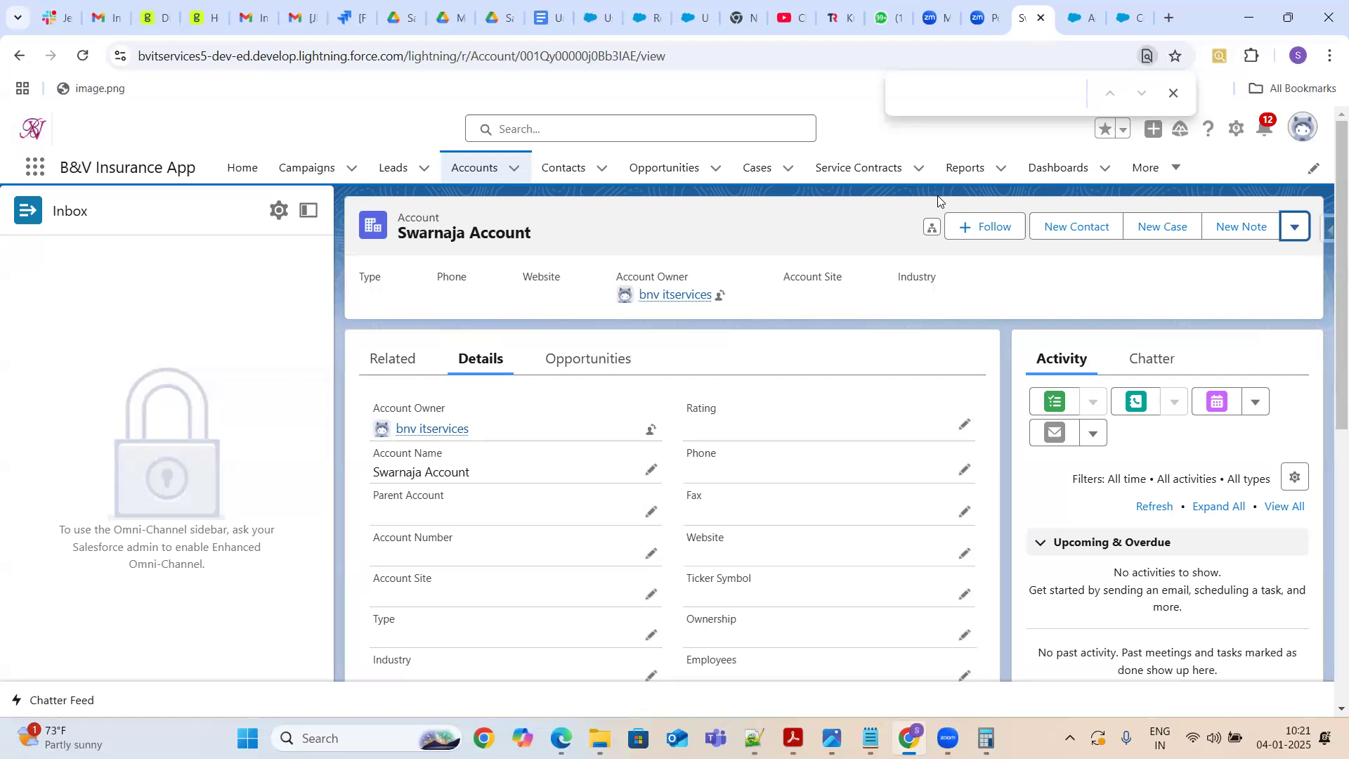
Open the Billing link at the bottom of the account details and return to the account record tab
{"action": "left_click", "coordinate": [1291, 228]}
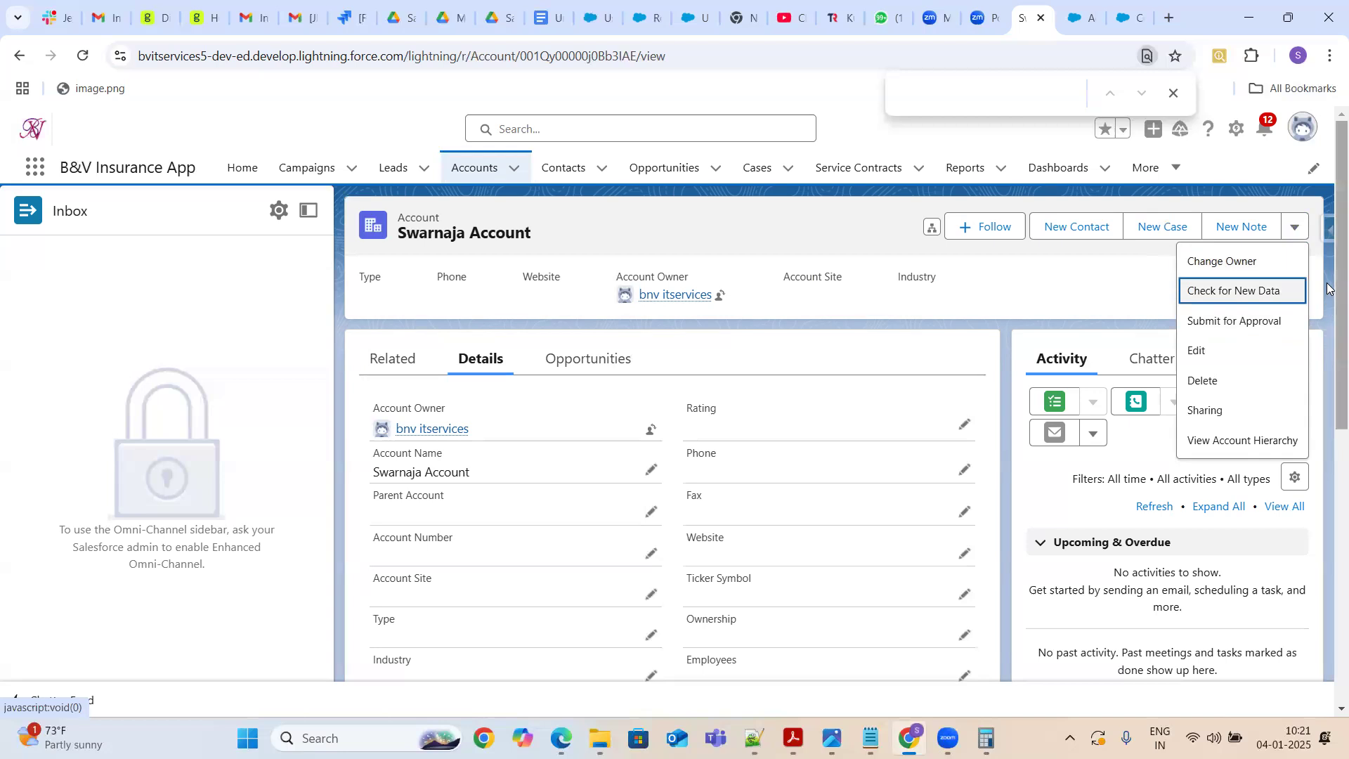
{"action": "scroll", "coordinate": [1326, 288], "scroll_direction": "down", "scroll_amount": 8}
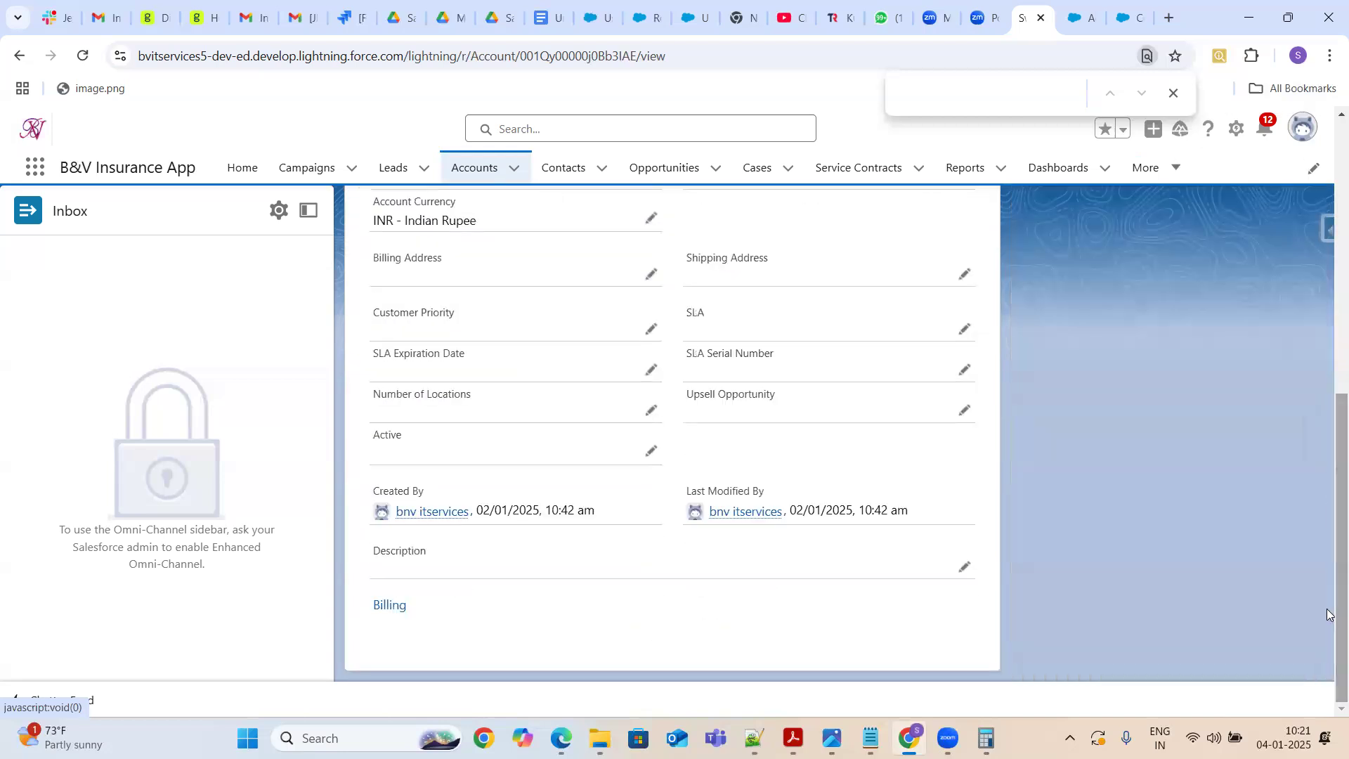
{"action": "left_click", "coordinate": [392, 608]}
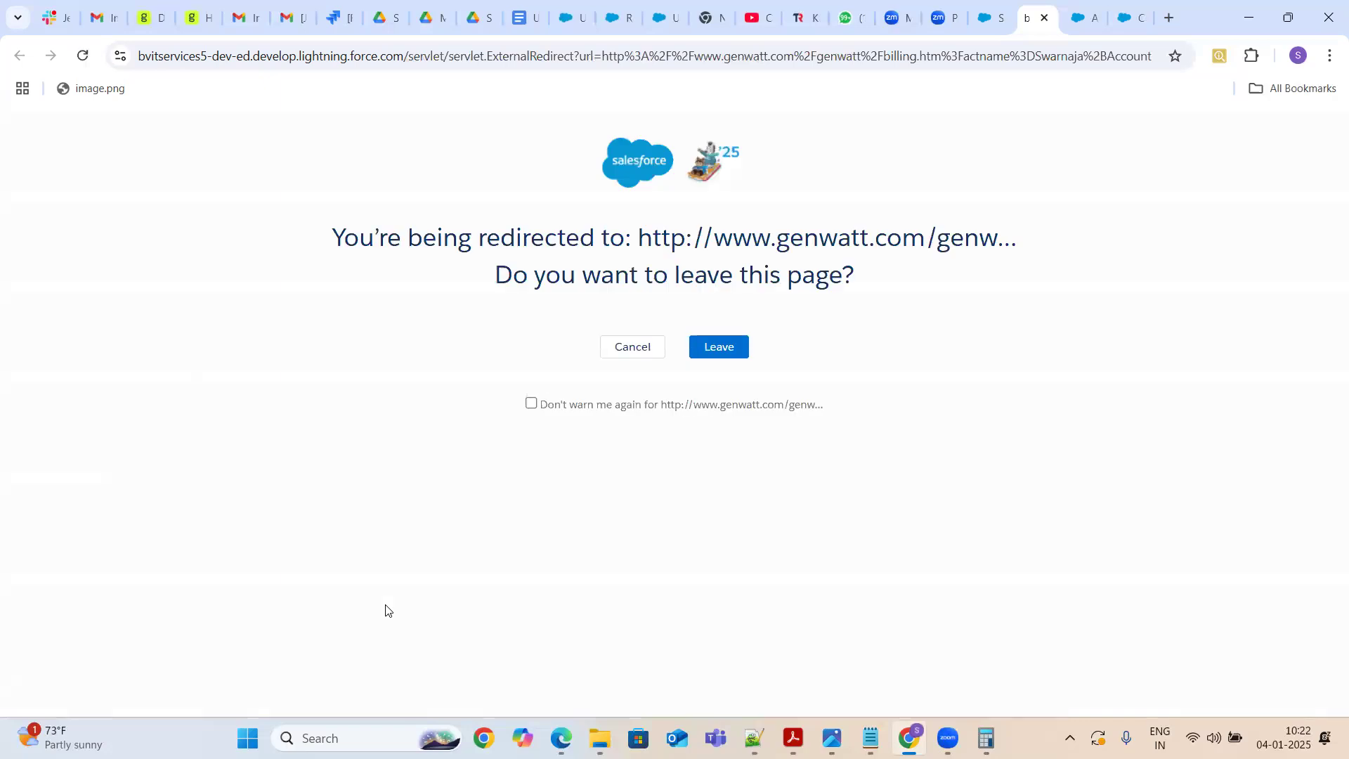
{"action": "left_click", "coordinate": [995, 18]}
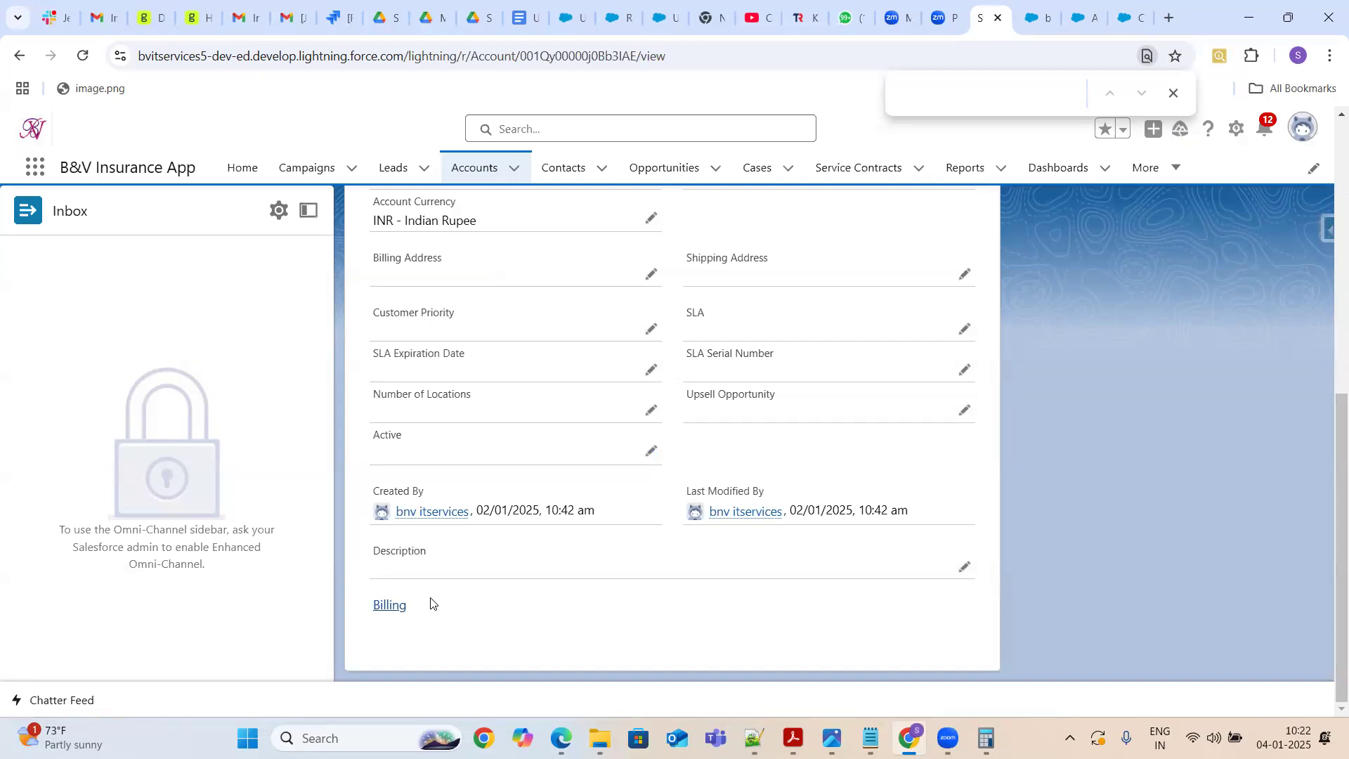
Start a new custom button or link on the Account object and enter the label Test
{"action": "left_click", "coordinate": [1085, 19]}
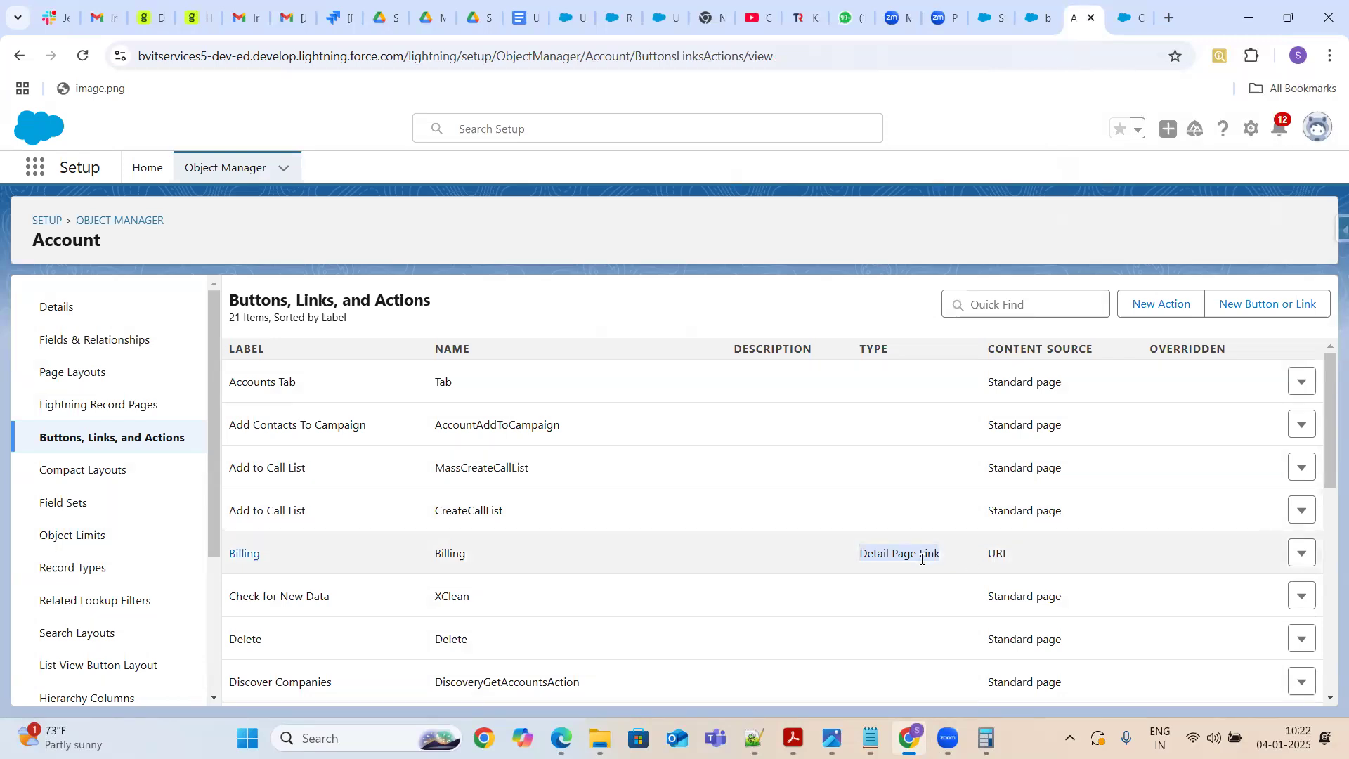
{"action": "key", "text": "ctrl+a"}
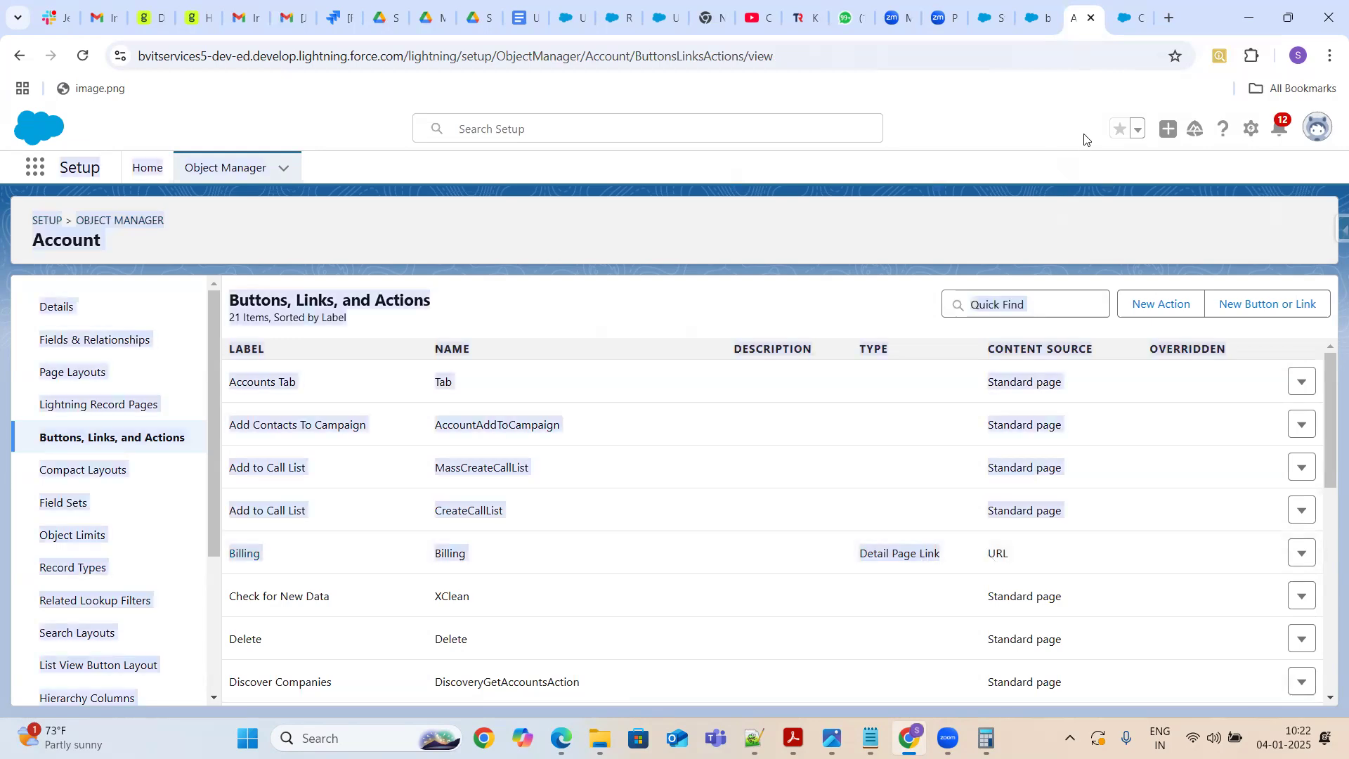
{"action": "left_click", "coordinate": [1275, 311]}
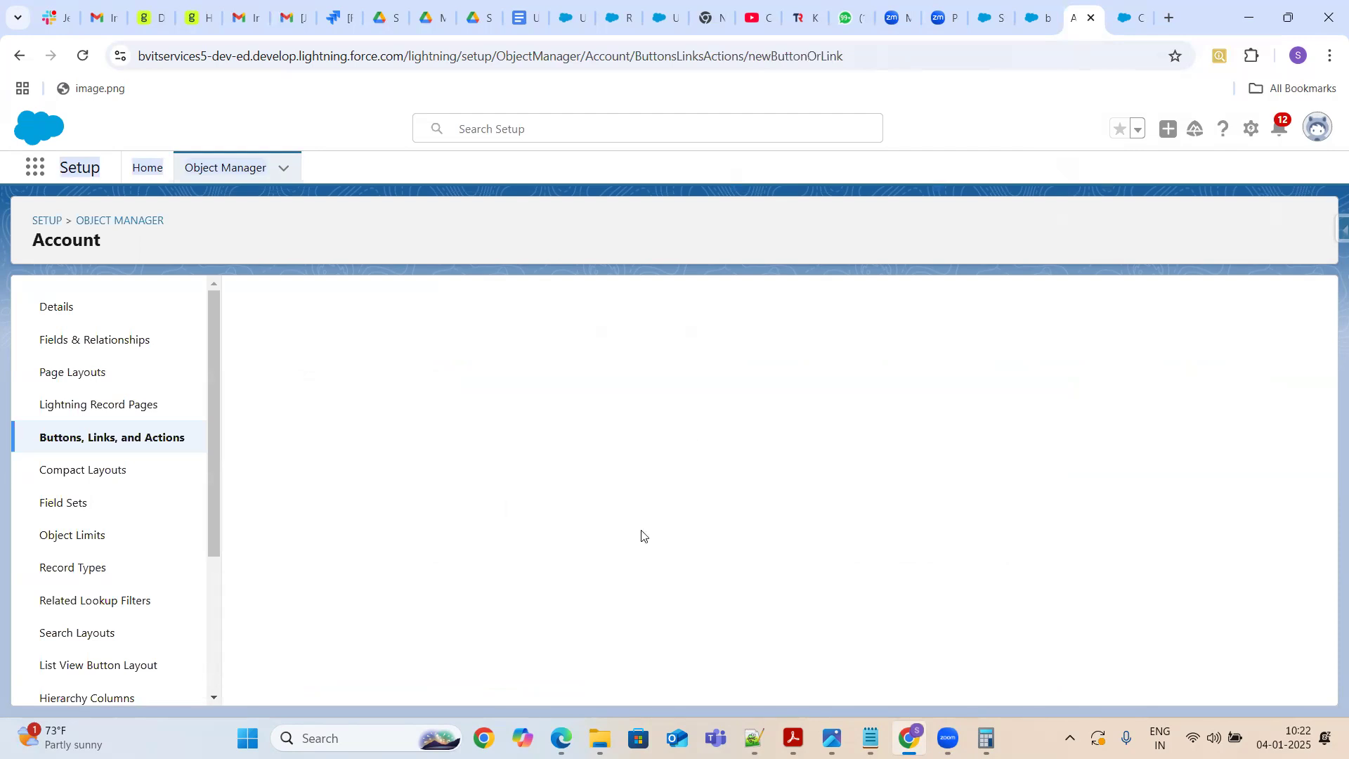
{"action": "left_click", "coordinate": [81, 56]}
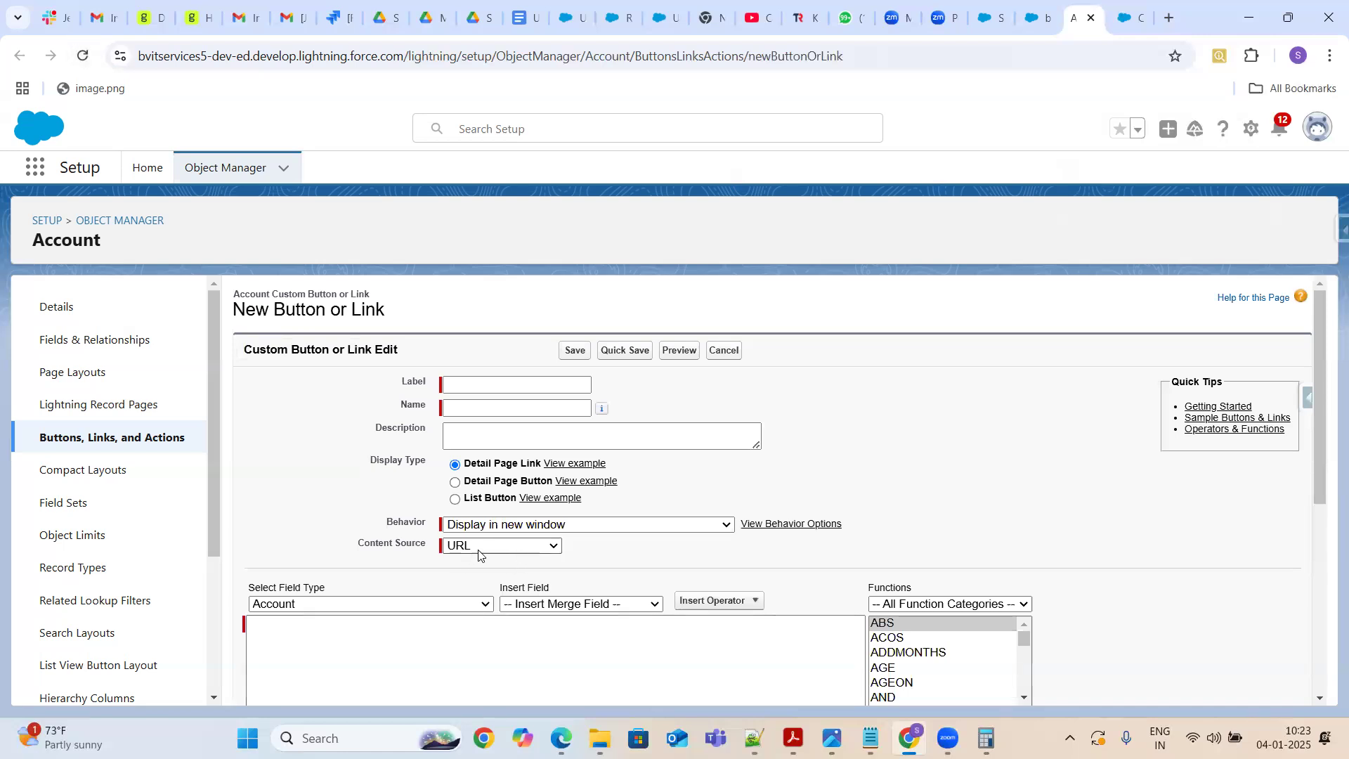
{"action": "left_click", "coordinate": [477, 382]}
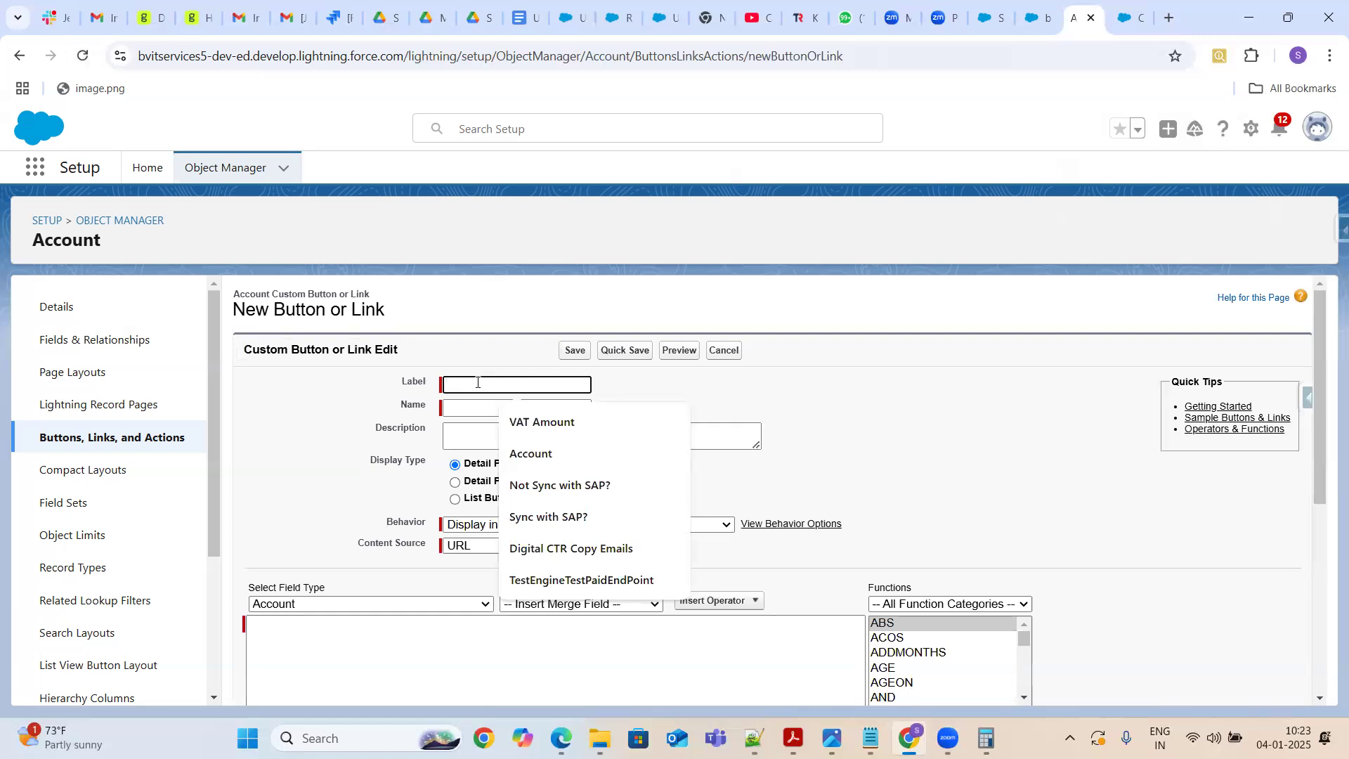
{"action": "type", "text": "Test"}
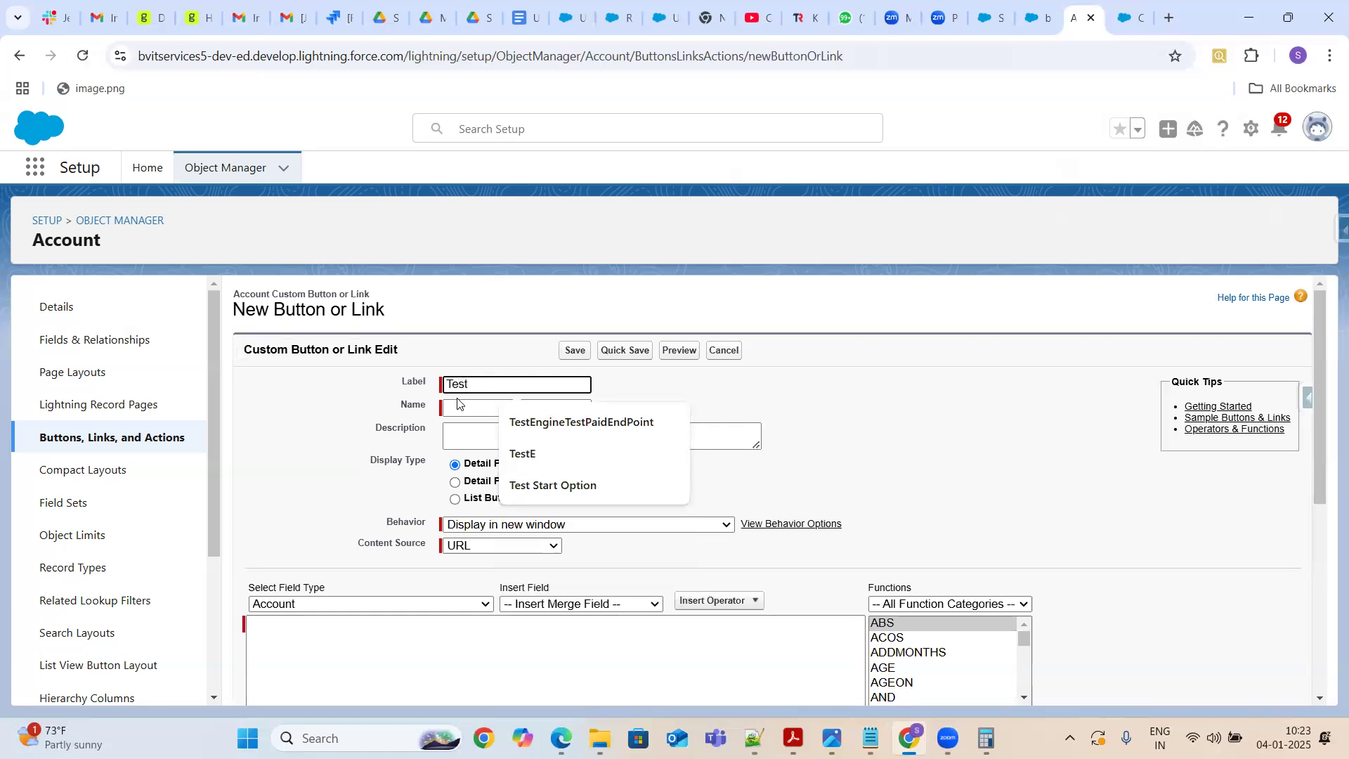
{"action": "left_click", "coordinate": [458, 408]}
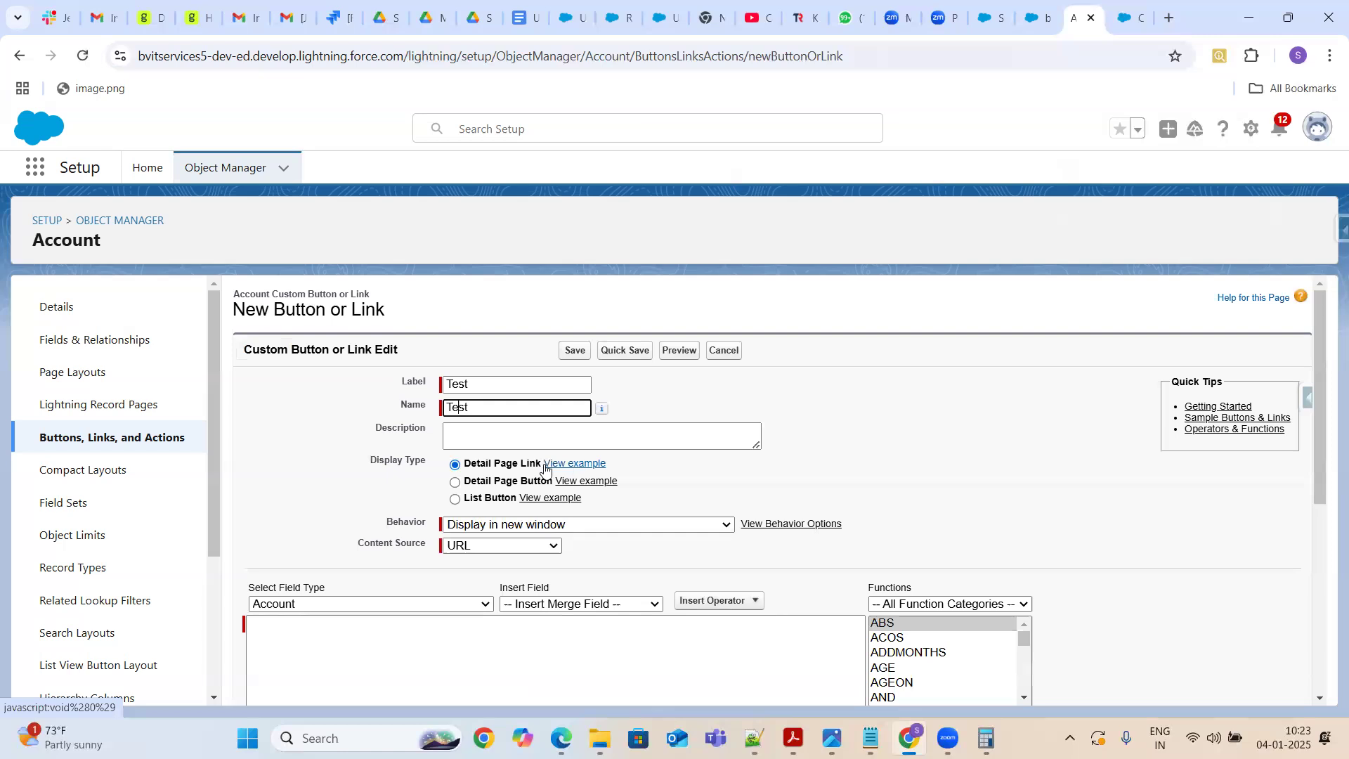
View the Detail Page Link example and compare it with the Billing link on the account record
{"action": "left_click", "coordinate": [588, 466]}
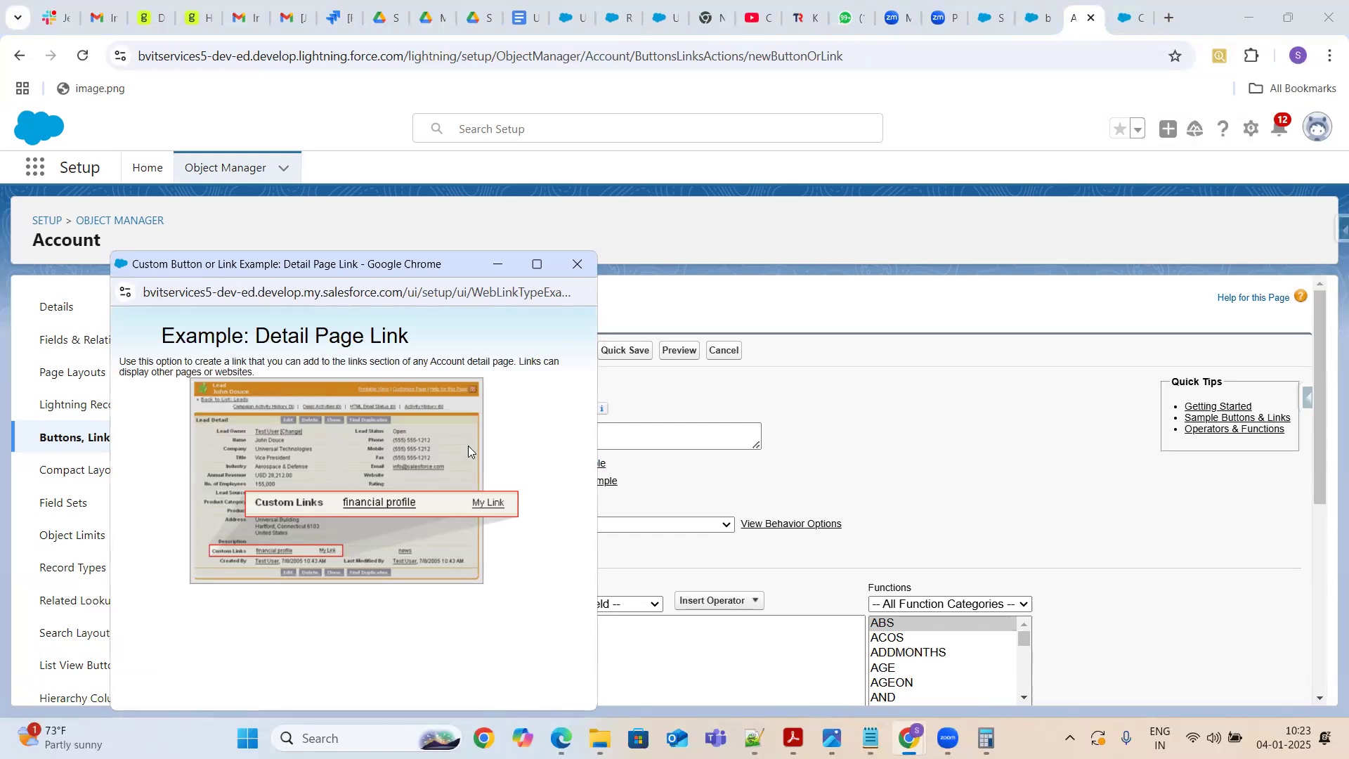
{"action": "left_click", "coordinate": [991, 19]}
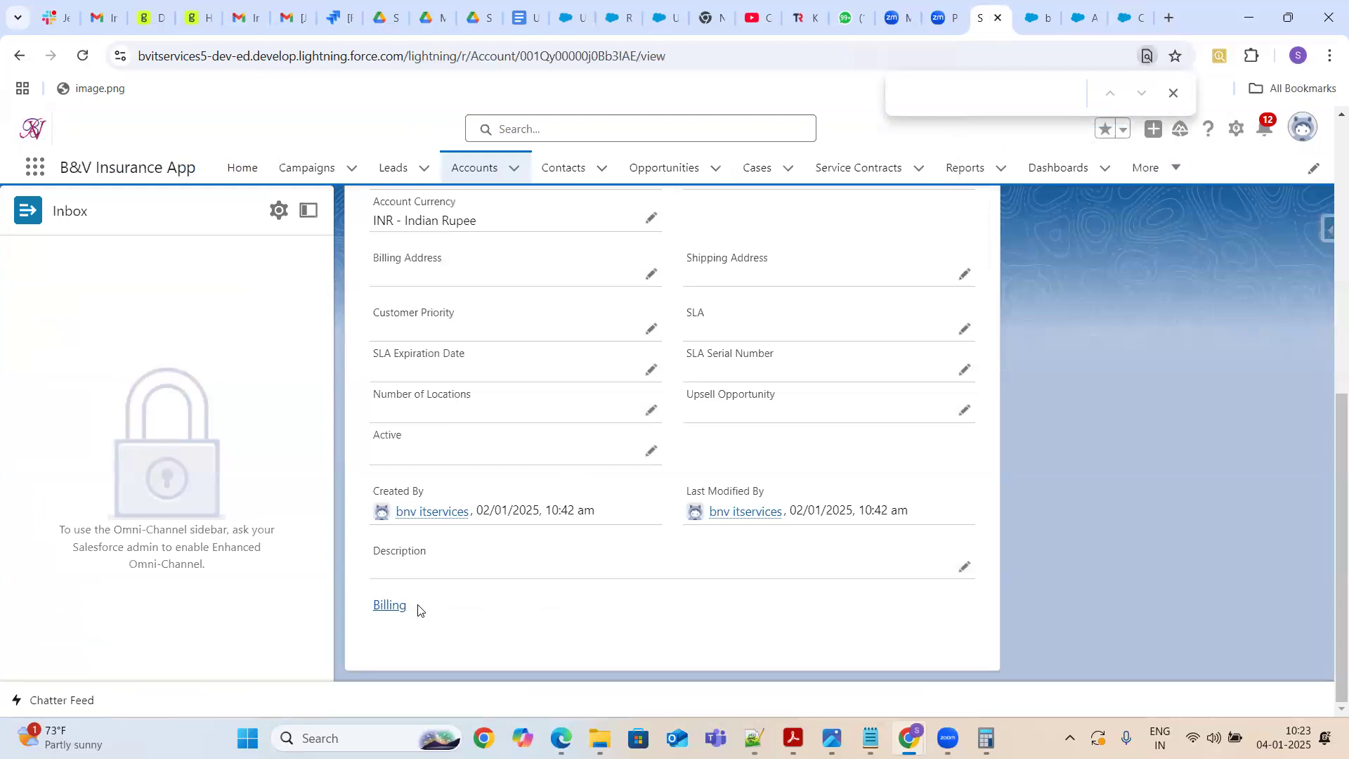
{"action": "left_click_drag", "start_coordinate": [418, 612], "coordinate": [361, 616]}
{"action": "left_click", "coordinate": [1043, 22]}
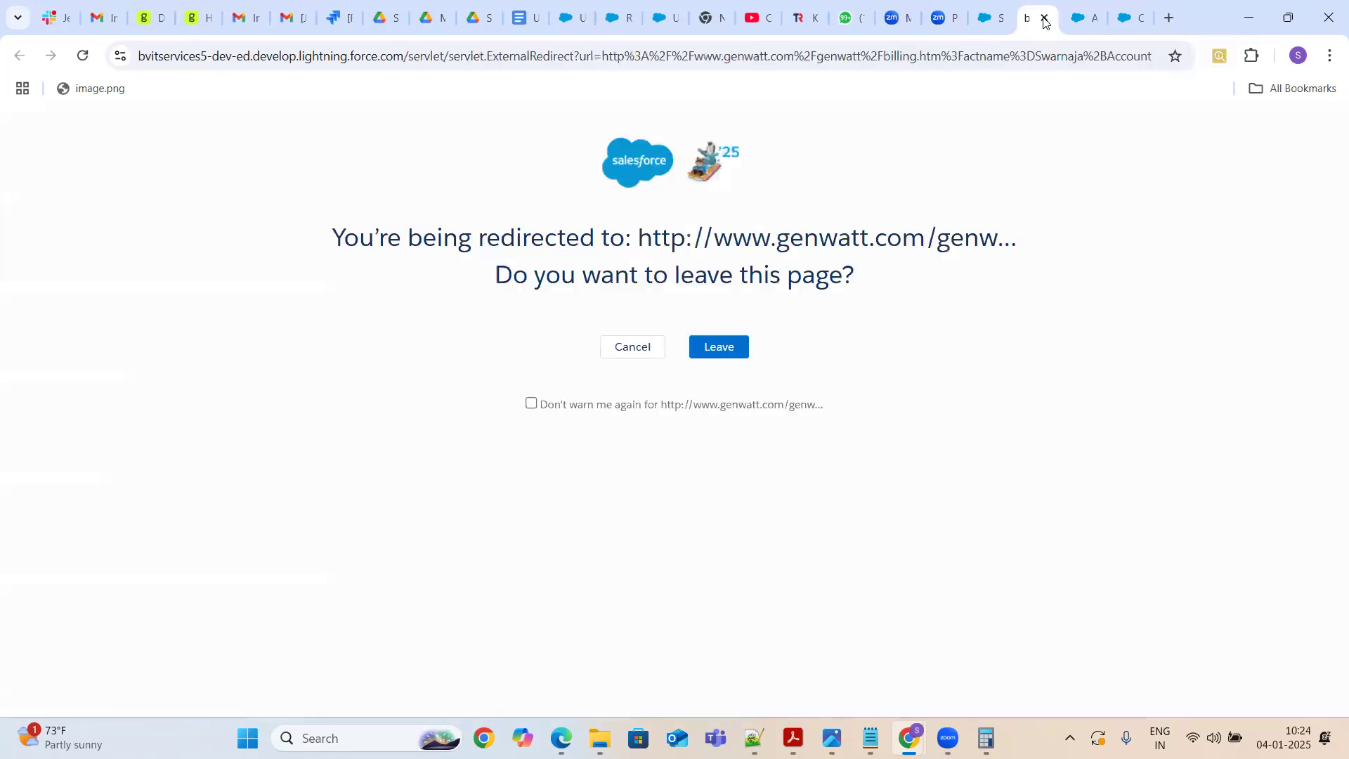
{"action": "left_click", "coordinate": [1043, 19]}
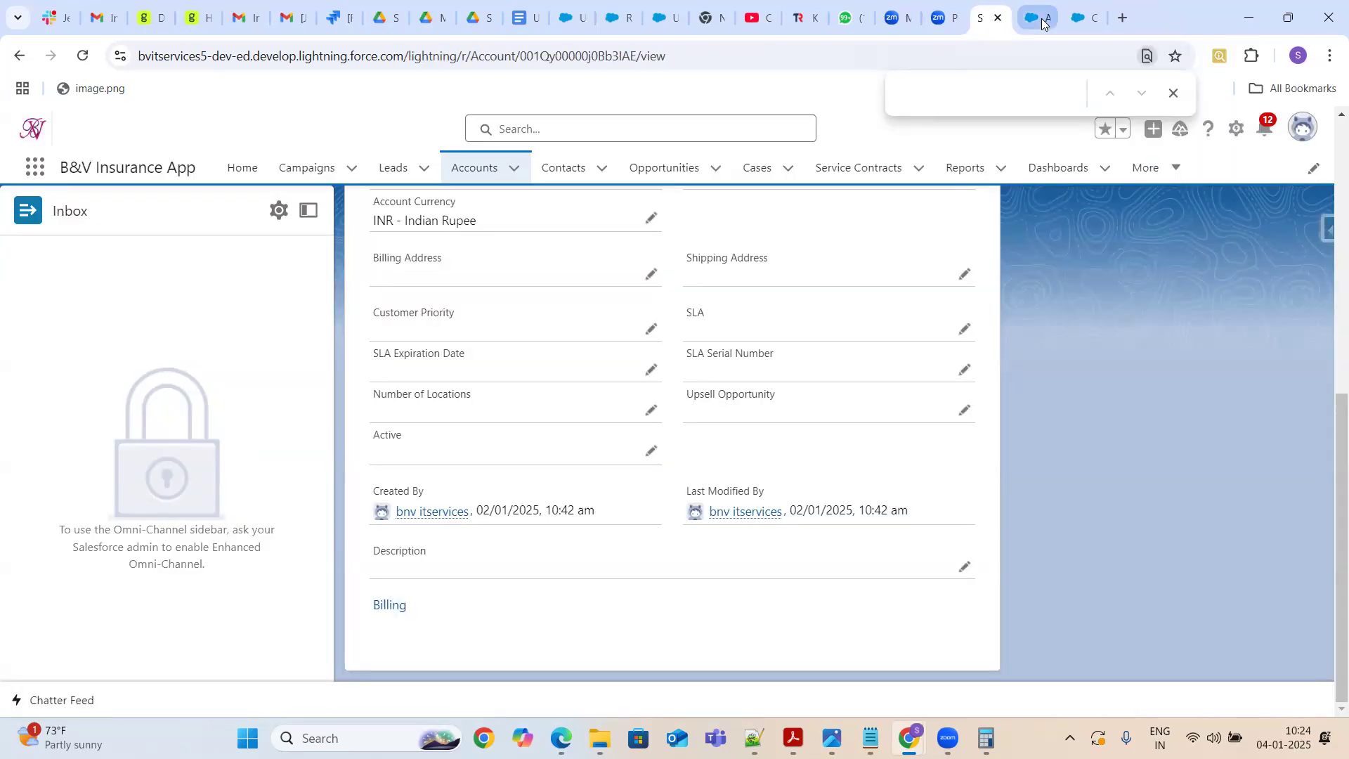
Select Detail Page Button as the new button's display type
{"action": "left_click", "coordinate": [1082, 14]}
{"action": "left_click", "coordinate": [1044, 20]}
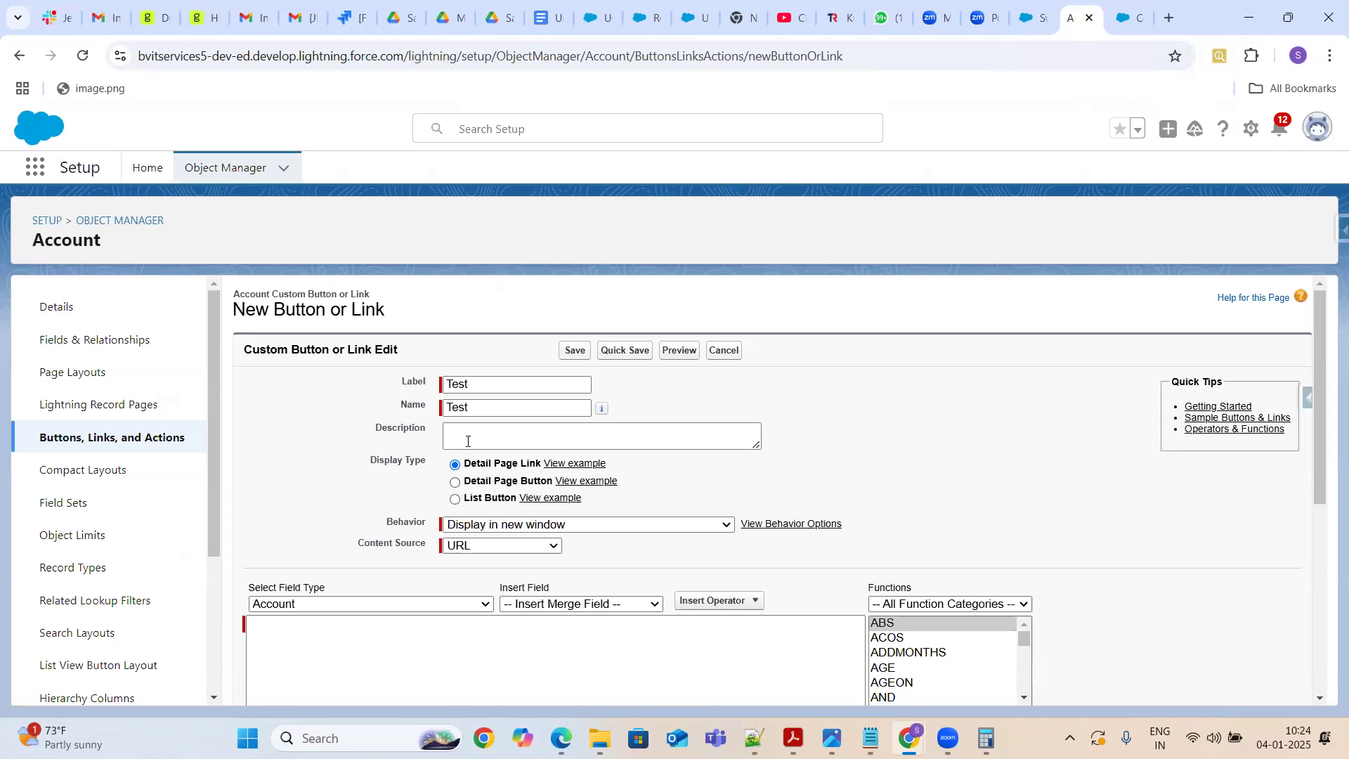
{"action": "left_click", "coordinate": [455, 484]}
Review the actions menu at the top of the account record
{"action": "left_click", "coordinate": [1043, 21]}
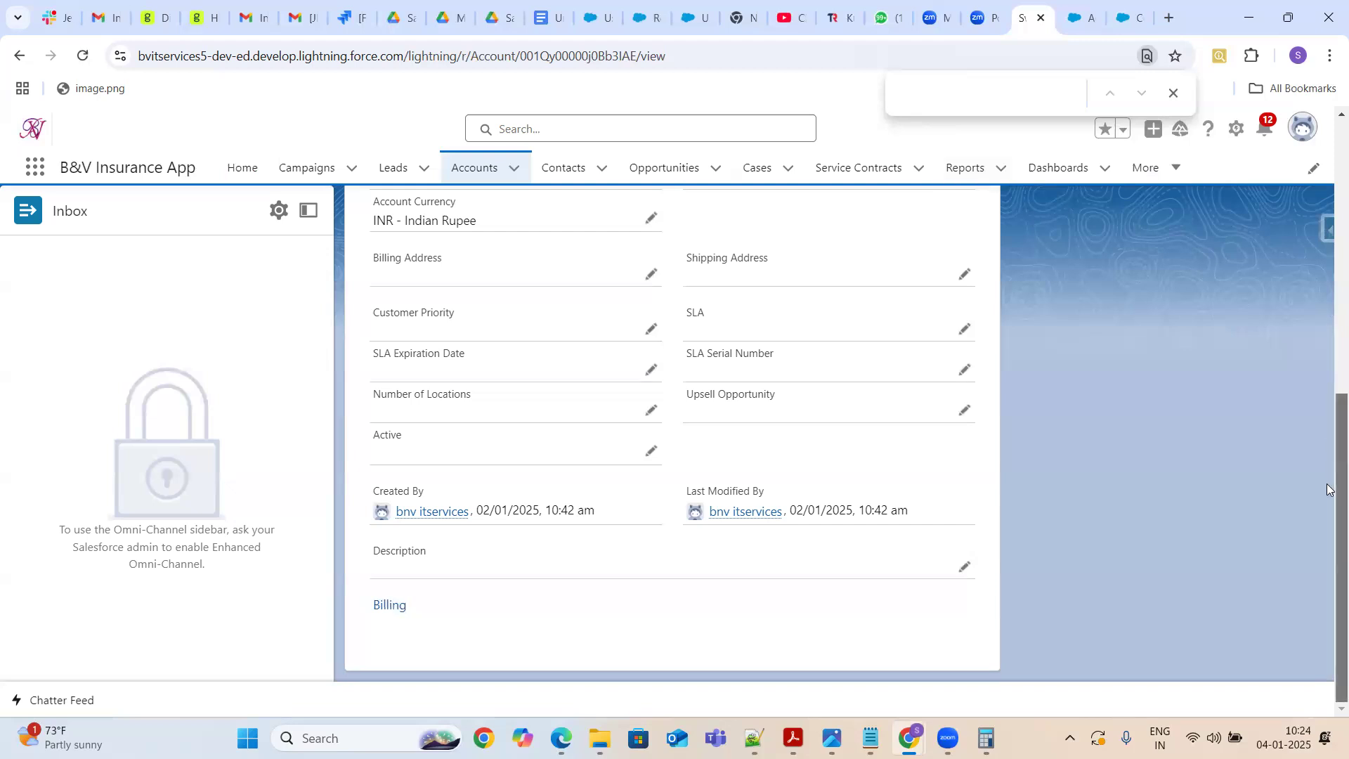
{"action": "left_click_drag", "start_coordinate": [1327, 490], "coordinate": [1328, 215]}
{"action": "left_click", "coordinate": [1298, 235]}
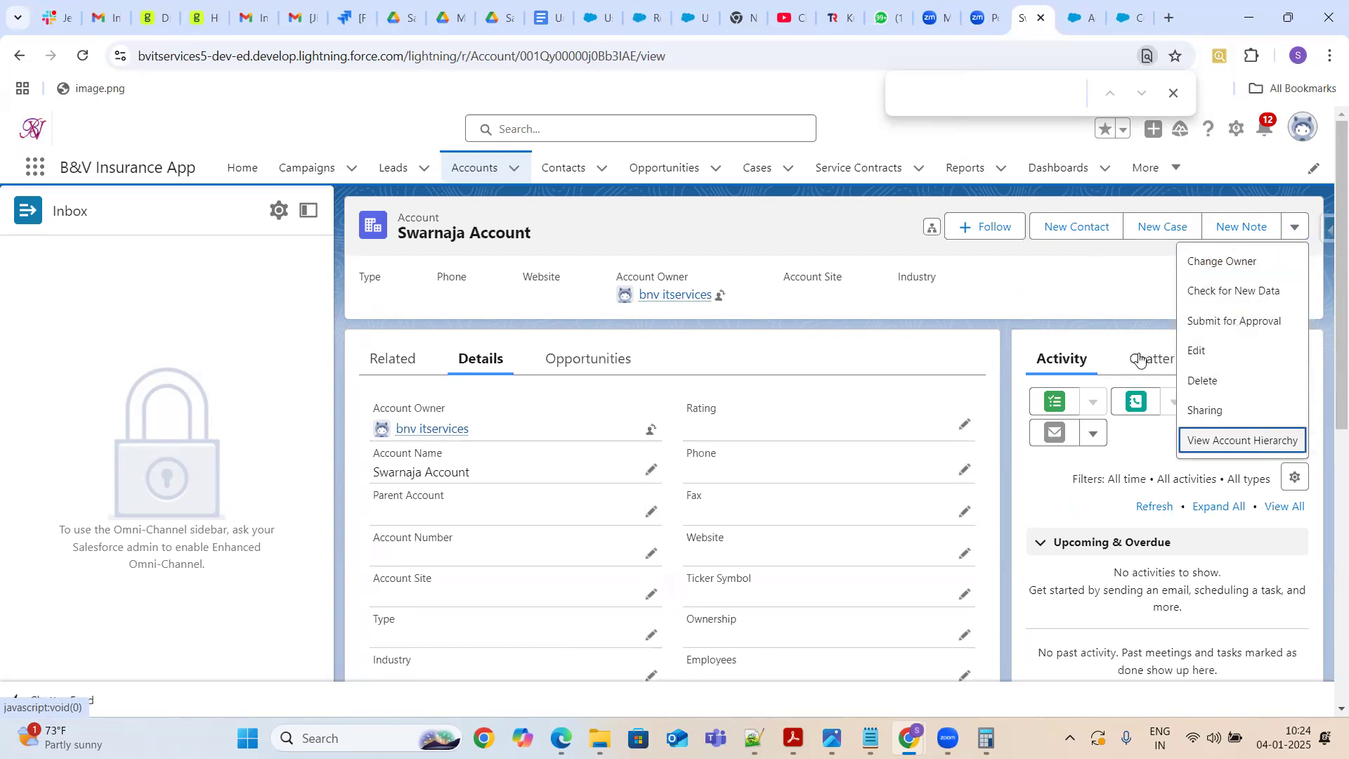
Change the new button's display type to List Button
{"action": "left_click", "coordinate": [1126, 17]}
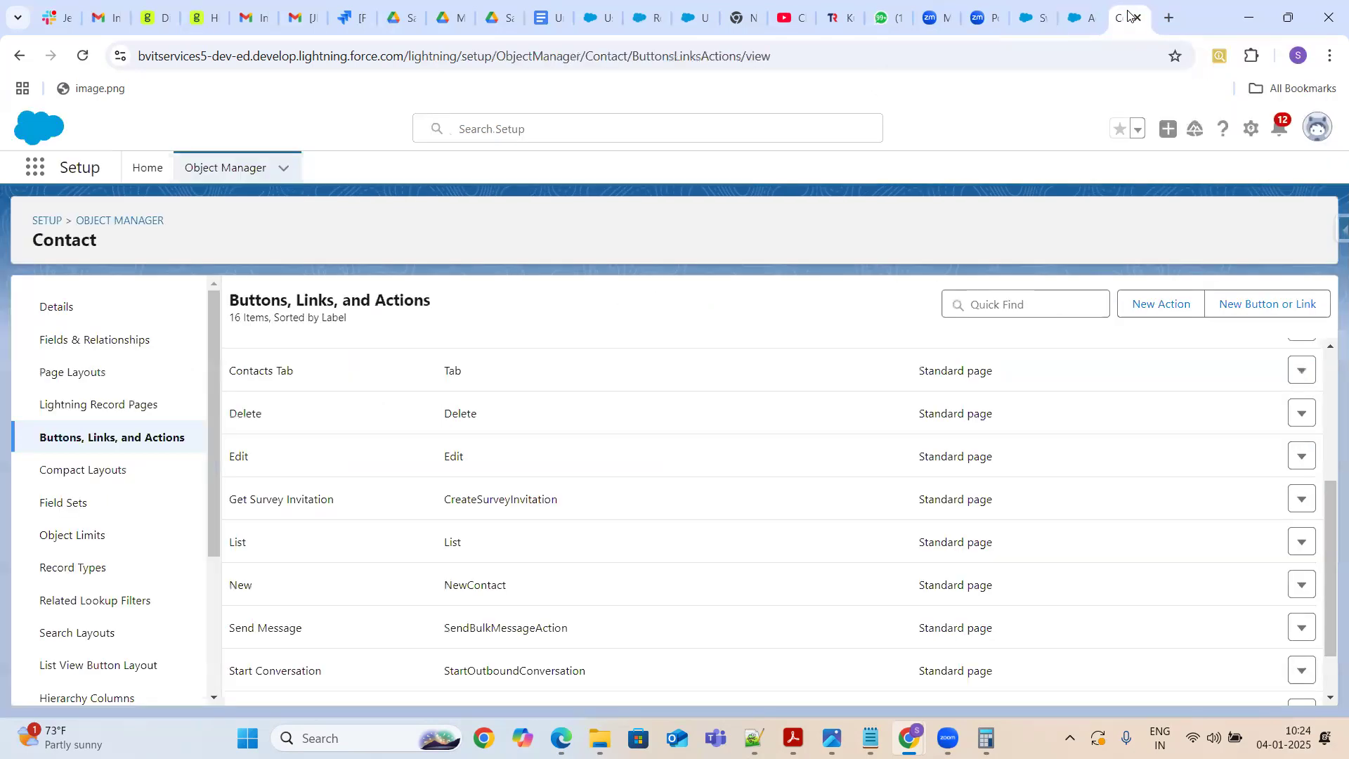
{"action": "left_click", "coordinate": [1082, 15]}
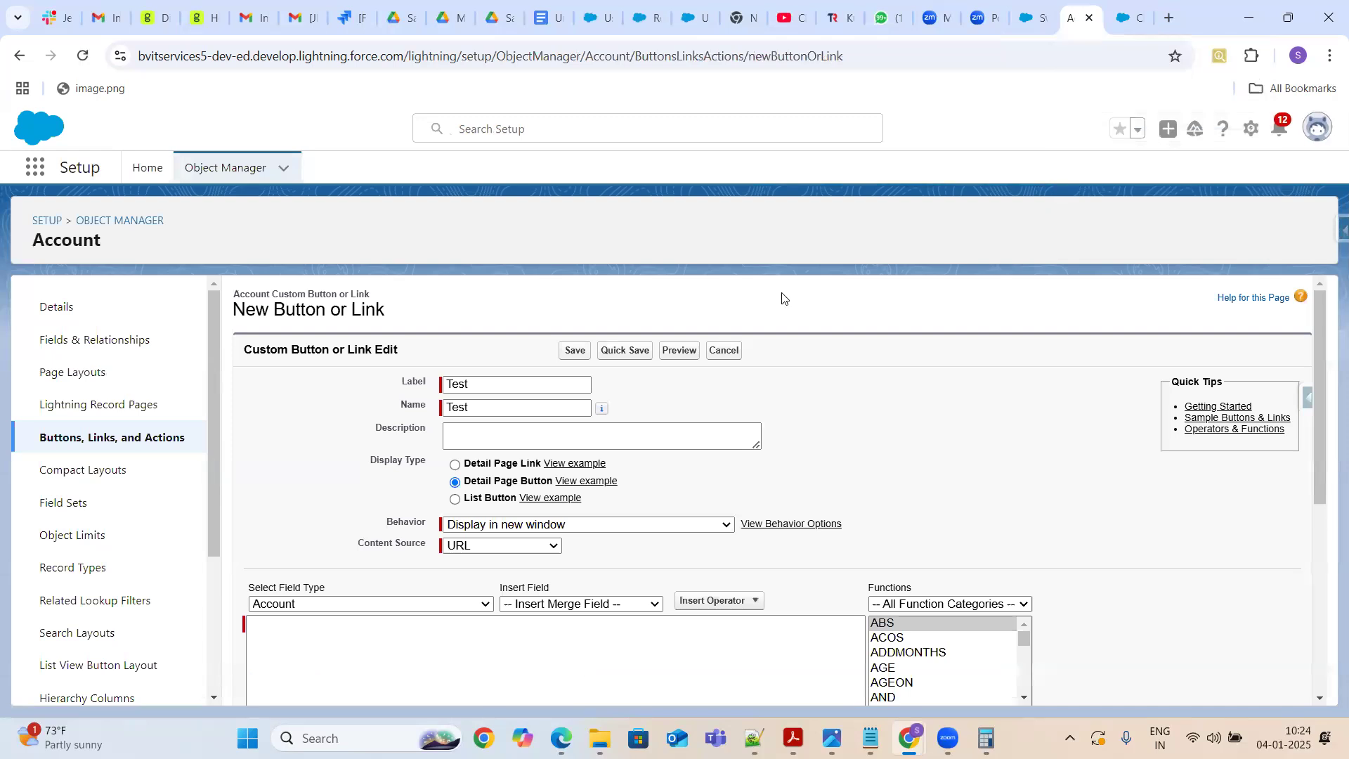
{"action": "left_click", "coordinate": [455, 499]}
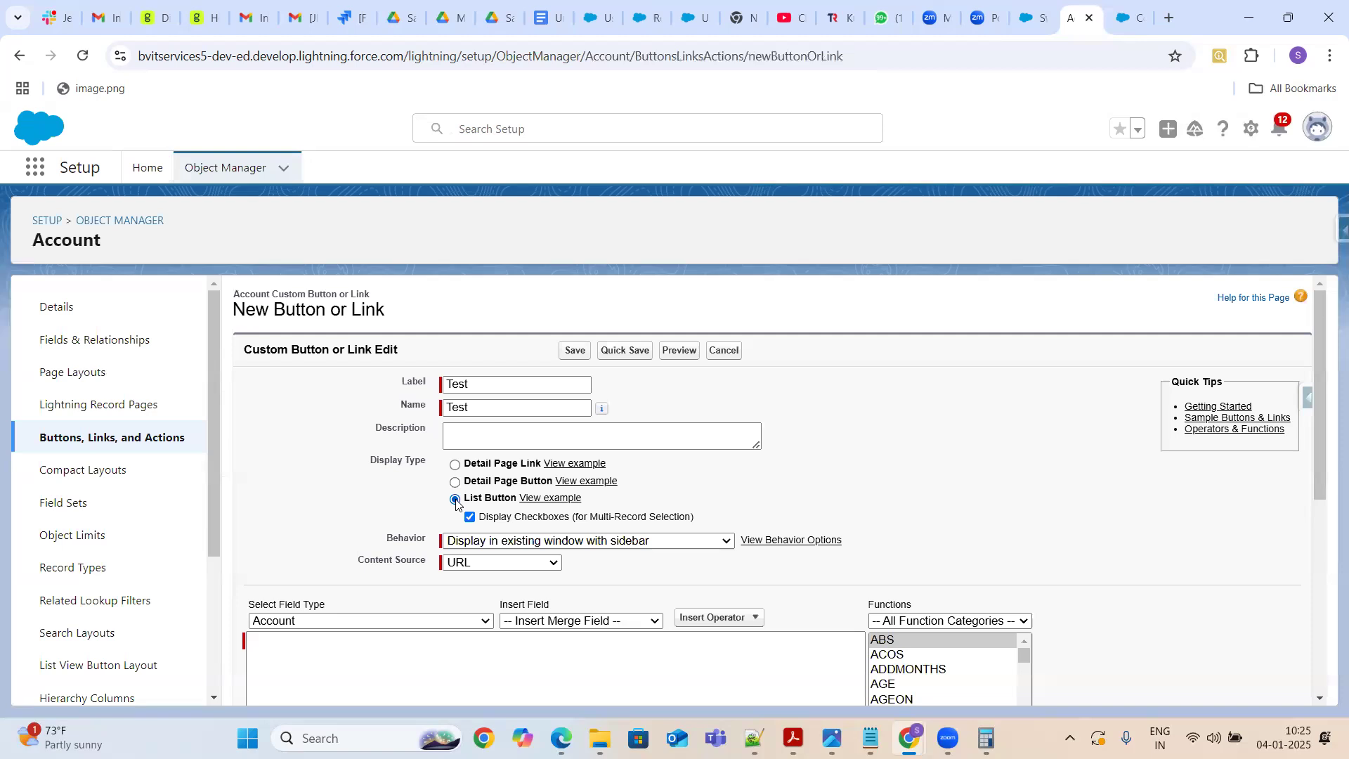
Open the Accounts list and examine its list view options
{"action": "left_click", "coordinate": [1035, 14]}
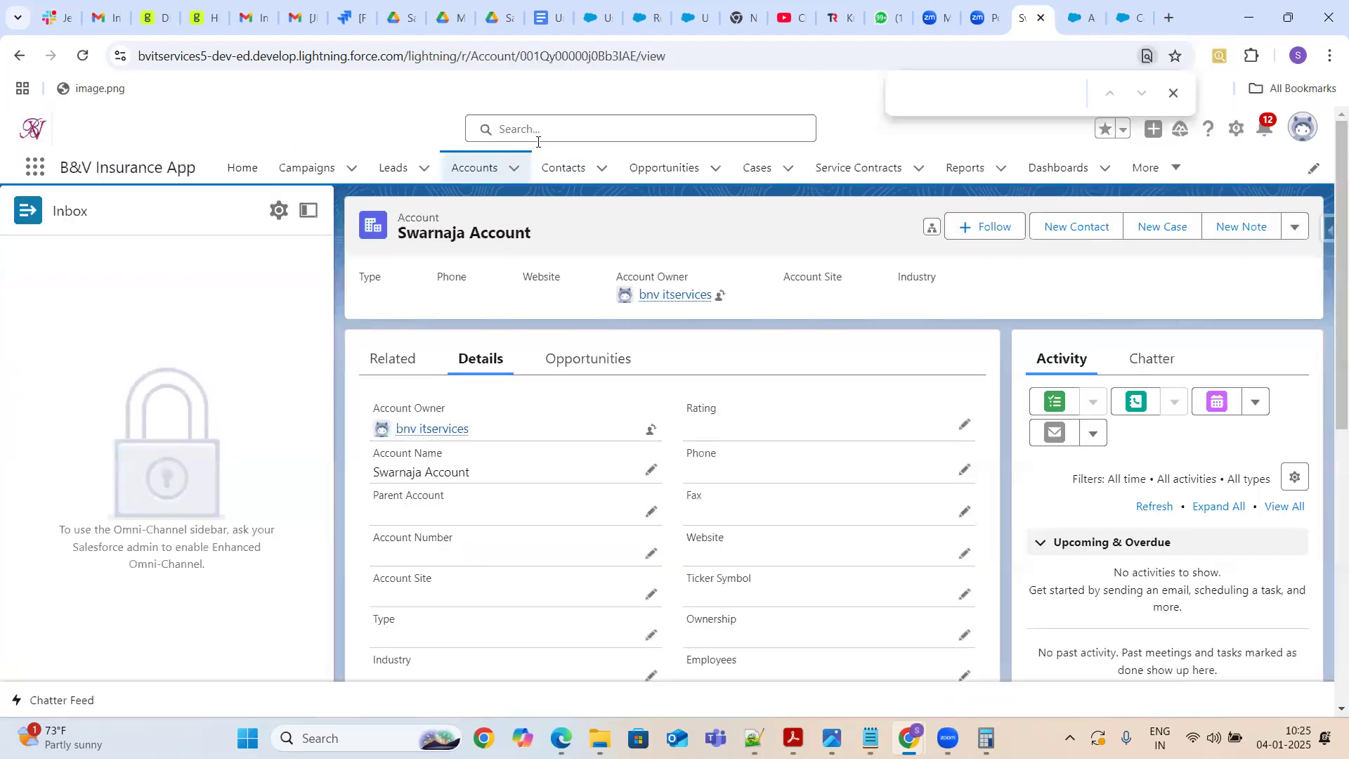
{"action": "left_click", "coordinate": [481, 167]}
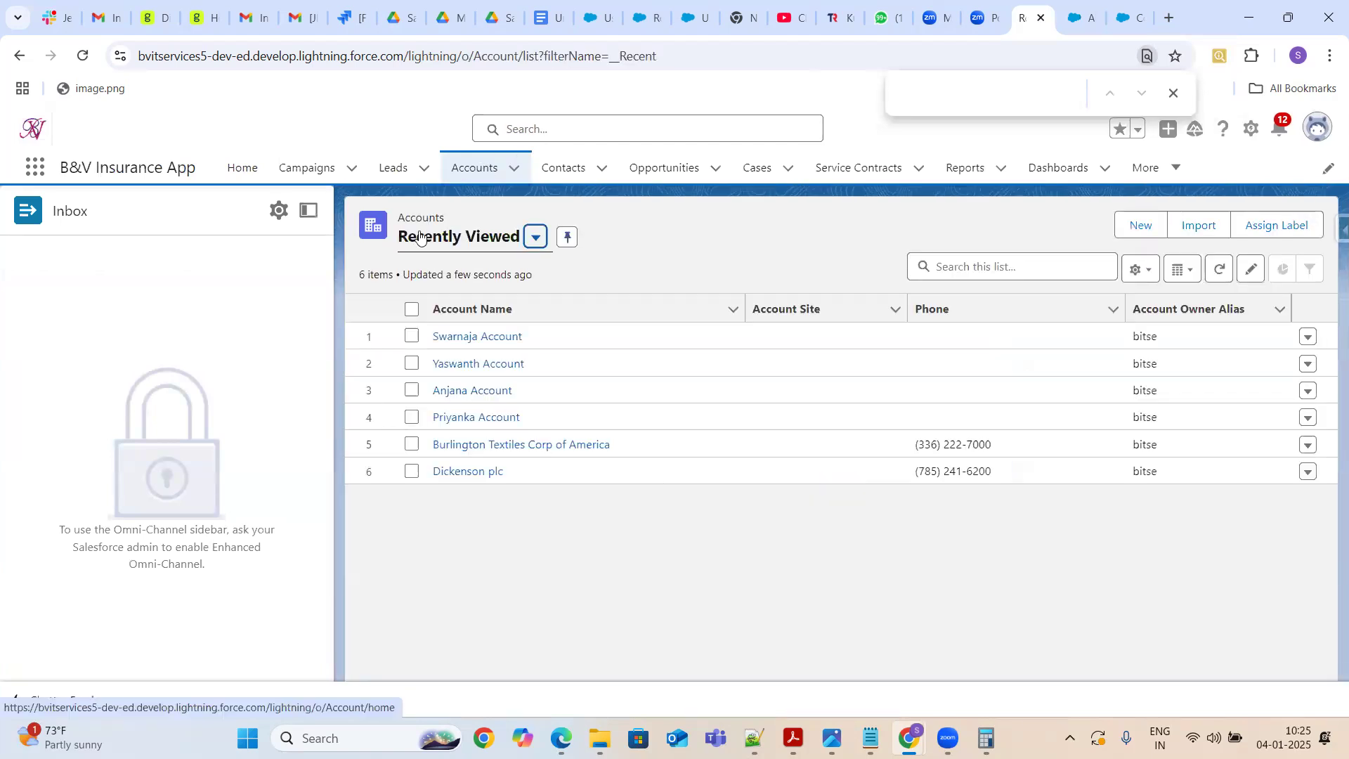
{"action": "left_click", "coordinate": [534, 240]}
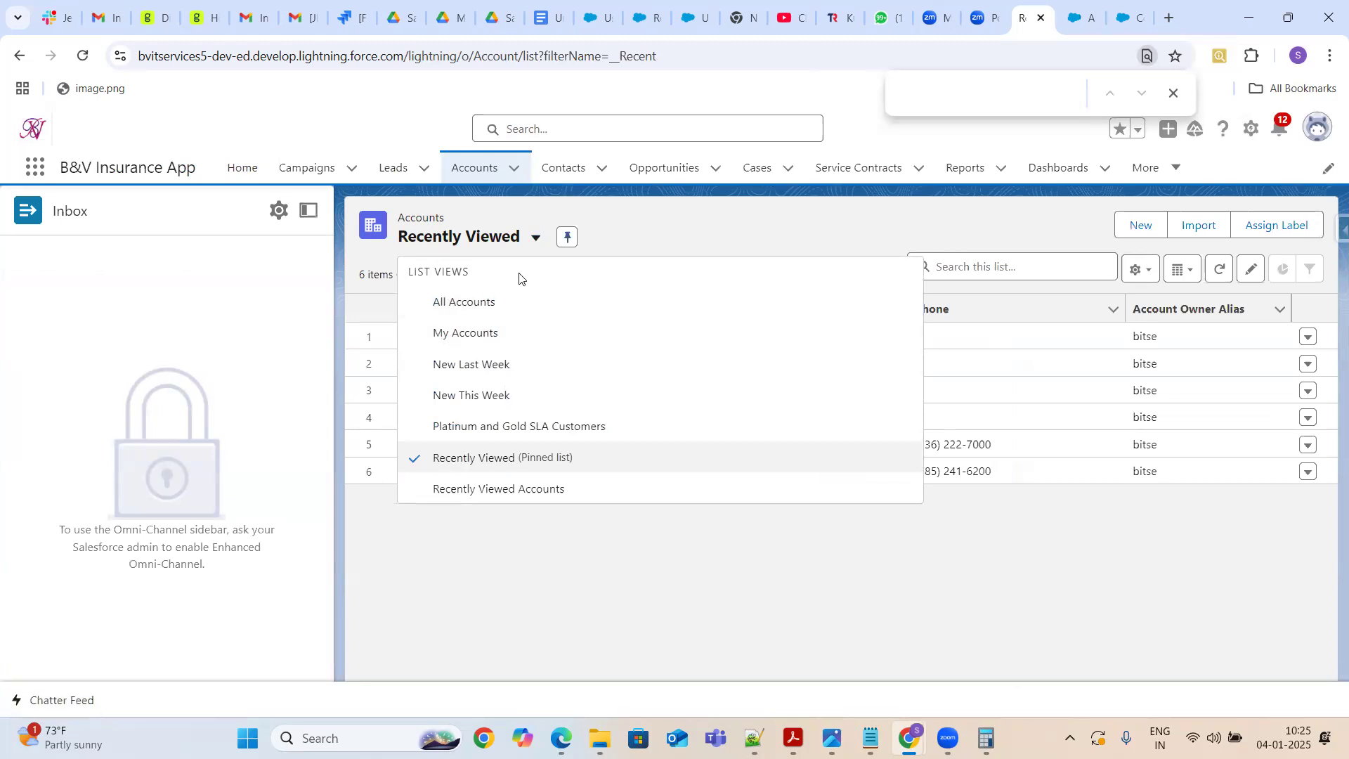
{"action": "left_click", "coordinate": [749, 229]}
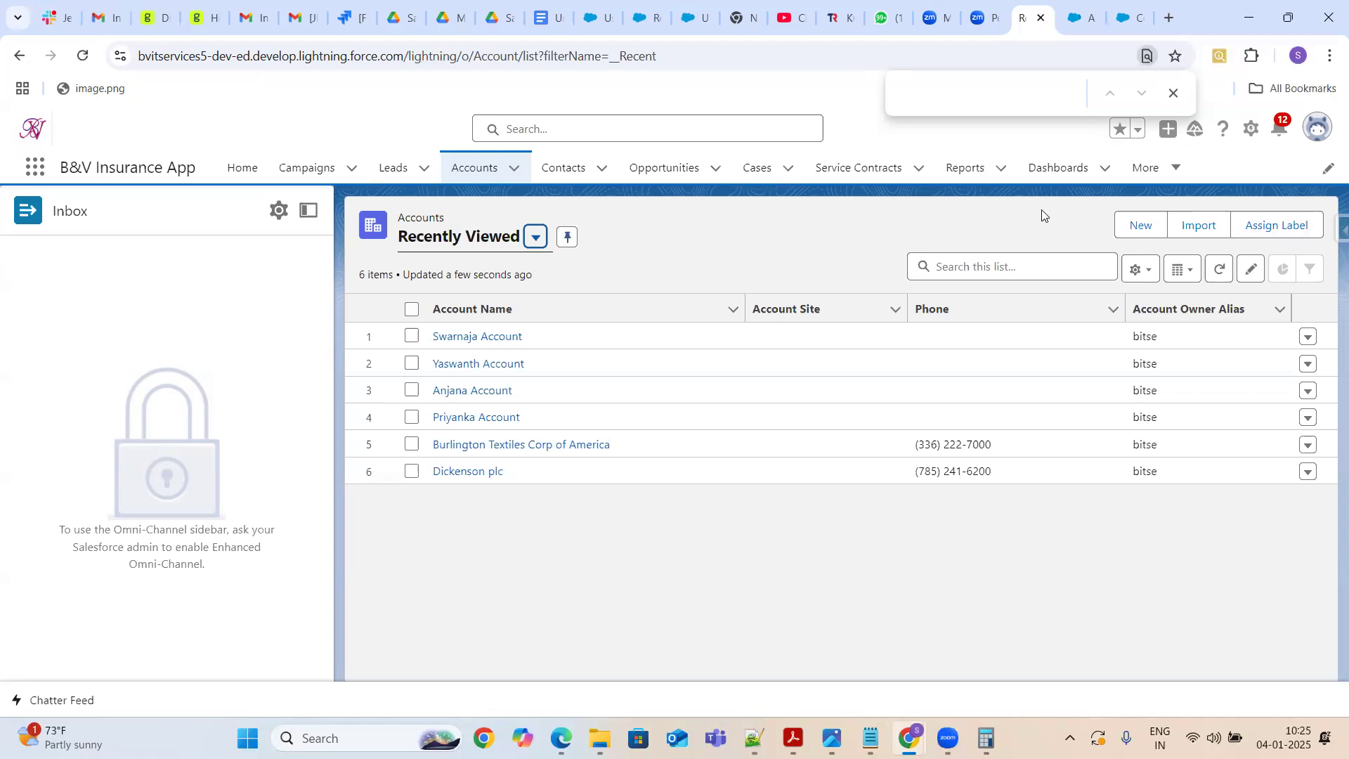
Open Swarnaja Account from the recently viewed list, review its actions menu and show its Details tab
{"action": "left_click", "coordinate": [1131, 21]}
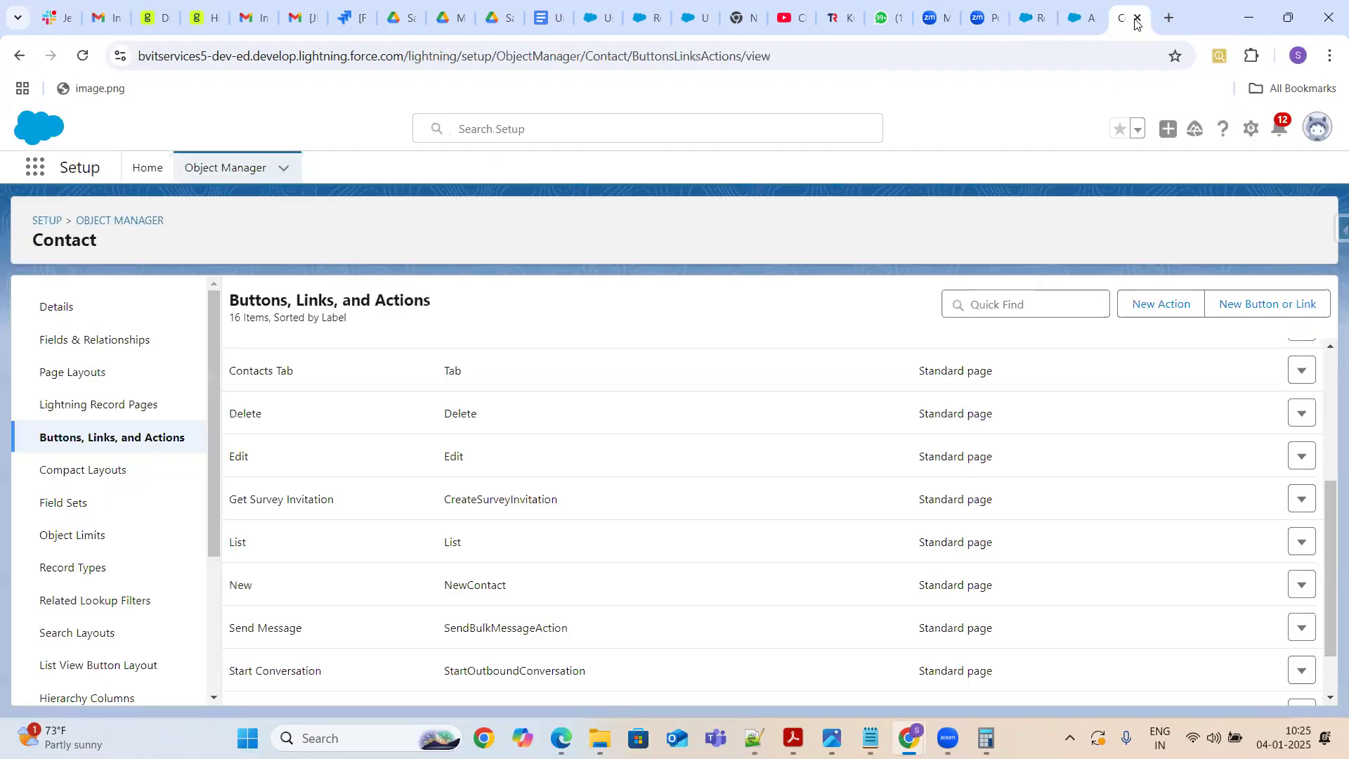
{"action": "left_click", "coordinate": [1080, 17]}
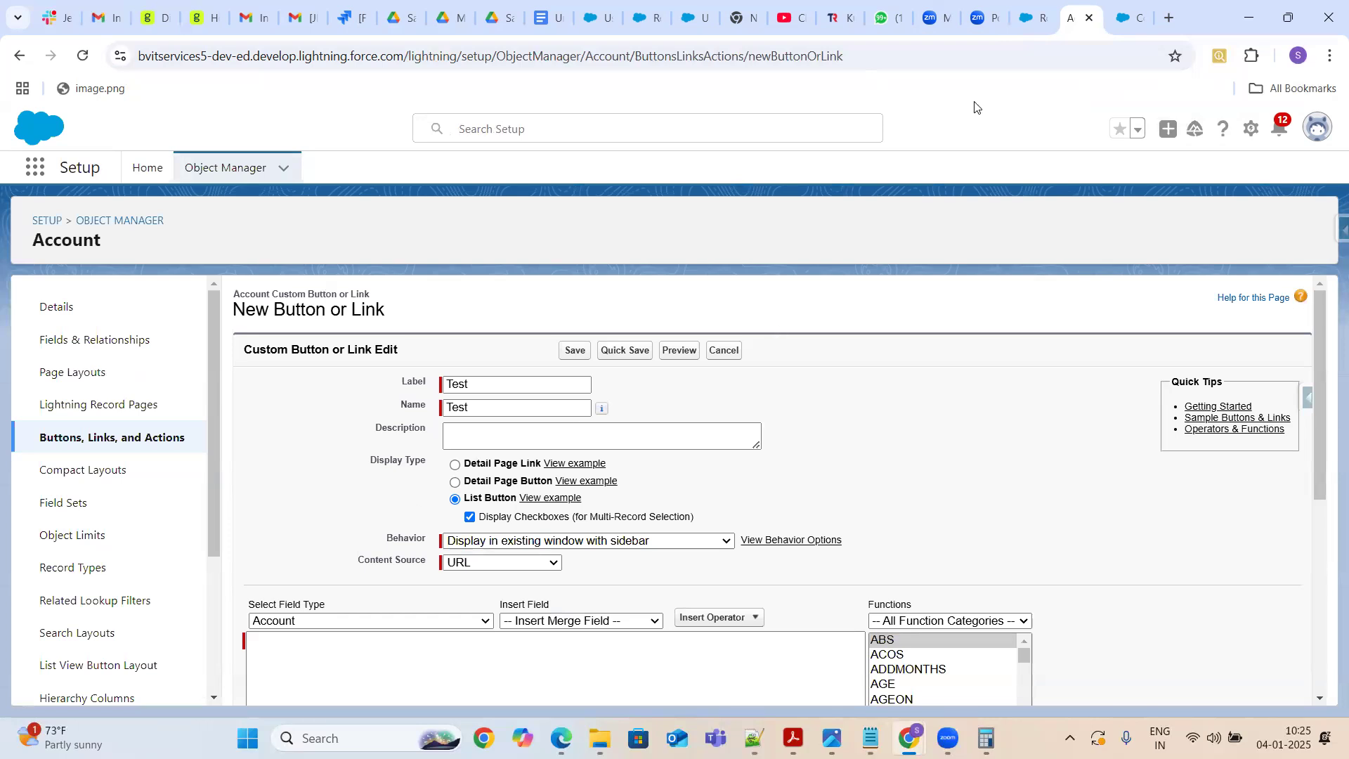
{"action": "left_click", "coordinate": [1032, 18]}
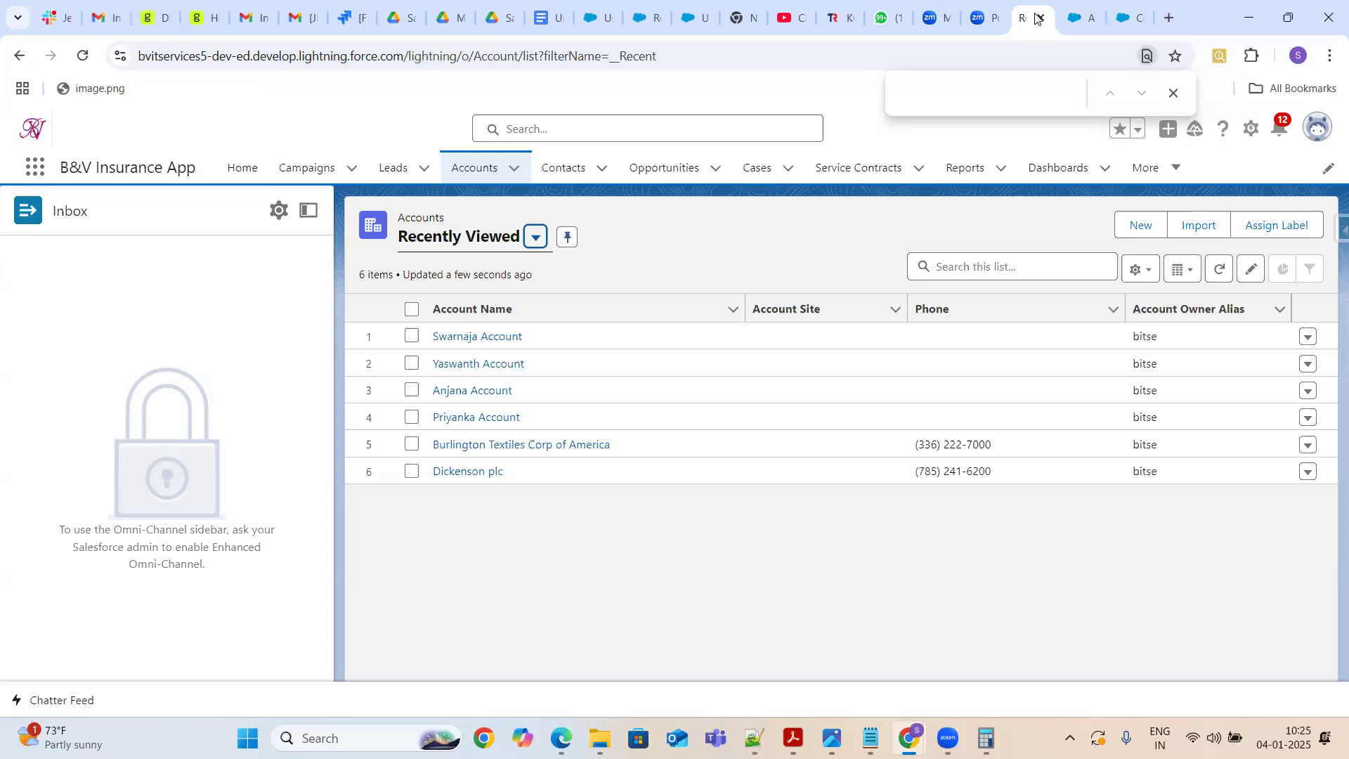
{"action": "left_click", "coordinate": [491, 340]}
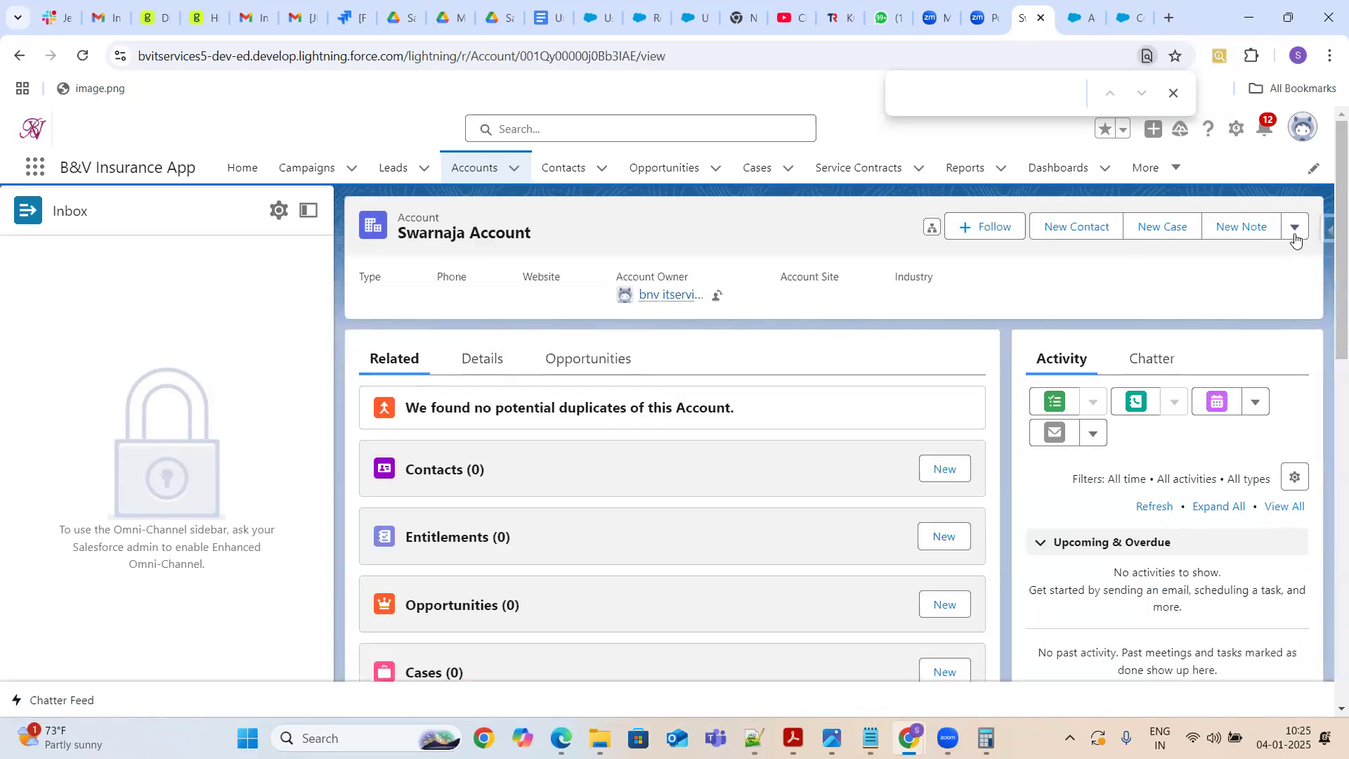
{"action": "left_click", "coordinate": [1295, 237]}
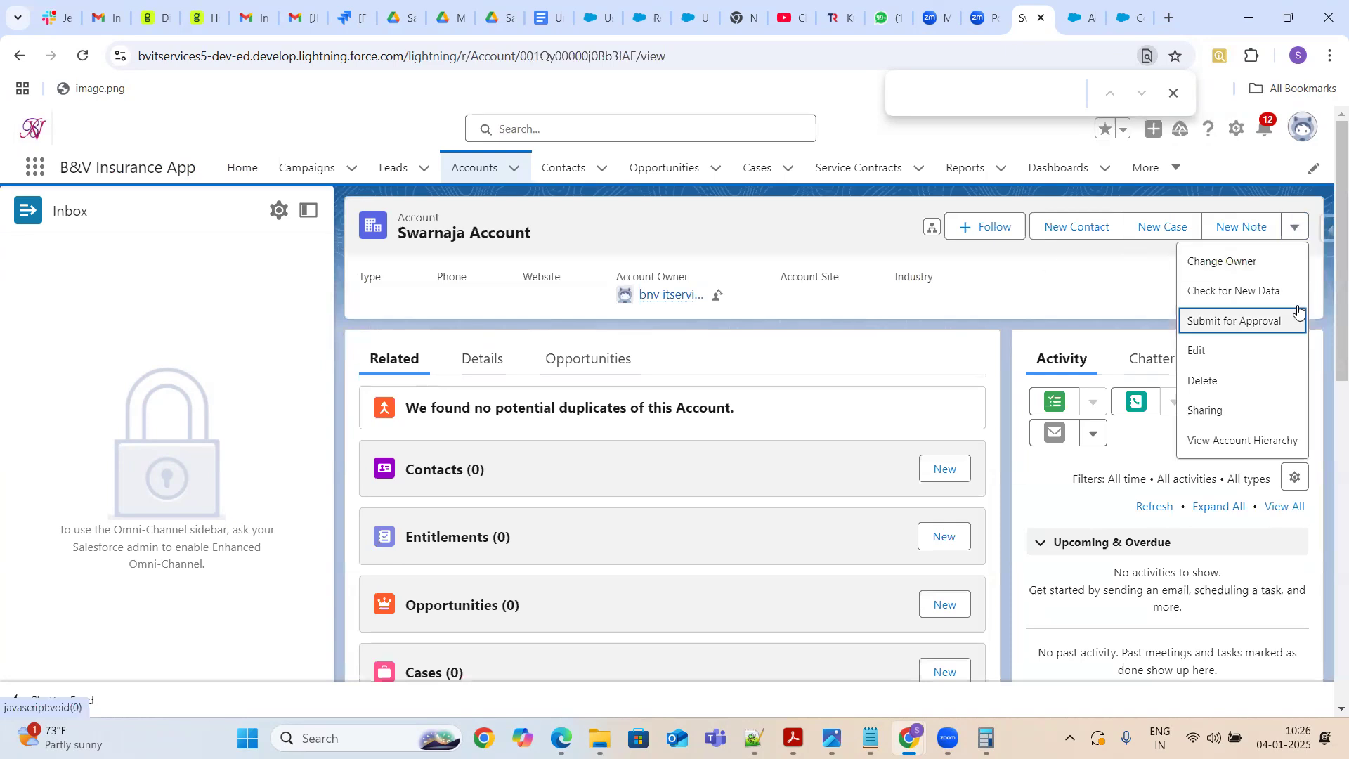
{"action": "left_click", "coordinate": [485, 368]}
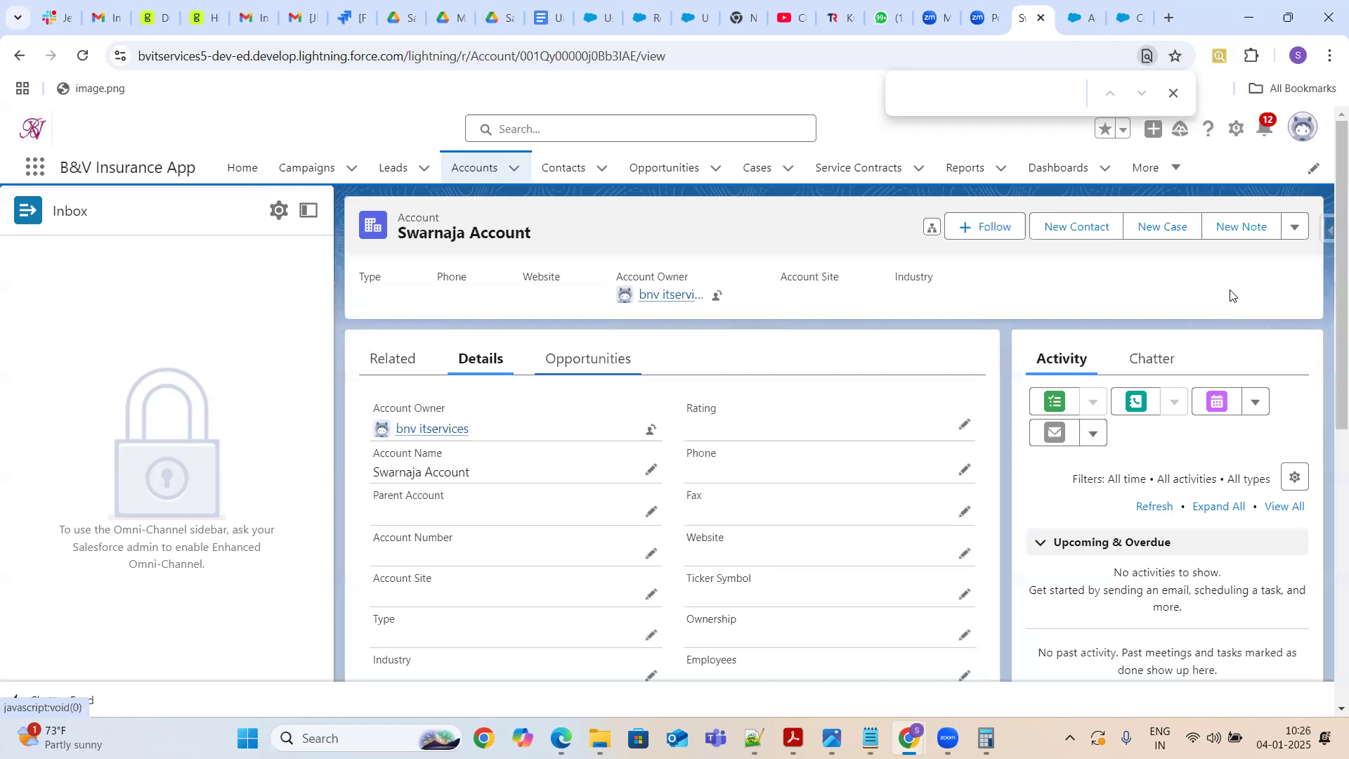
Review the Behavior choices for the Test list button, including the behavior options explanation window
{"action": "left_click_drag", "start_coordinate": [1327, 301], "coordinate": [1327, 566]}
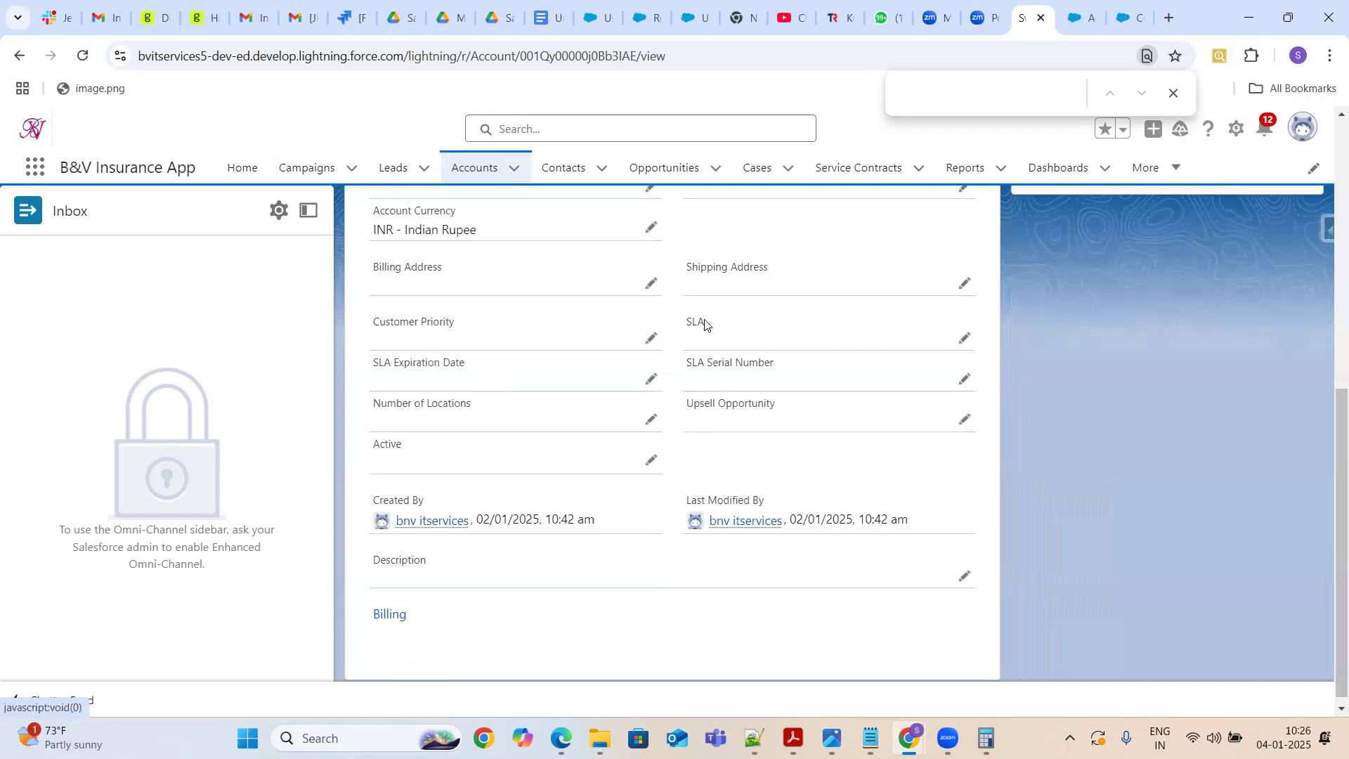
{"action": "left_click", "coordinate": [1086, 19]}
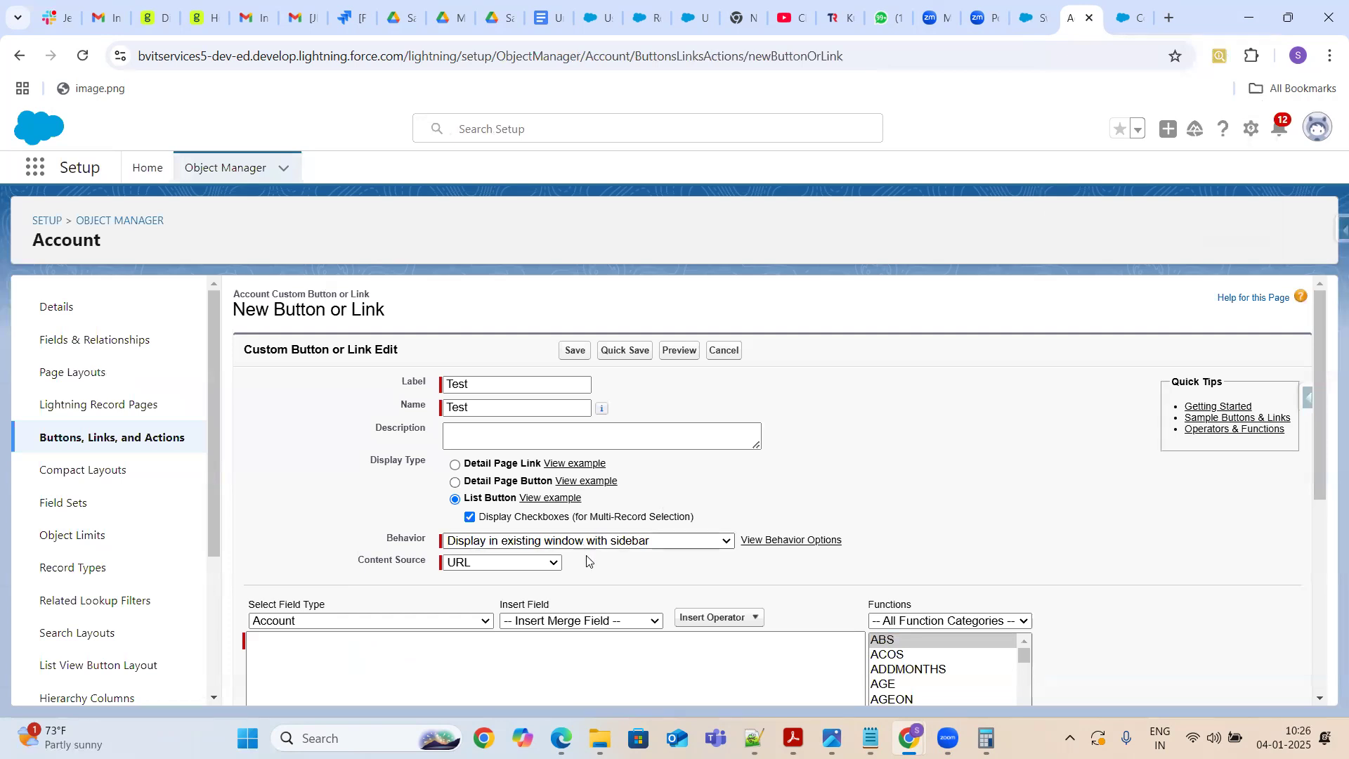
{"action": "left_click", "coordinate": [622, 541]}
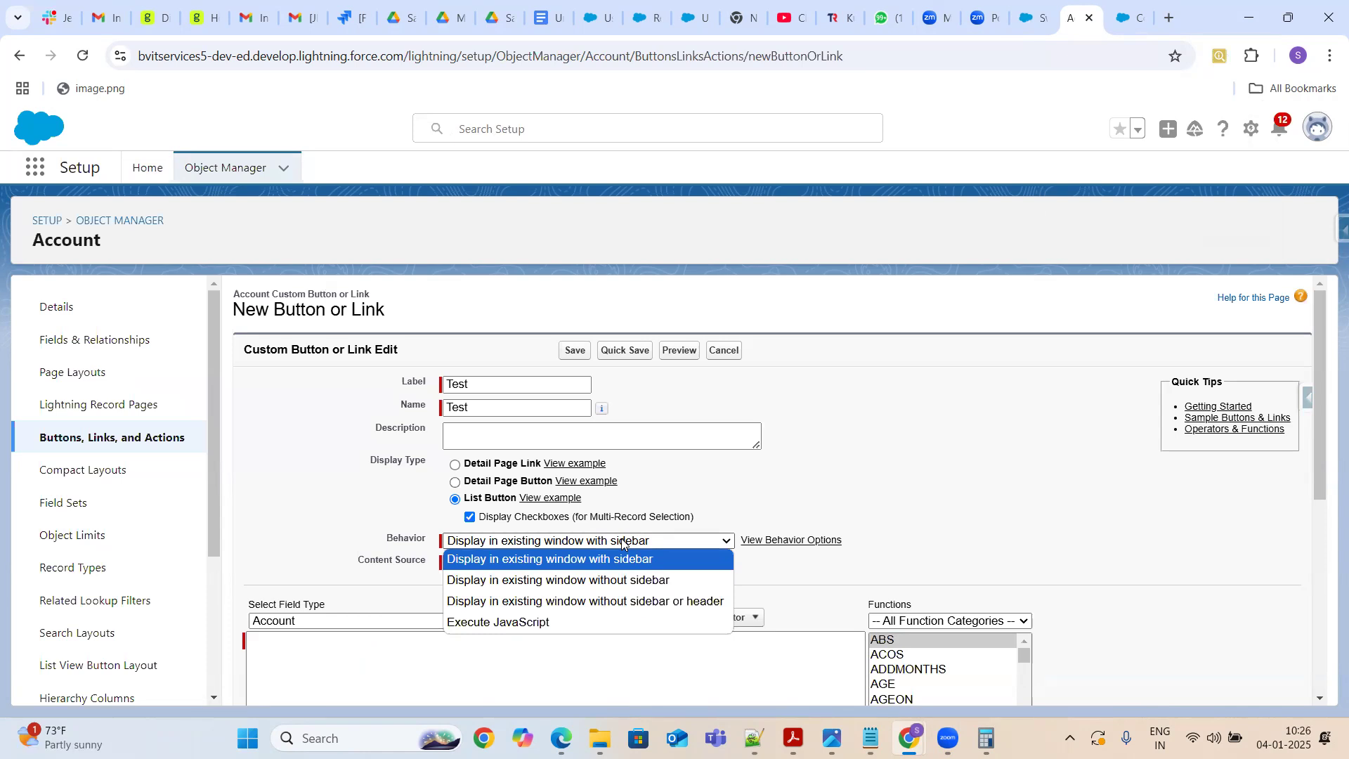
{"action": "left_click", "coordinate": [903, 503]}
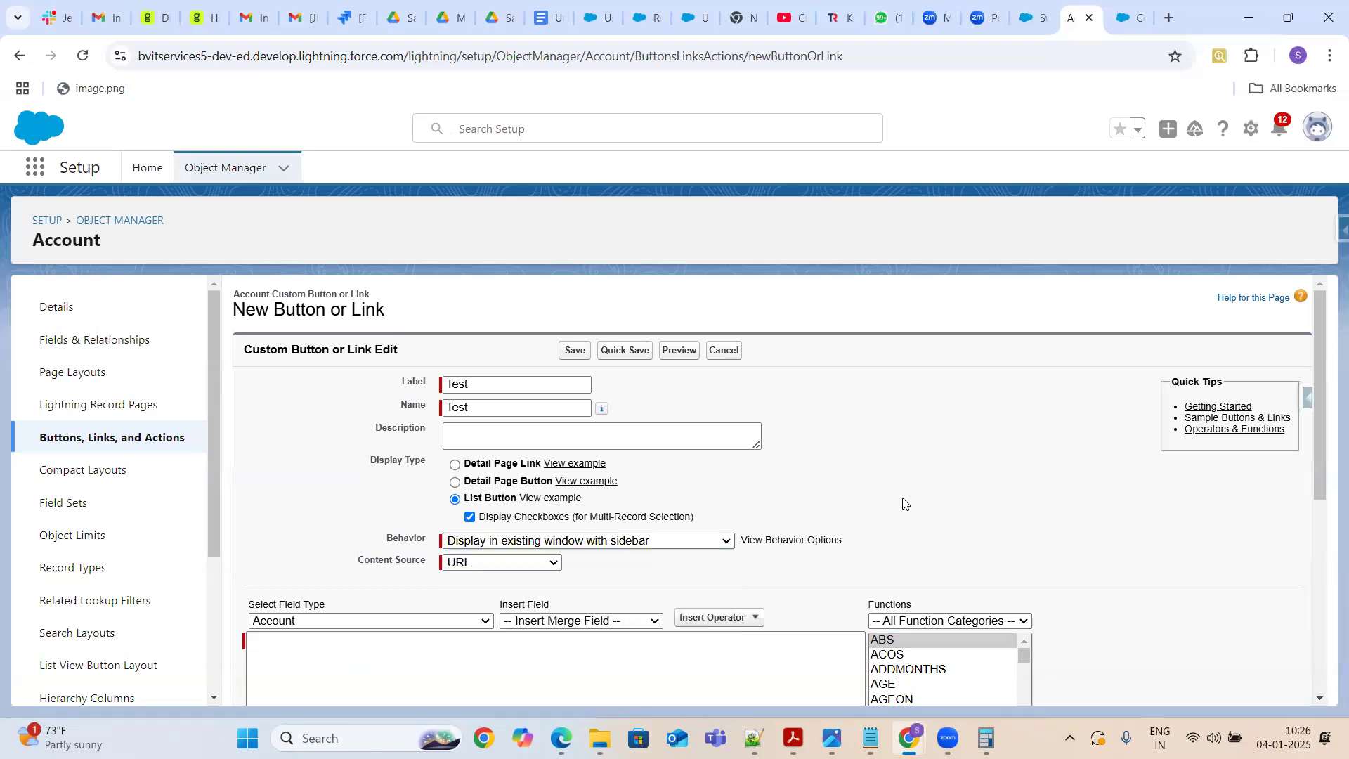
{"action": "left_click", "coordinate": [790, 541]}
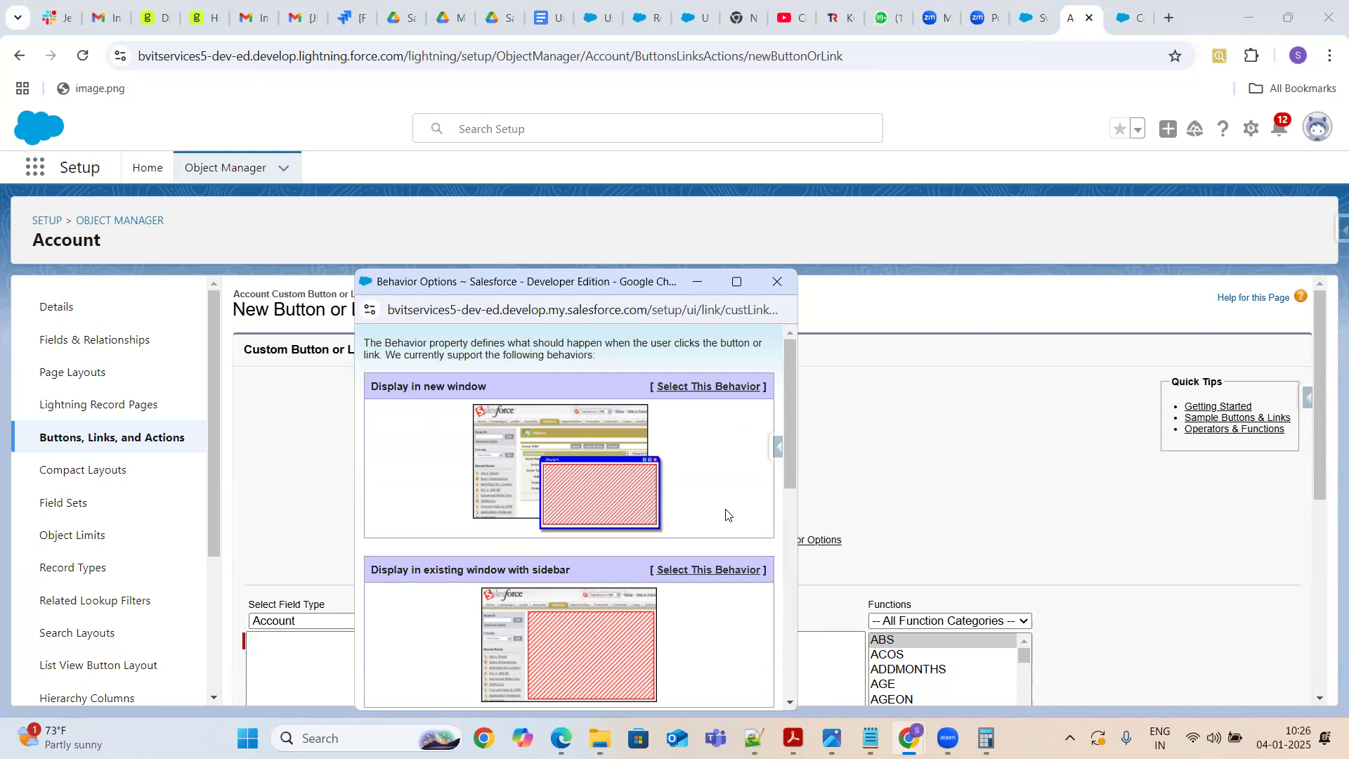
{"action": "left_click", "coordinate": [772, 285]}
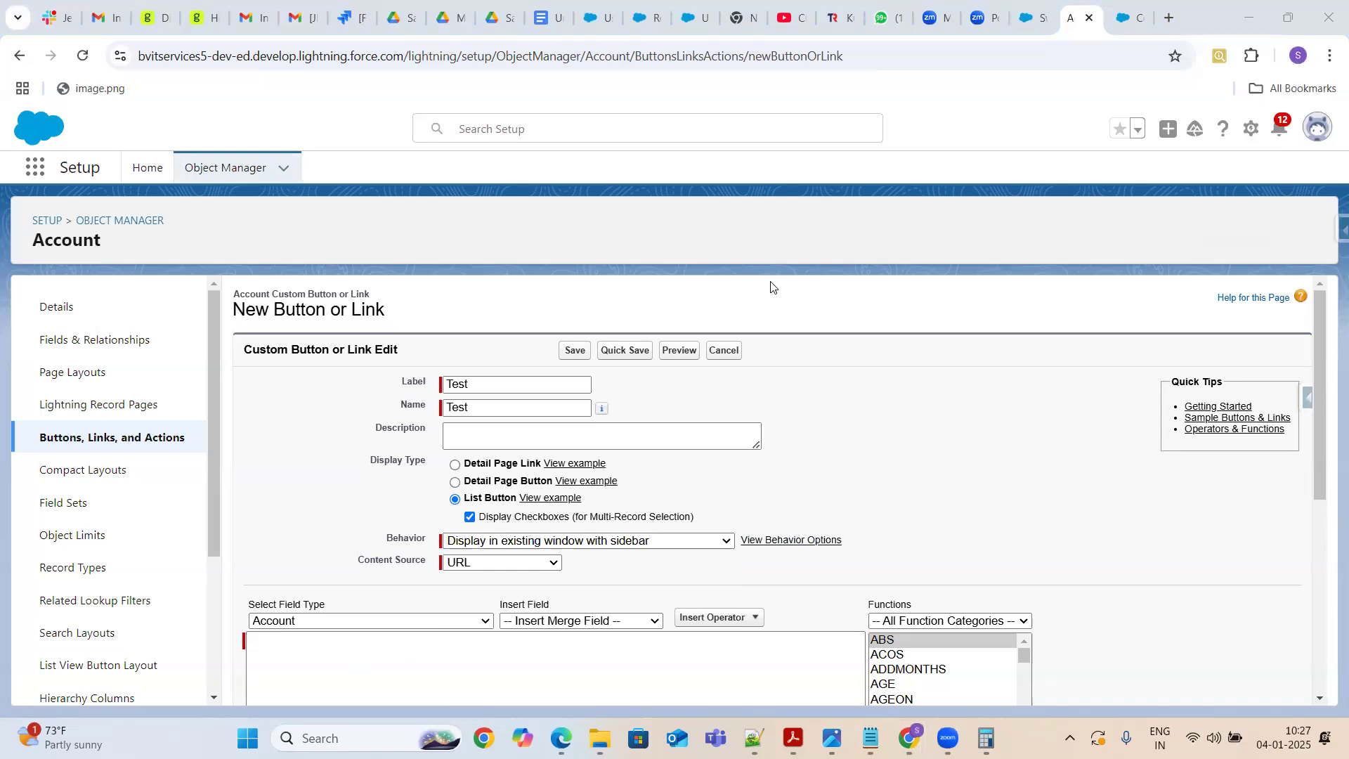
Open the New Contact quick action on Swarnaja Account's record and cancel it
{"action": "left_click", "coordinate": [1031, 18]}
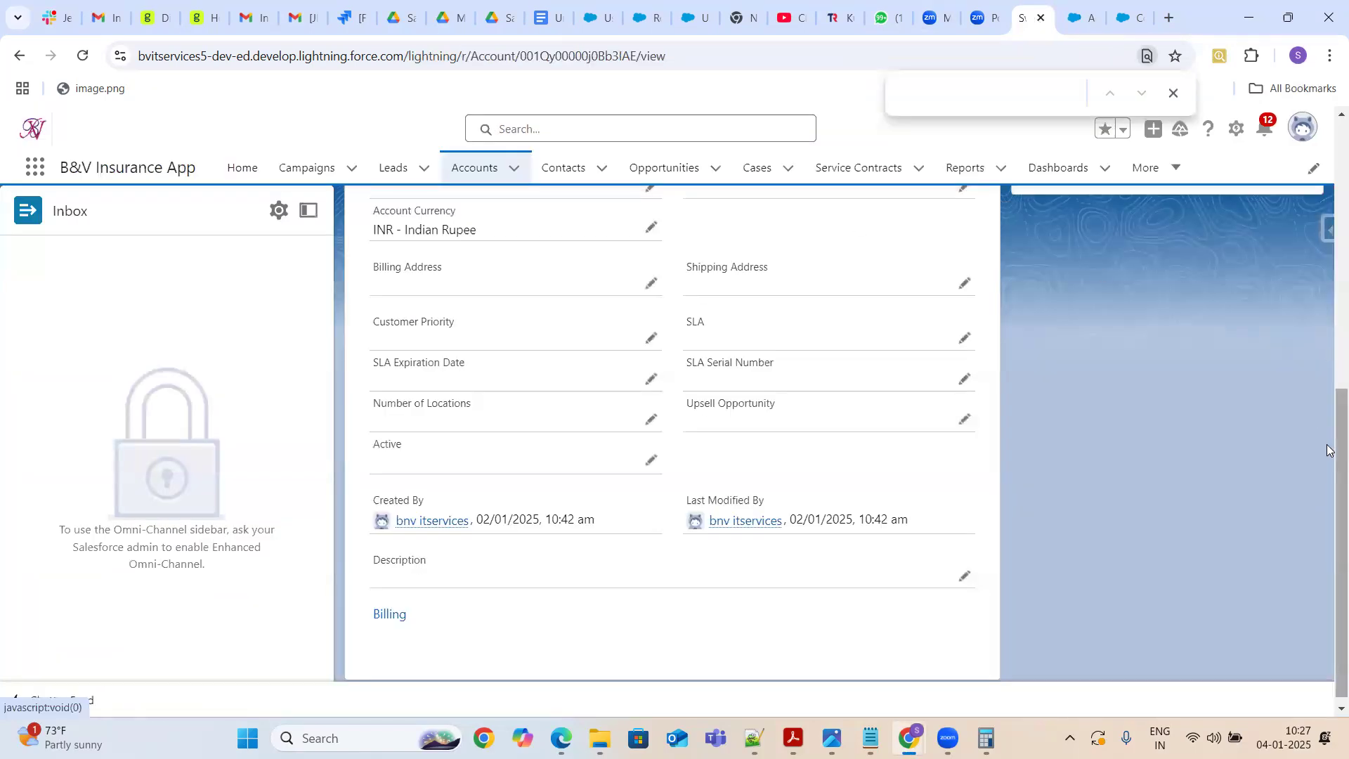
{"action": "scroll", "coordinate": [1327, 211], "scroll_direction": "up", "scroll_amount": 2}
{"action": "scroll", "coordinate": [1327, 211], "scroll_direction": "up", "scroll_amount": 5}
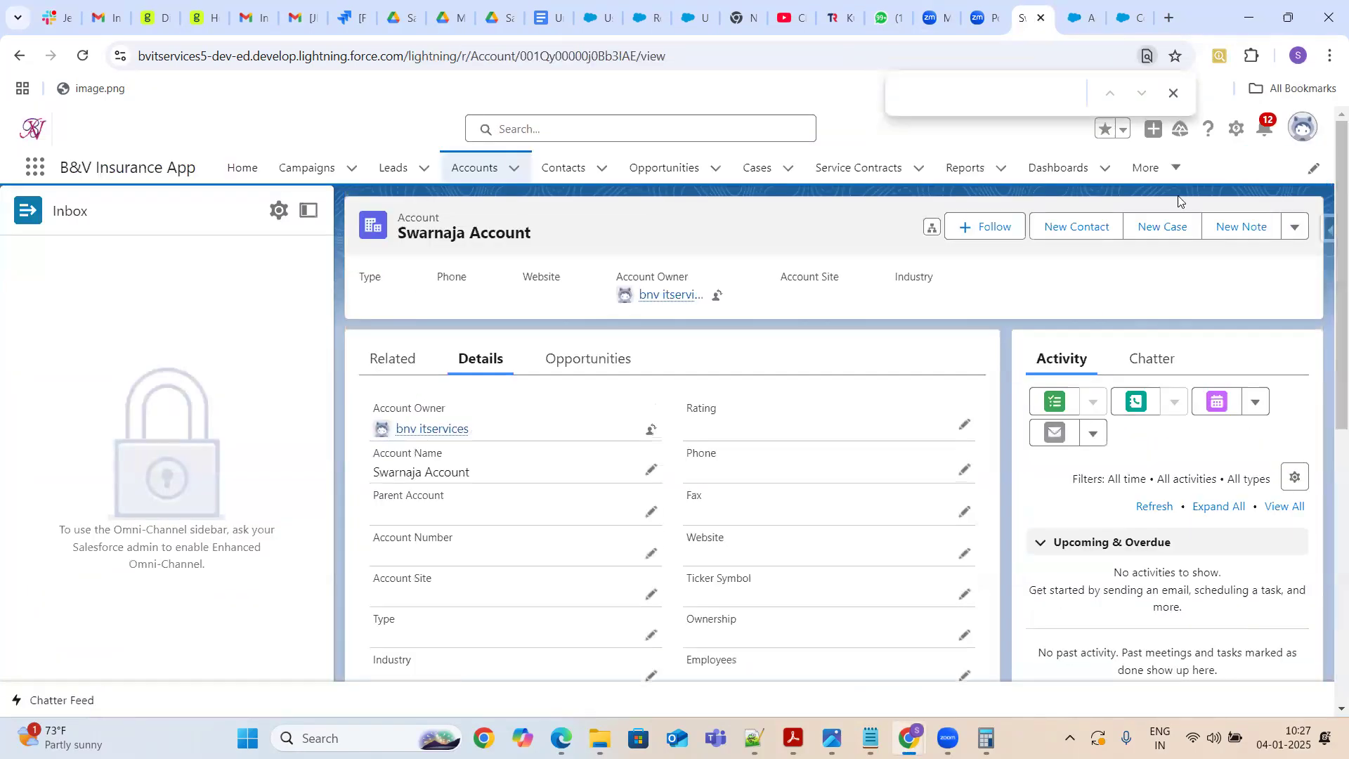
{"action": "left_click", "coordinate": [1075, 228]}
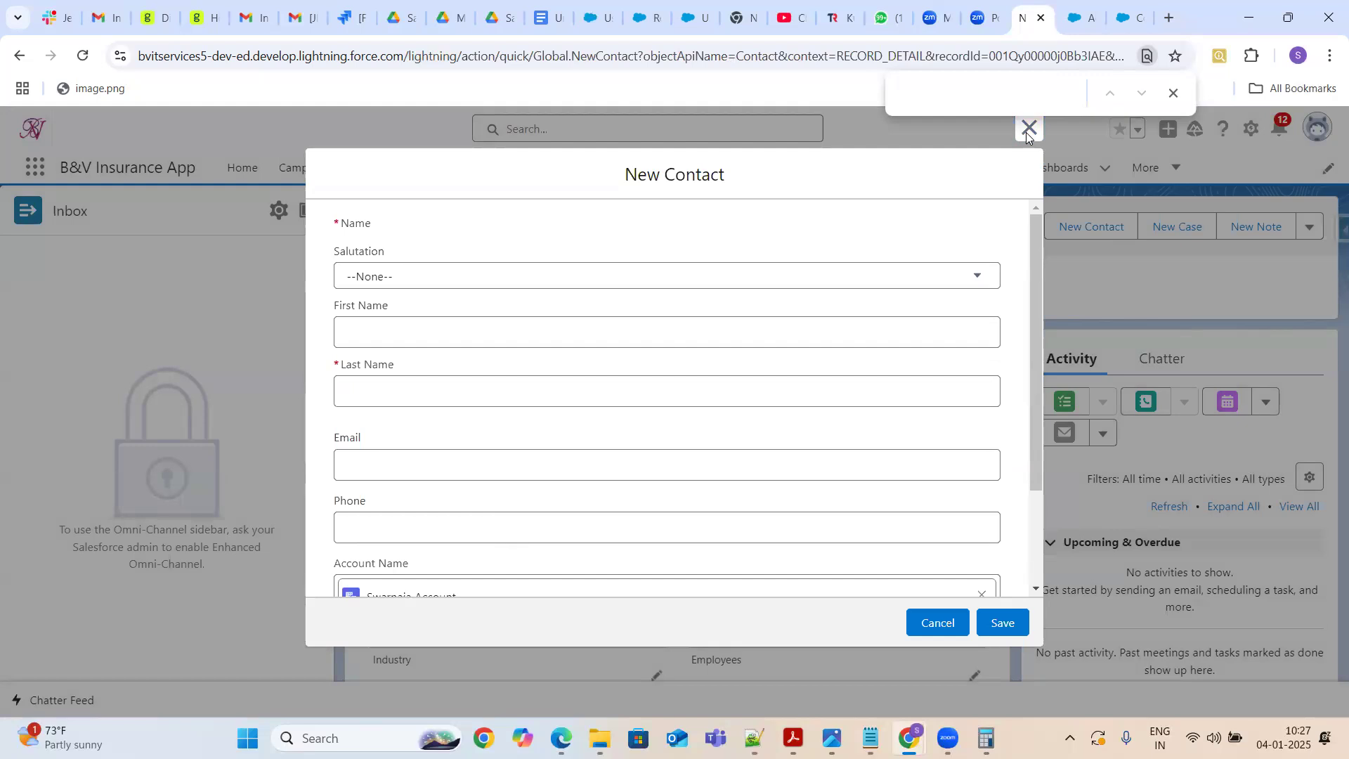
{"action": "left_click", "coordinate": [938, 623]}
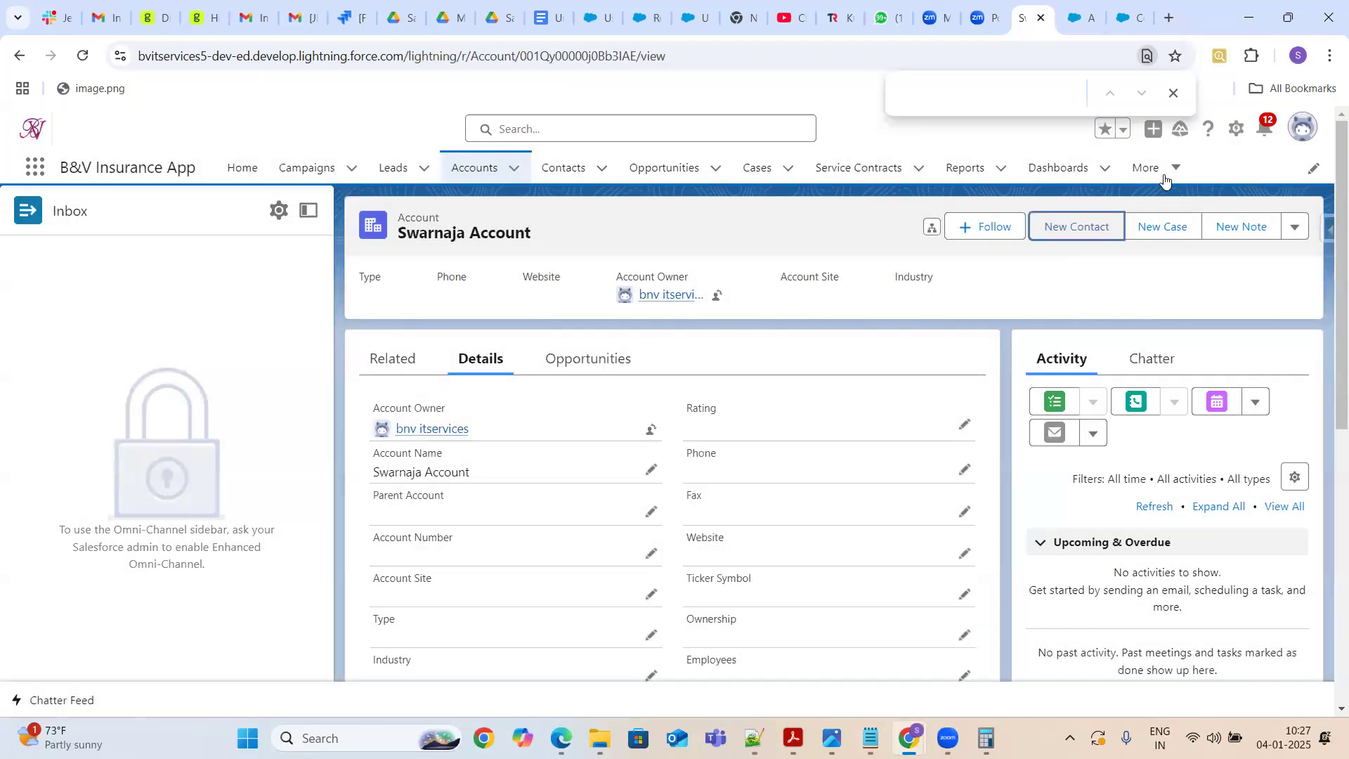
Re-check the Behavior choices and cancel creating the Test custom button
{"action": "left_click", "coordinate": [1089, 16]}
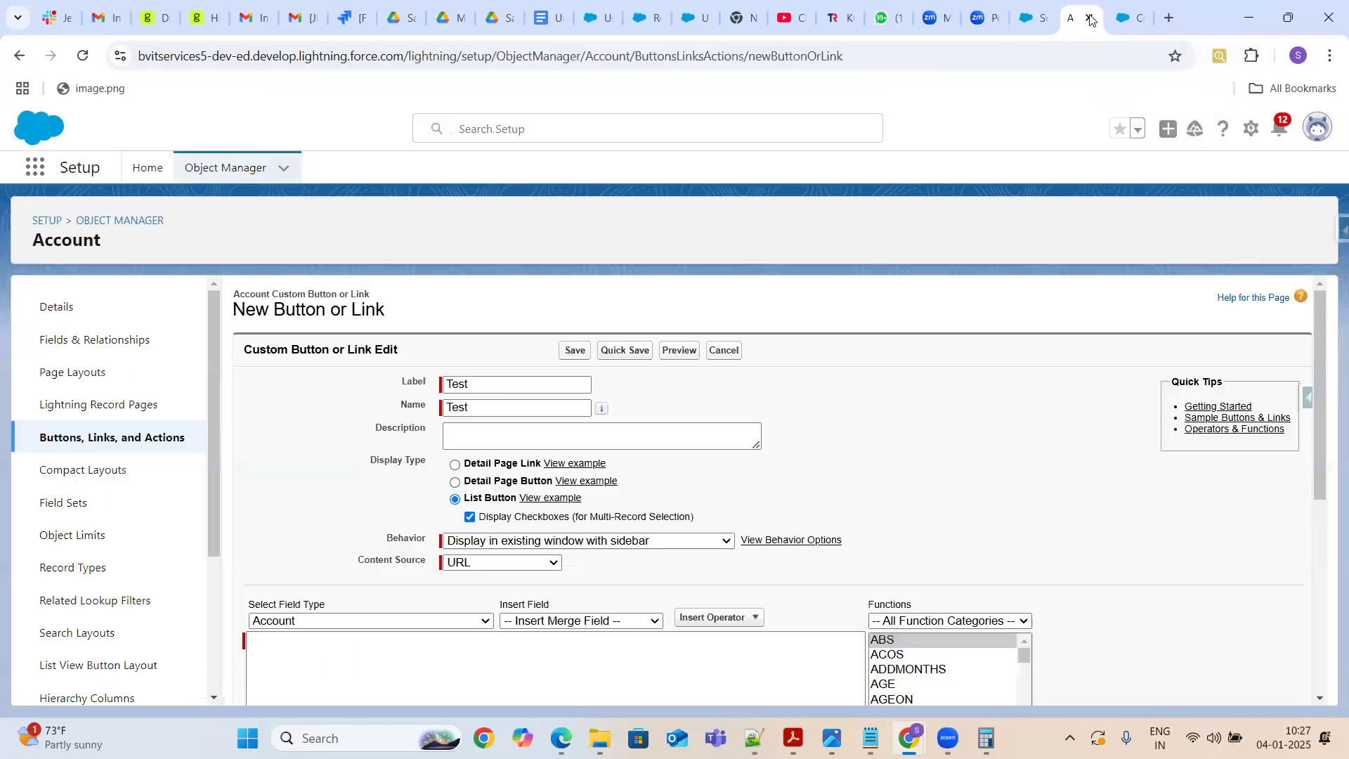
{"action": "left_click", "coordinate": [620, 543]}
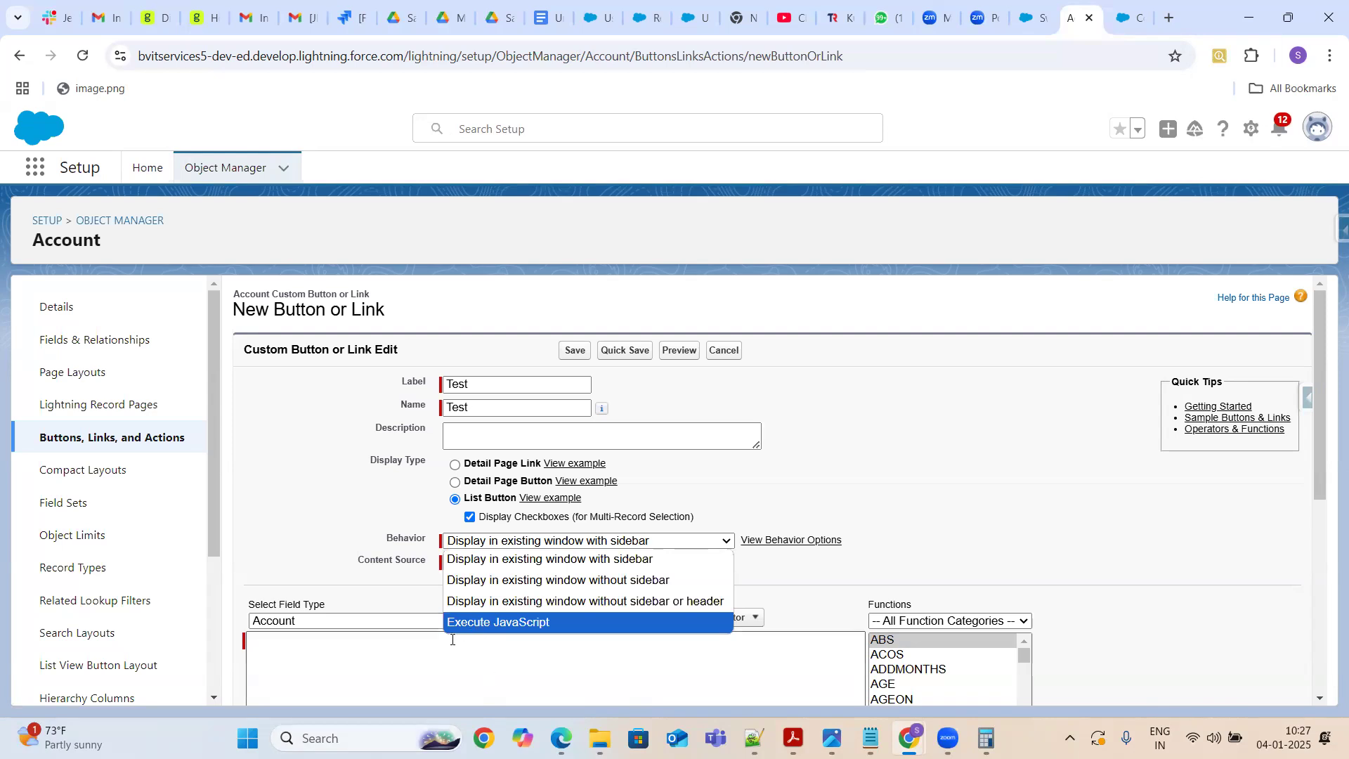
{"action": "left_click", "coordinate": [890, 458]}
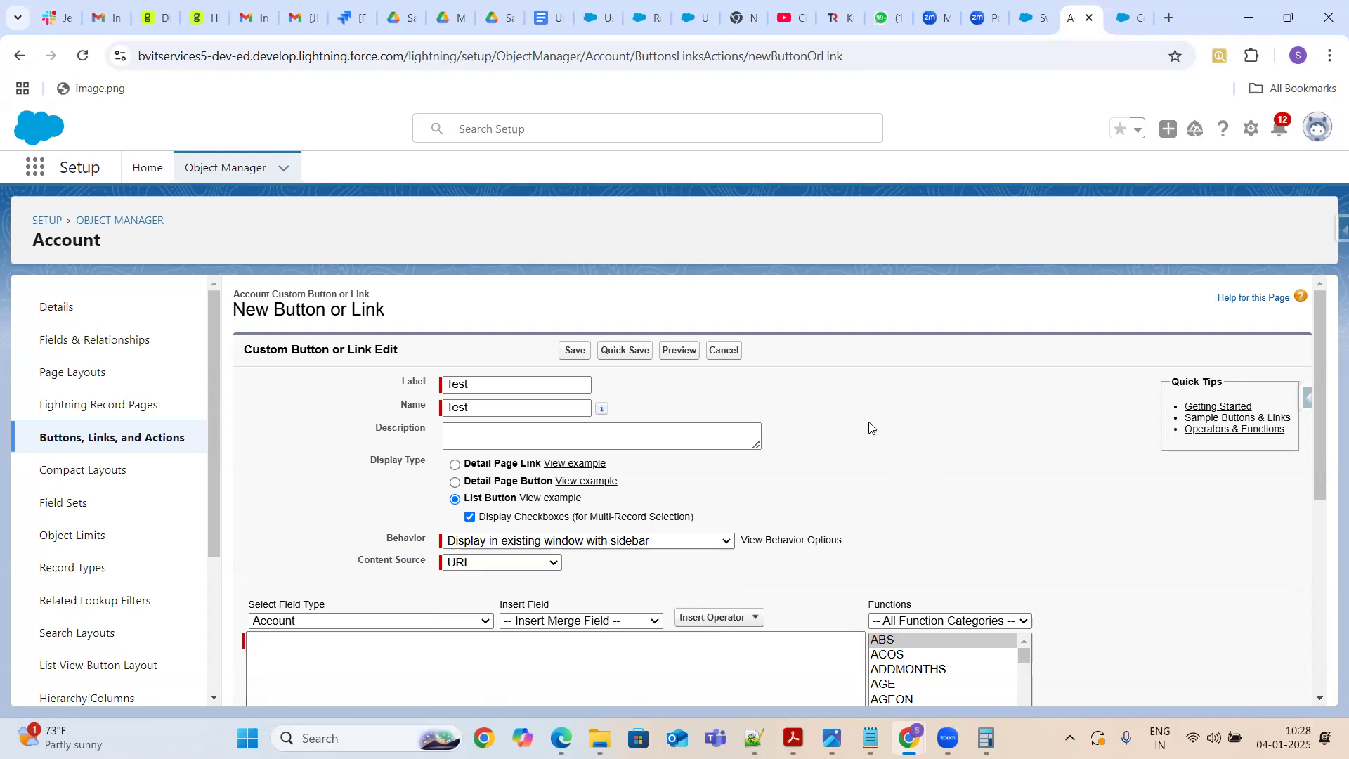
{"action": "left_click", "coordinate": [722, 350]}
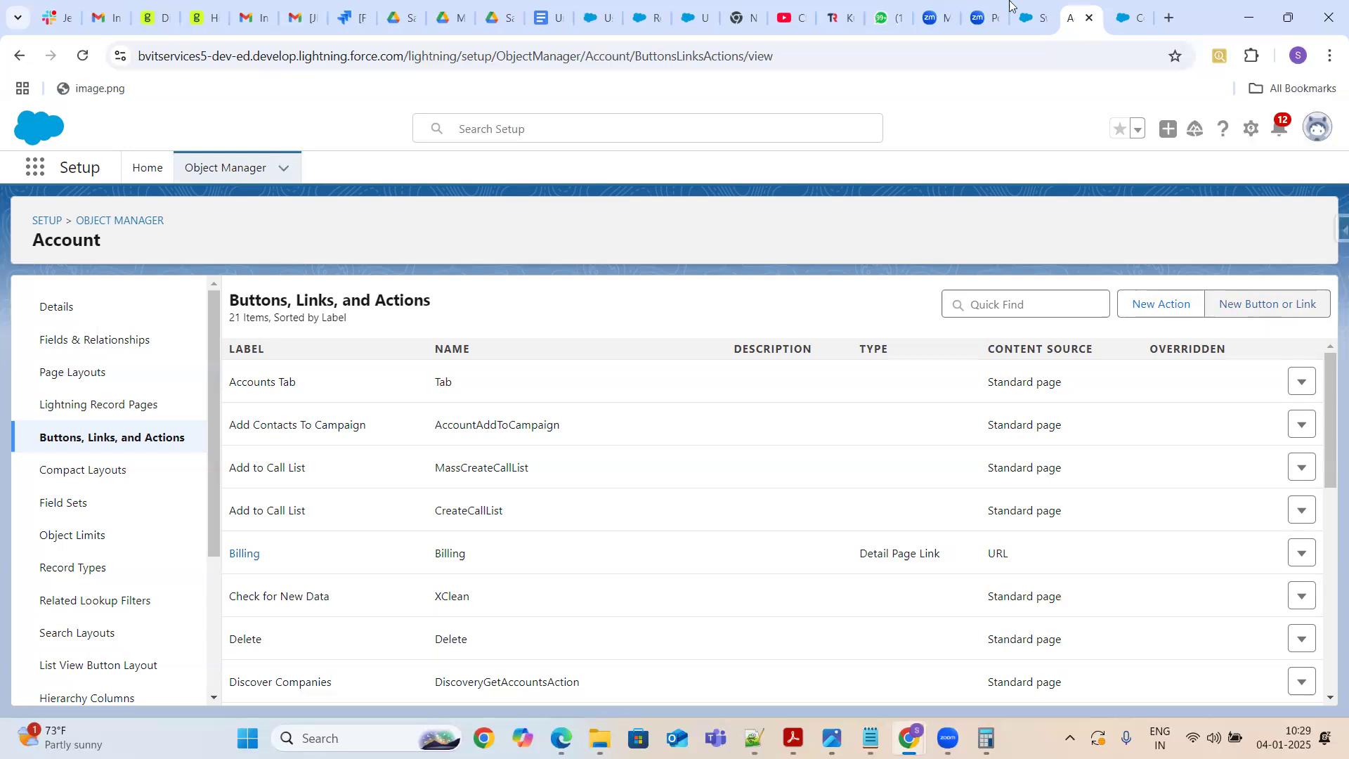
Open the actions menu on Swarnaja Account's record to review its options
{"action": "left_click", "coordinate": [1031, 19]}
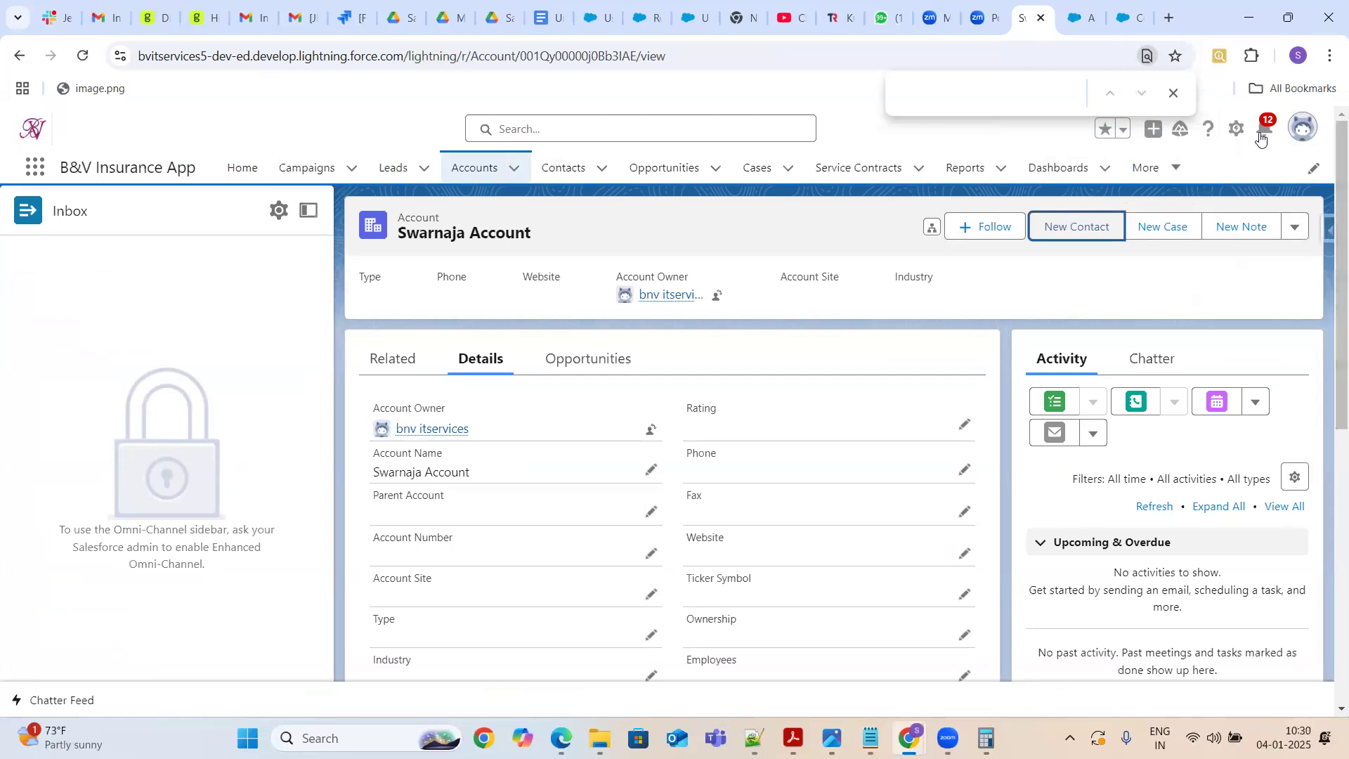
{"action": "left_click", "coordinate": [1294, 230]}
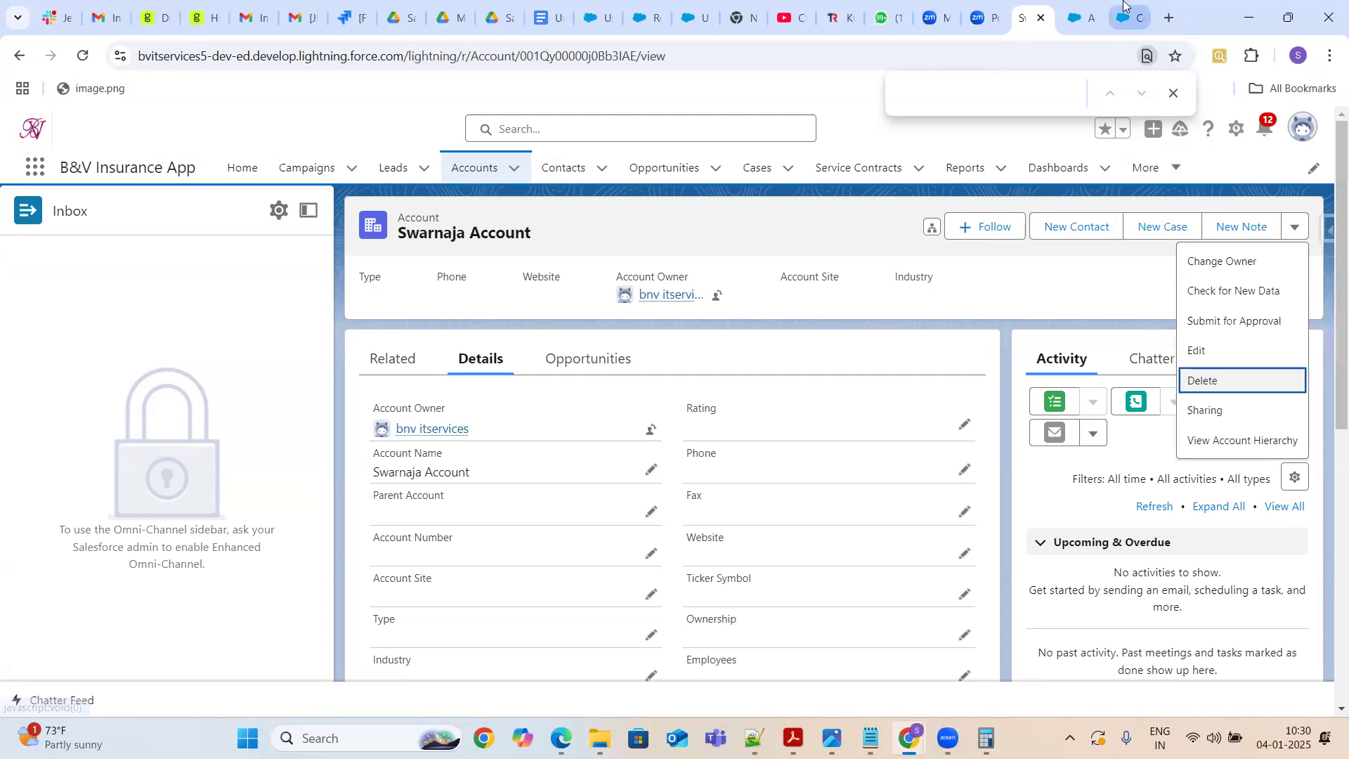
{"action": "mouse_move", "coordinate": [1126, 8]}
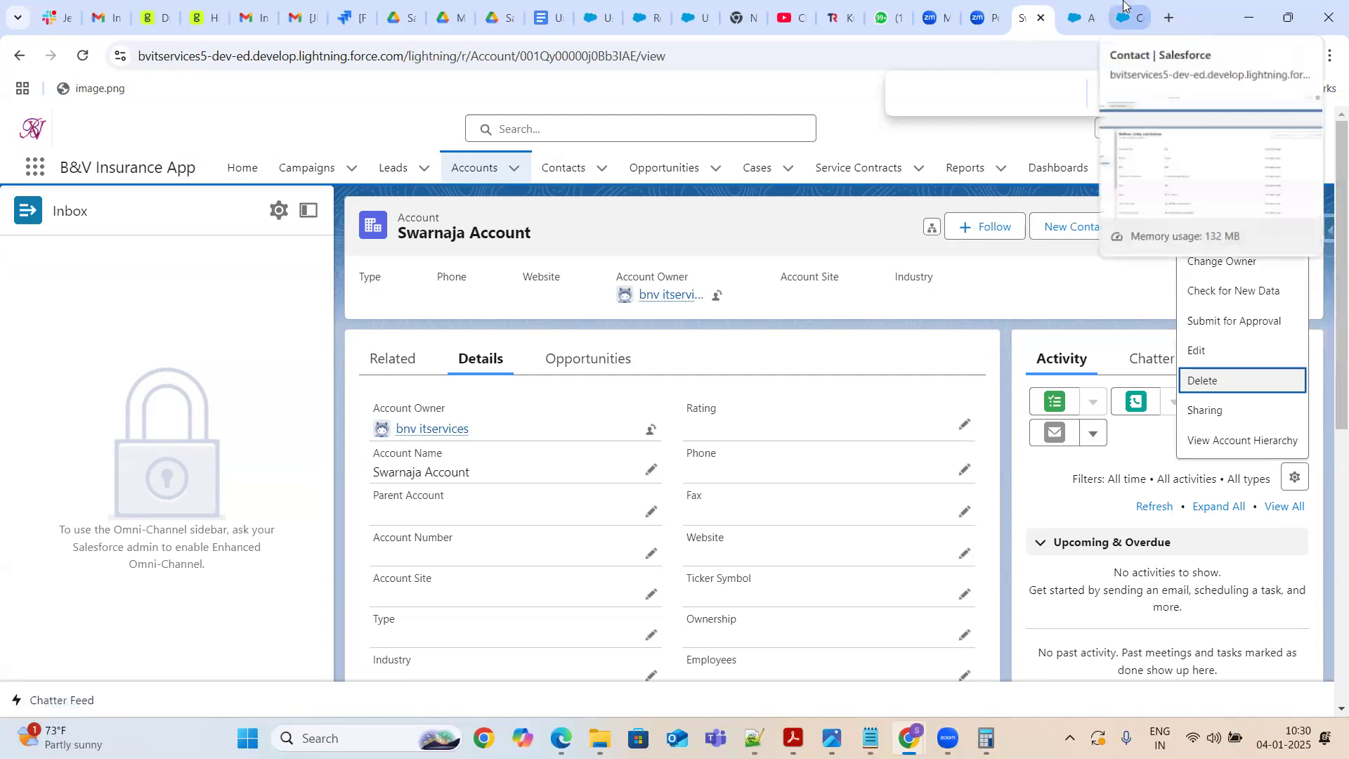
Start a new Account action and review the available Action Type choices
{"action": "left_click", "coordinate": [1081, 17]}
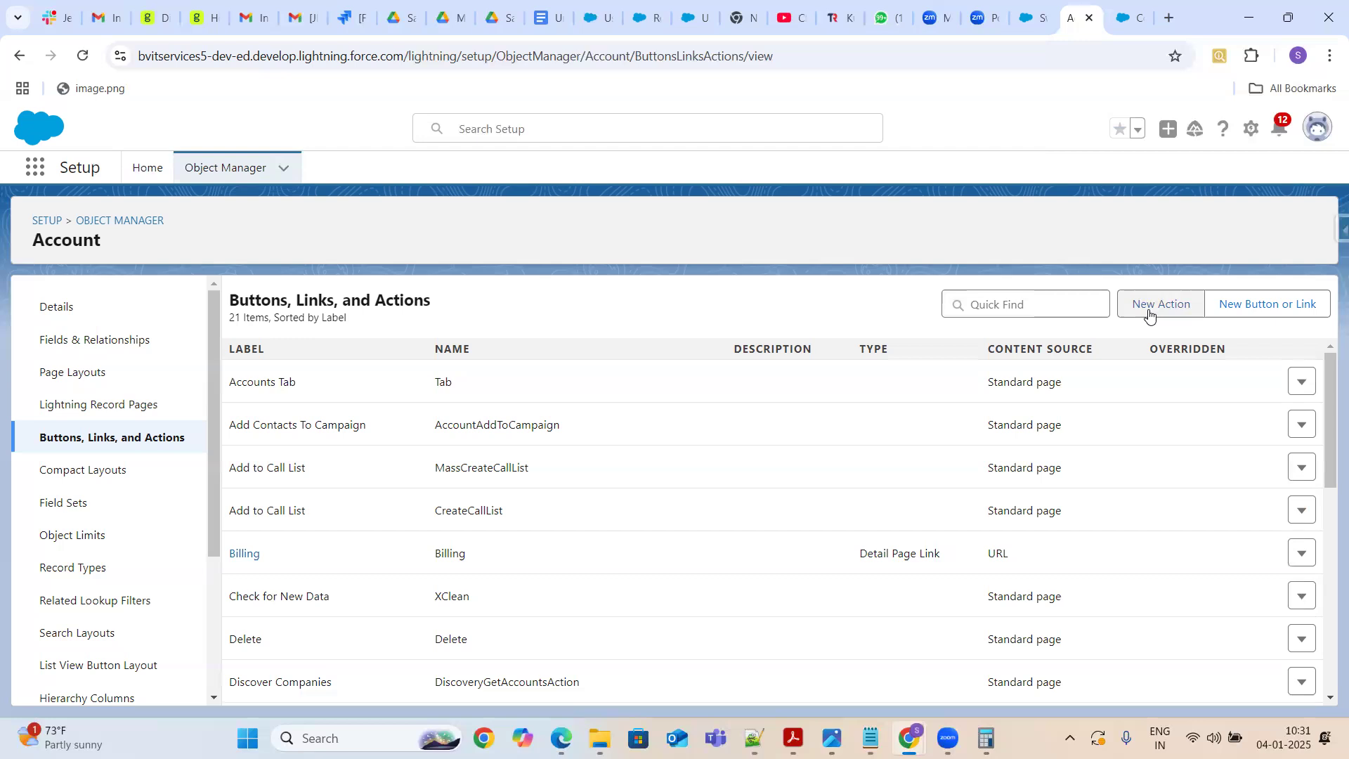
{"action": "left_click", "coordinate": [1149, 317]}
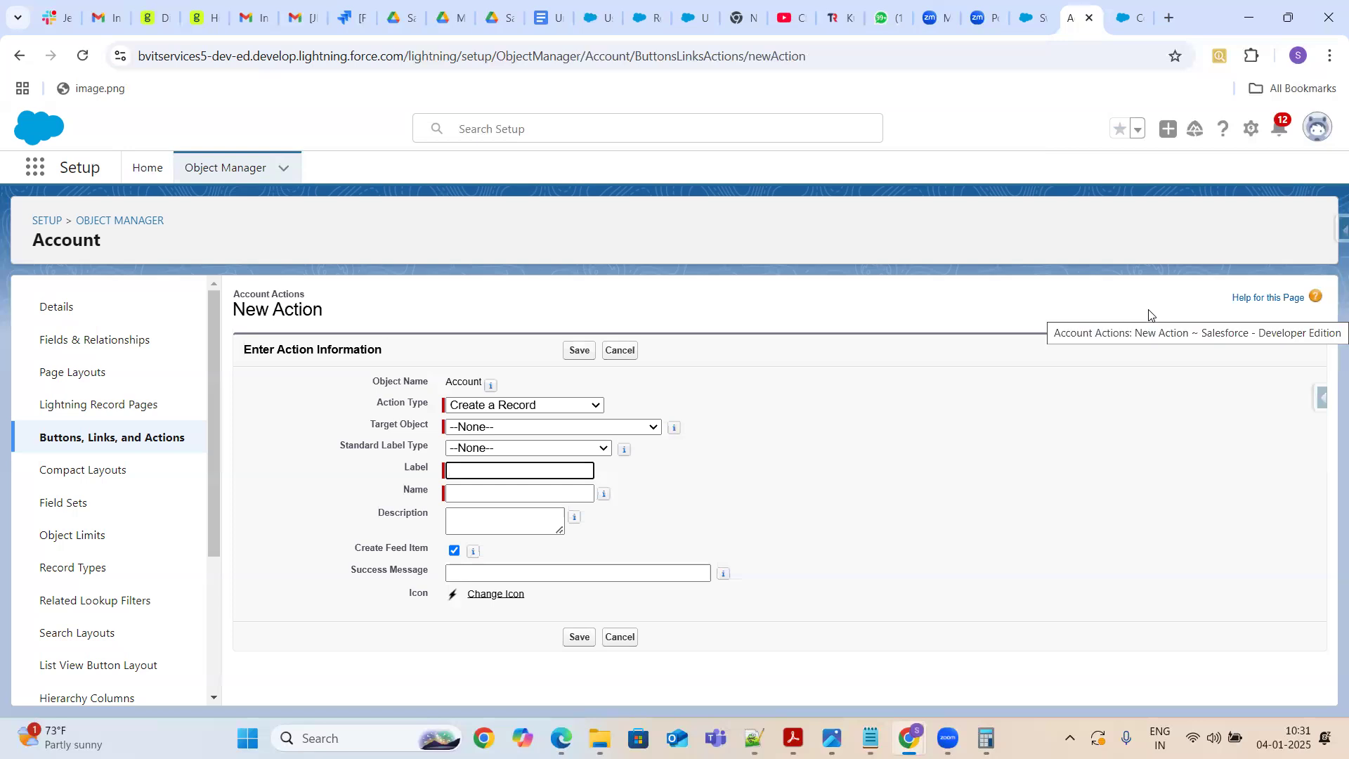
{"action": "left_click", "coordinate": [590, 406]}
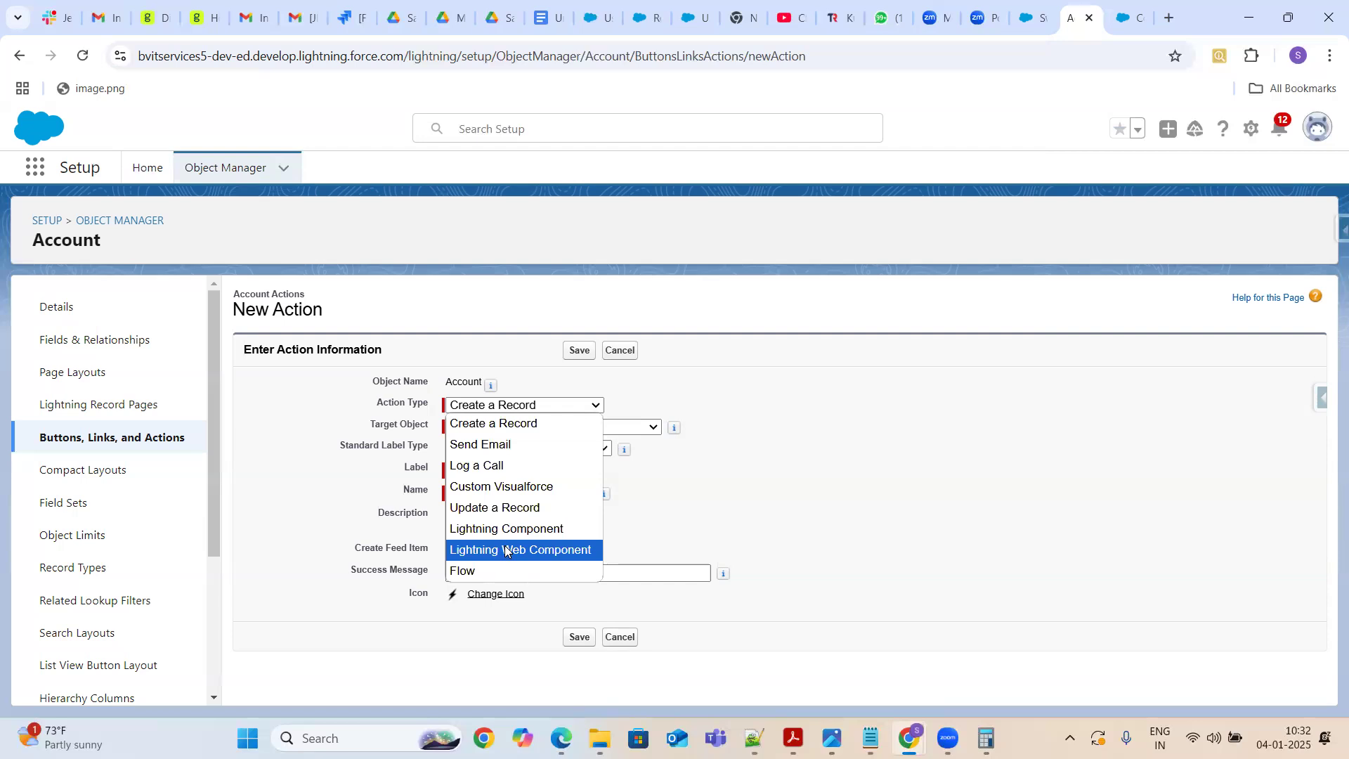
{"action": "left_click", "coordinate": [1037, 19]}
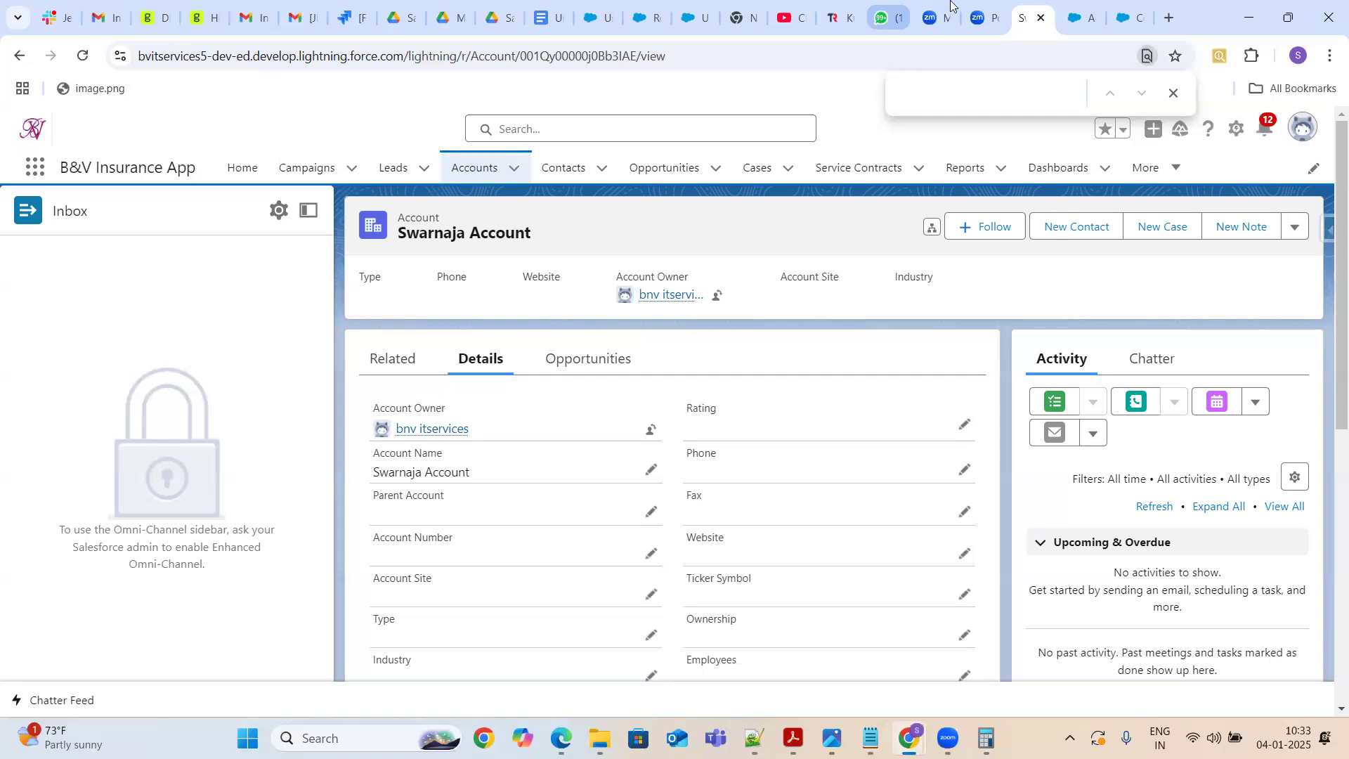
{"action": "left_click", "coordinate": [1084, 19]}
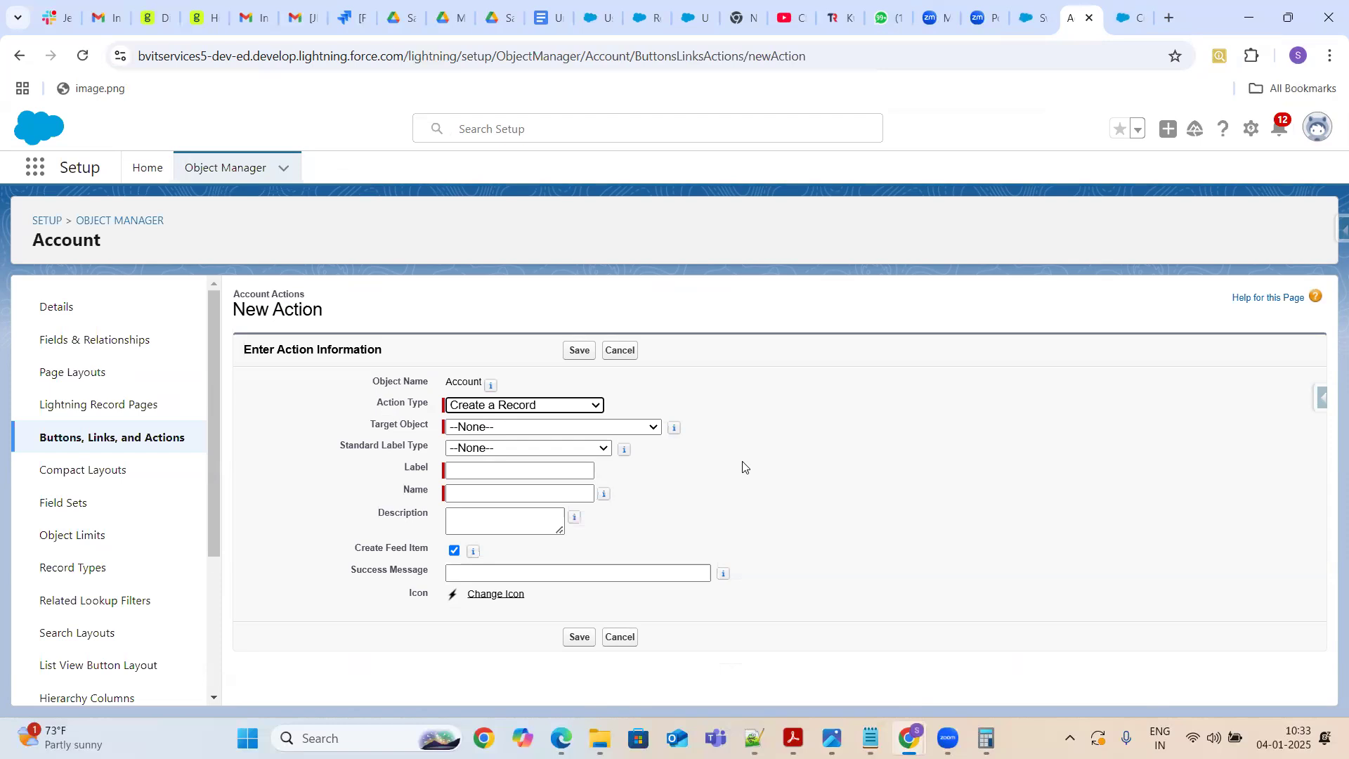
{"action": "left_click", "coordinate": [574, 406]}
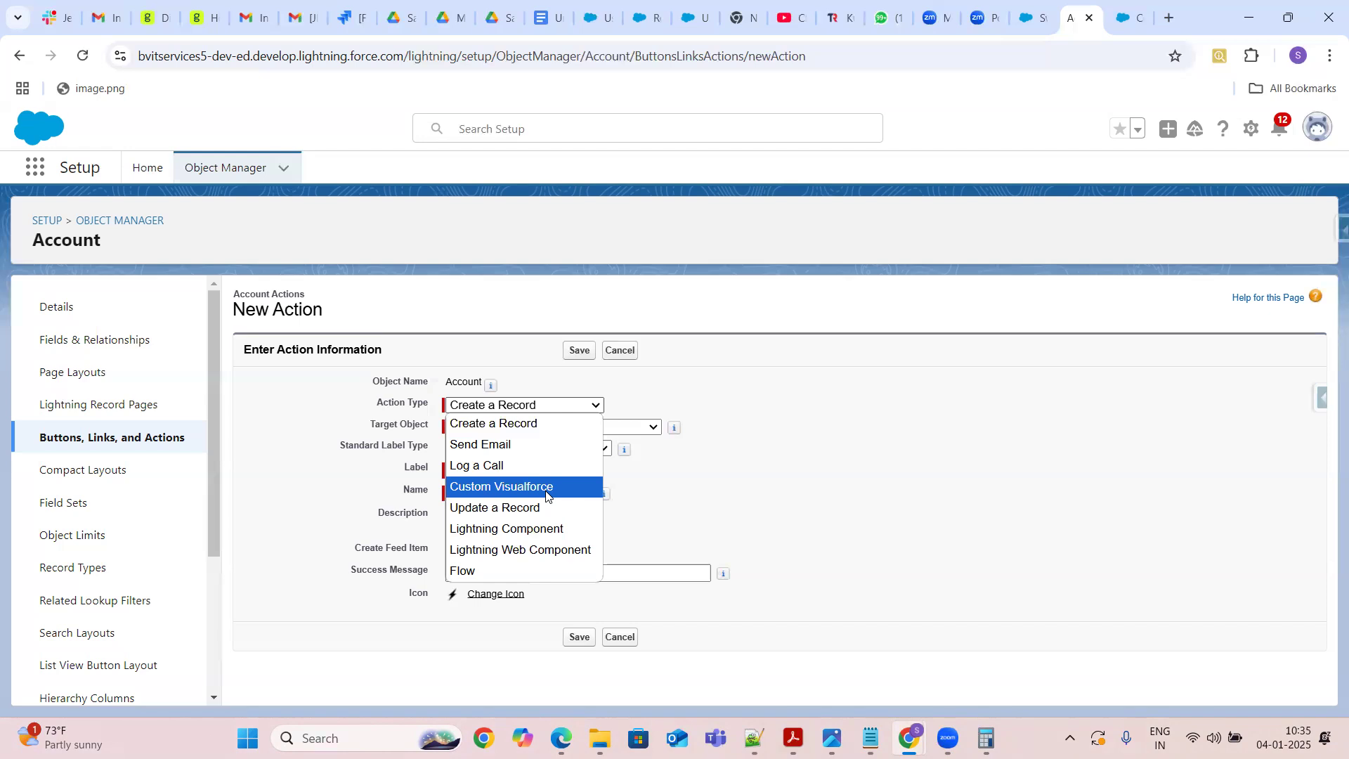
{"action": "left_click", "coordinate": [852, 440]}
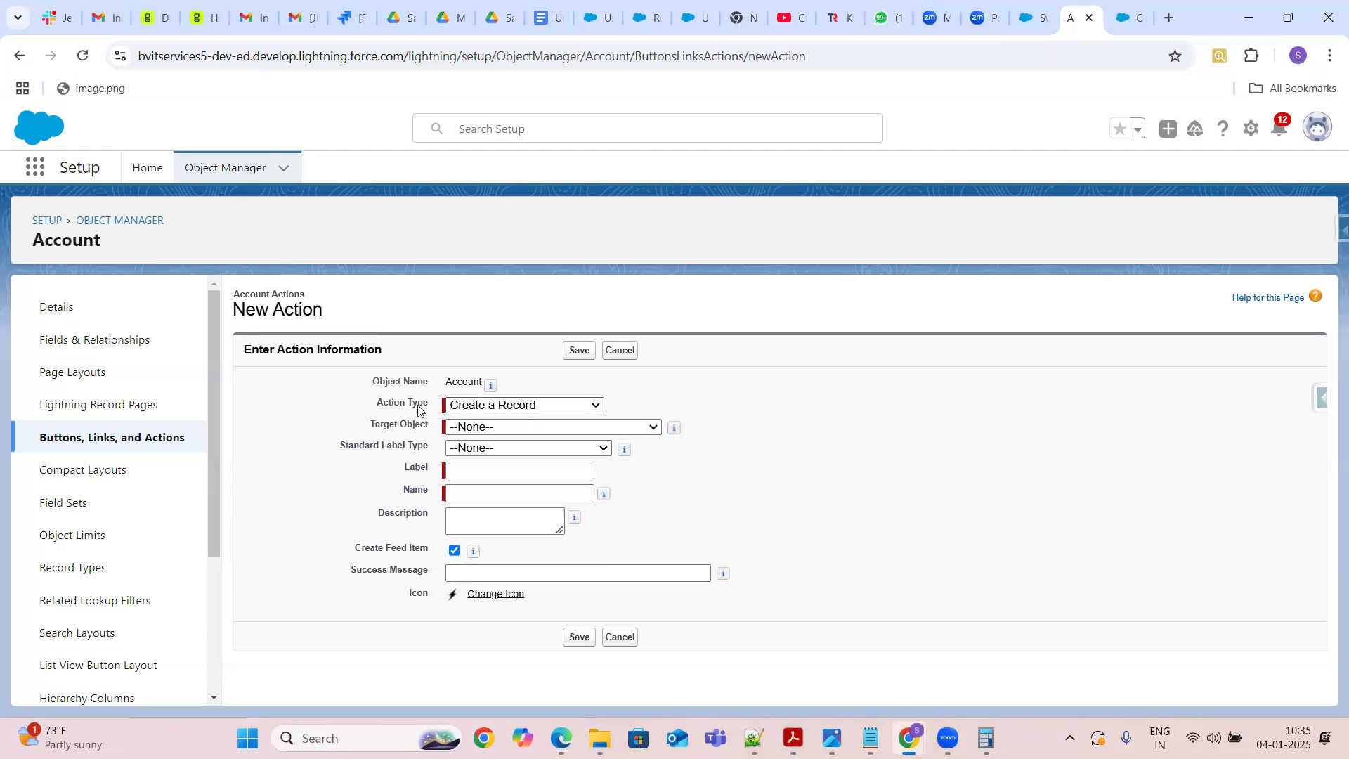
Browse the list of Target Object choices for the new action
{"action": "left_click", "coordinate": [512, 429]}
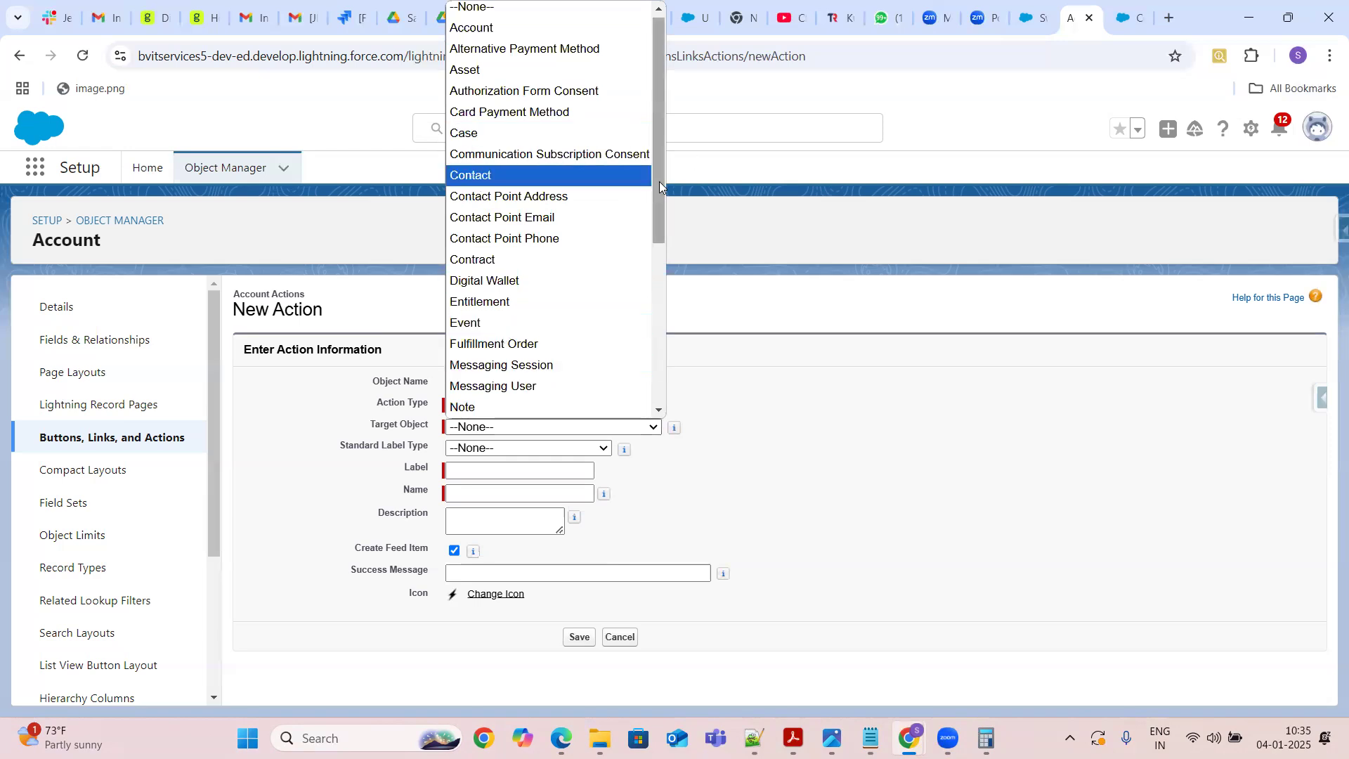
{"action": "scroll", "coordinate": [659, 182], "scroll_direction": "down", "scroll_amount": 1}
{"action": "left_click_drag", "start_coordinate": [666, 250], "coordinate": [675, 385]}
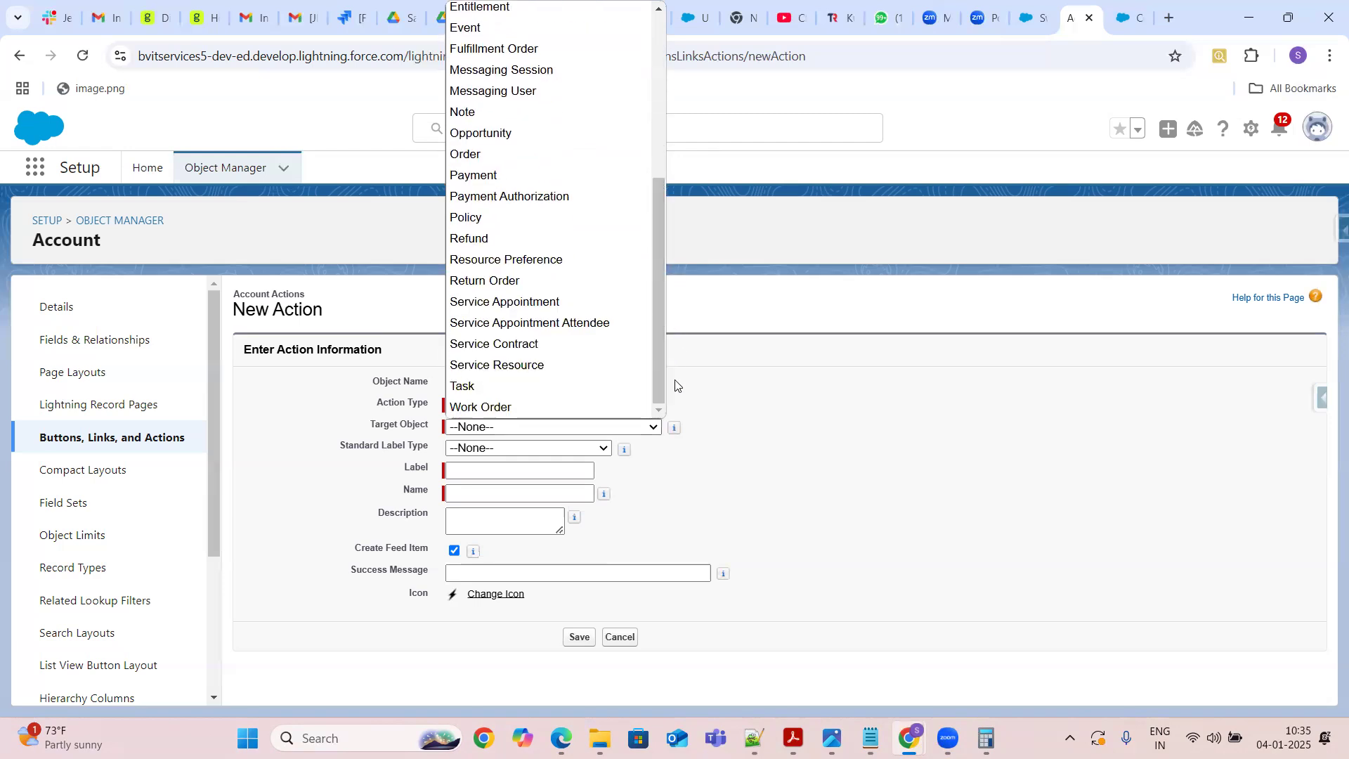
{"action": "left_click", "coordinate": [952, 476]}
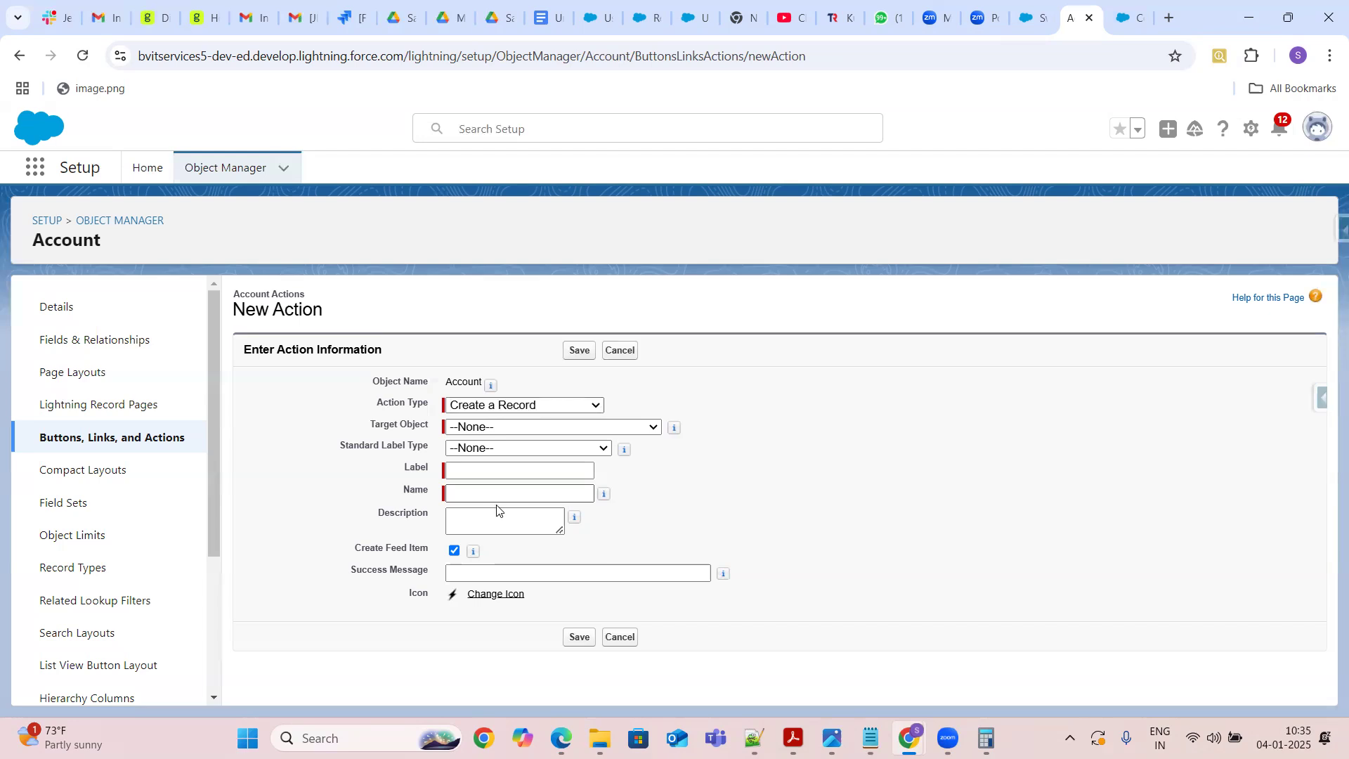
Set the new action's label to Test Create Contact
{"action": "left_click", "coordinate": [467, 474]}
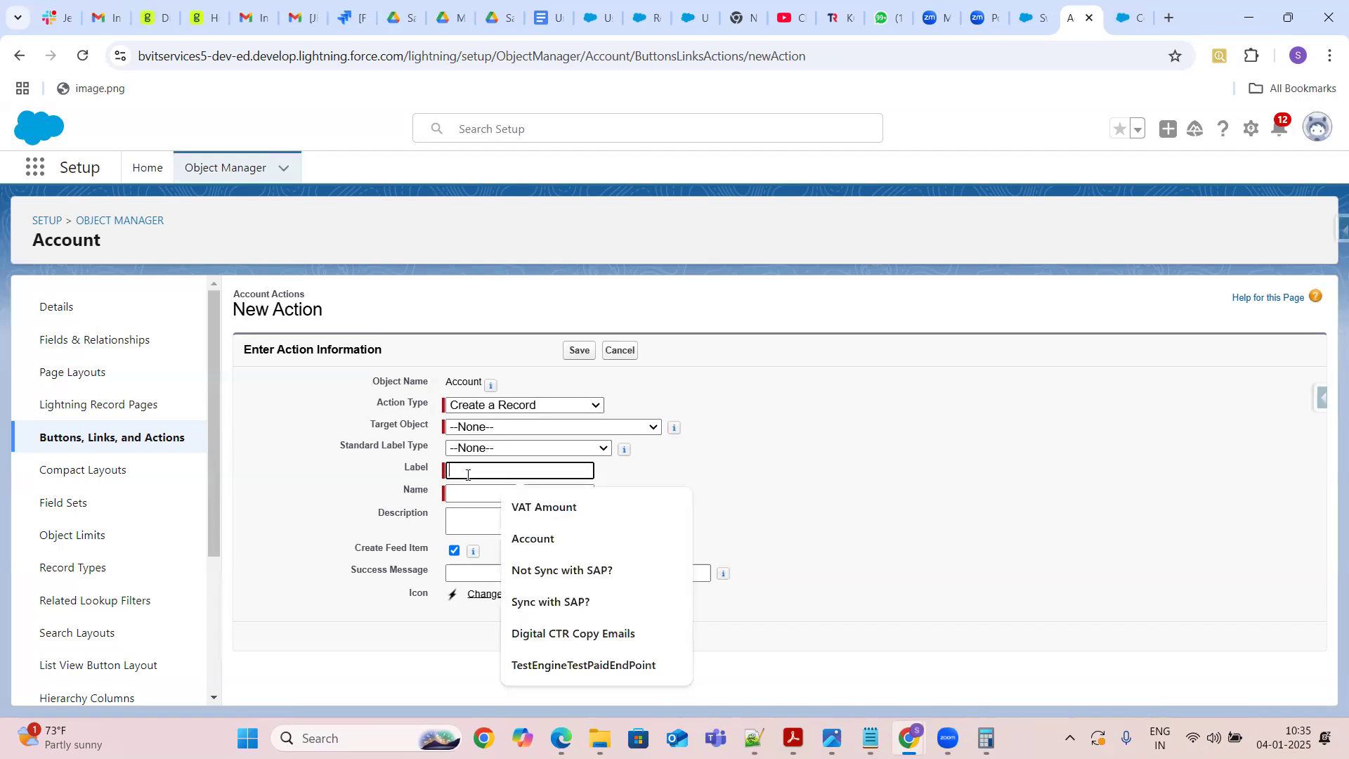
{"action": "type", "text": "T"}
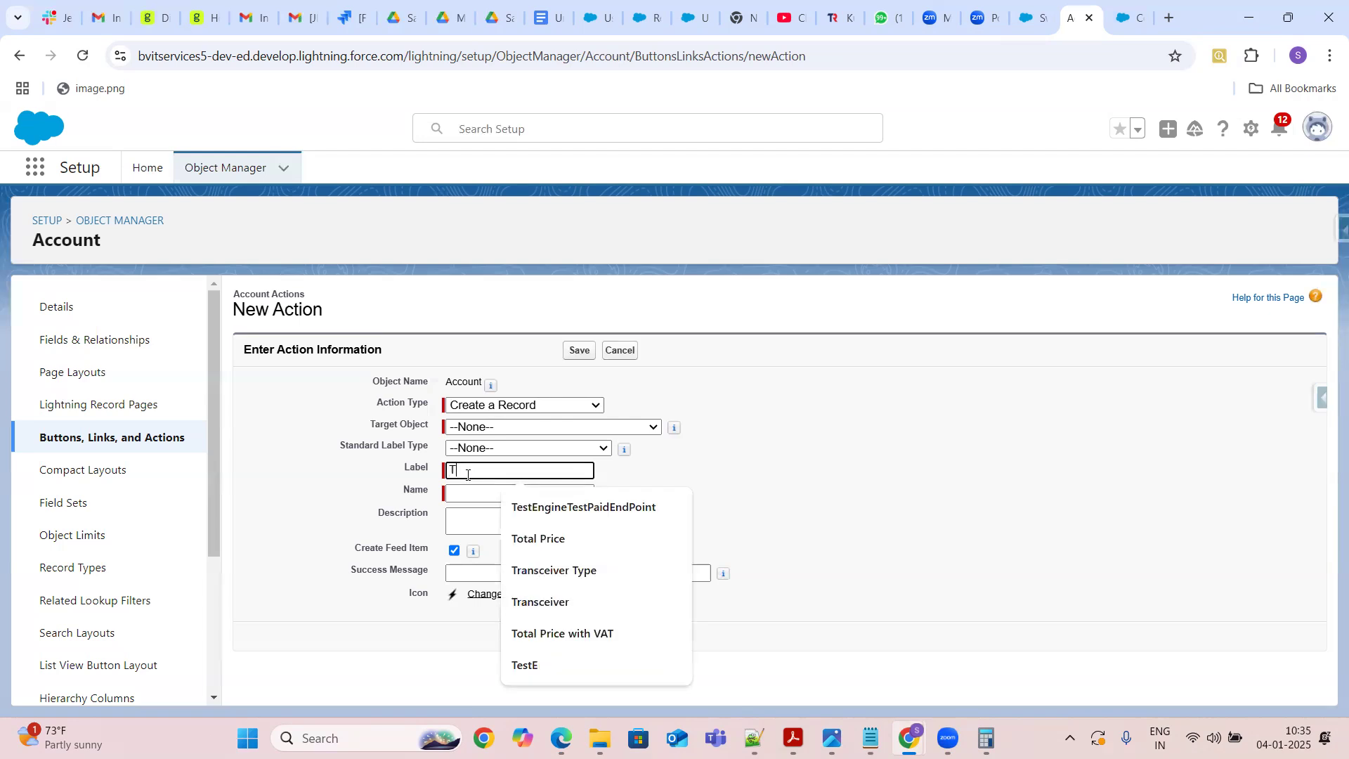
{"action": "type", "text": "est C"}
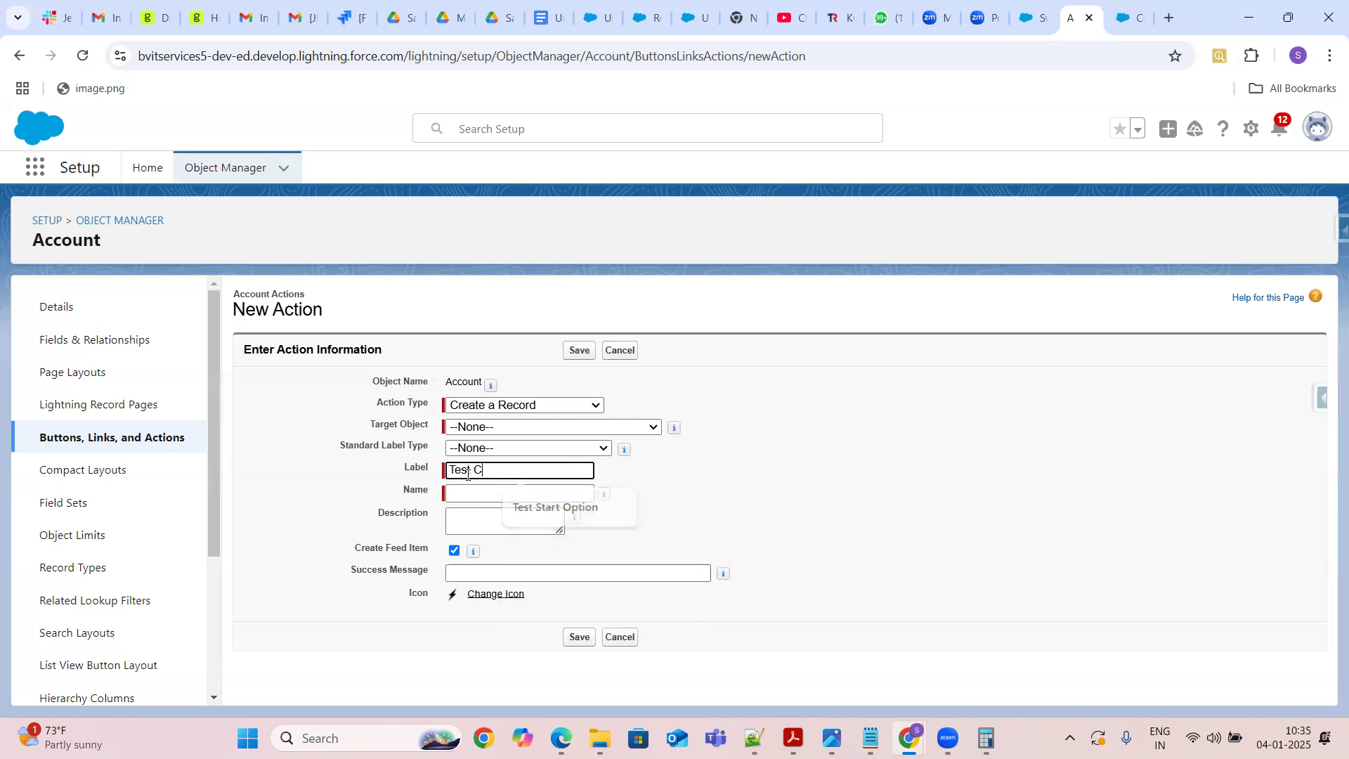
{"action": "type", "text": "reate C"}
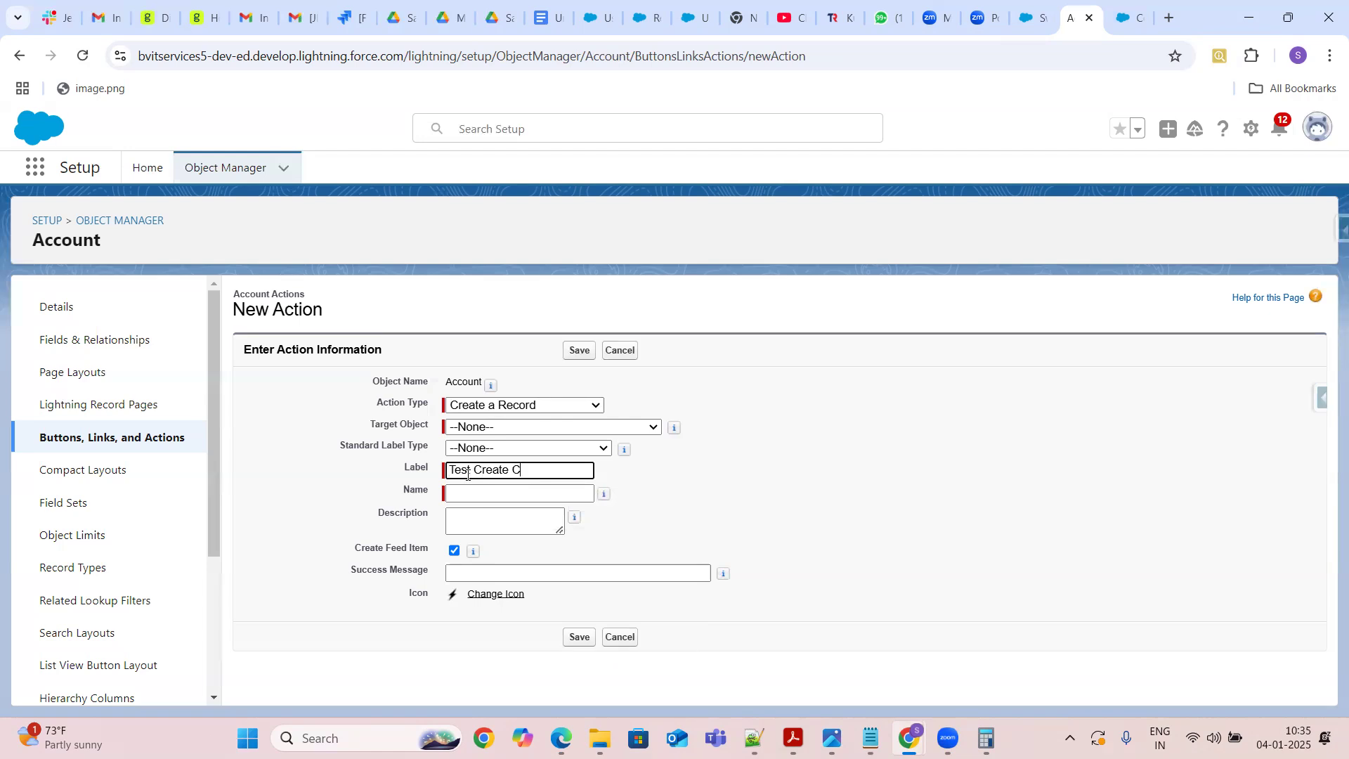
{"action": "type", "text": "ontact"}
{"action": "left_click", "coordinate": [474, 495]}
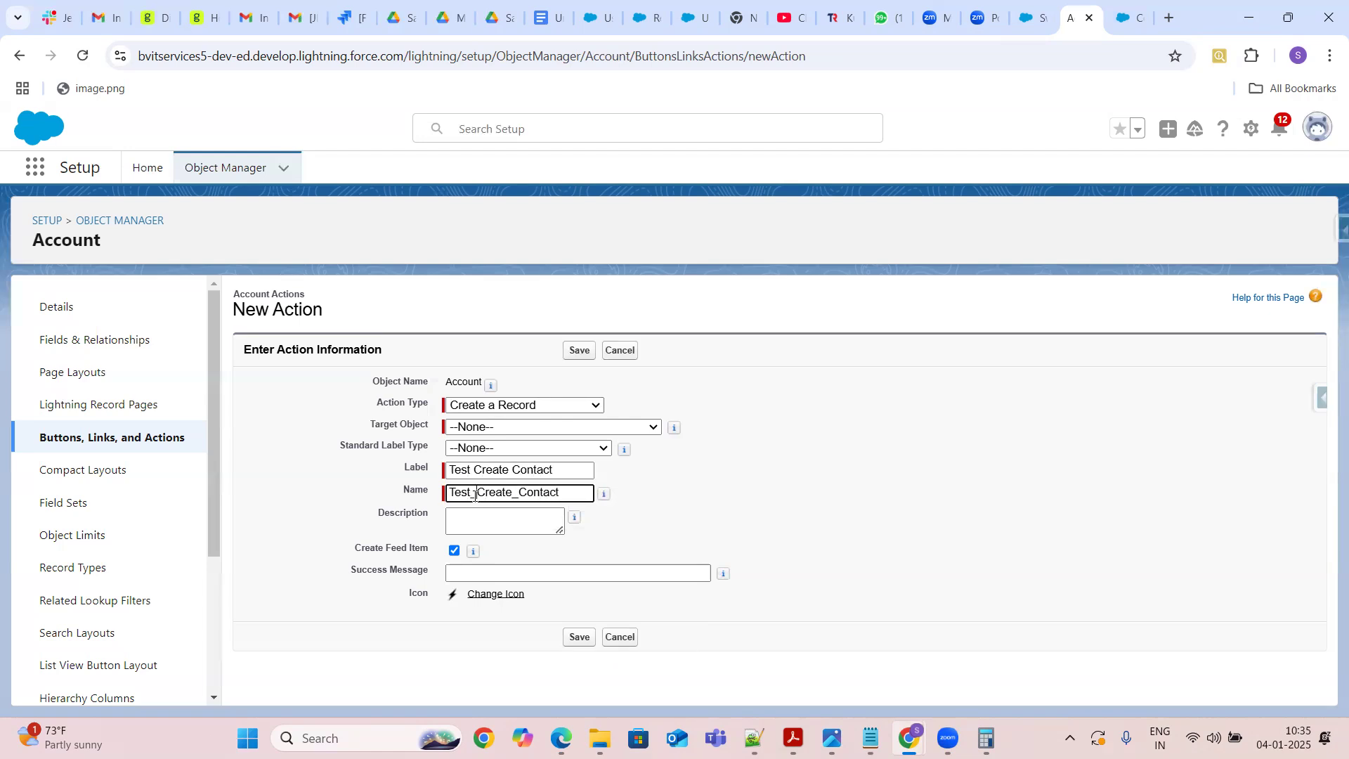
Set the target object to Contact and the standard label type to New Child [Record]
{"action": "left_click", "coordinate": [514, 427]}
{"action": "type", "text": "con"}
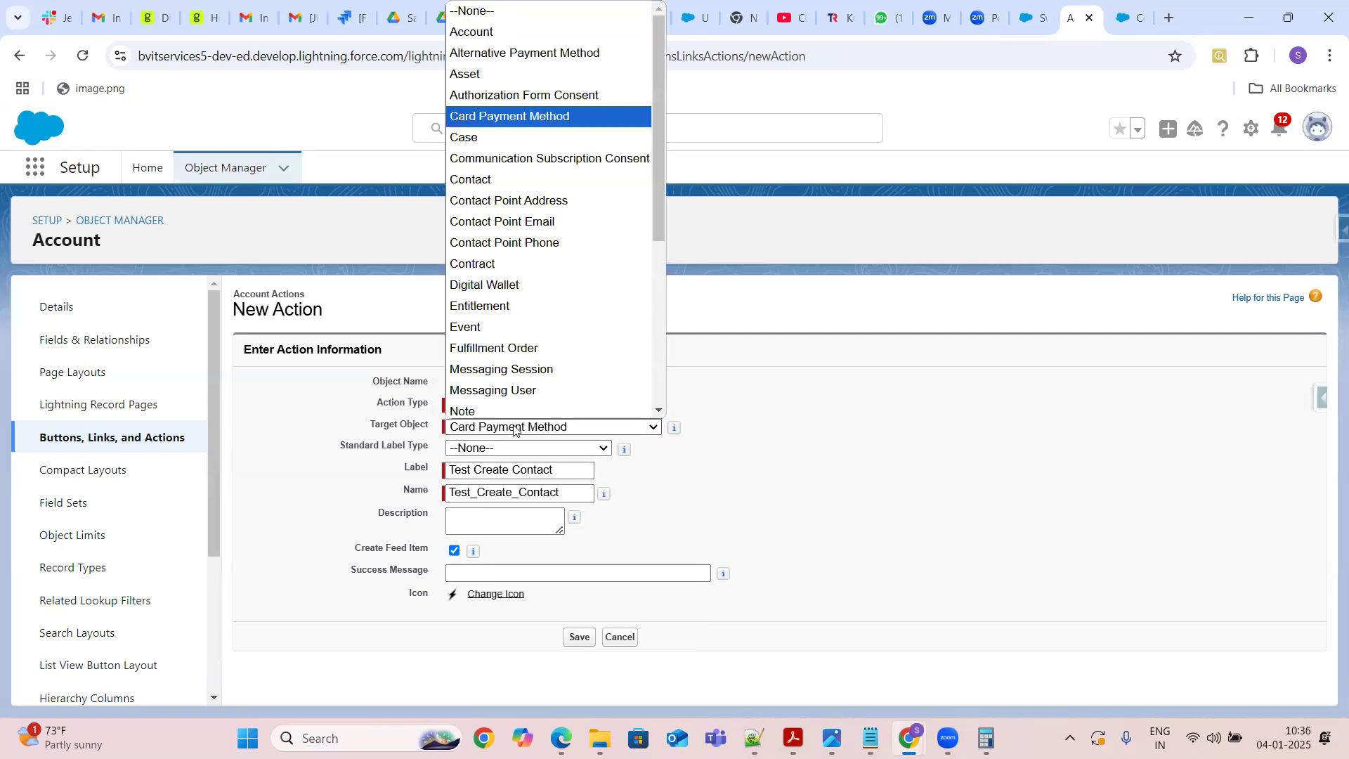
{"action": "left_click", "coordinate": [475, 180]}
{"action": "left_click", "coordinate": [580, 450]}
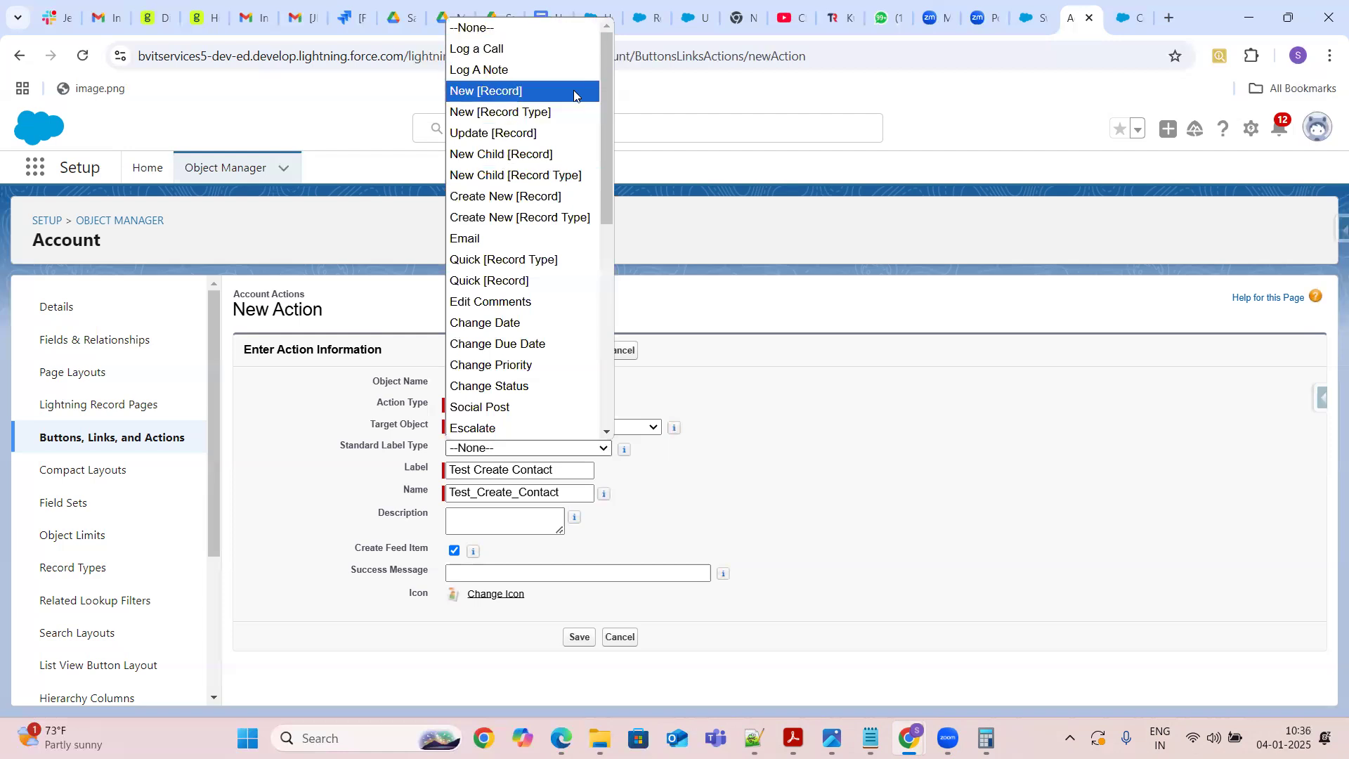
{"action": "left_click", "coordinate": [498, 154]}
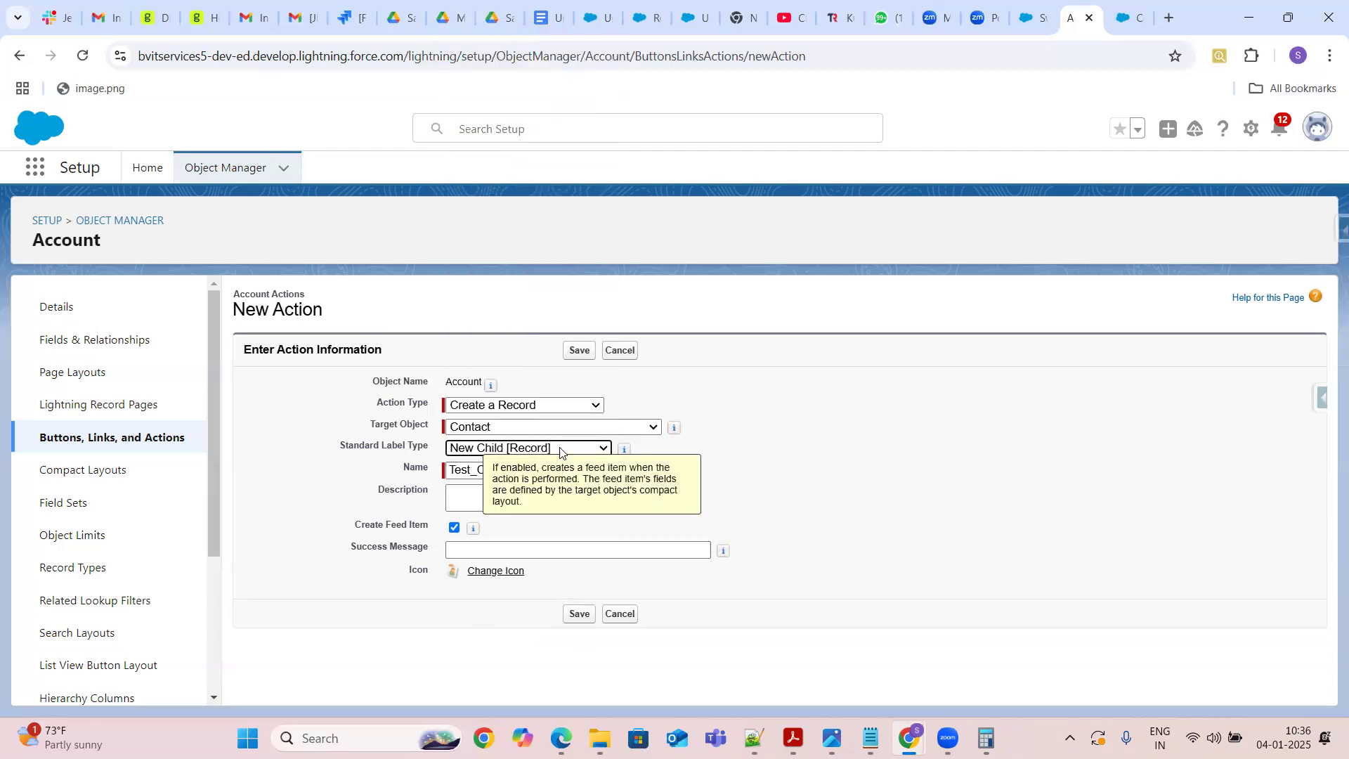
Clear the standard label type to --None-- and save the Test Create Contact action
{"action": "left_click", "coordinate": [581, 453]}
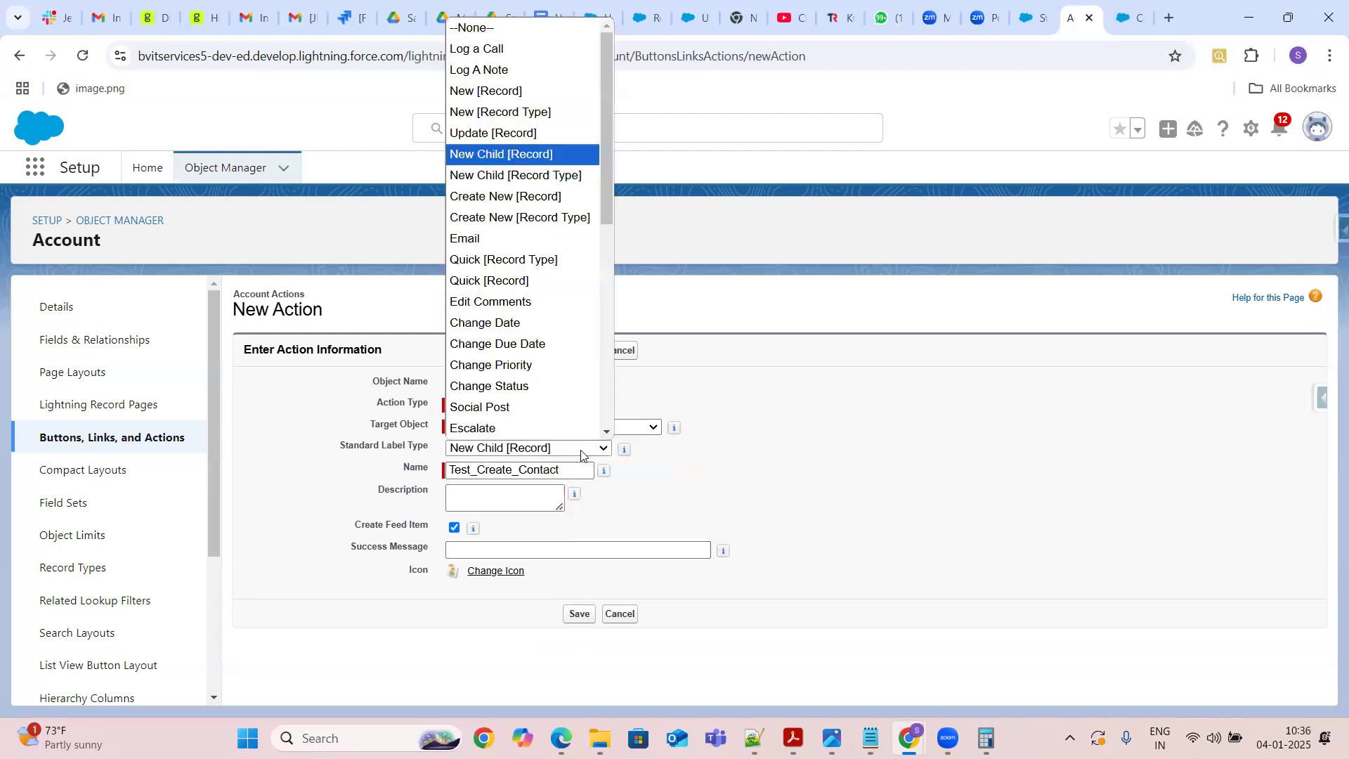
{"action": "left_click", "coordinate": [527, 32]}
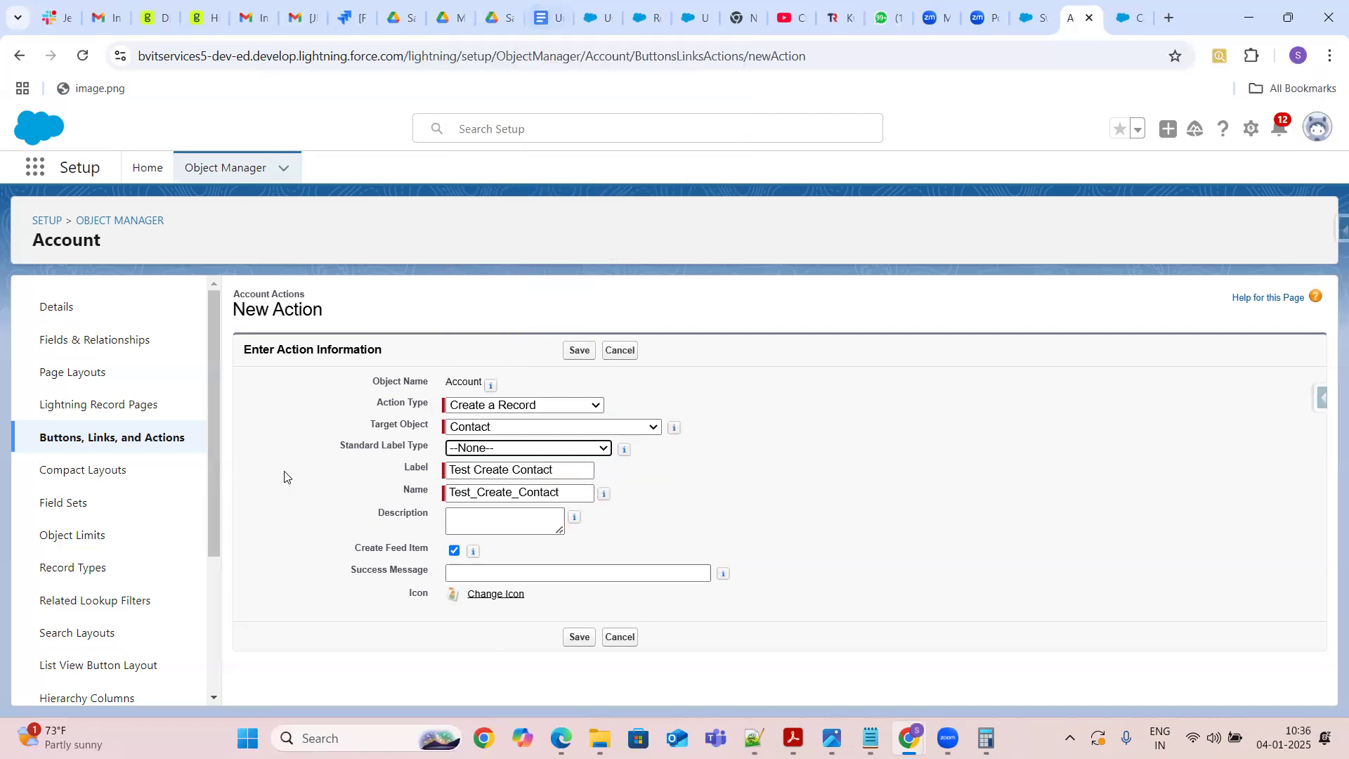
{"action": "left_click", "coordinate": [577, 639]}
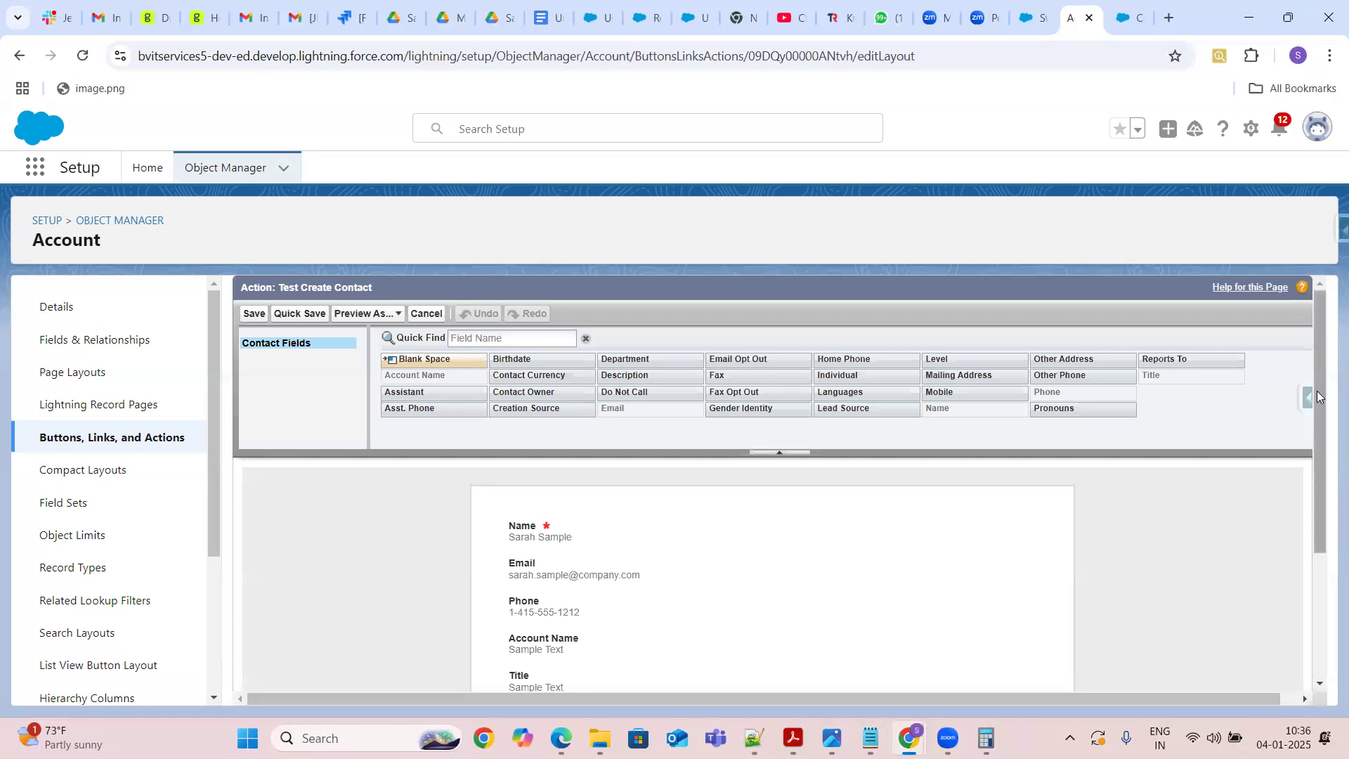
Add the Department and Gender Identity fields to the action's layout and save it
{"action": "mouse_move", "coordinate": [1317, 397]}
{"action": "left_mouse_down"}
{"action": "mouse_move", "coordinate": [1327, 481]}
{"action": "mouse_move", "coordinate": [1326, 405]}
{"action": "left_mouse_up"}
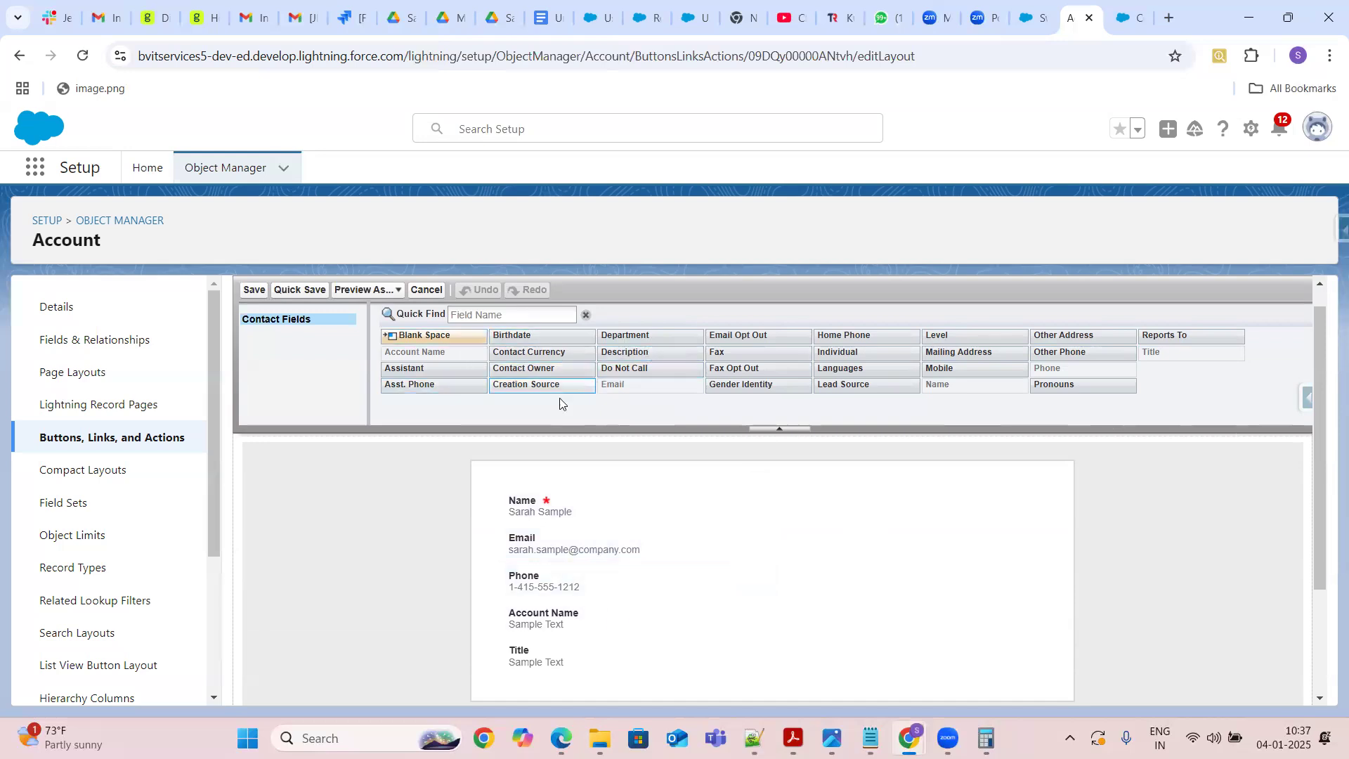
{"action": "left_click_drag", "start_coordinate": [657, 337], "coordinate": [808, 517]}
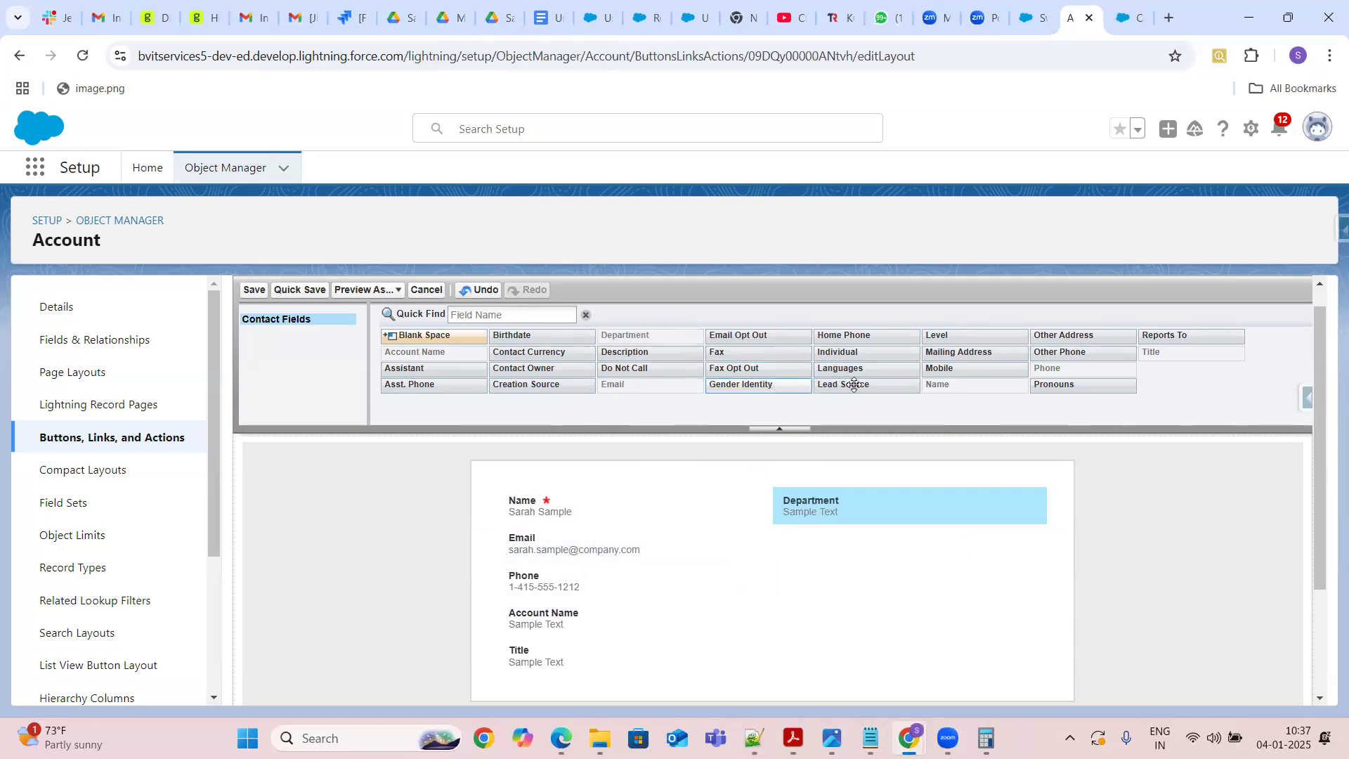
{"action": "left_click_drag", "start_coordinate": [768, 387], "coordinate": [810, 534]}
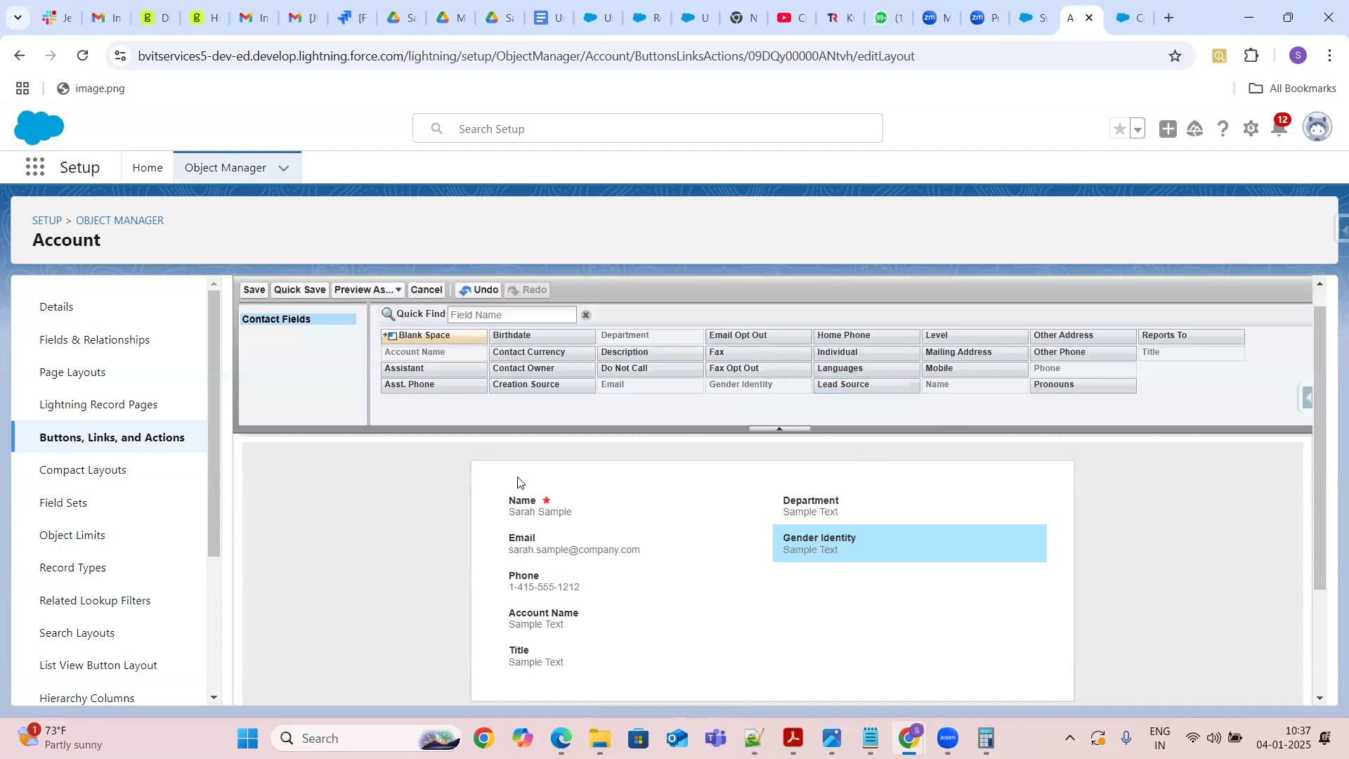
{"action": "left_click", "coordinate": [243, 290]}
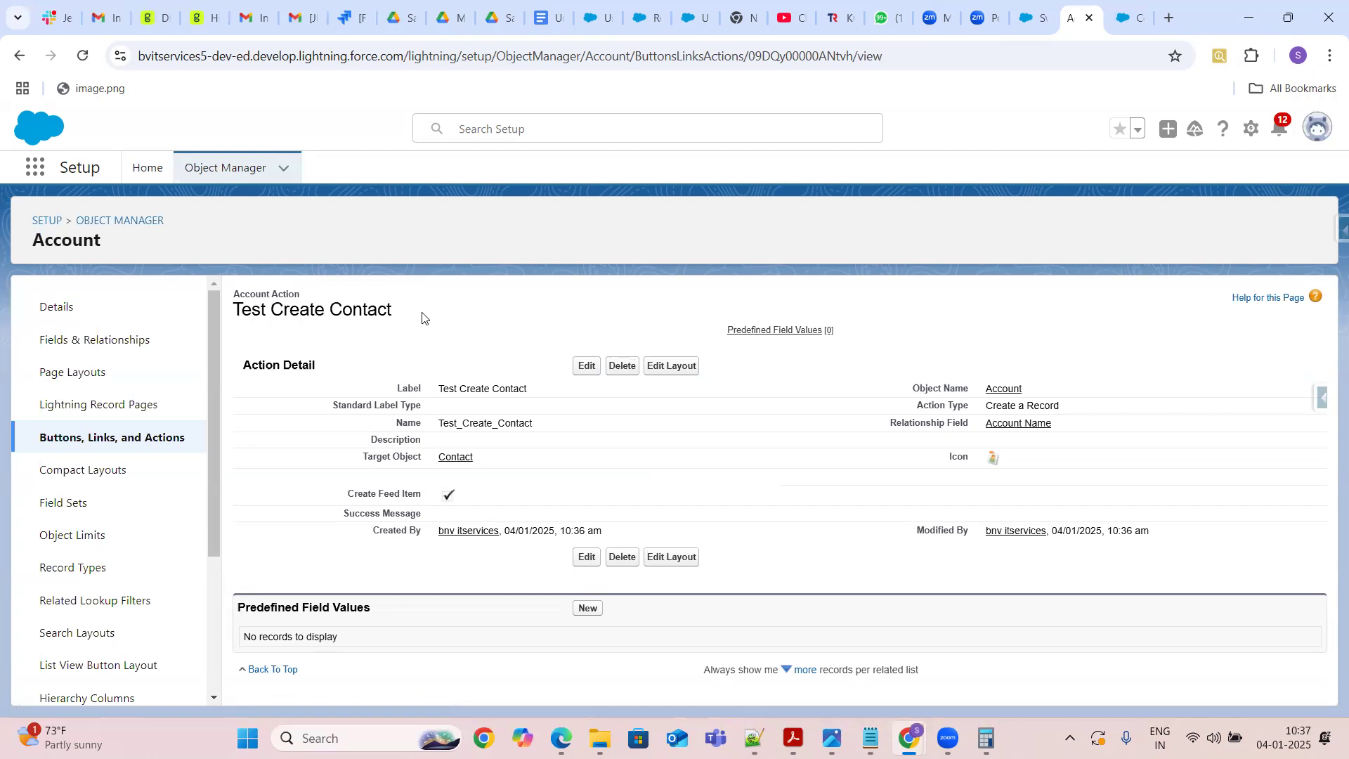
Return to the Account's Buttons, Links, and Actions list and review the Test Create Contact entry
{"action": "left_click", "coordinate": [143, 443]}
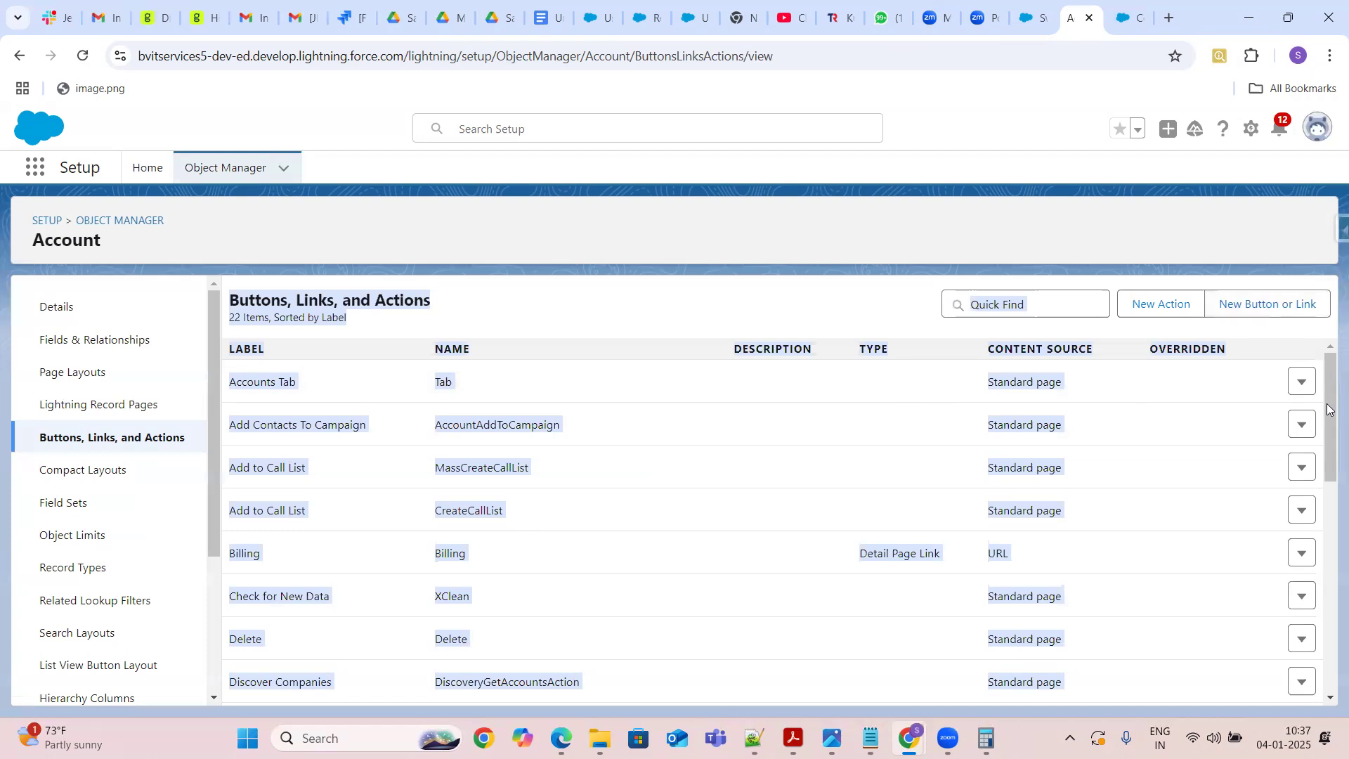
{"action": "left_click_drag", "start_coordinate": [1327, 385], "coordinate": [1327, 427]}
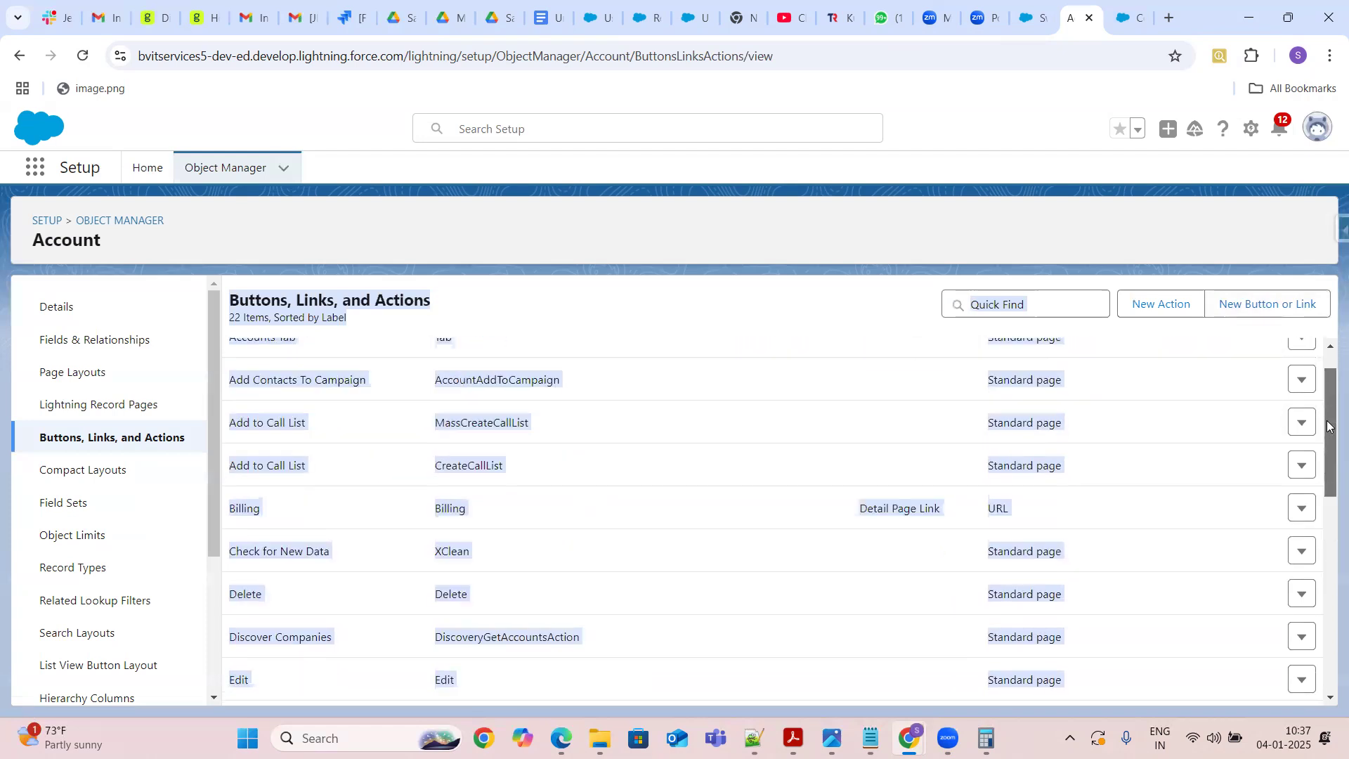
{"action": "left_click", "coordinate": [891, 573]}
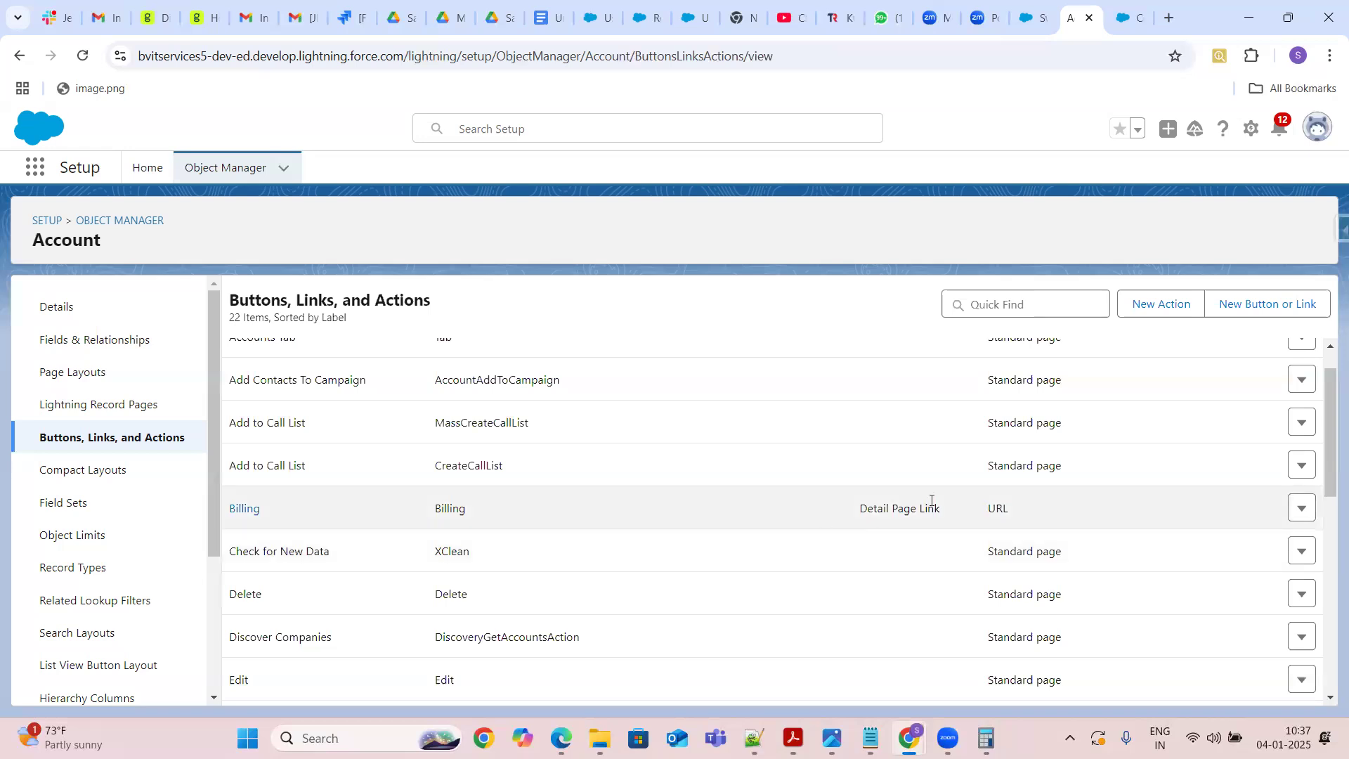
{"action": "left_click_drag", "start_coordinate": [862, 507], "coordinate": [993, 506]}
{"action": "left_click", "coordinate": [1329, 697]}
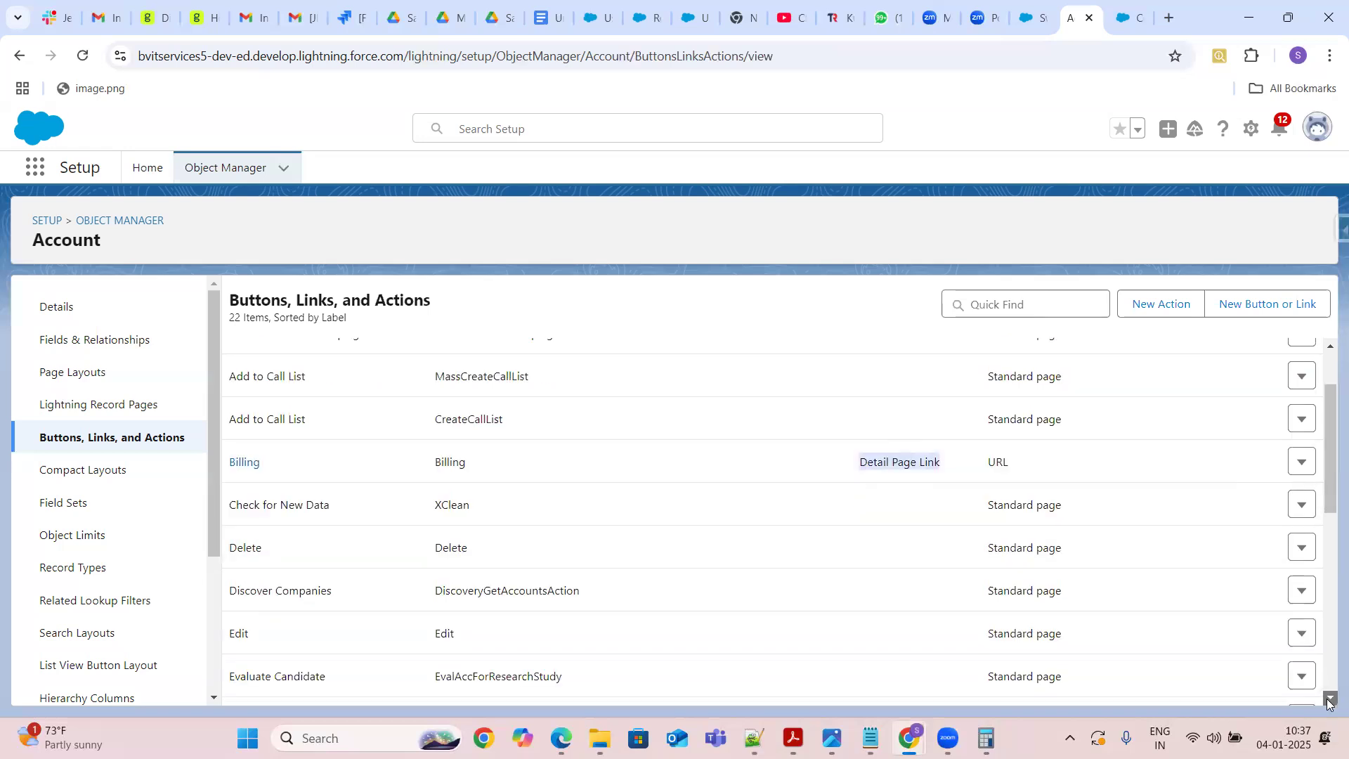
{"action": "left_click", "coordinate": [1329, 699]}
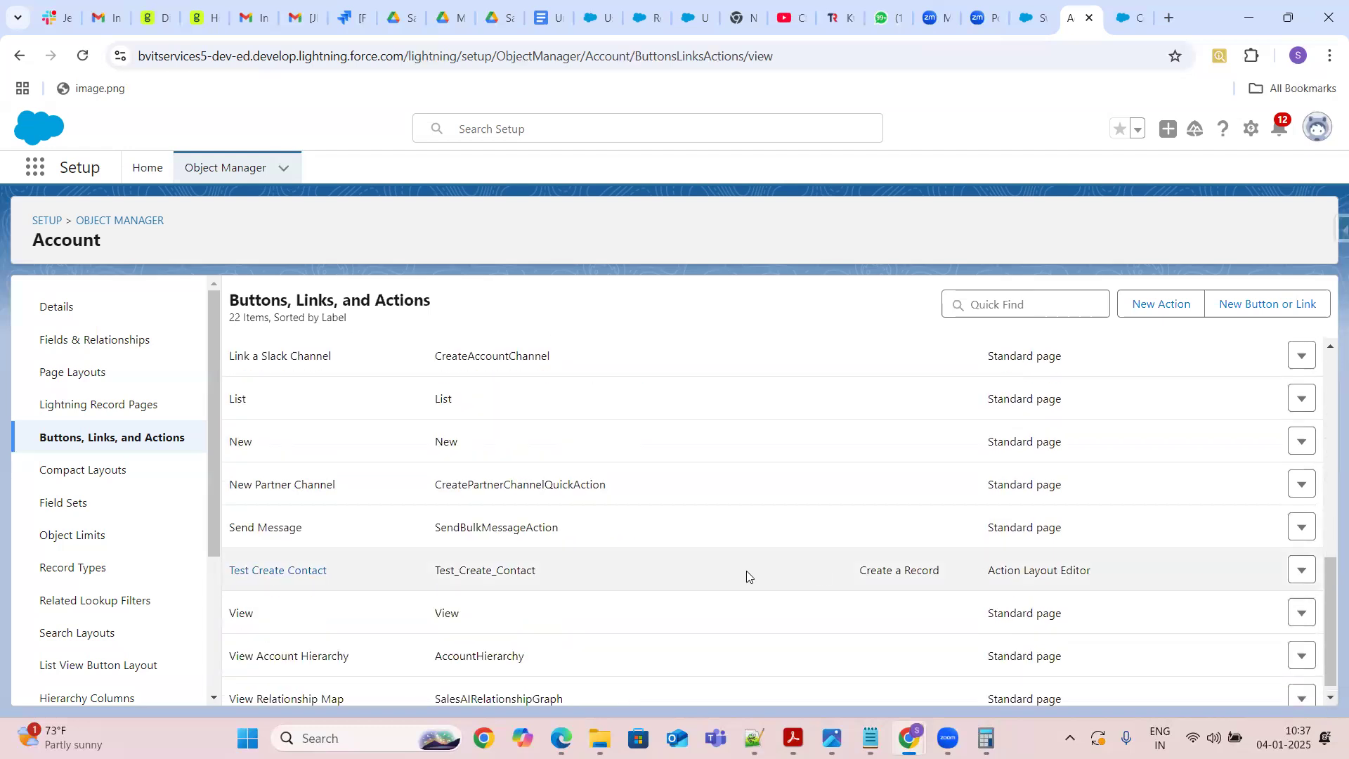
{"action": "double_click", "coordinate": [499, 575]}
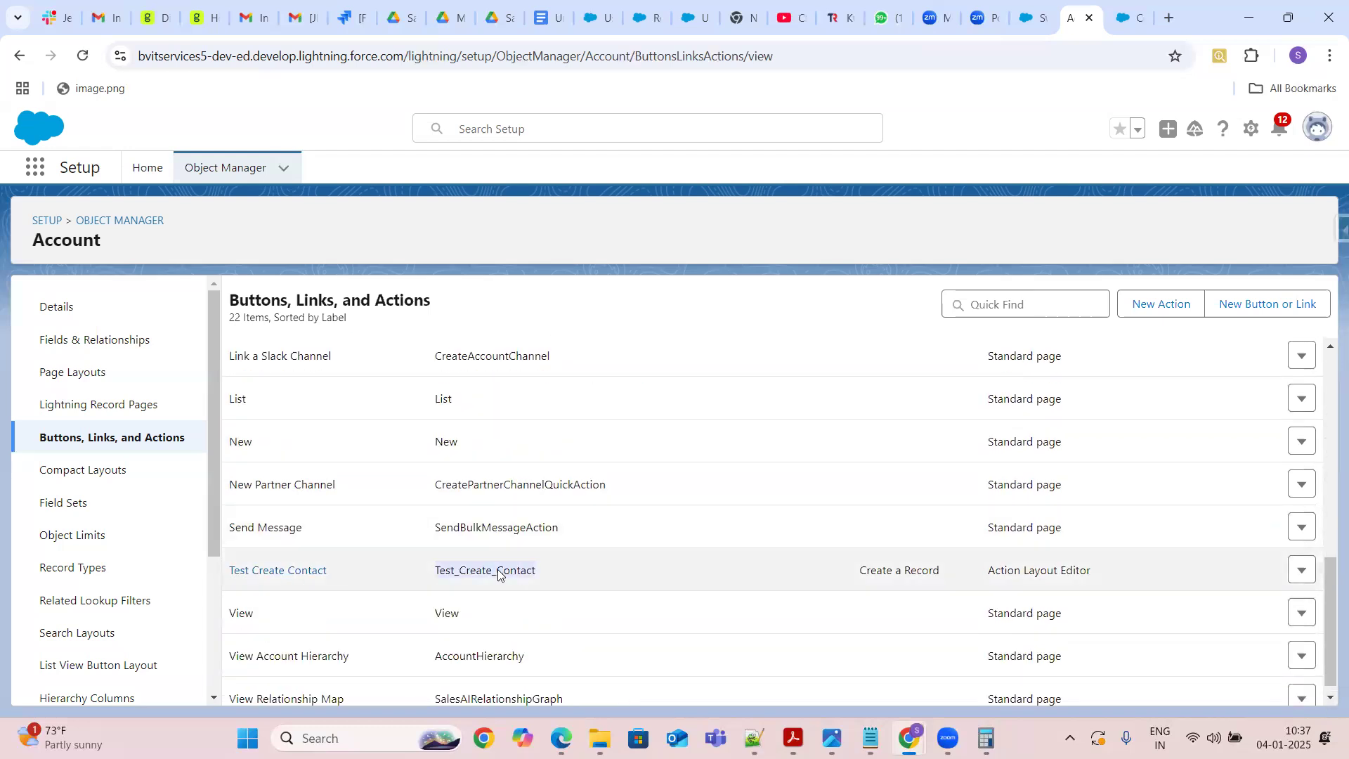
{"action": "left_click", "coordinate": [925, 570]}
{"action": "left_click_drag", "start_coordinate": [926, 570], "coordinate": [846, 581]}
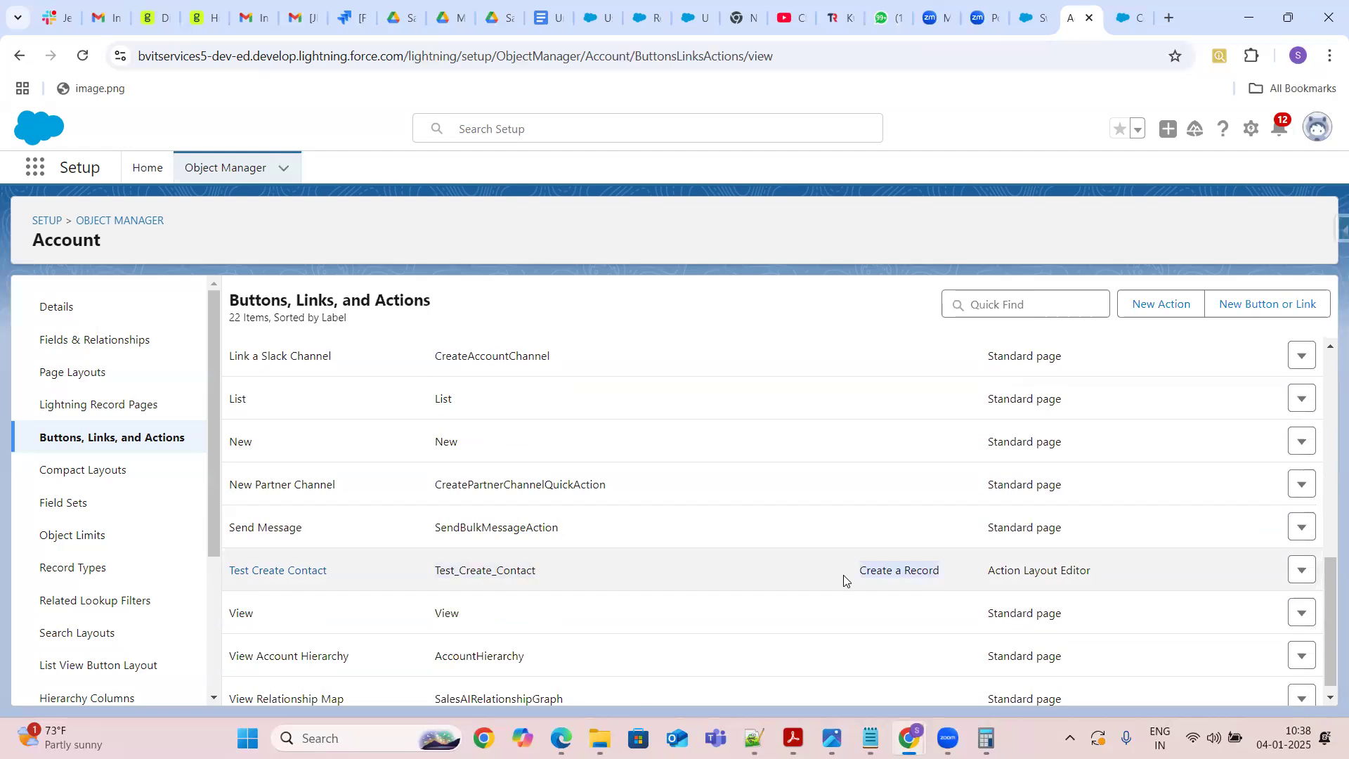
{"action": "left_click", "coordinate": [1327, 698]}
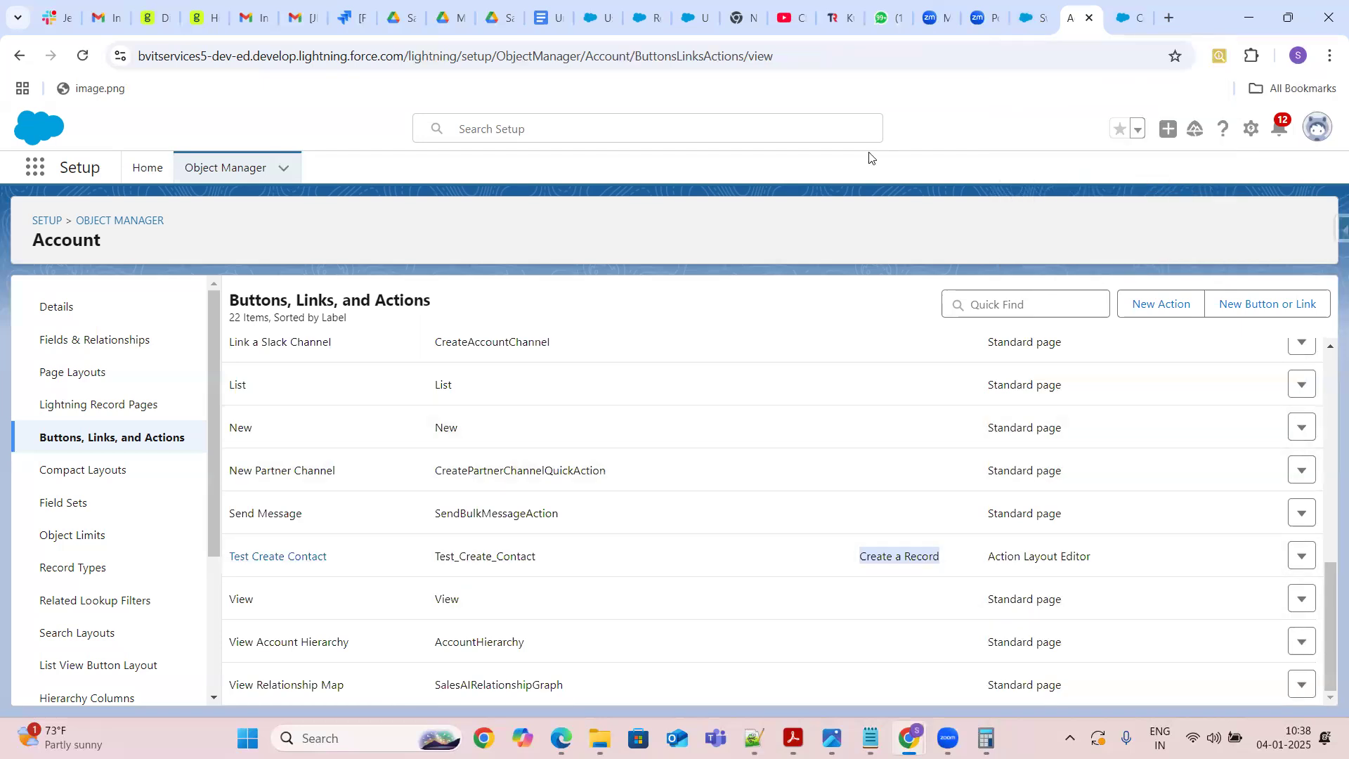
Switch to the Swarnaja Account record tab and review the actions in its overflow menu
{"action": "left_click", "coordinate": [1037, 19]}
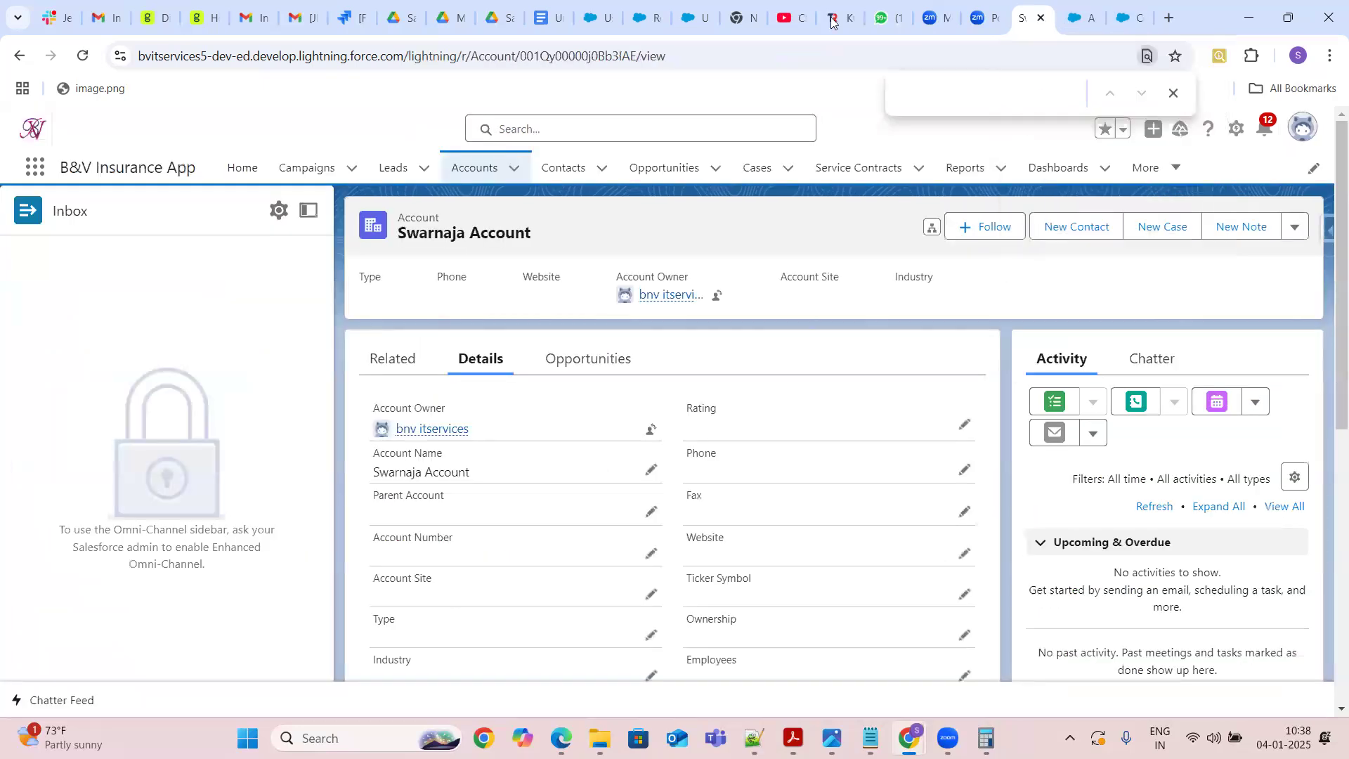
{"action": "left_click", "coordinate": [84, 55]}
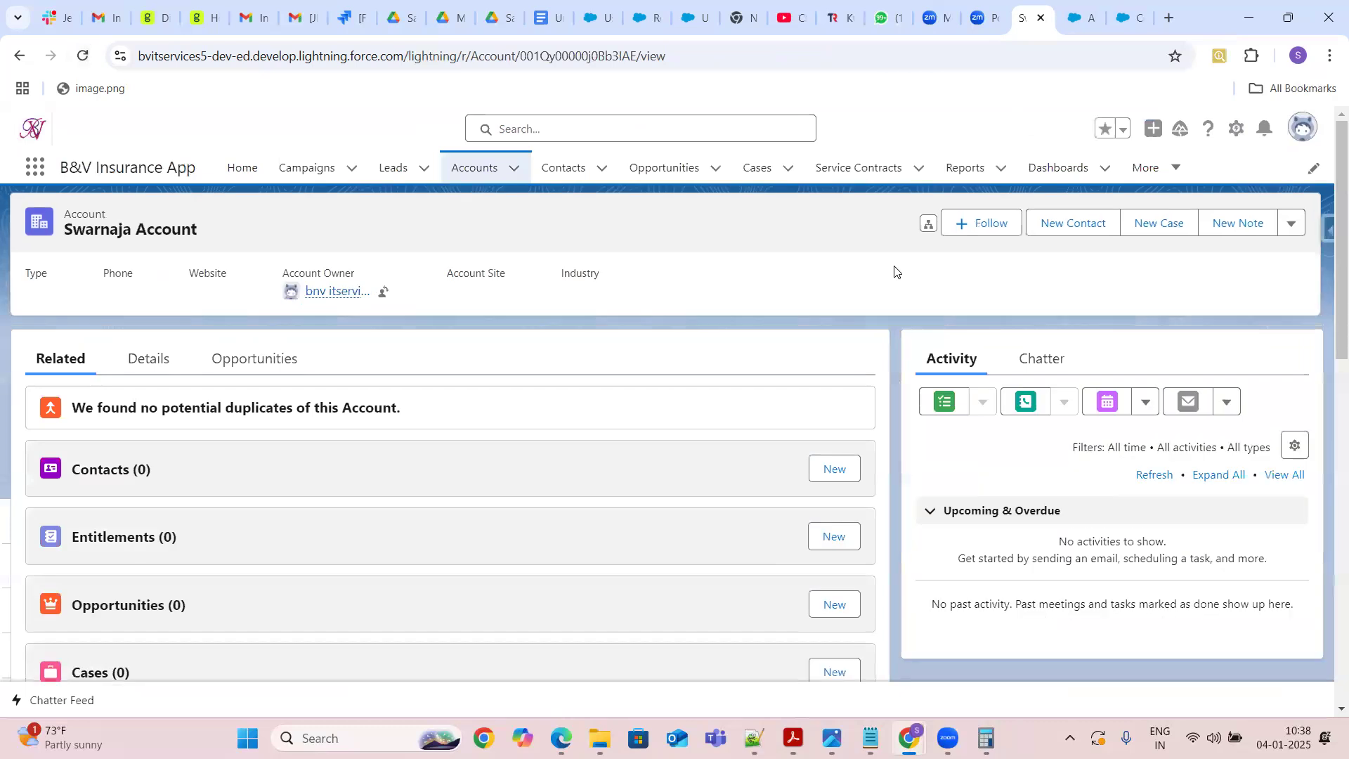
{"action": "left_click", "coordinate": [1290, 225]}
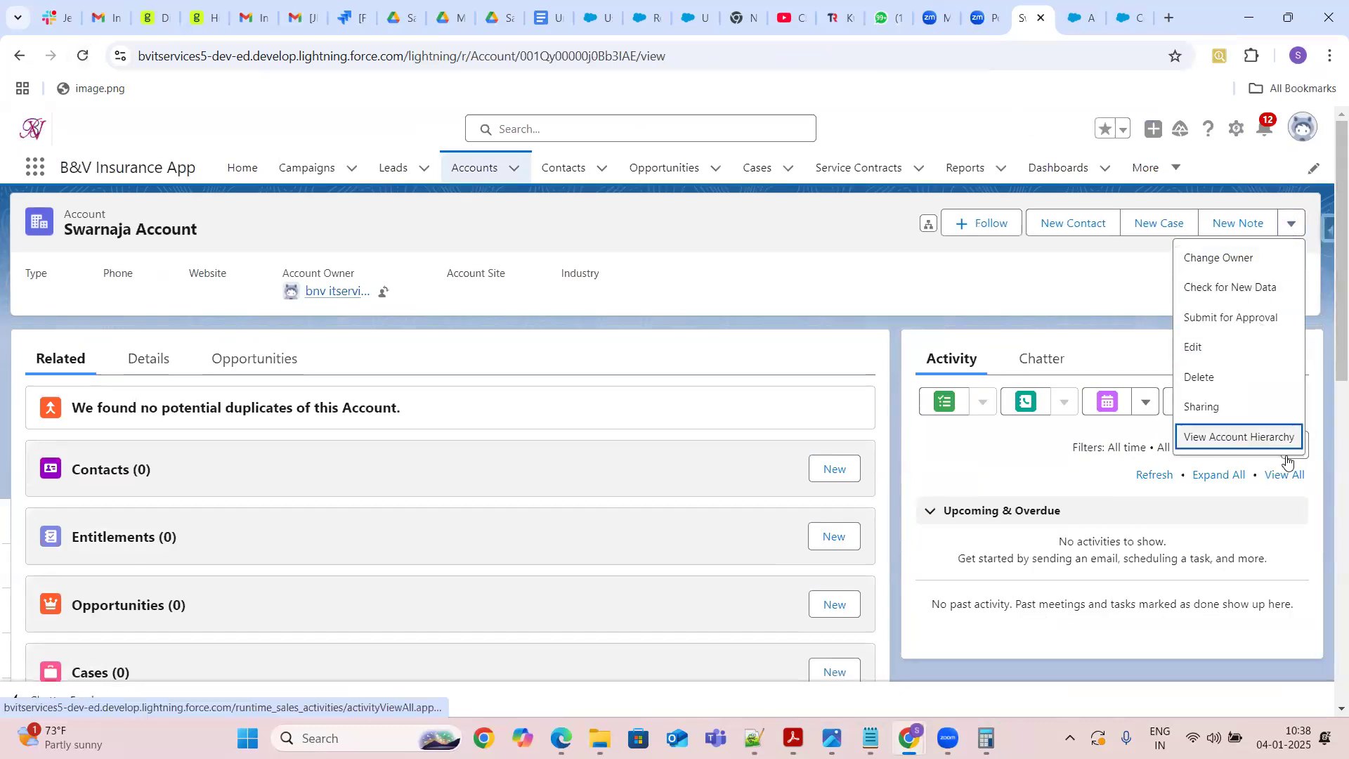
{"action": "left_click", "coordinate": [1084, 287]}
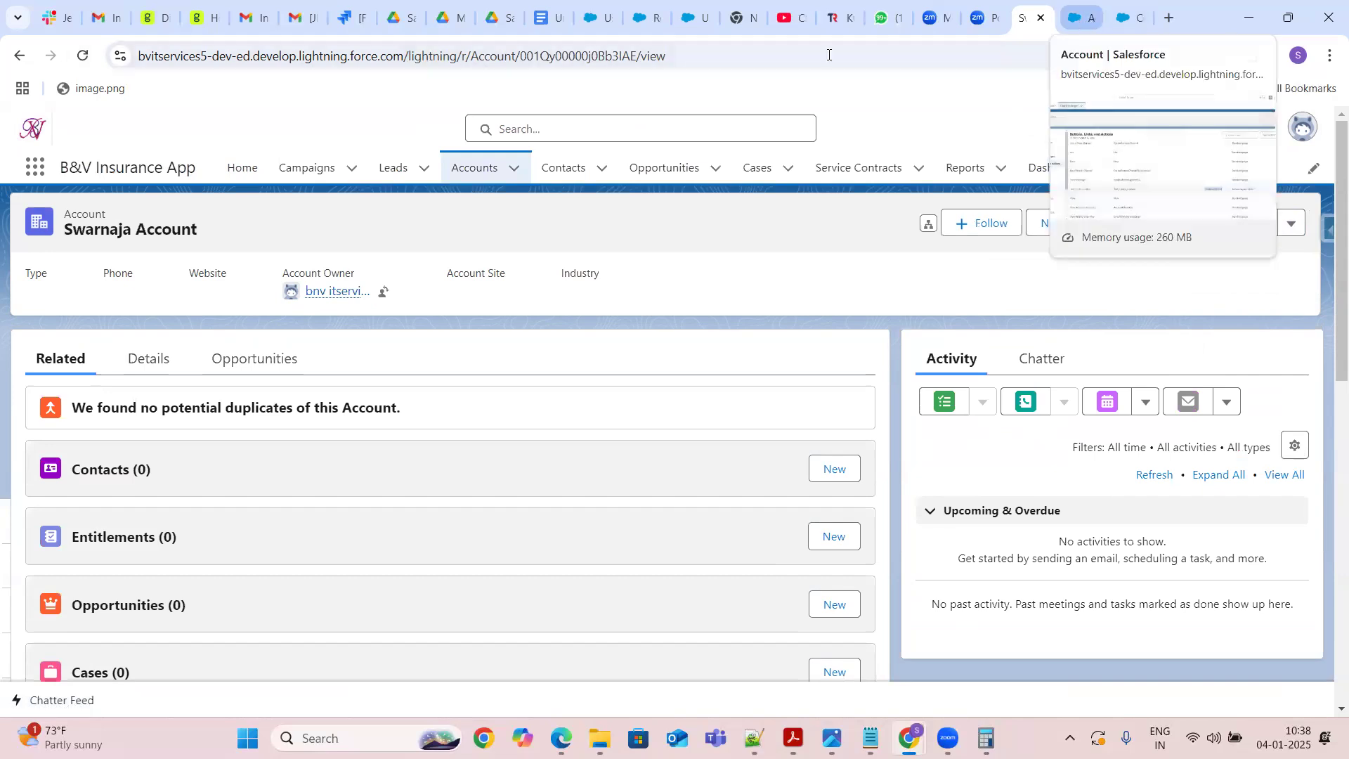
Open the Account Layout page layout and browse its Quick Actions, Buttons and Custom Links palettes
{"action": "left_click", "coordinate": [1080, 22]}
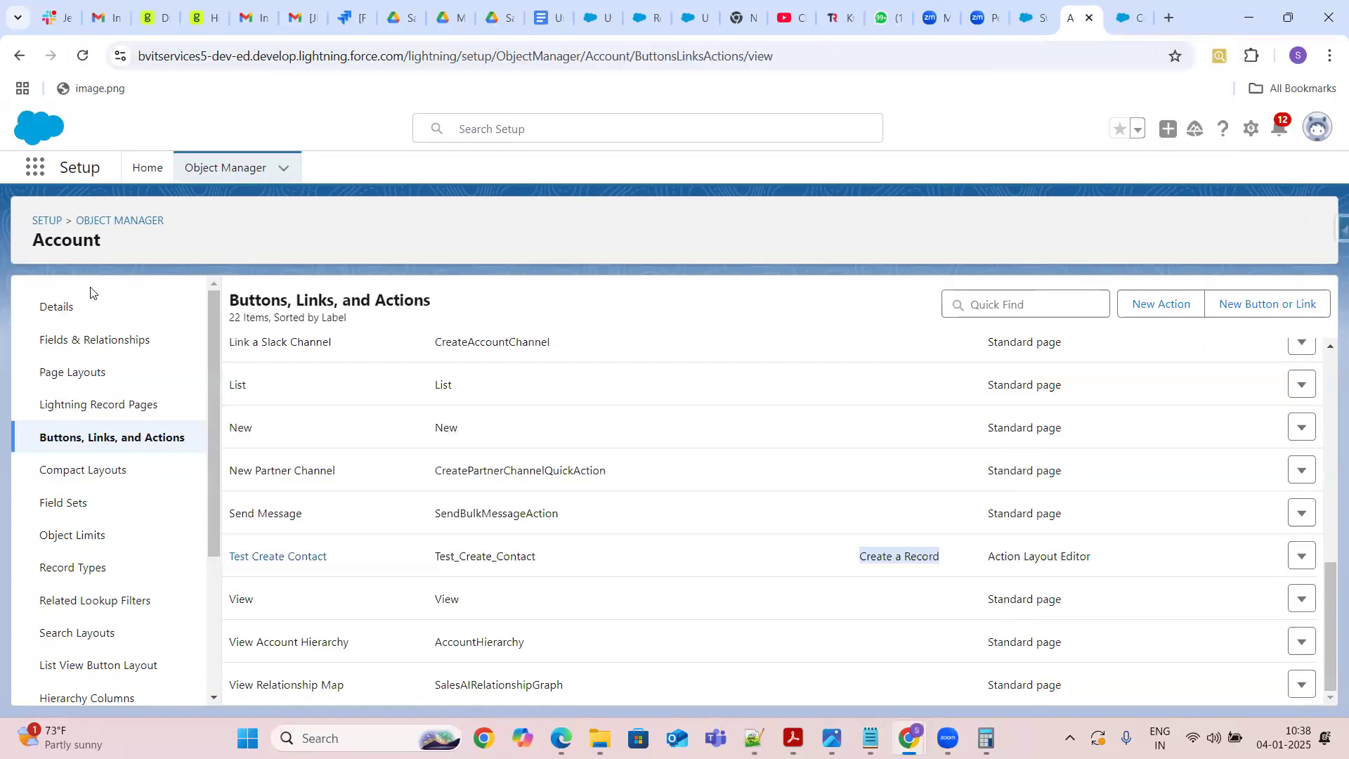
{"action": "left_click", "coordinate": [88, 379]}
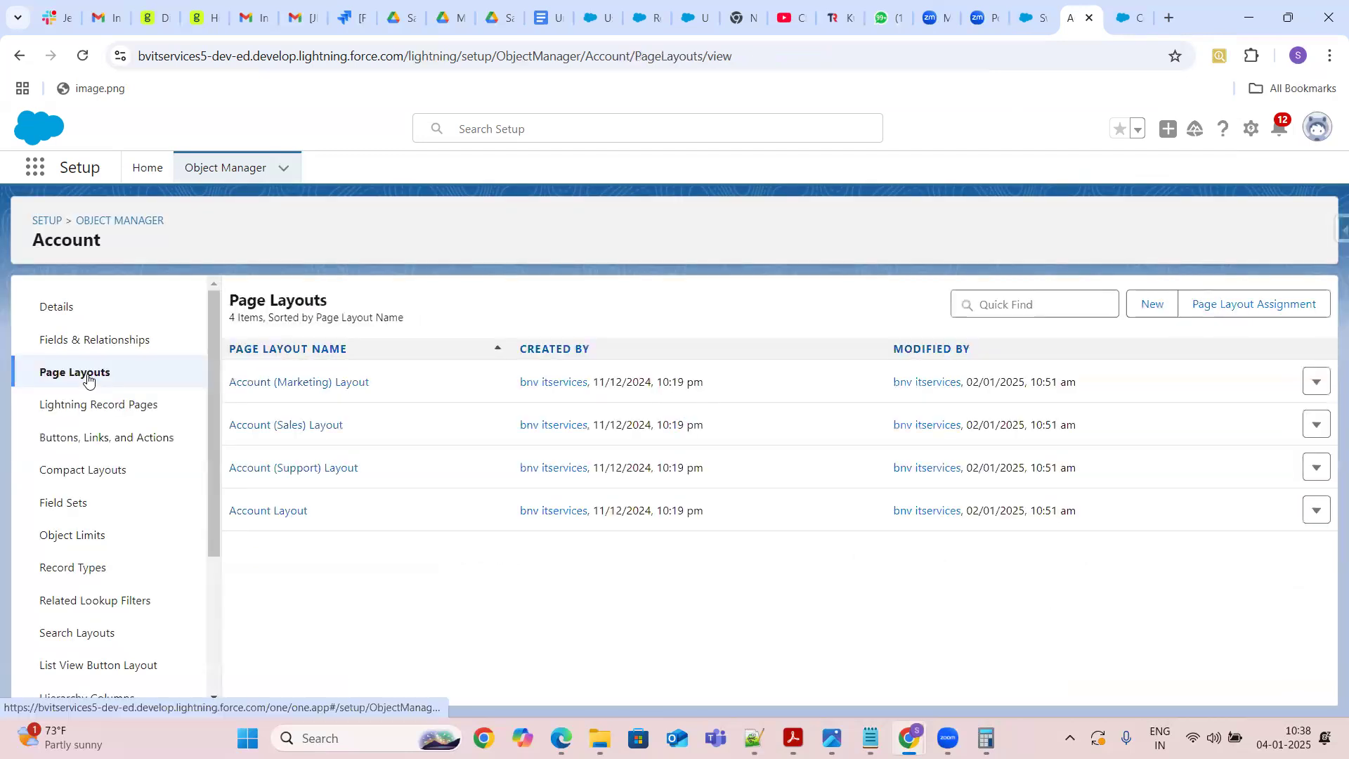
{"action": "left_click", "coordinate": [273, 514]}
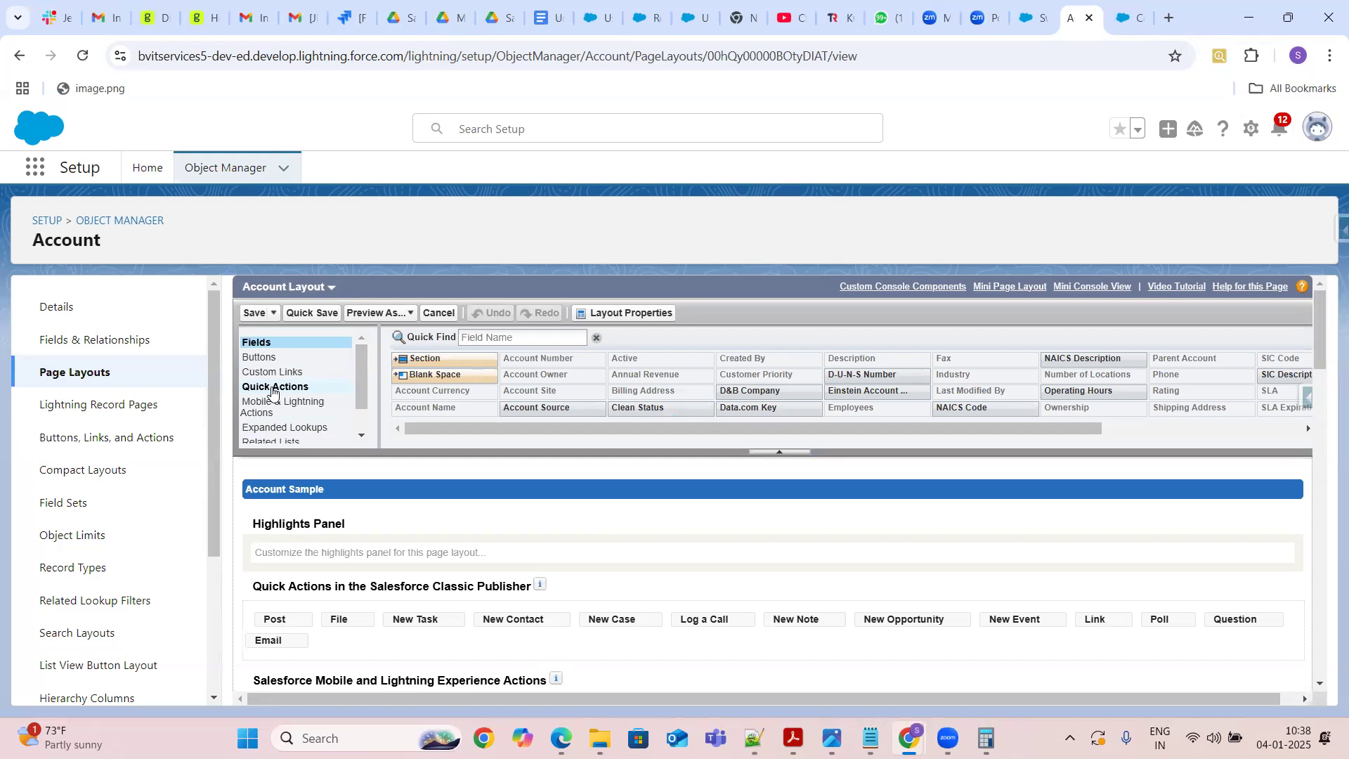
{"action": "left_click", "coordinate": [274, 387]}
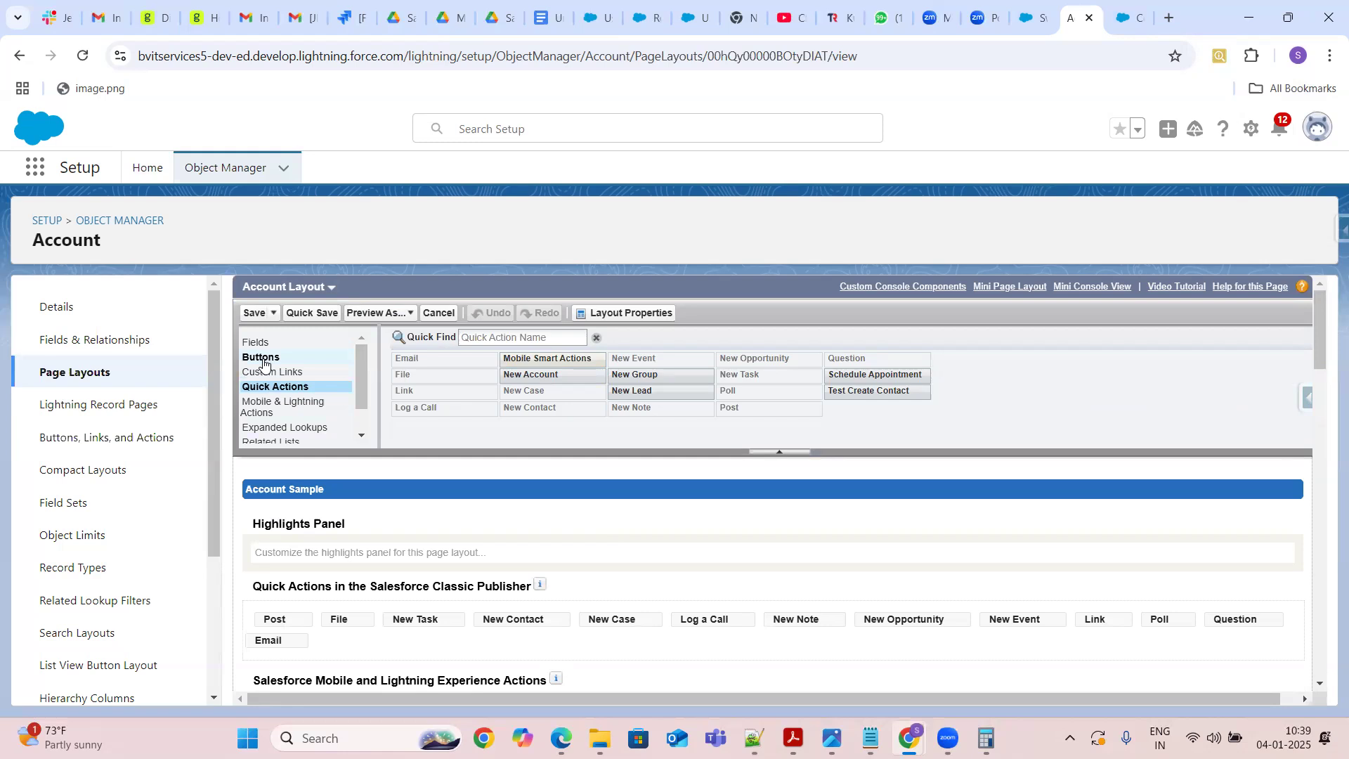
{"action": "left_click", "coordinate": [264, 361]}
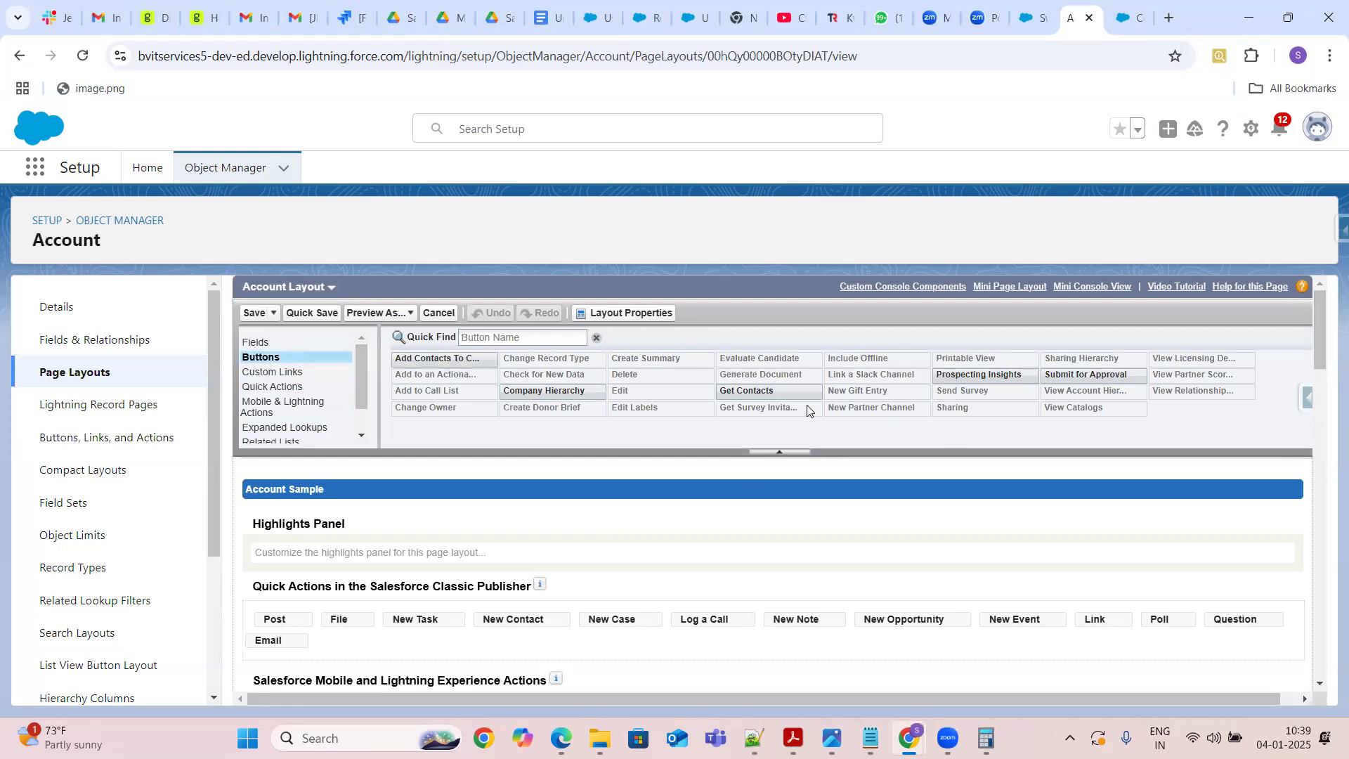
{"action": "left_click", "coordinate": [260, 343]}
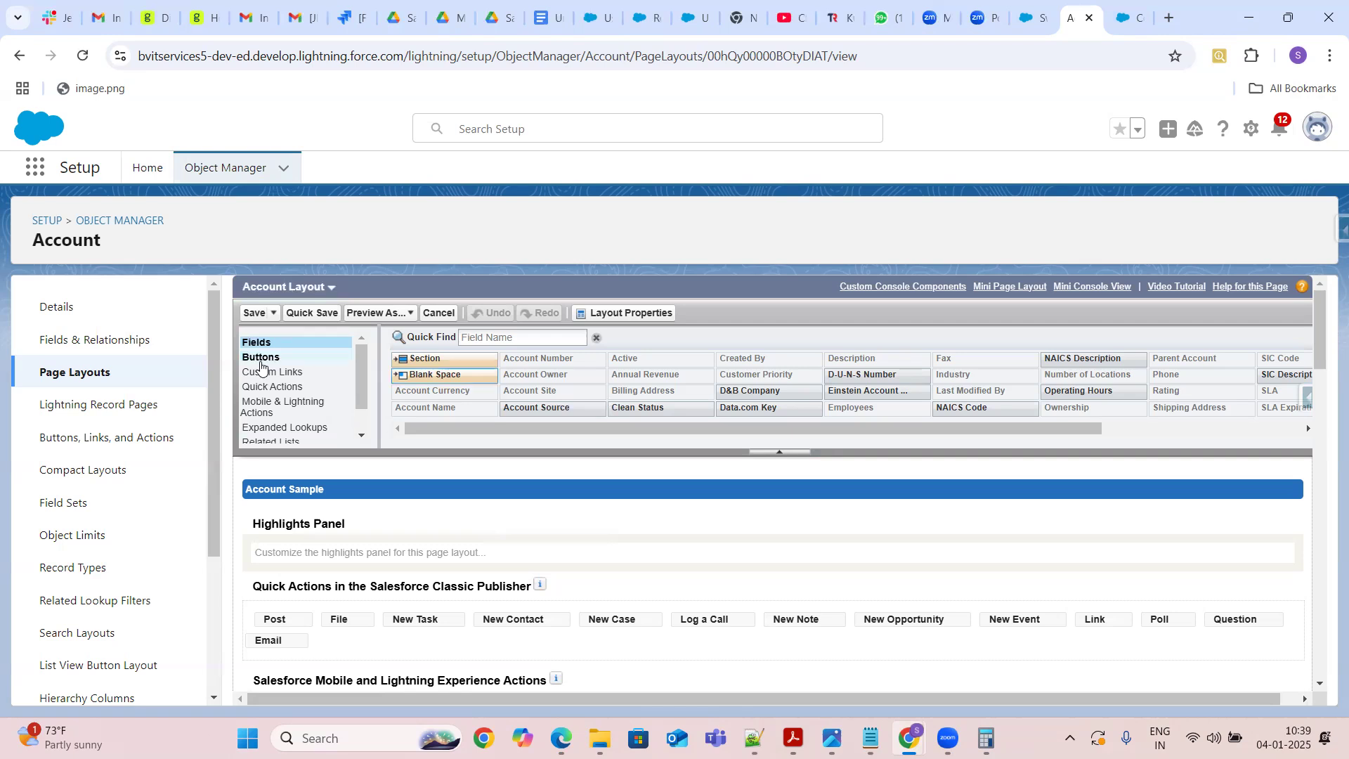
{"action": "left_click", "coordinate": [259, 360]}
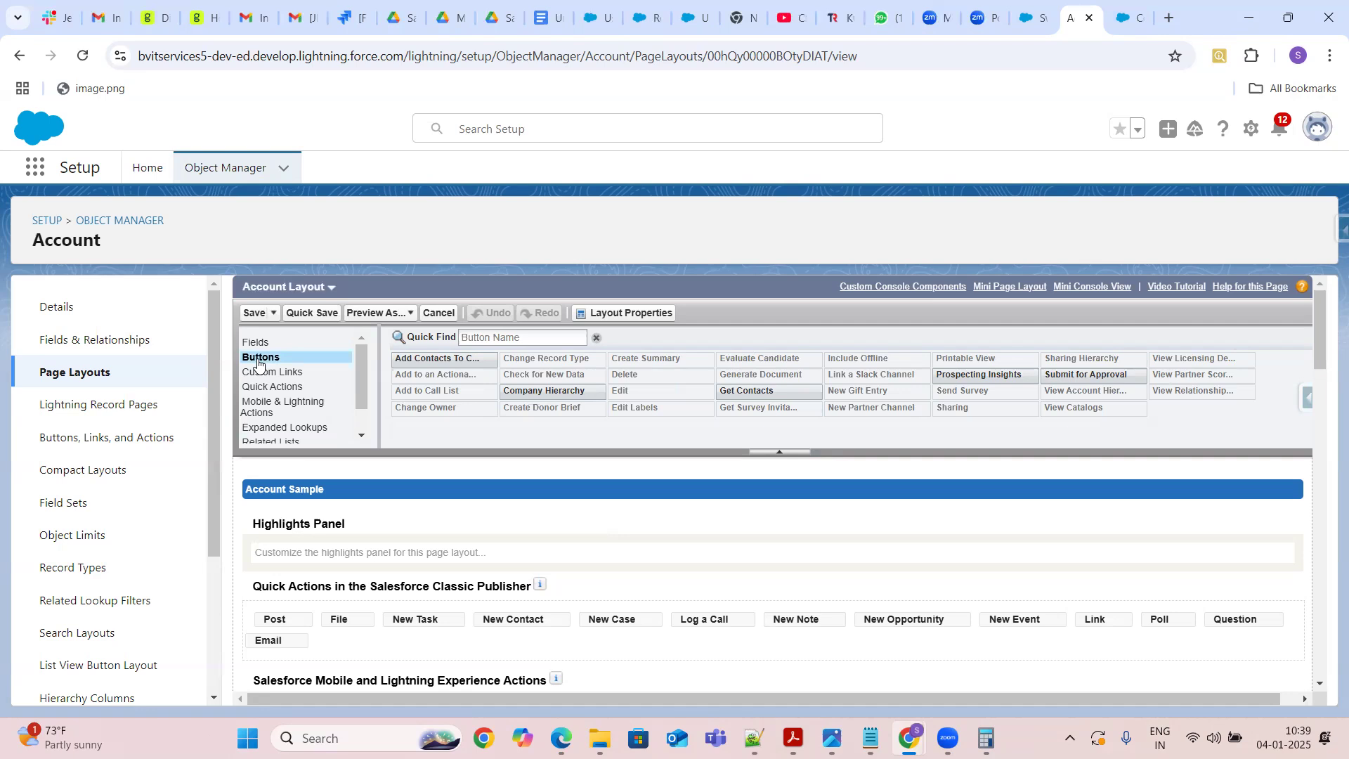
{"action": "scroll", "coordinate": [261, 372], "scroll_direction": "down", "scroll_amount": 8}
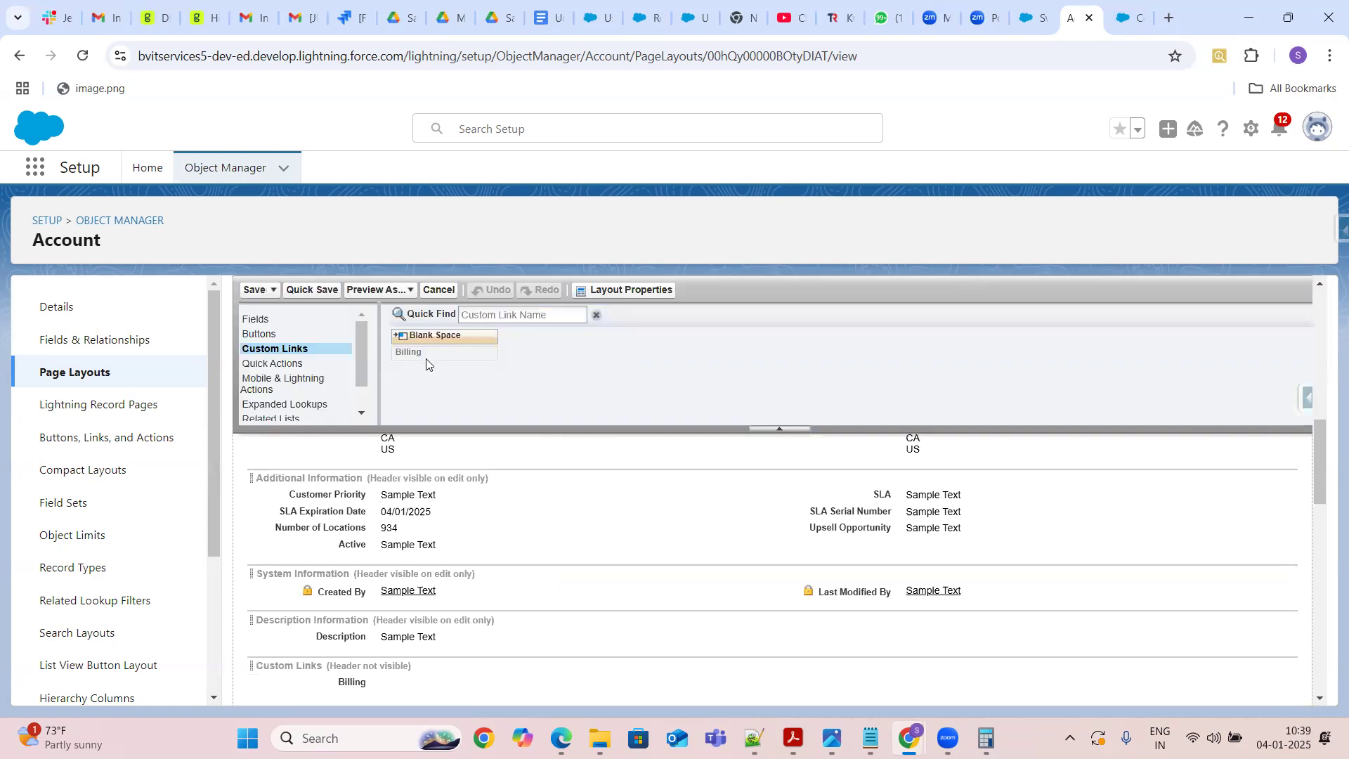
{"action": "left_click", "coordinate": [288, 368]}
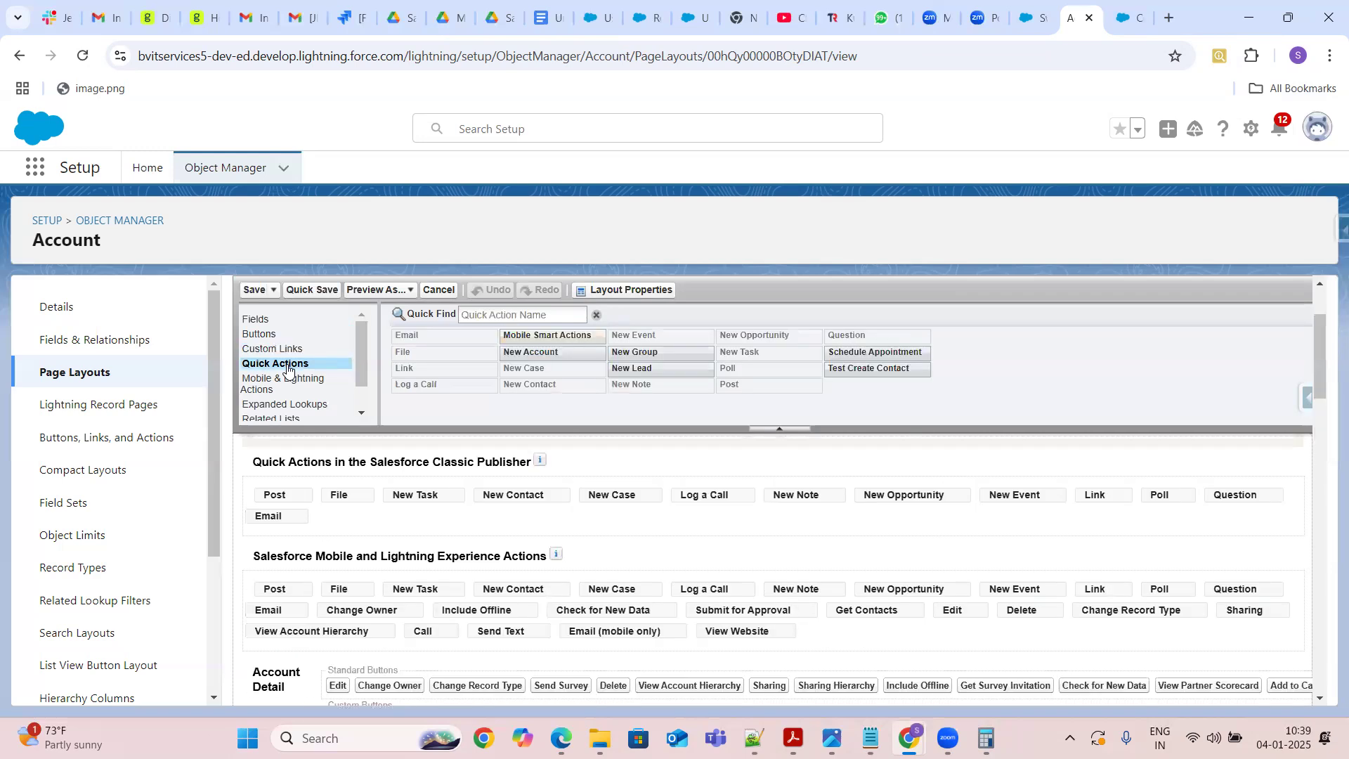
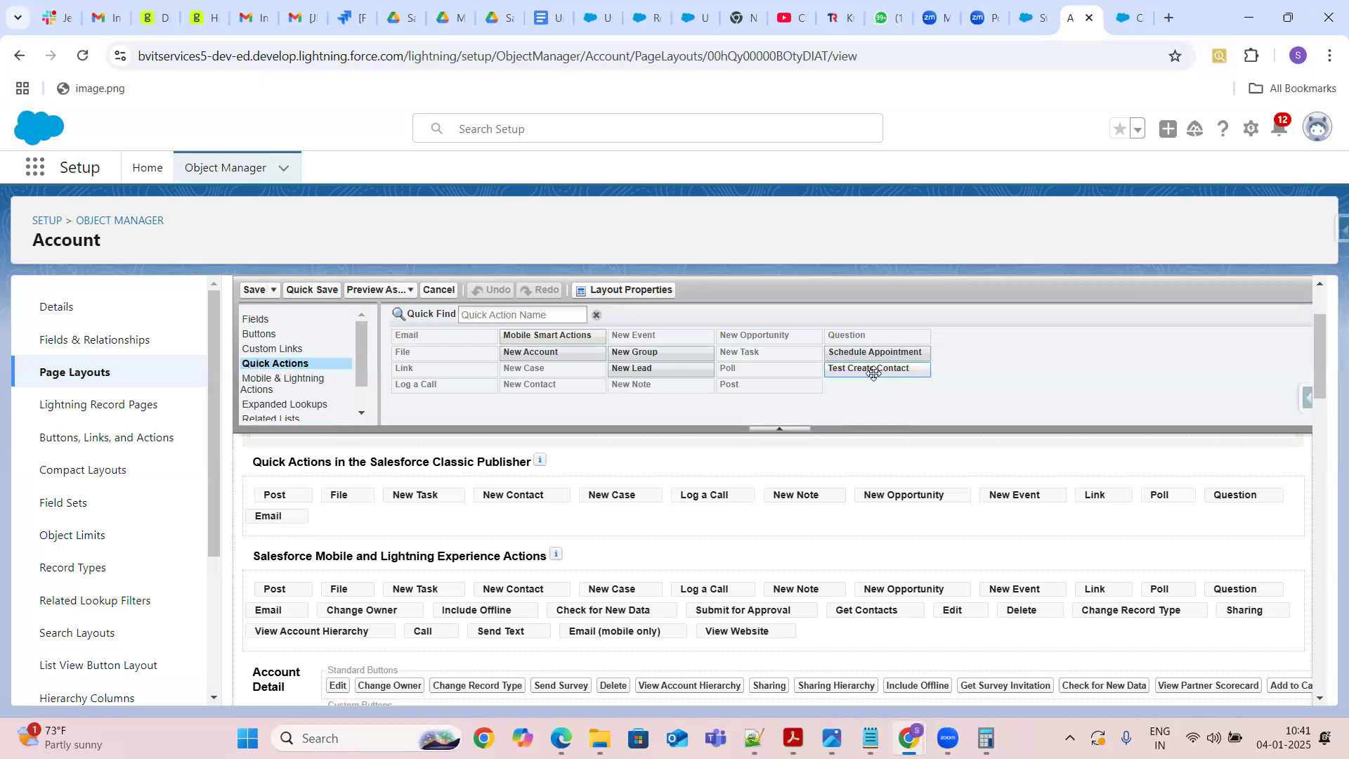
Add the Test Create Contact quick action to the Quick Actions in the Salesforce Classic Publisher section of the layout
{"action": "mouse_move", "coordinate": [873, 373]}
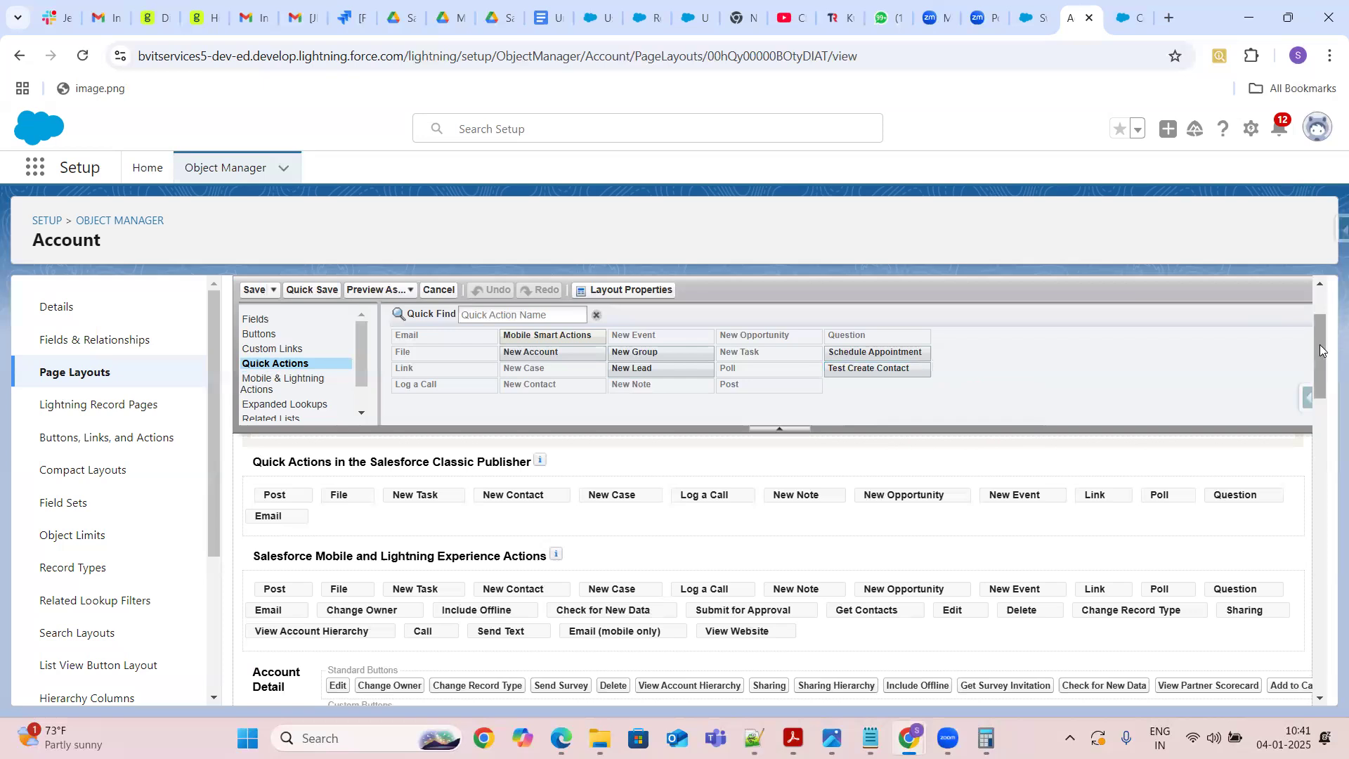
{"action": "left_click_drag", "start_coordinate": [1318, 345], "coordinate": [1320, 362]}
{"action": "left_click_drag", "start_coordinate": [879, 371], "coordinate": [852, 562]}
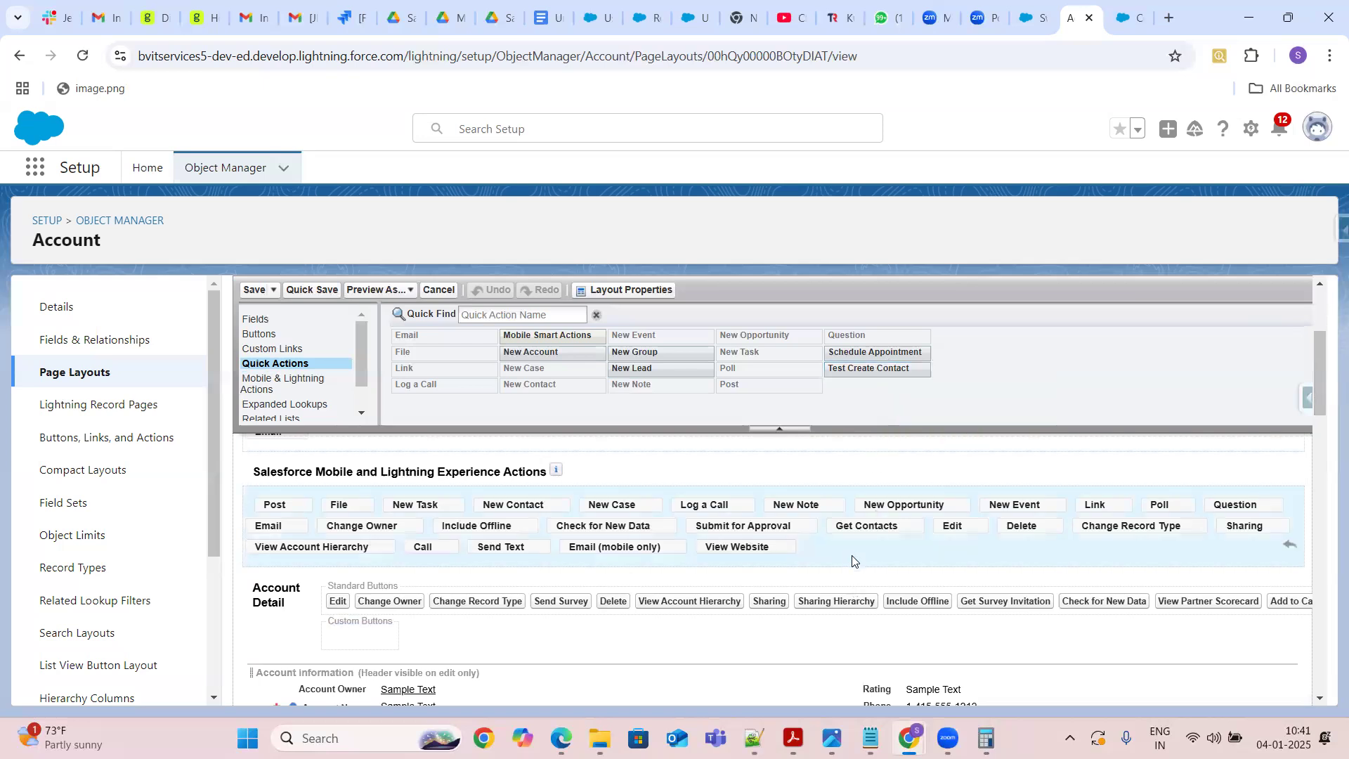
{"action": "right_click", "coordinate": [852, 560]}
{"action": "left_click", "coordinate": [844, 394]}
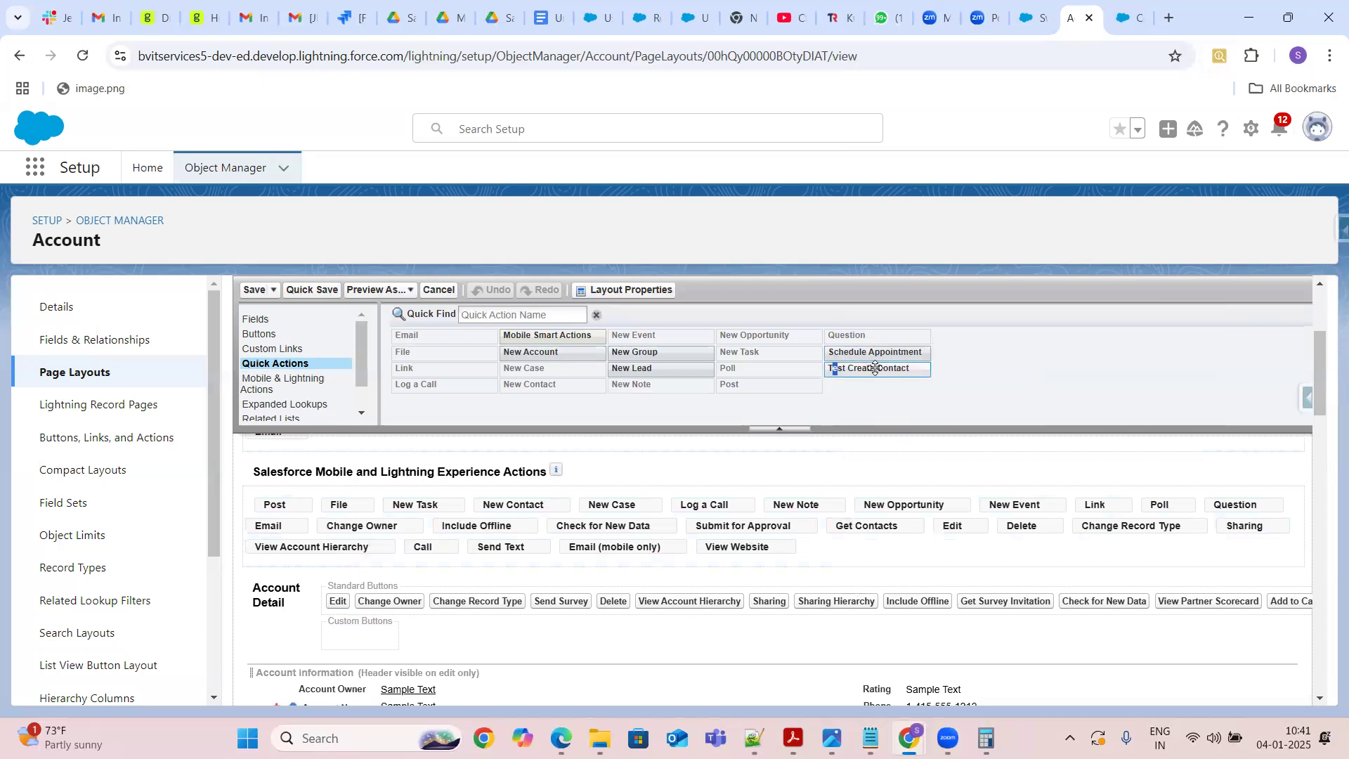
{"action": "left_click_drag", "start_coordinate": [850, 368], "coordinate": [808, 541]}
{"action": "left_click_drag", "start_coordinate": [1318, 383], "coordinate": [1327, 361]}
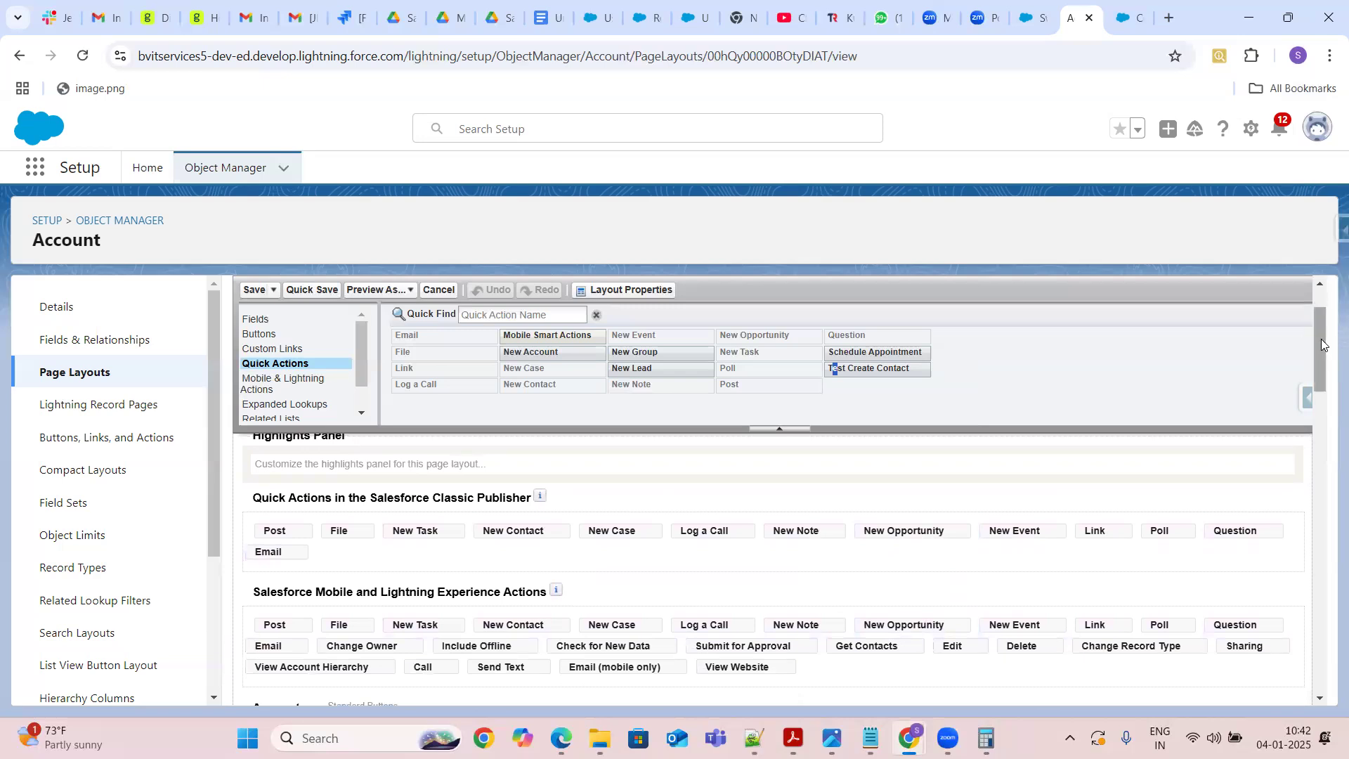
{"action": "left_click_drag", "start_coordinate": [1324, 344], "coordinate": [1323, 360]}
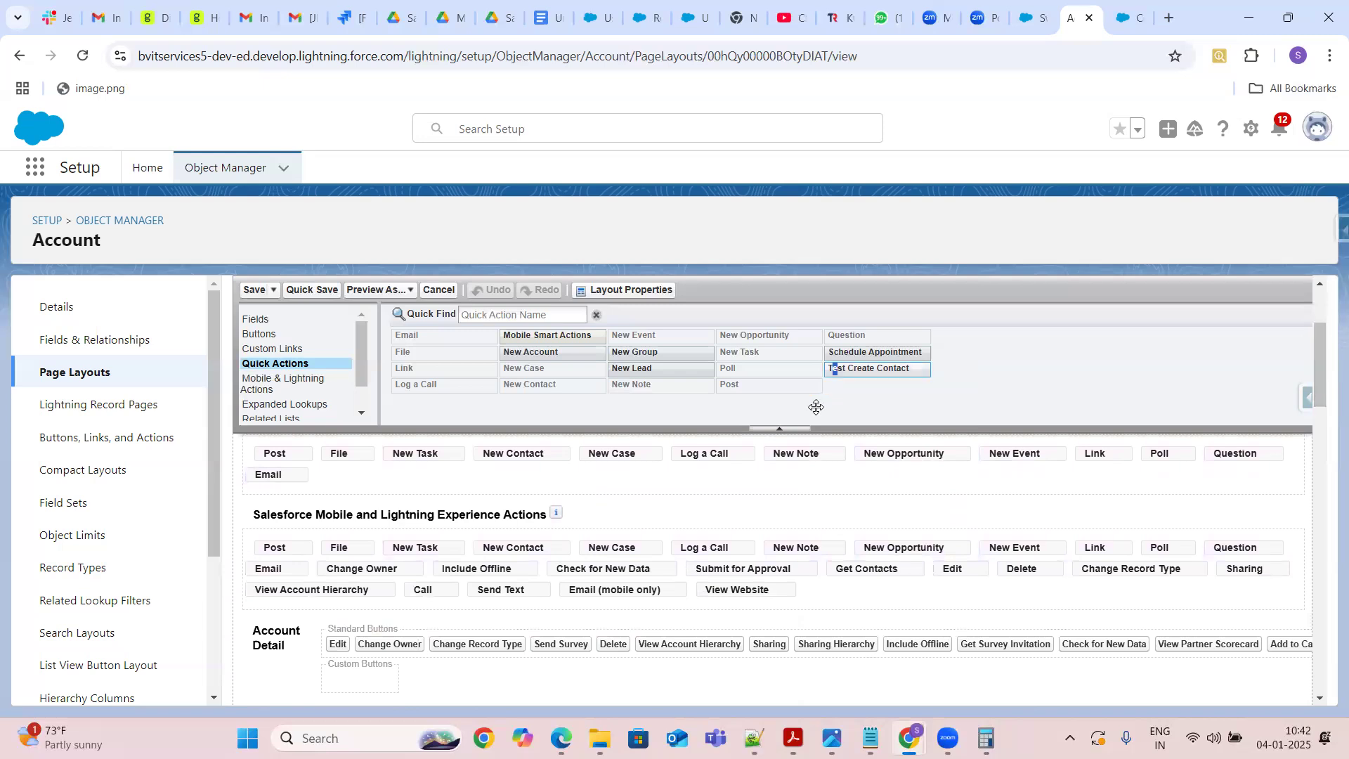
{"action": "mouse_move", "coordinate": [839, 389]}
{"action": "left_click_drag", "start_coordinate": [843, 370], "coordinate": [525, 476]}
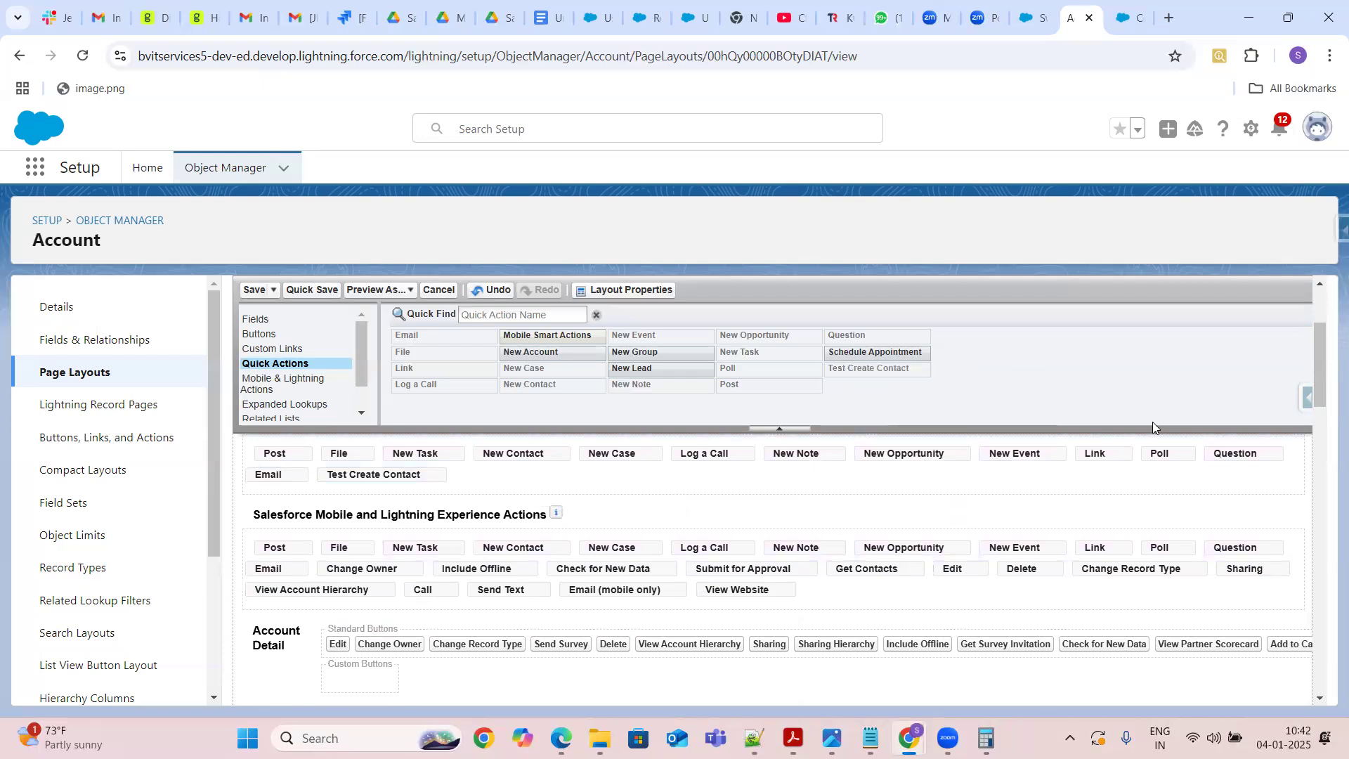
Add Test Create Contact from Mobile & Lightning Actions to the Salesforce Mobile and Lightning Experience Actions section, then save the layout
{"action": "left_click", "coordinate": [1319, 284]}
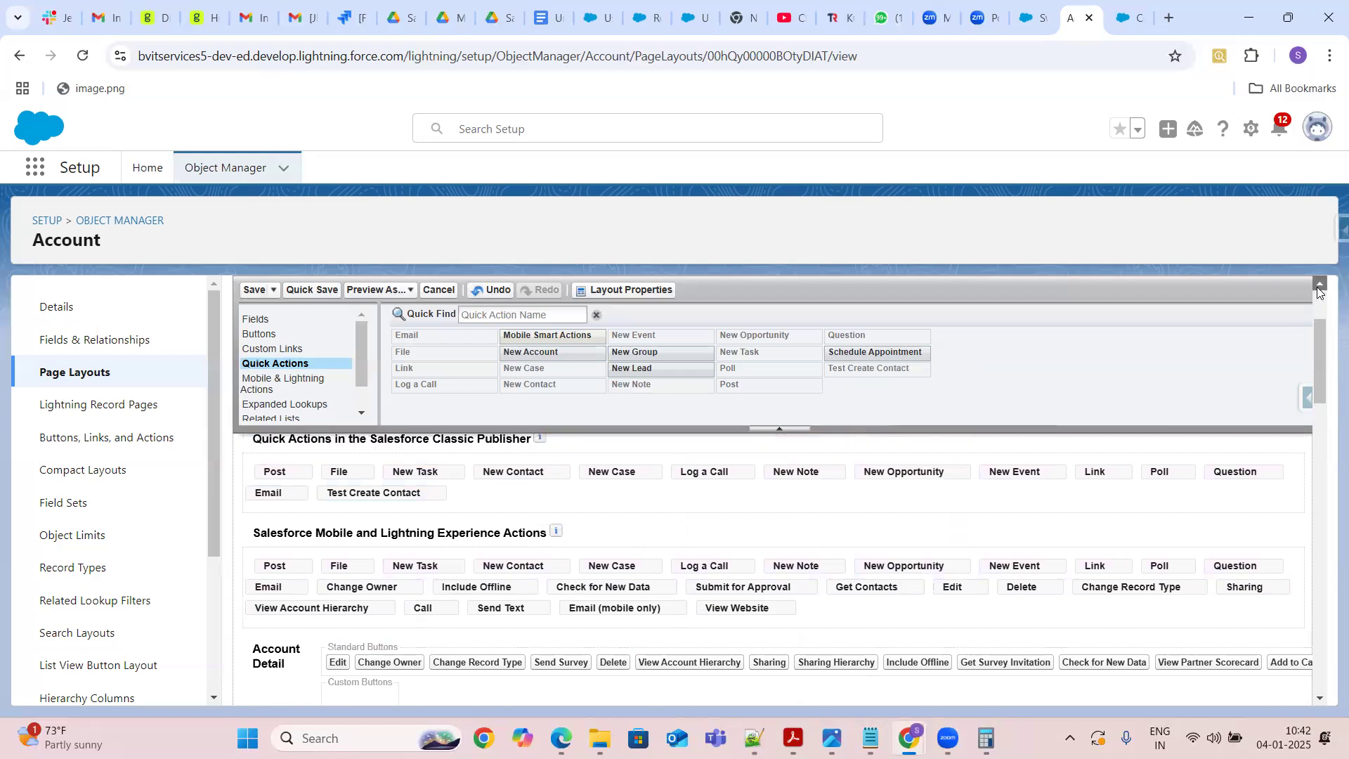
{"action": "left_click", "coordinate": [1319, 283]}
{"action": "left_click", "coordinate": [1319, 285]}
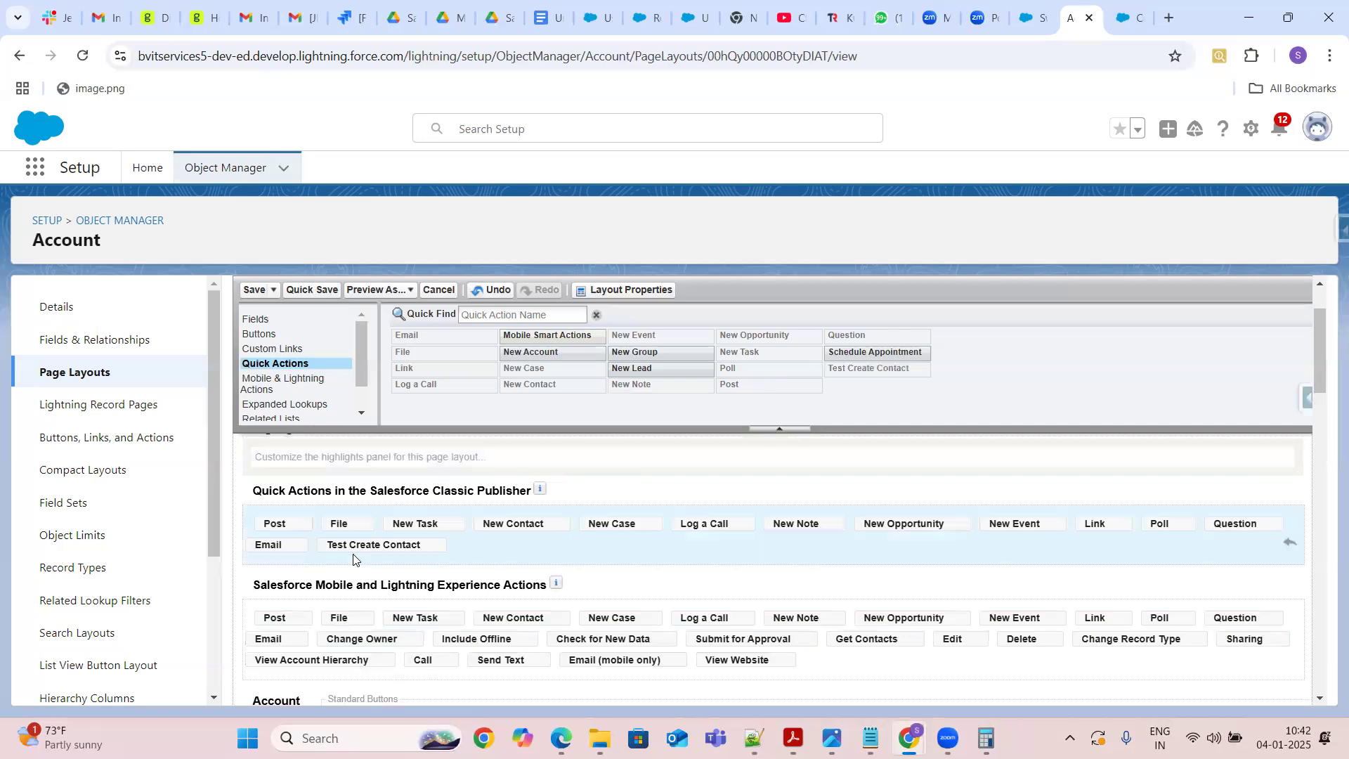
{"action": "mouse_move", "coordinate": [540, 492]}
{"action": "left_click", "coordinate": [289, 386]}
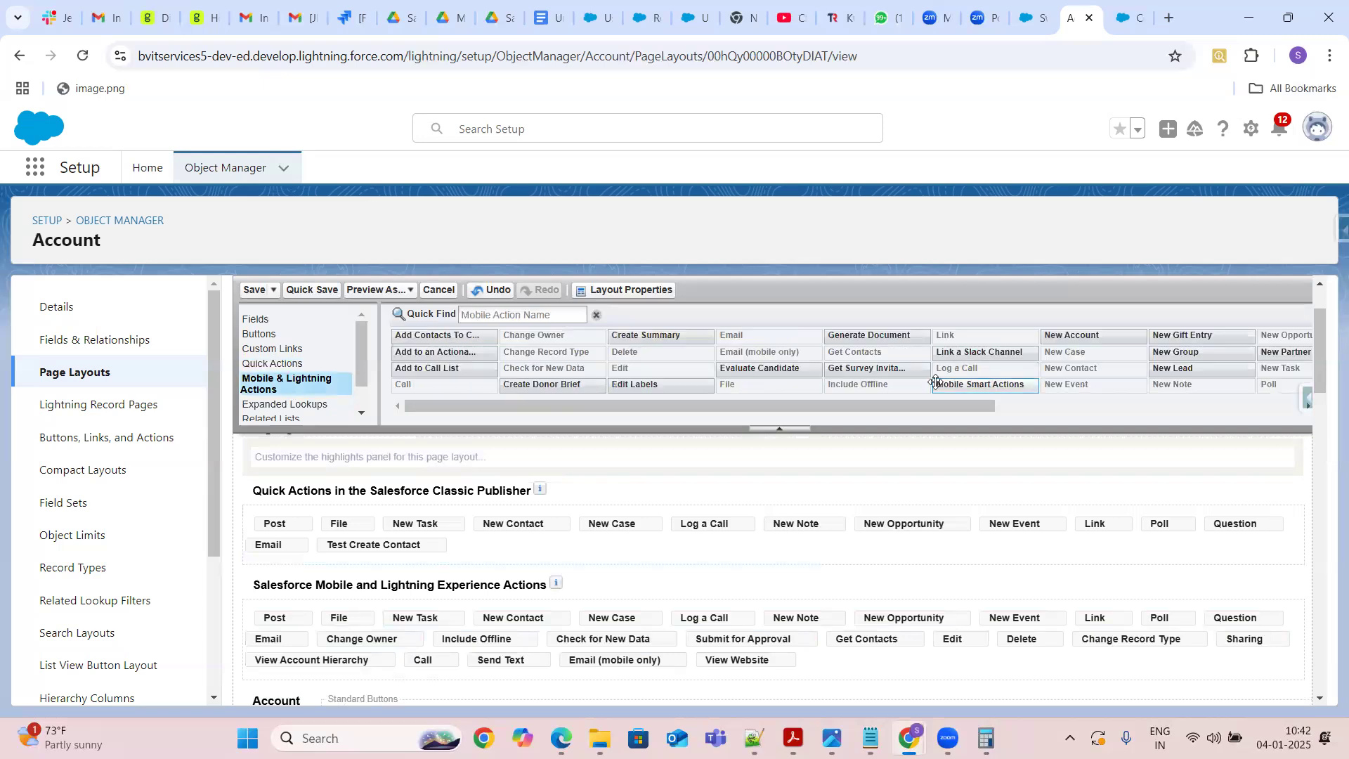
{"action": "left_click_drag", "start_coordinate": [825, 408], "coordinate": [1198, 413]}
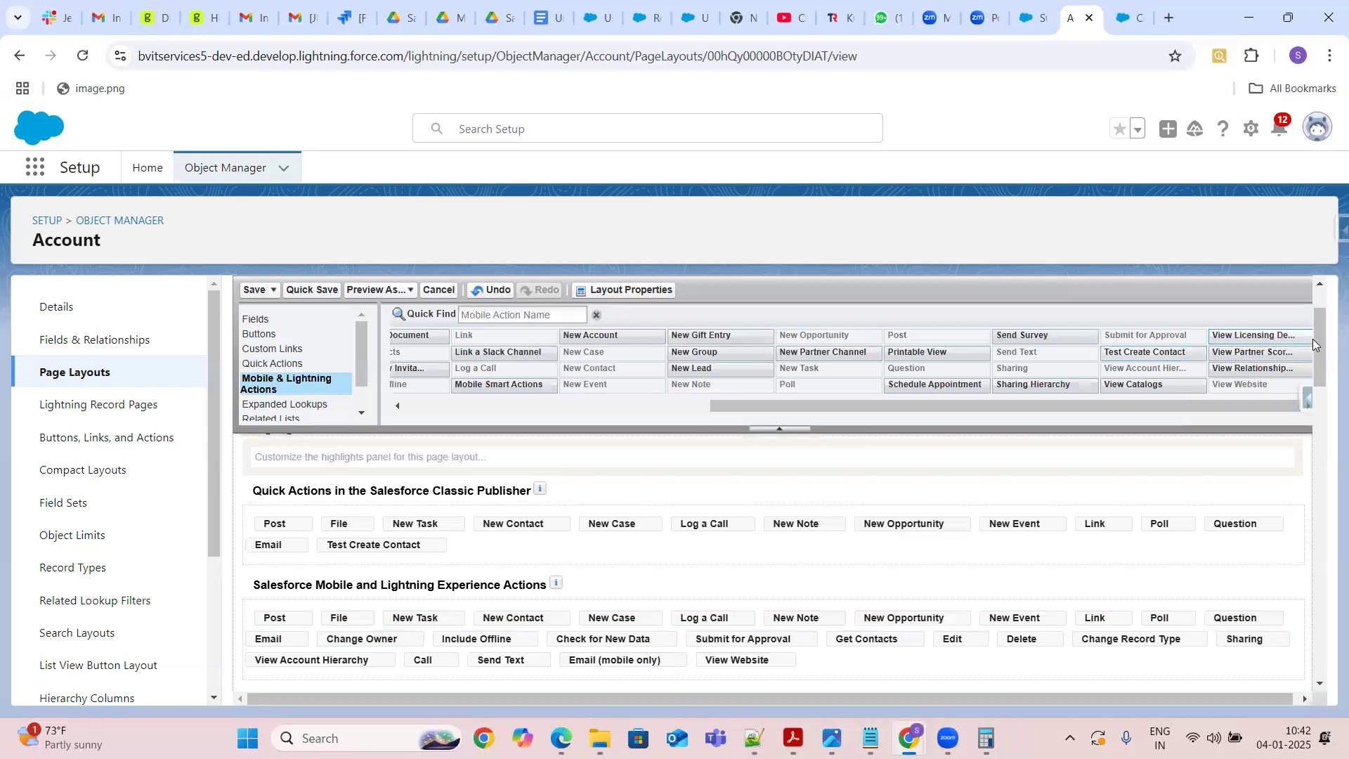
{"action": "left_click_drag", "start_coordinate": [1321, 341], "coordinate": [1321, 333]}
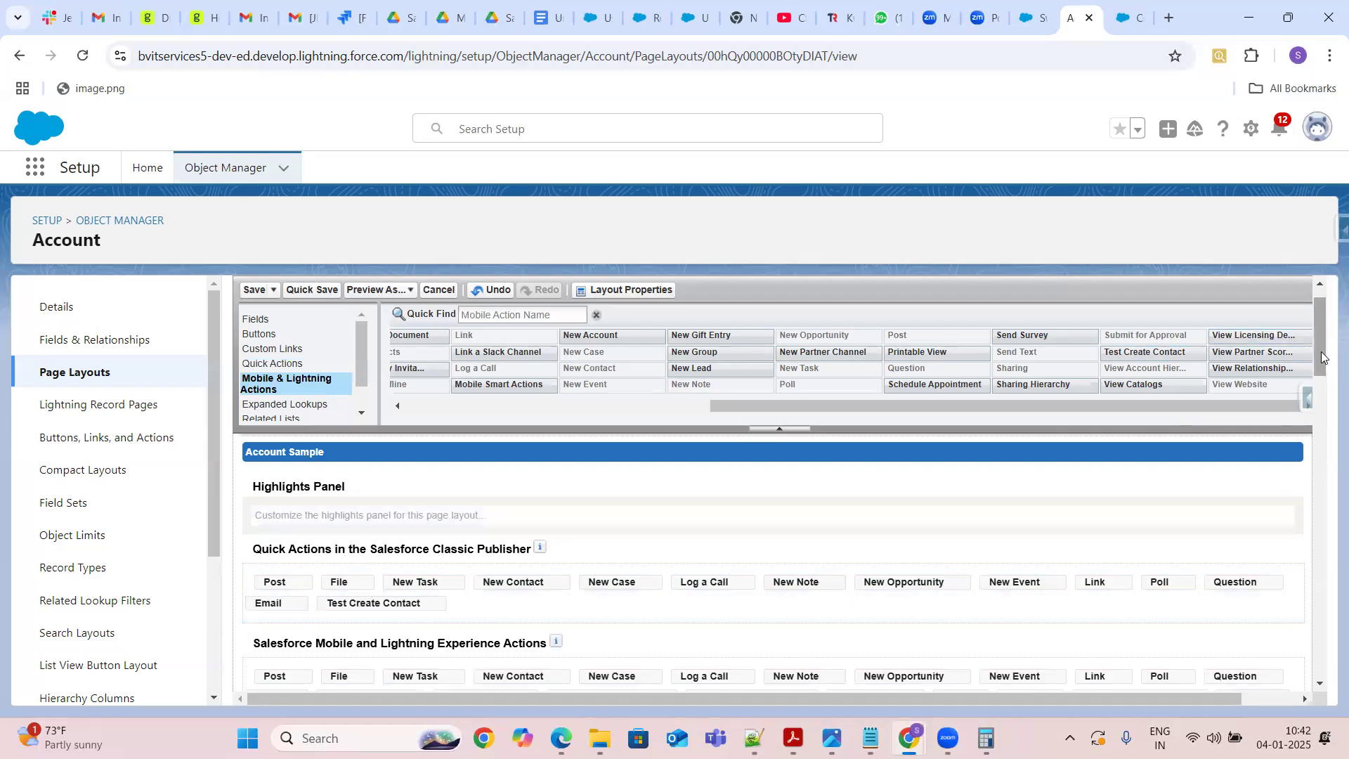
{"action": "left_click_drag", "start_coordinate": [1324, 347], "coordinate": [1327, 380]}
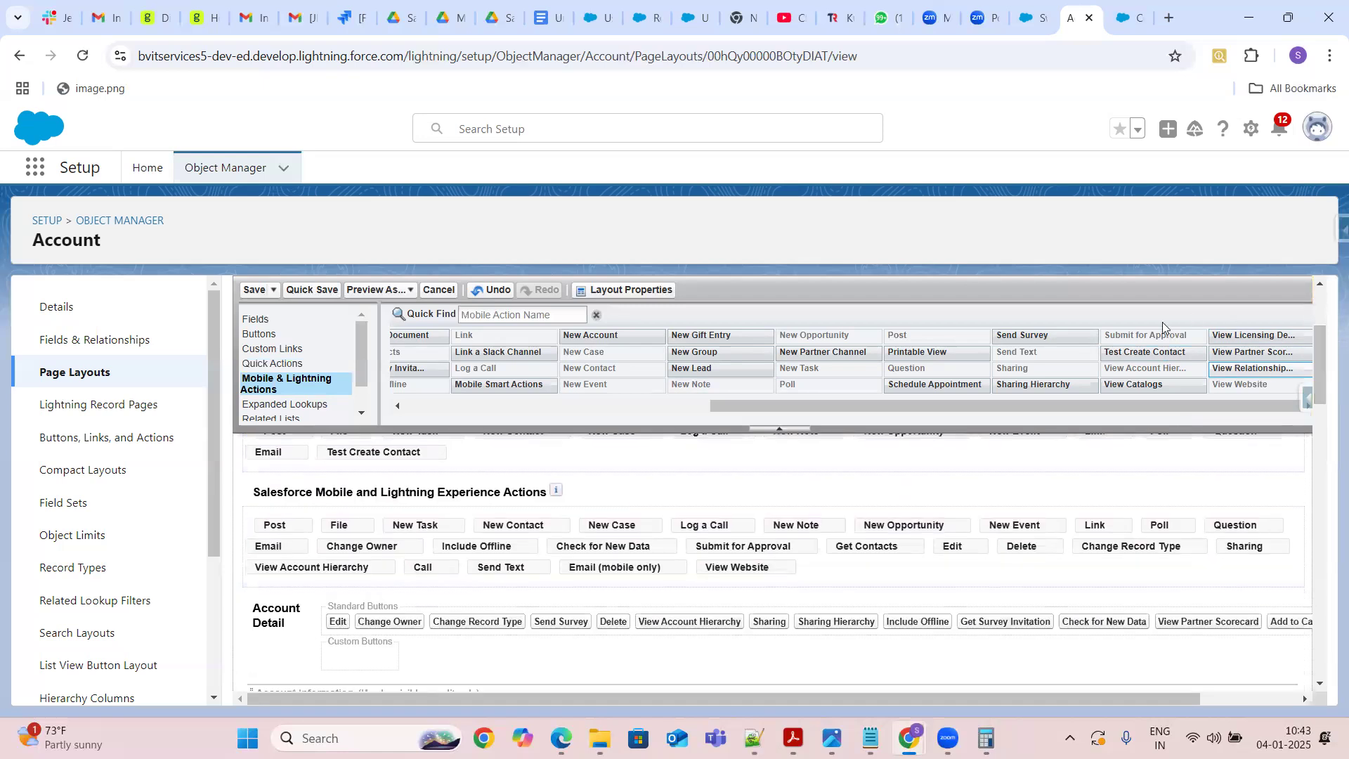
{"action": "mouse_move", "coordinate": [1157, 355]}
{"action": "left_mouse_down"}
{"action": "mouse_move", "coordinate": [1002, 546]}
{"action": "mouse_move", "coordinate": [878, 577]}
{"action": "left_mouse_up"}
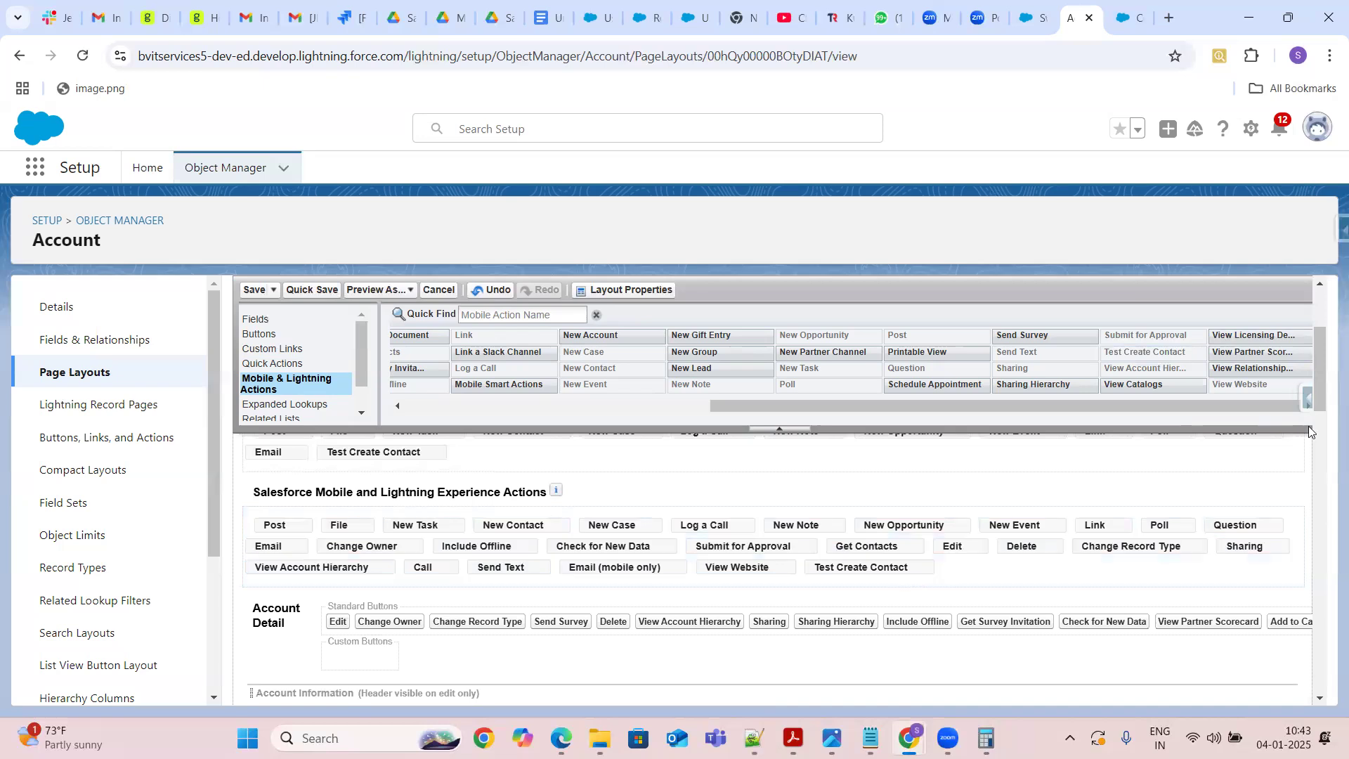
{"action": "mouse_move", "coordinate": [1317, 375]}
{"action": "left_mouse_down"}
{"action": "mouse_move", "coordinate": [1320, 343]}
{"action": "mouse_move", "coordinate": [1321, 364]}
{"action": "left_mouse_up"}
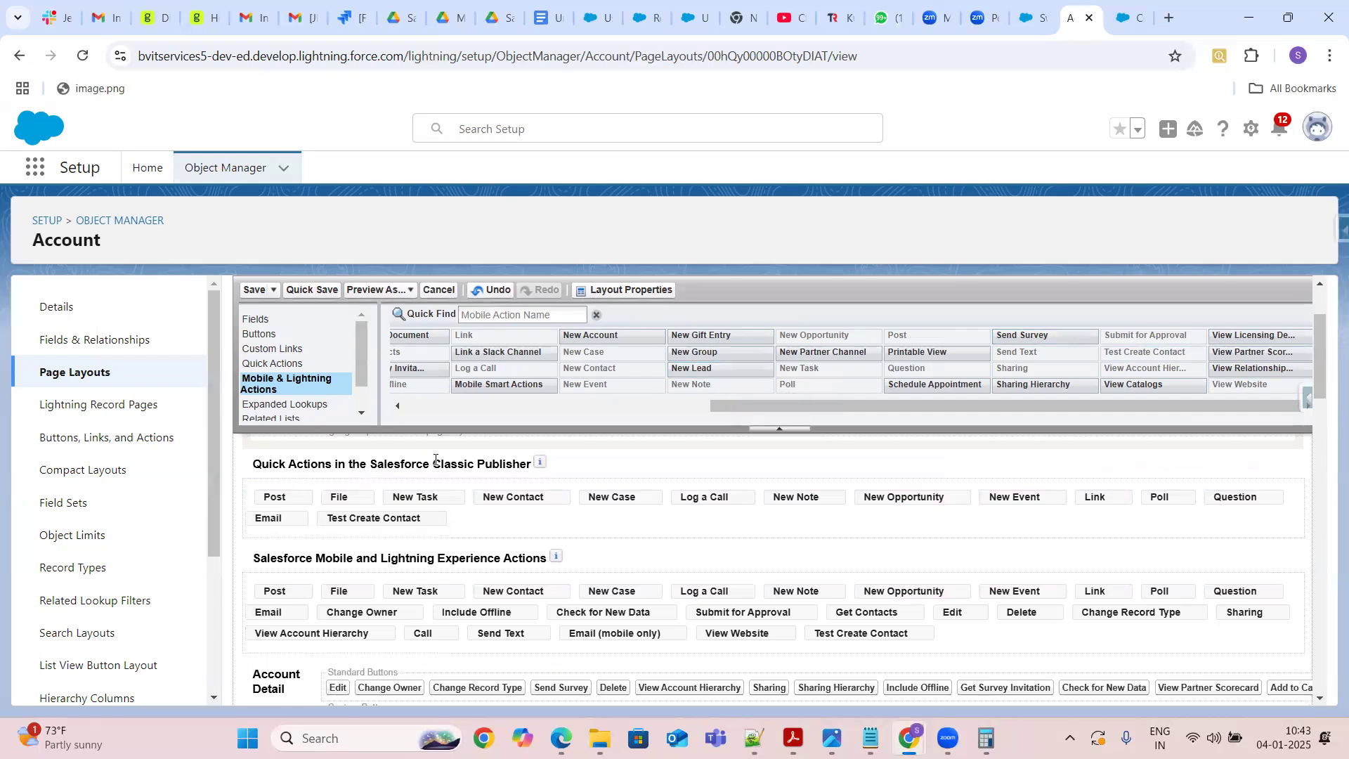
{"action": "mouse_move", "coordinate": [540, 468]}
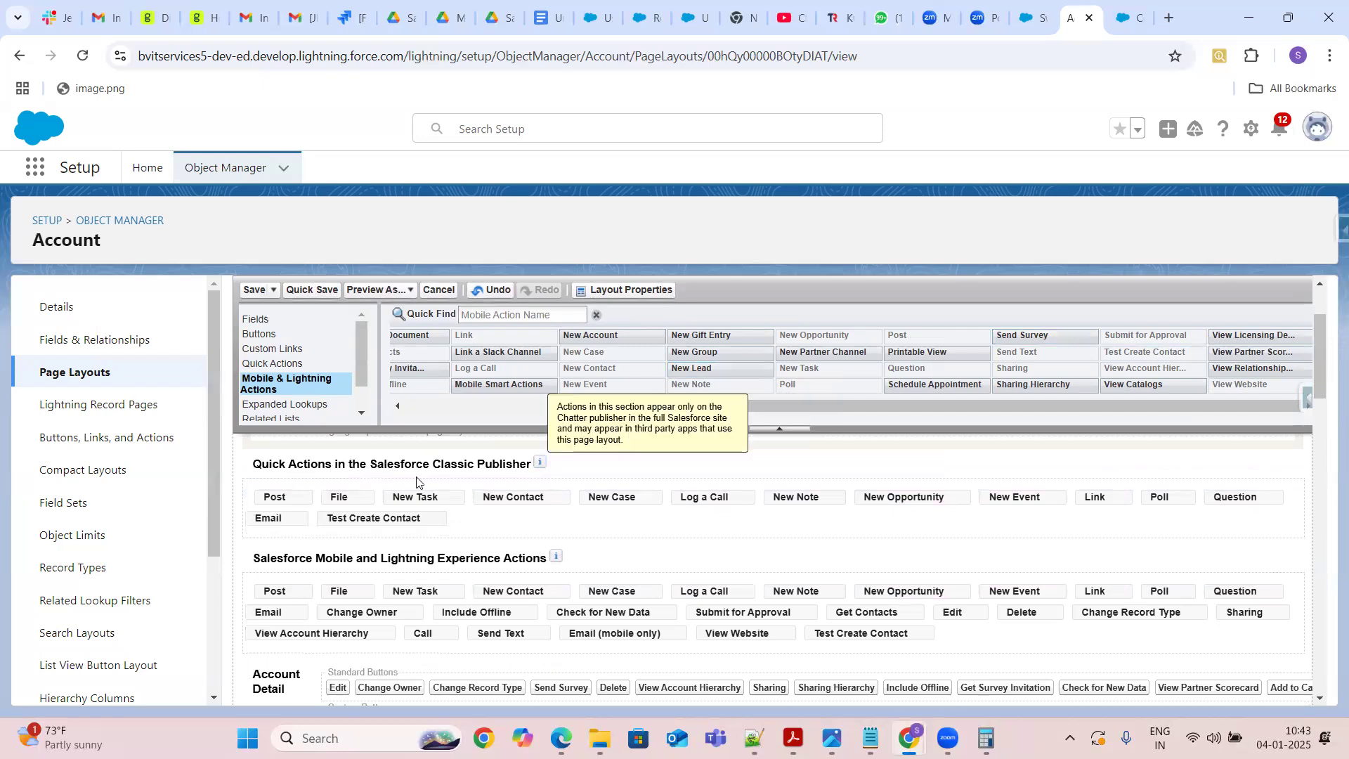
{"action": "left_click", "coordinate": [252, 291]}
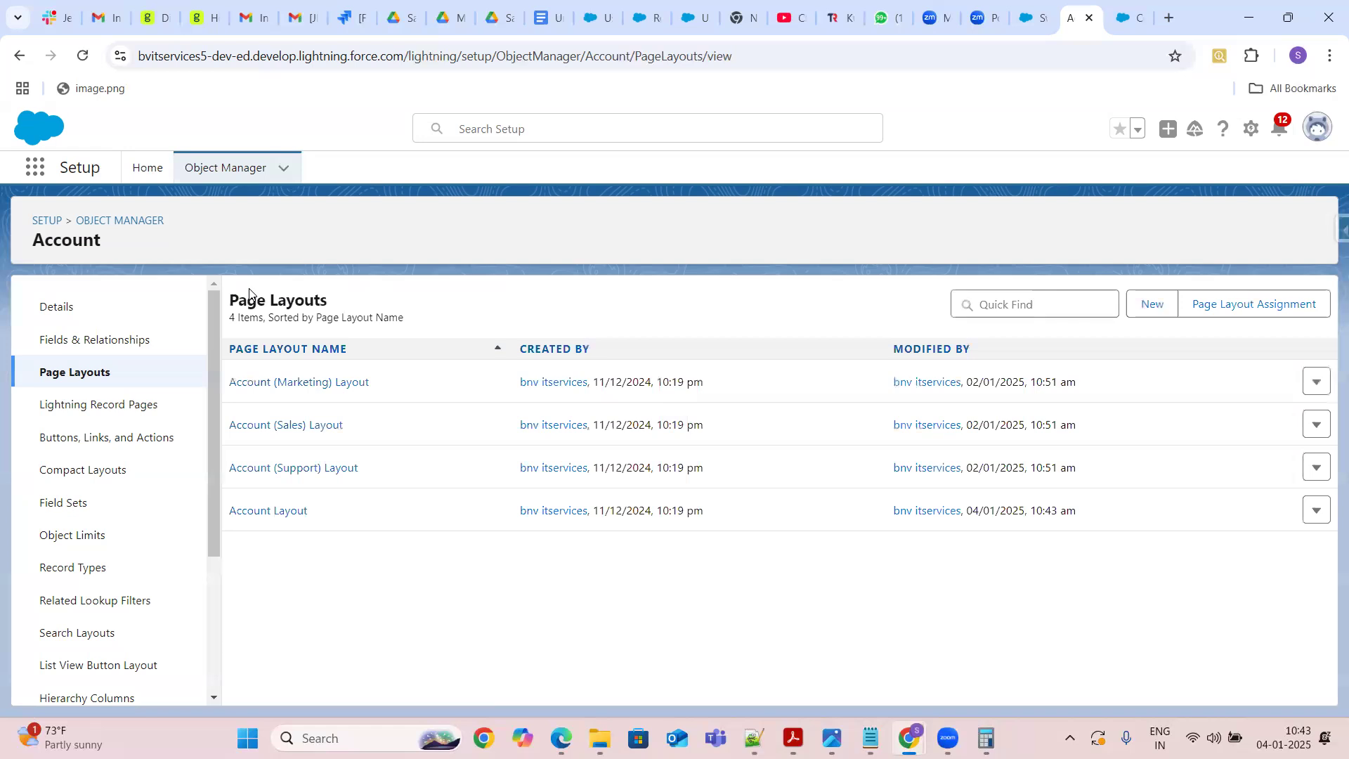
Launch the Test Create Contact action from the refreshed Swarnaja Account record, review its form, and cancel it
{"action": "left_click", "coordinate": [1031, 18]}
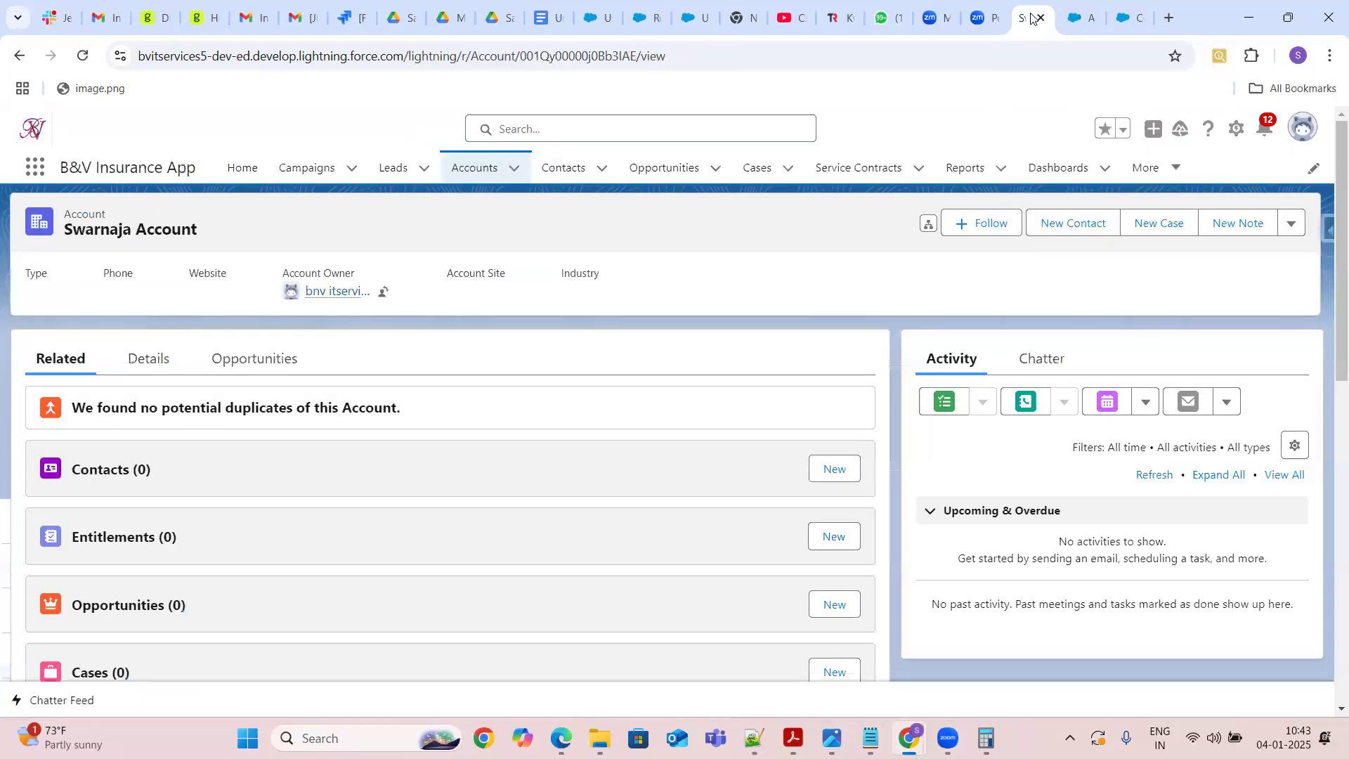
{"action": "left_click", "coordinate": [82, 58]}
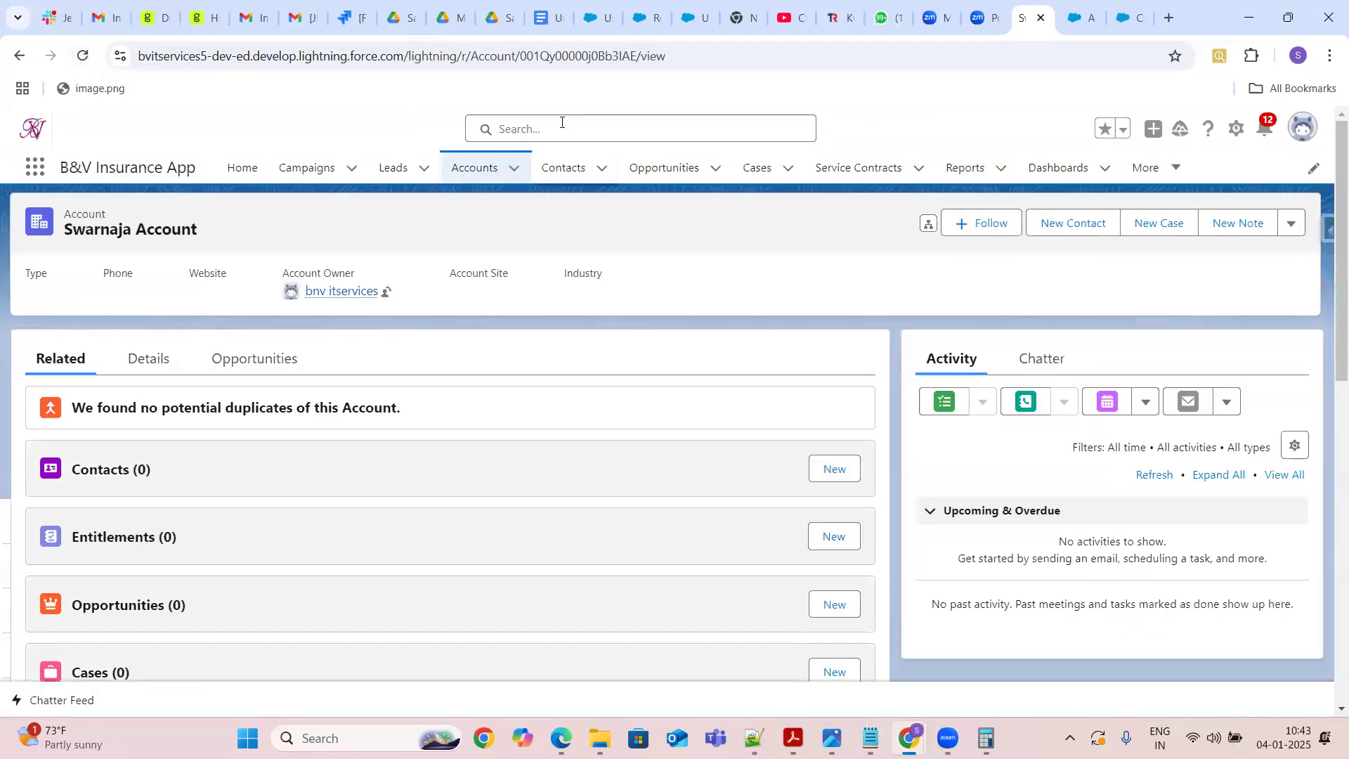
{"action": "left_click", "coordinate": [1291, 228]}
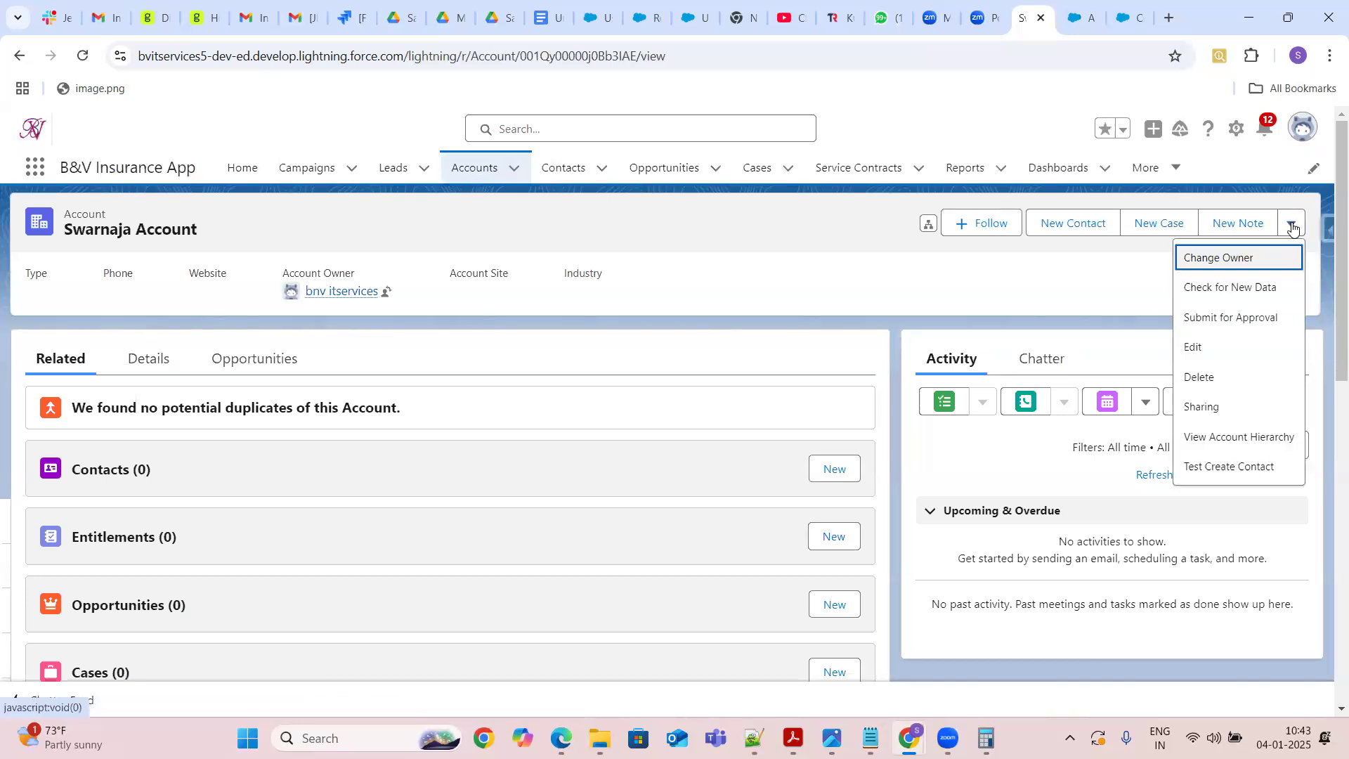
{"action": "left_click", "coordinate": [1209, 475]}
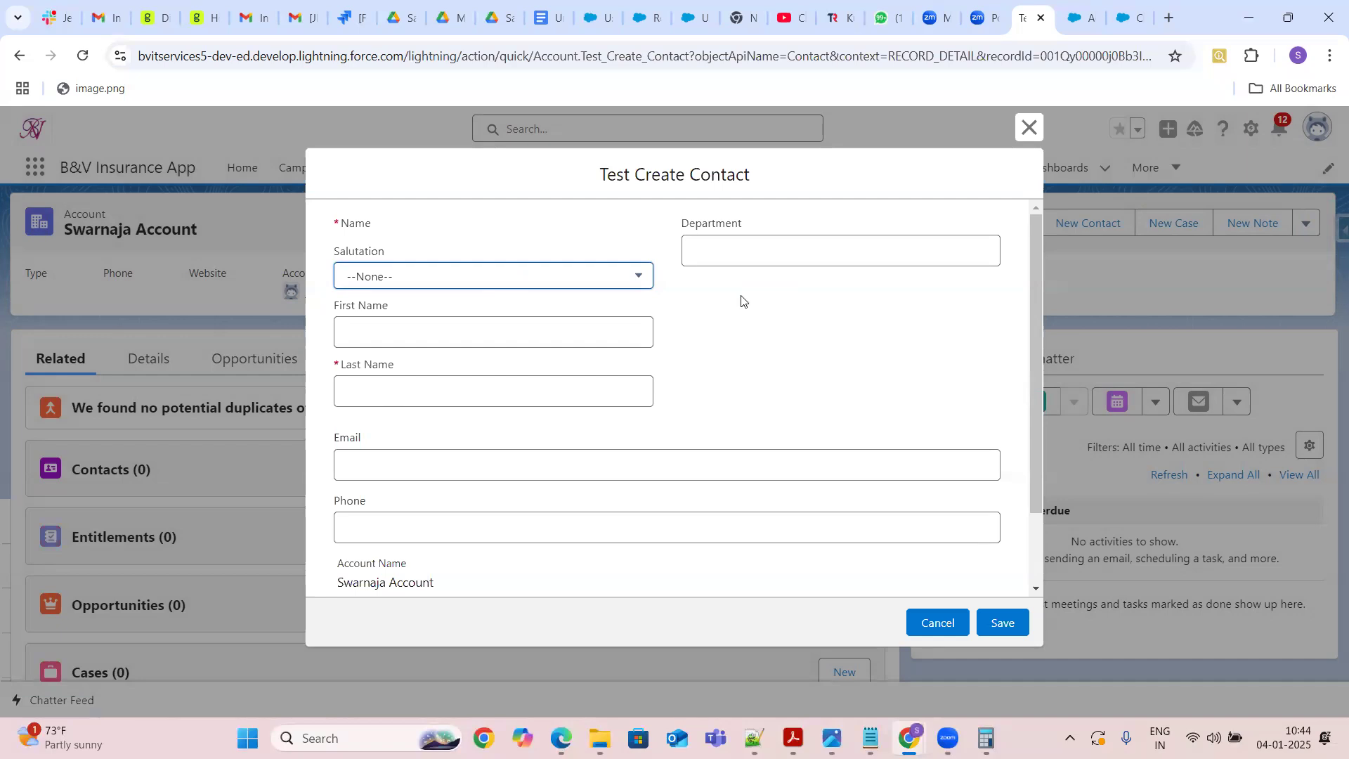
{"action": "left_click_drag", "start_coordinate": [1033, 290], "coordinate": [1042, 445]}
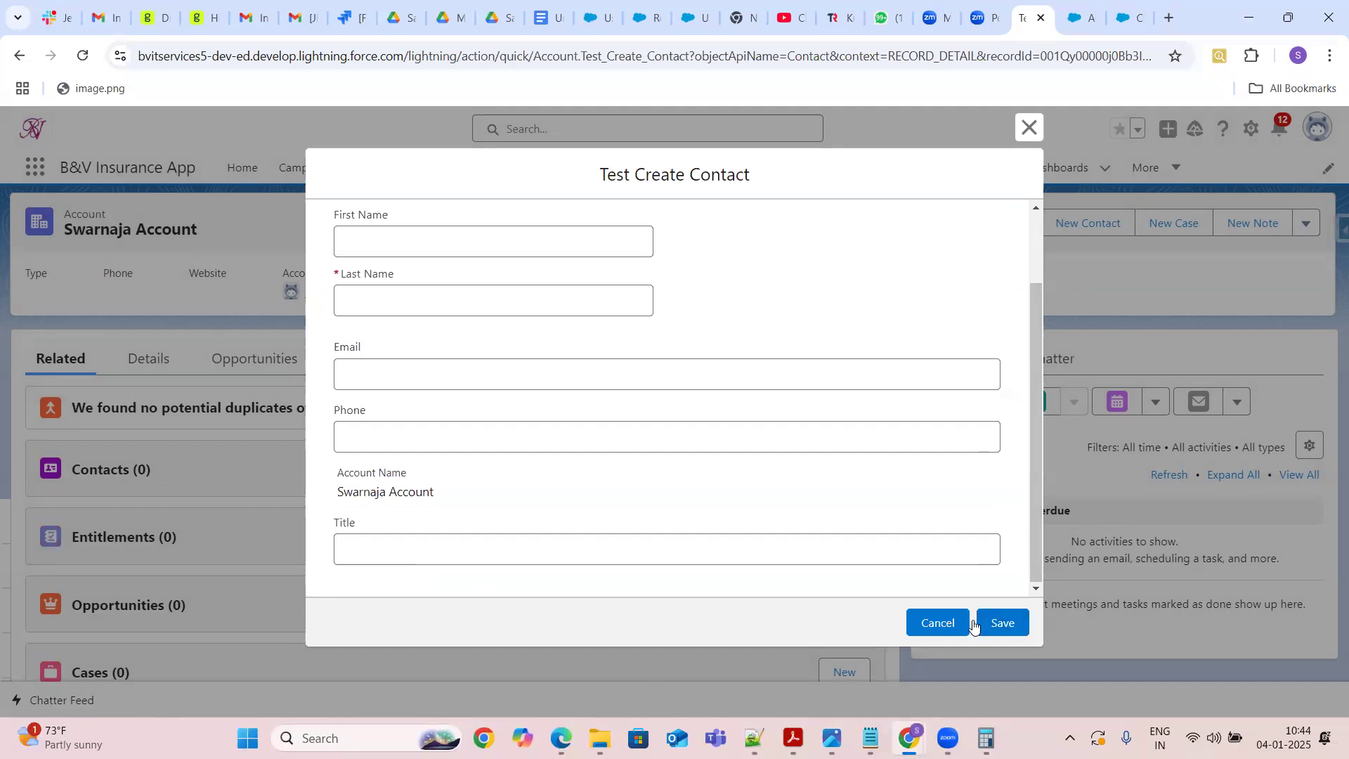
{"action": "left_click", "coordinate": [928, 636]}
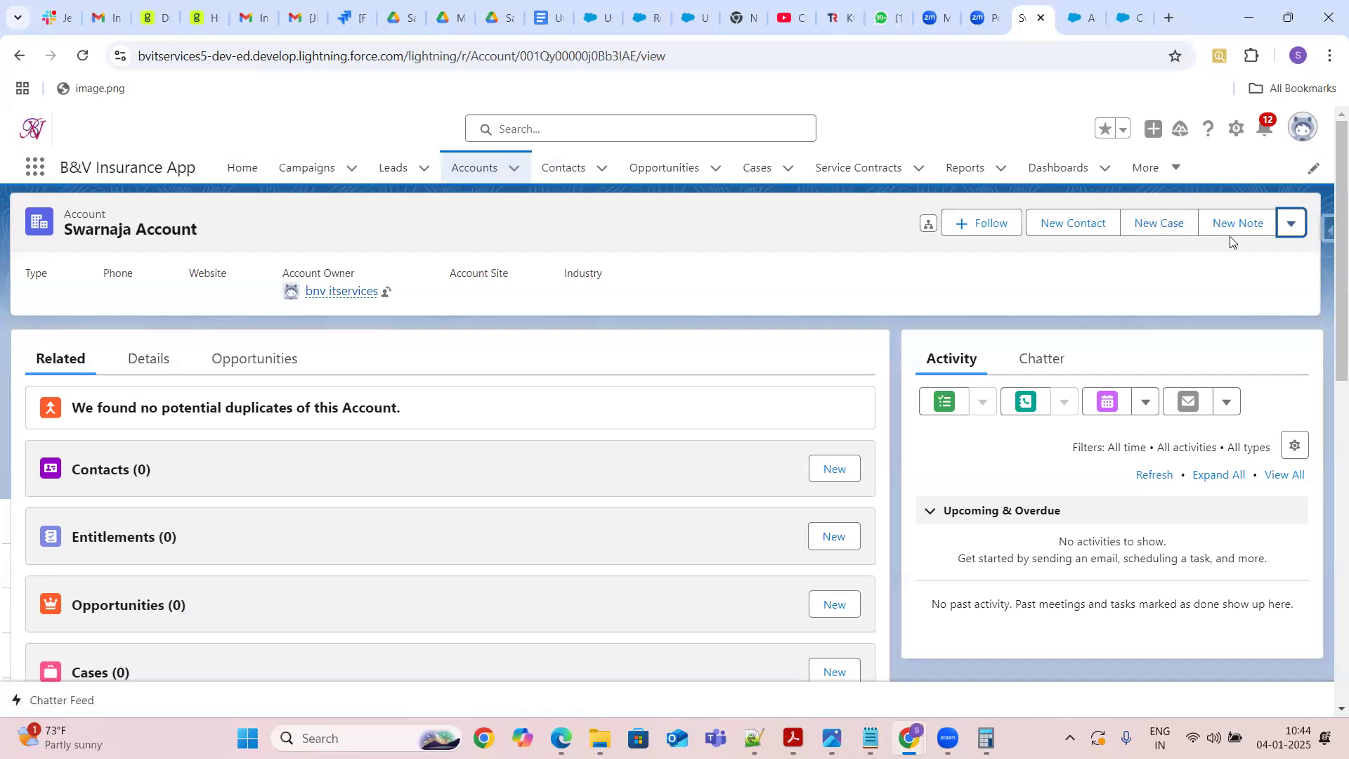
Switch the interface to Salesforce Classic
{"action": "left_click", "coordinate": [1289, 226]}
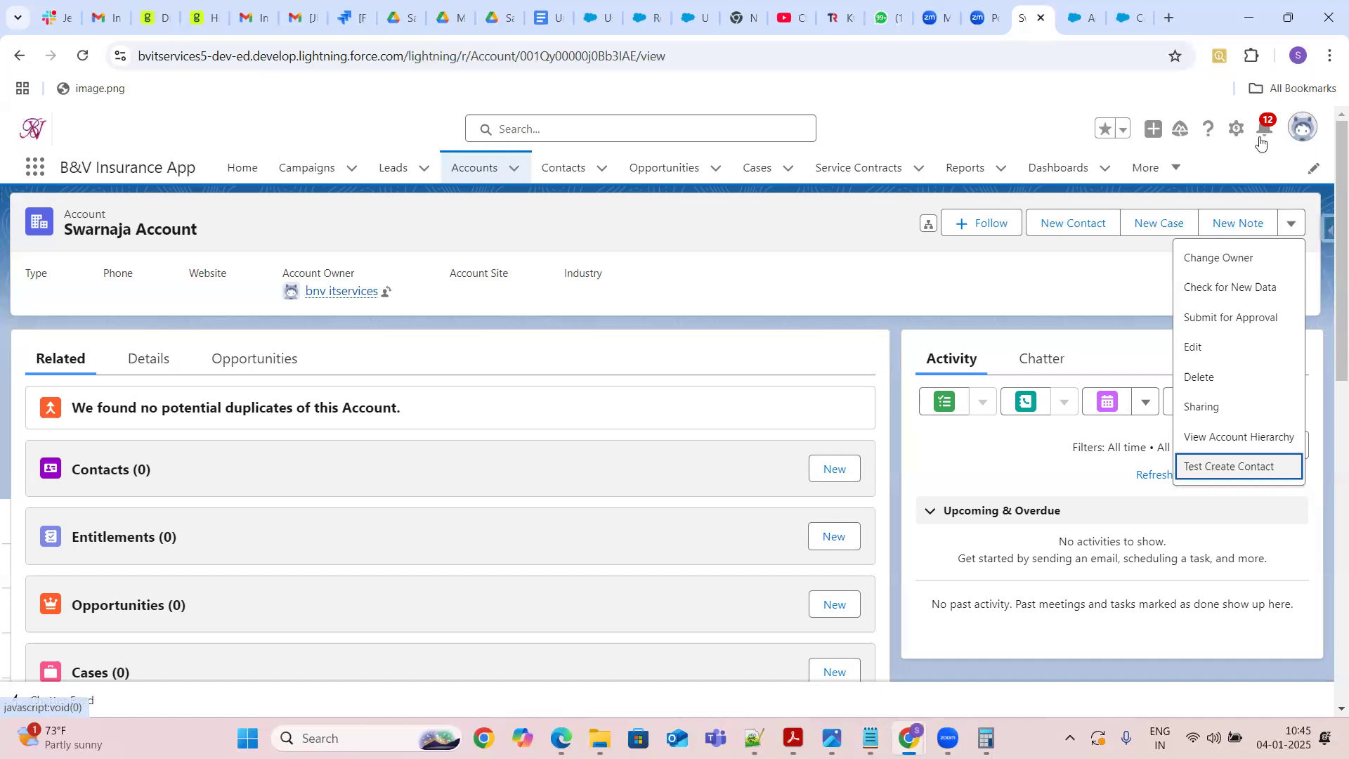
{"action": "left_click", "coordinate": [1236, 131]}
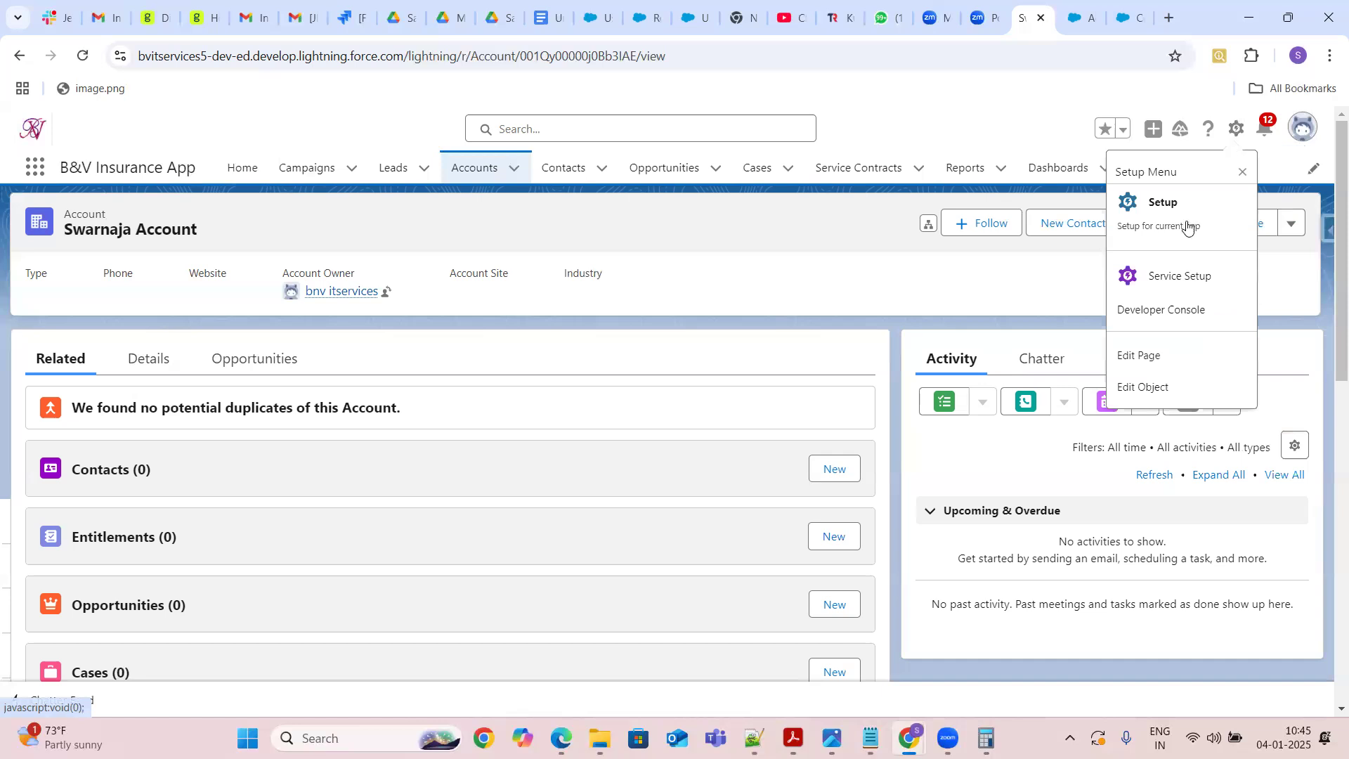
{"action": "left_click", "coordinate": [1300, 134]}
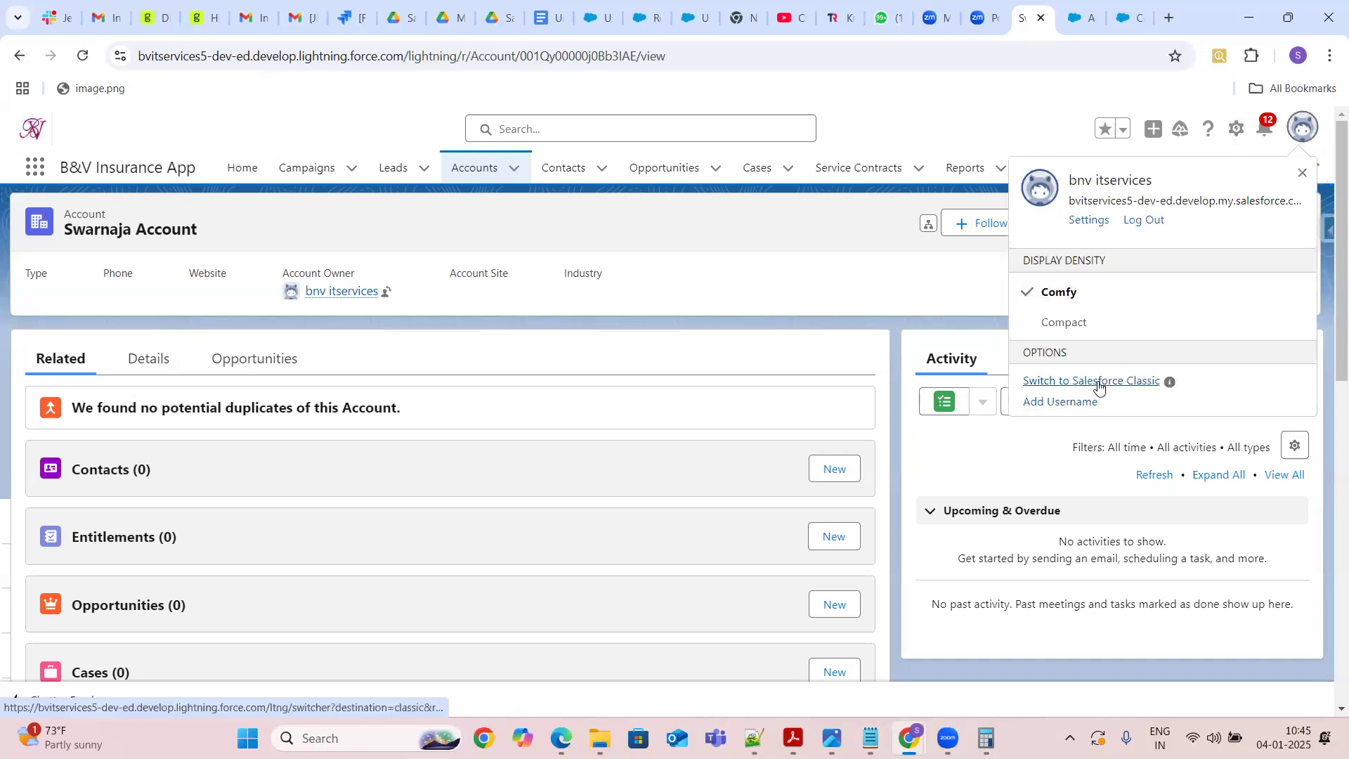
{"action": "left_click", "coordinate": [1098, 383]}
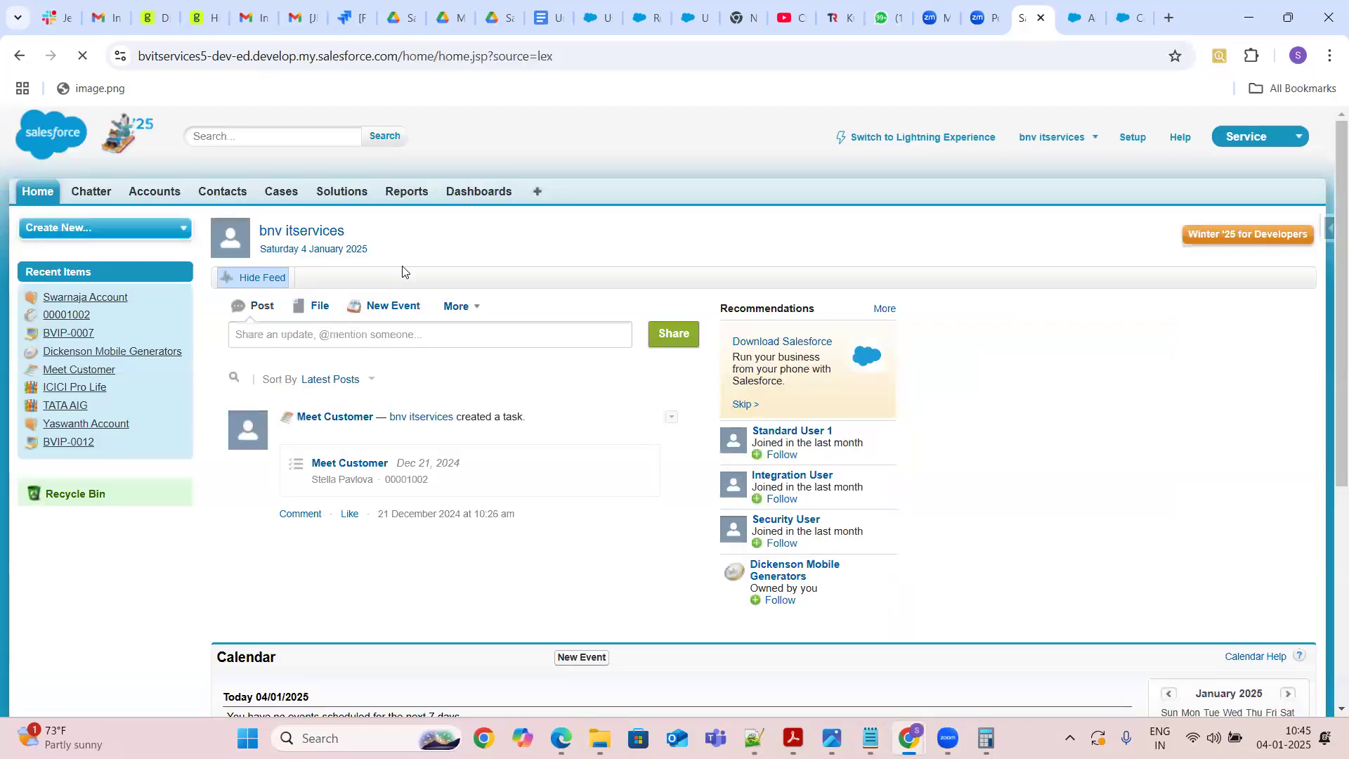
Open the Swarnaja Account record from the Accounts tab and review its Classic detail page
{"action": "left_click", "coordinate": [163, 190]}
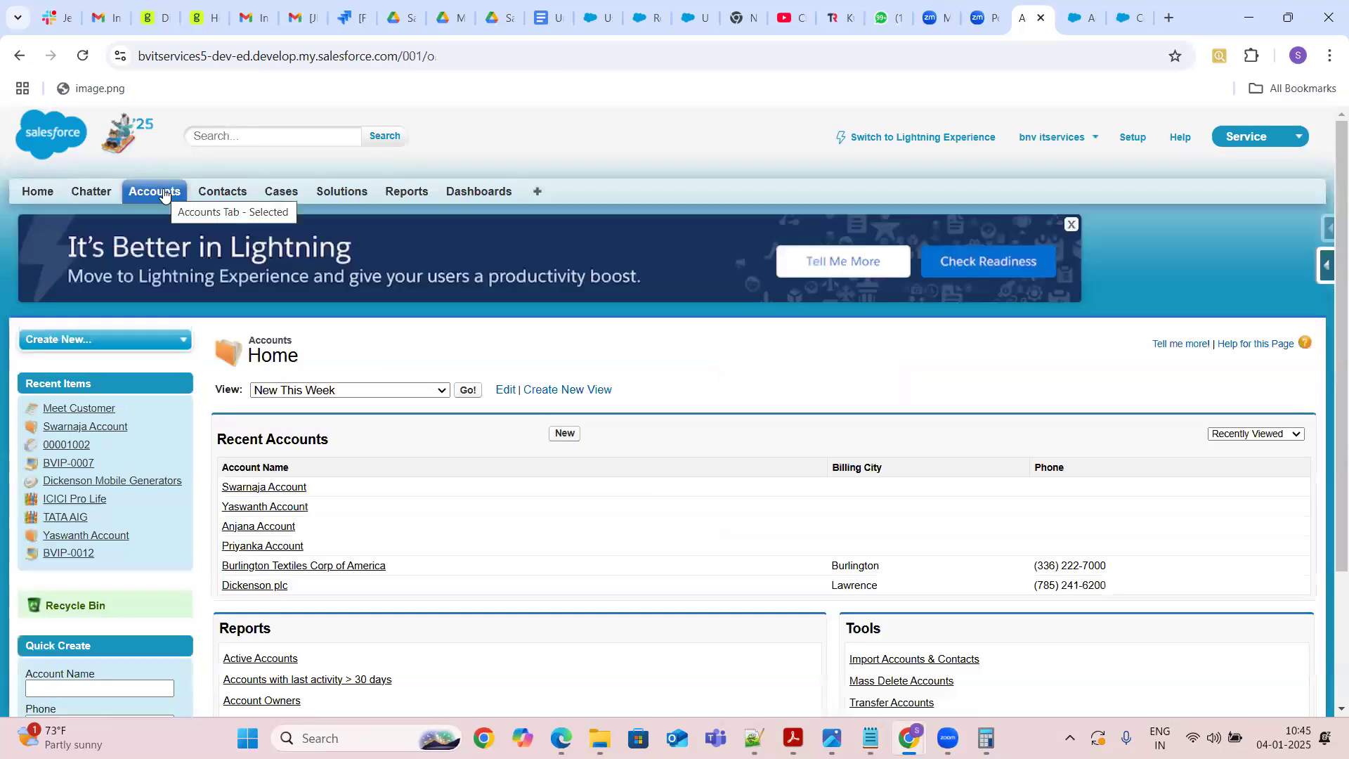
{"action": "left_click", "coordinate": [270, 488]}
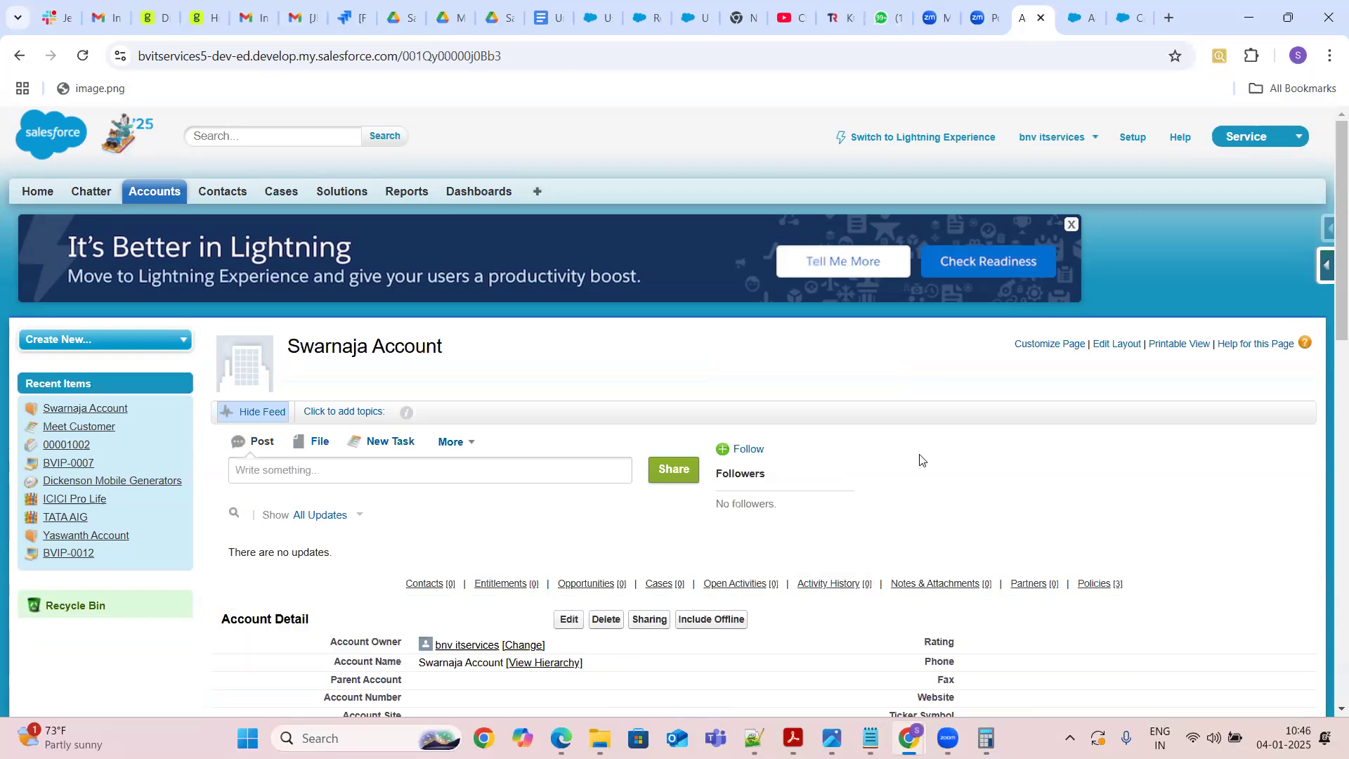
{"action": "mouse_move", "coordinate": [586, 584]}
{"action": "scroll", "coordinate": [1327, 711], "scroll_direction": "down", "scroll_amount": 4}
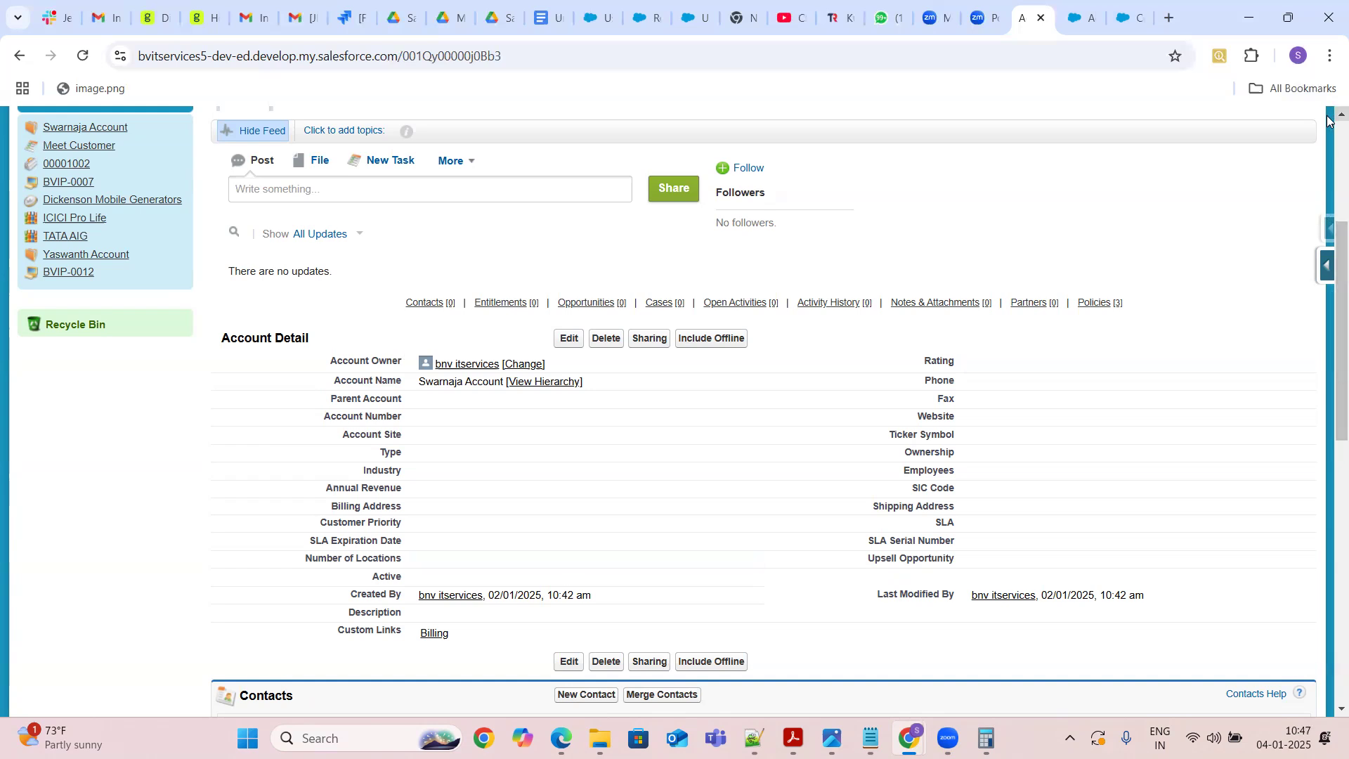
{"action": "scroll", "coordinate": [1326, 120], "scroll_direction": "up", "scroll_amount": 4}
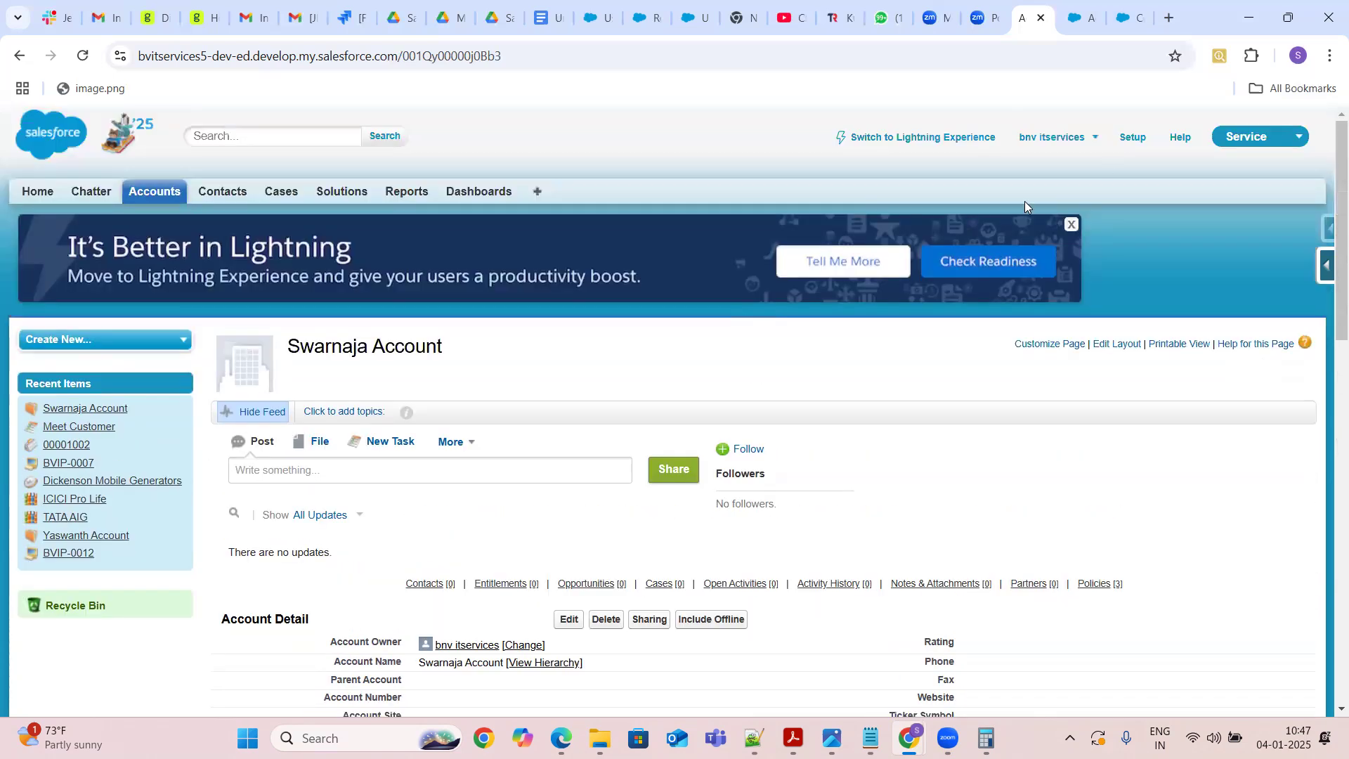
Switch back to Lightning Experience and open the Account object in Object Manager from the record page
{"action": "left_click", "coordinate": [934, 142]}
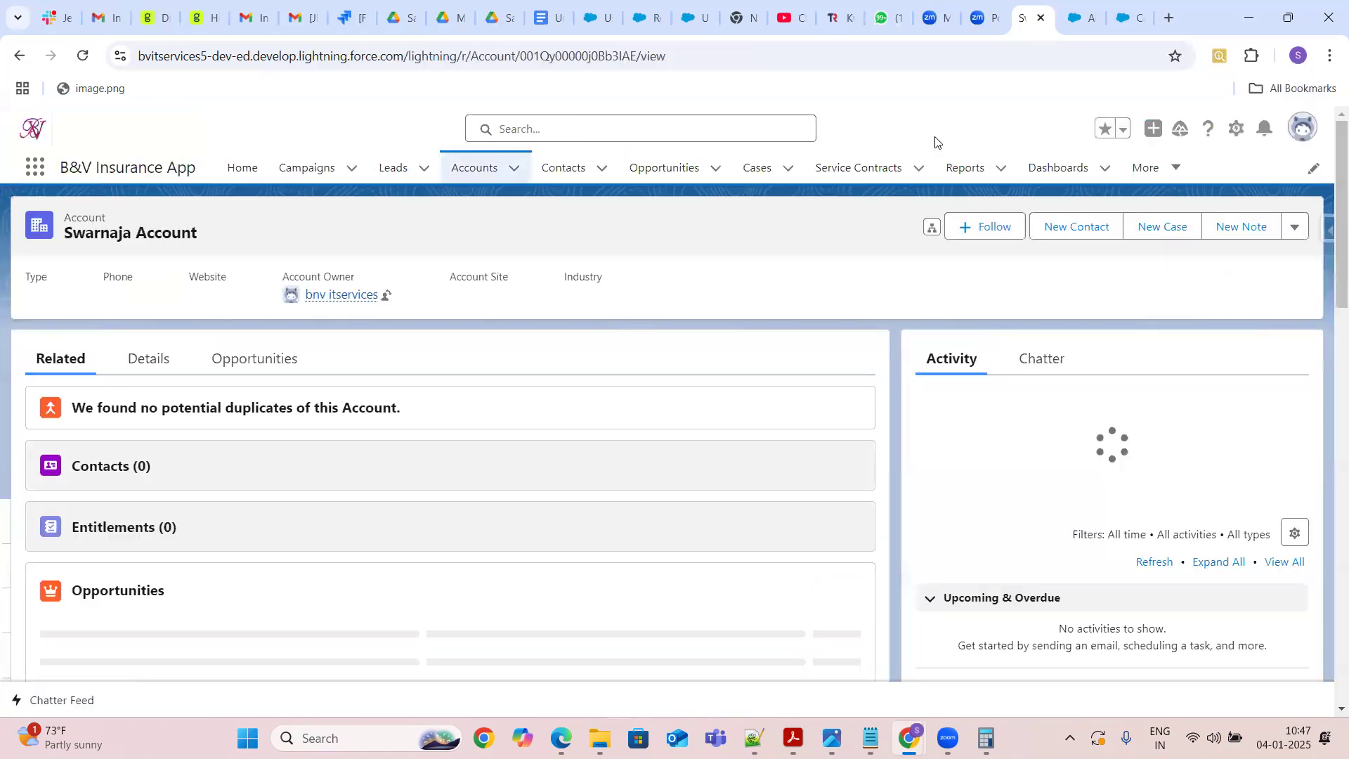
{"action": "left_click", "coordinate": [1291, 224]}
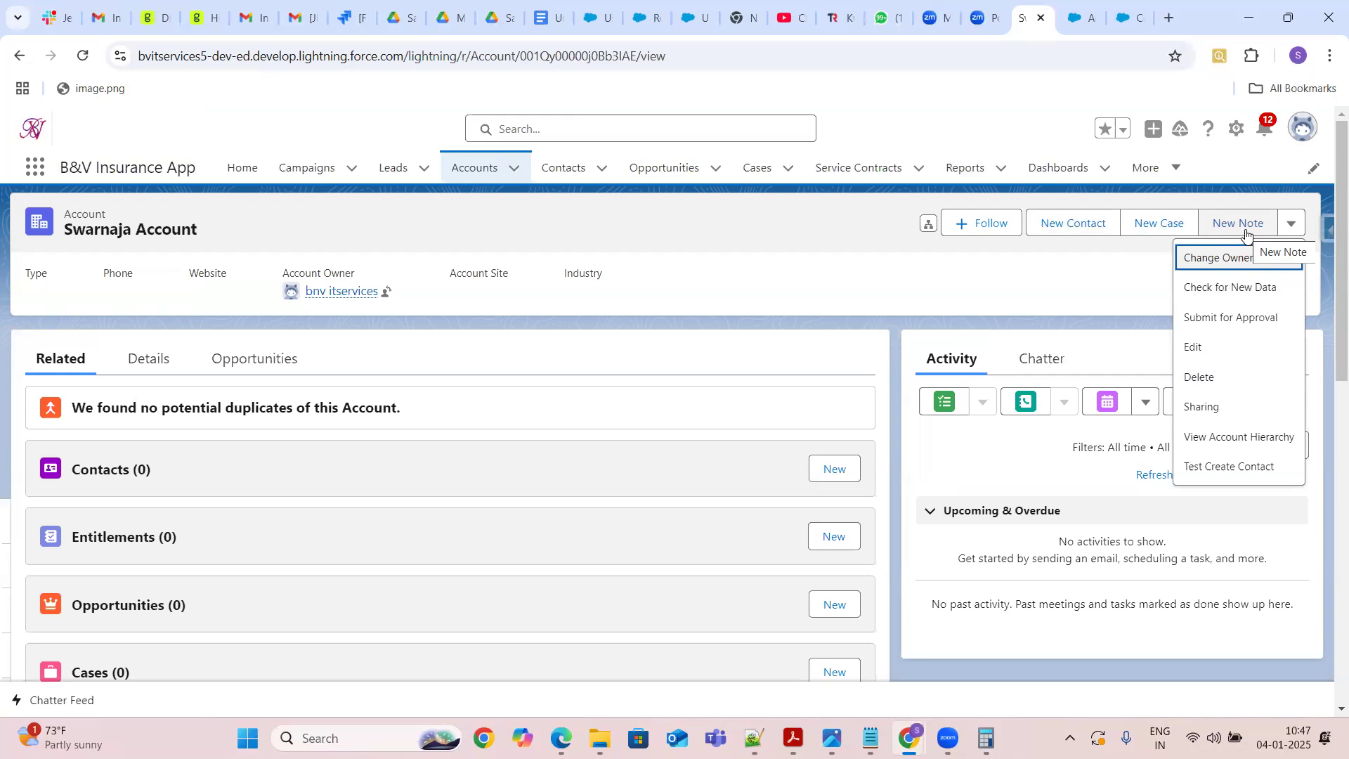
{"action": "left_click", "coordinate": [1237, 129]}
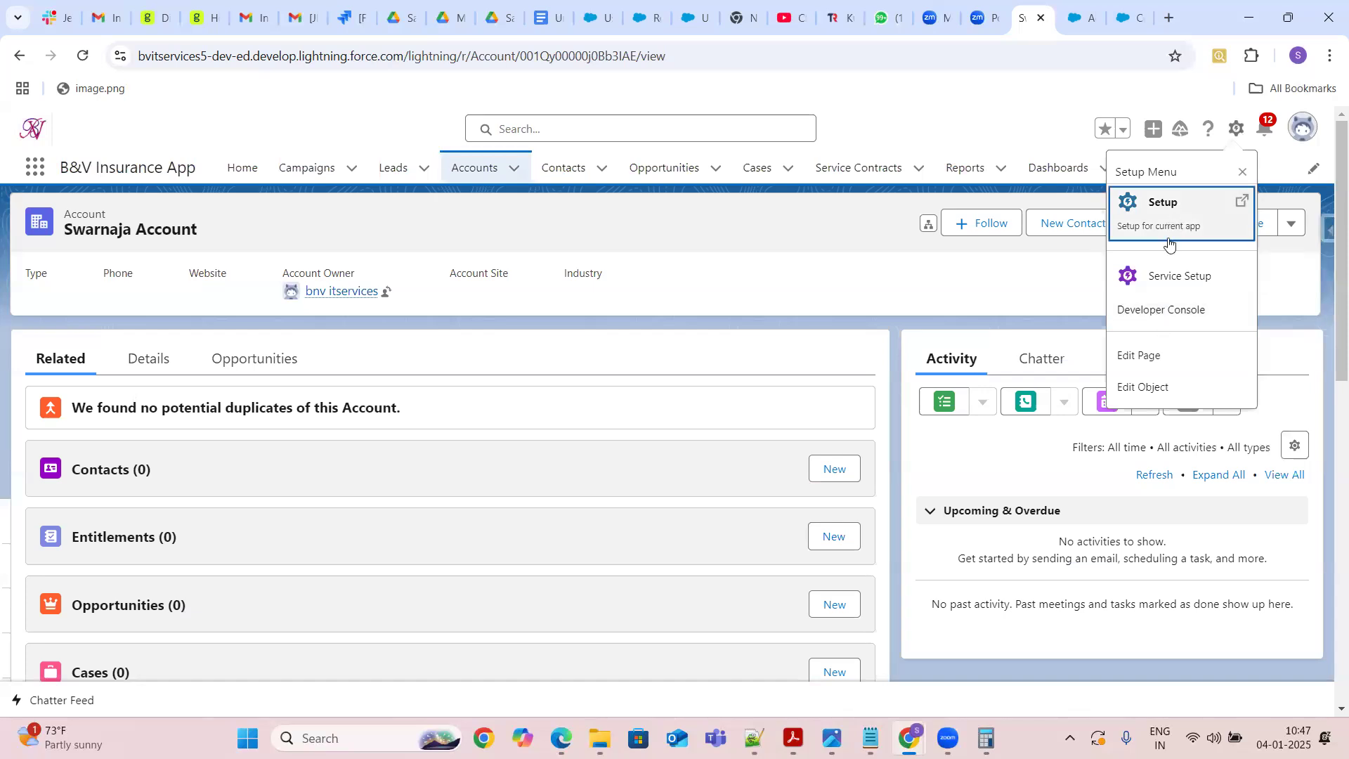
{"action": "left_click", "coordinate": [1144, 387]}
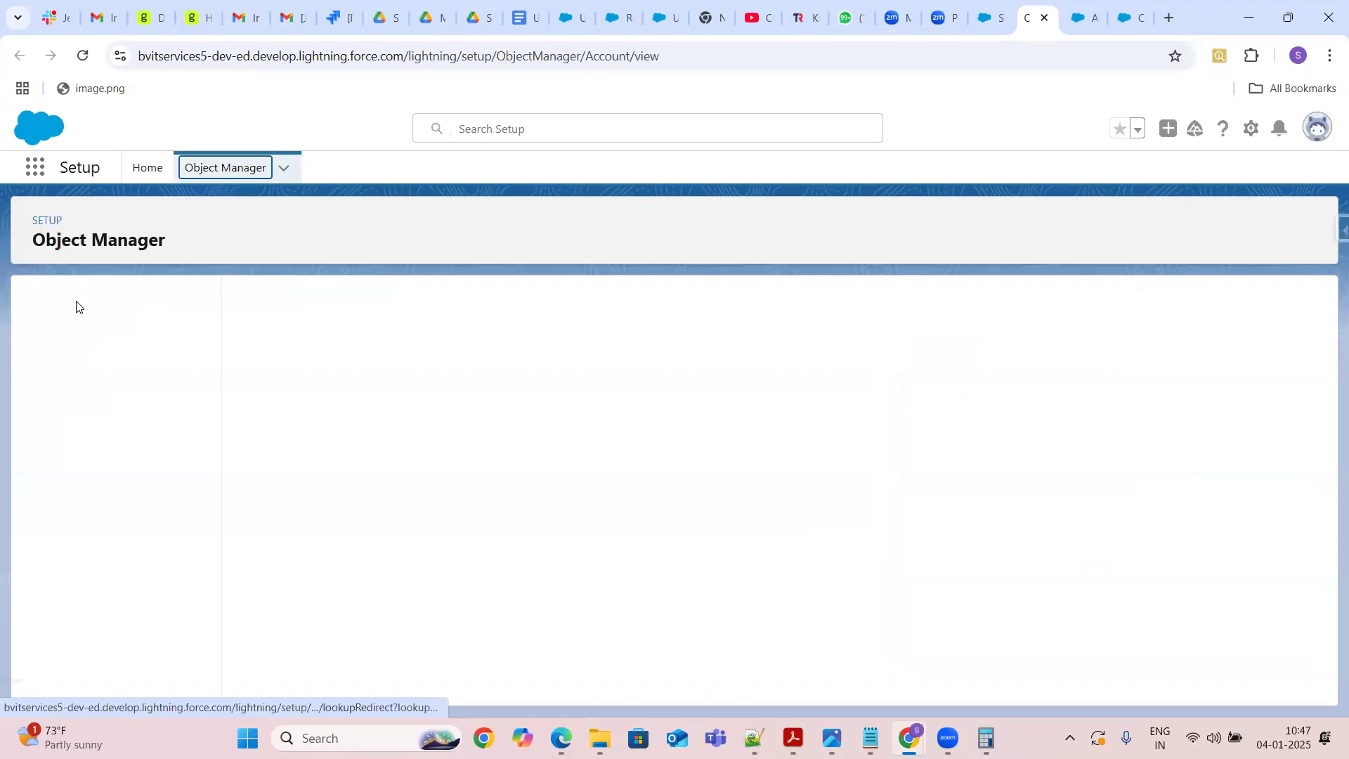
Start a new Account custom button labelled Test Button with name Test_Button, displayed as a Detail Page Button
{"action": "left_click", "coordinate": [98, 445]}
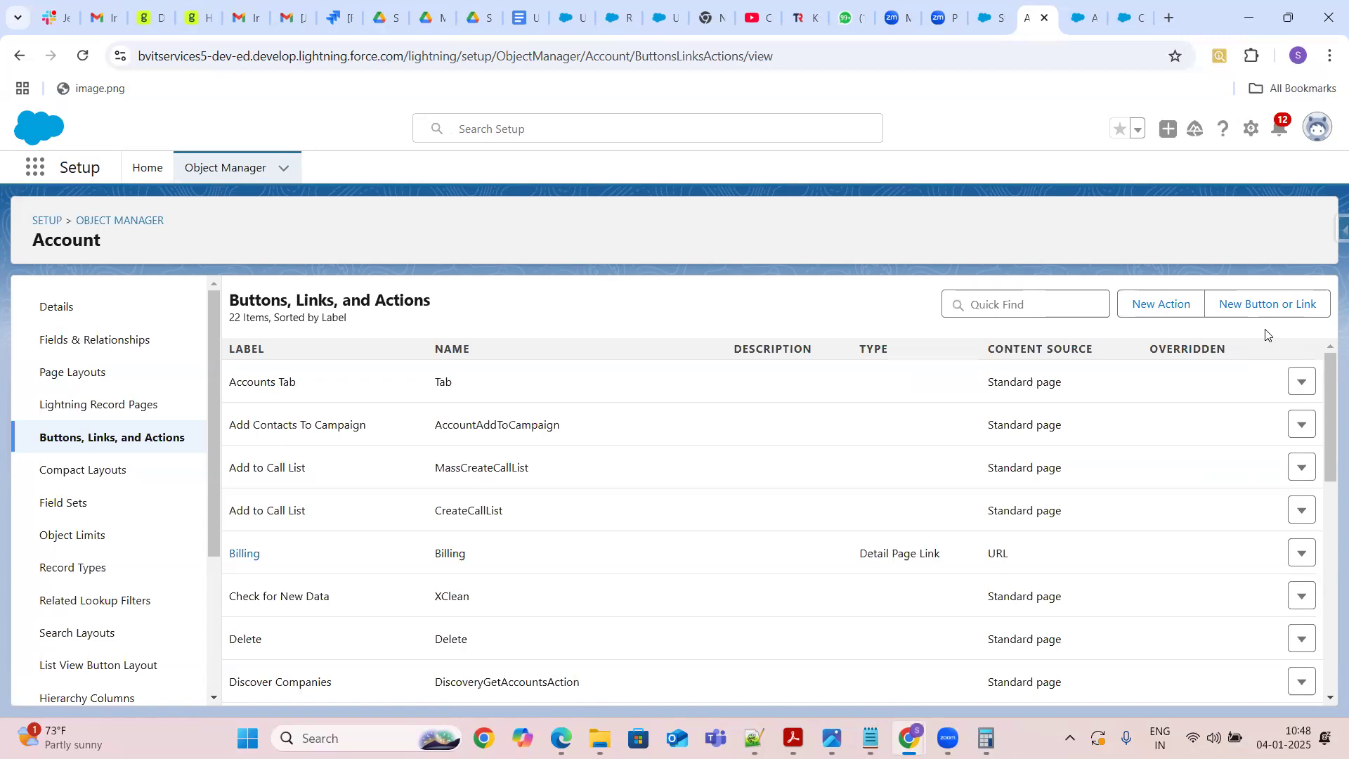
{"action": "left_click", "coordinate": [1258, 310]}
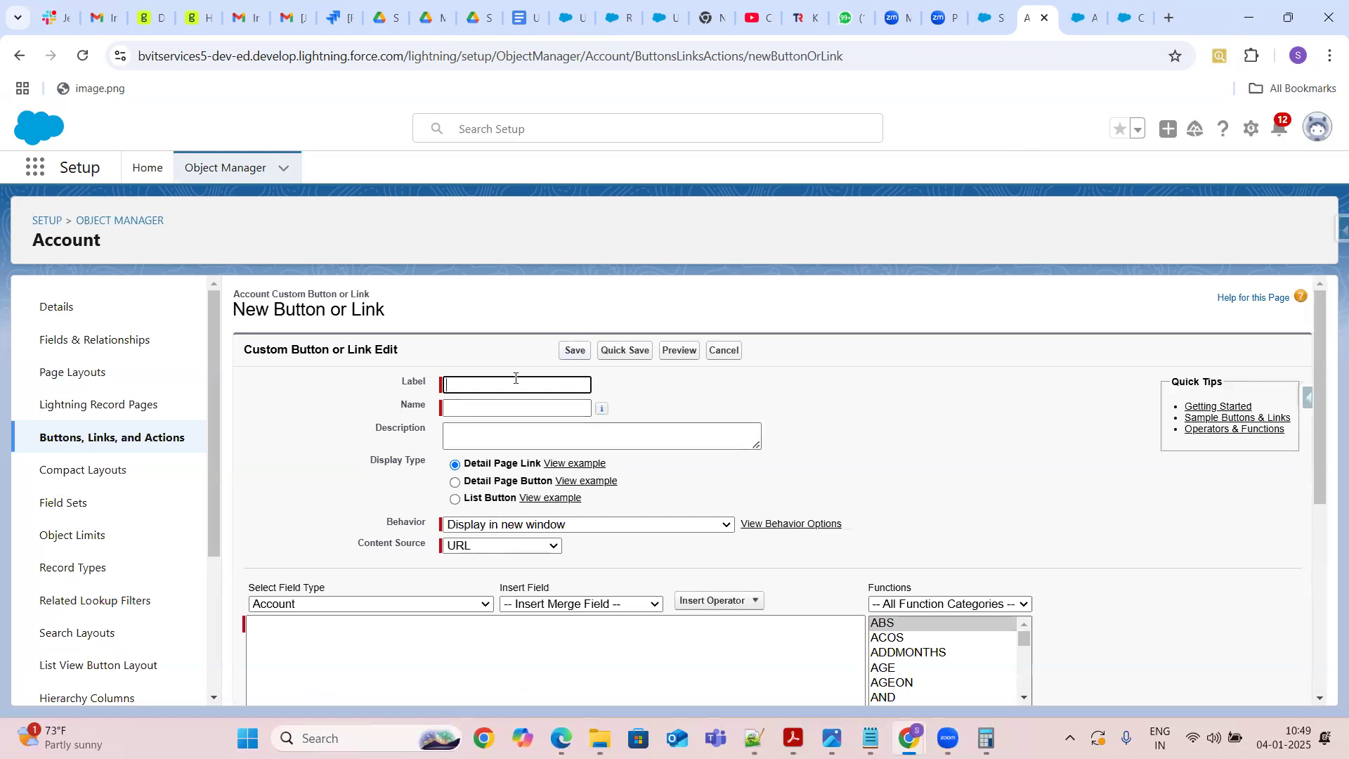
{"action": "left_click", "coordinate": [472, 388]}
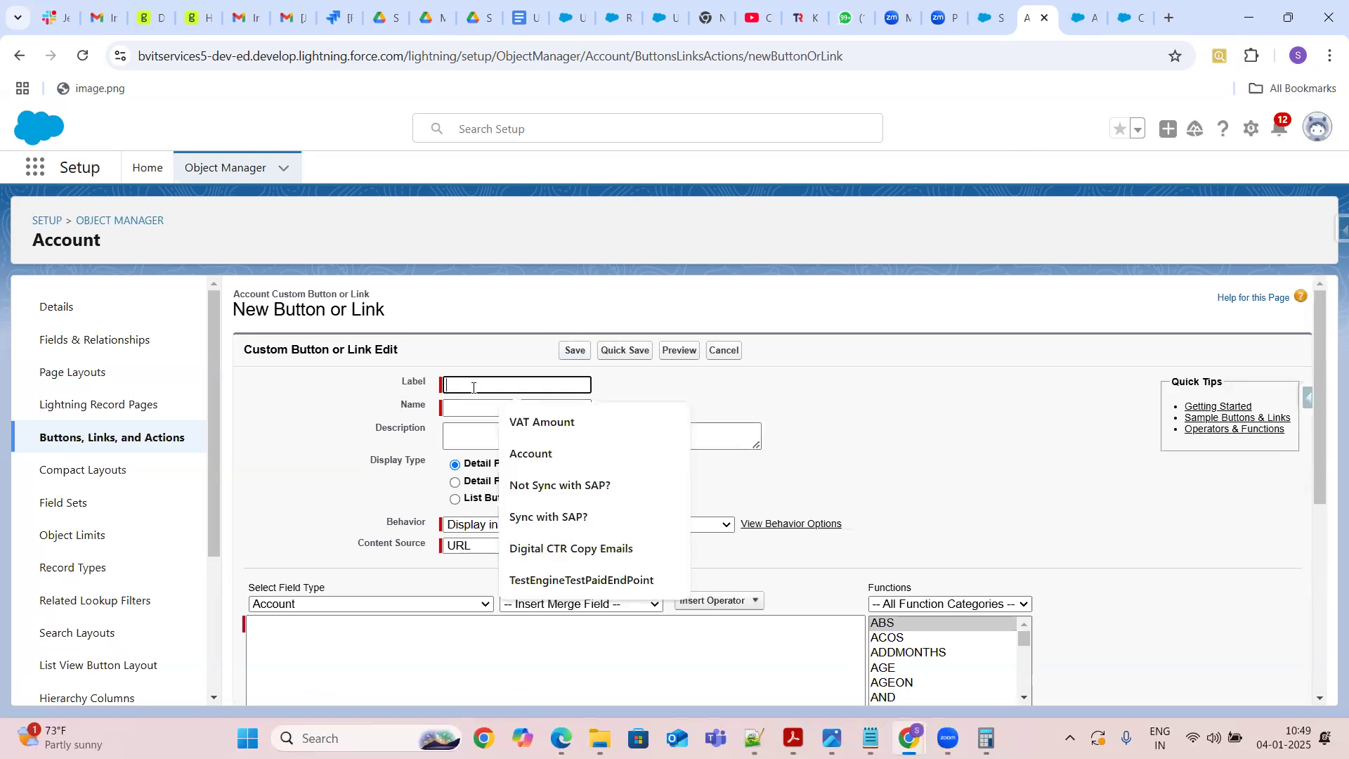
{"action": "type", "text": "Test"}
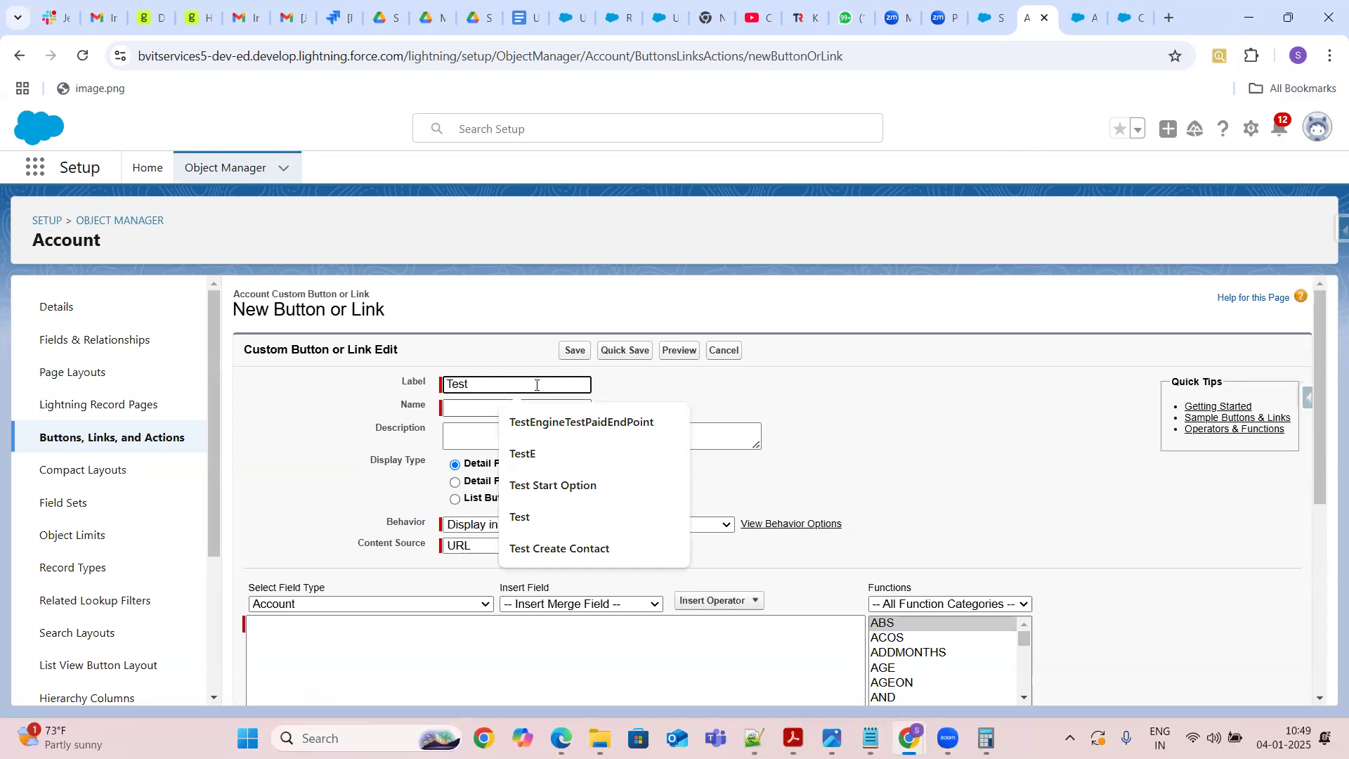
{"action": "type", "text": " Button"}
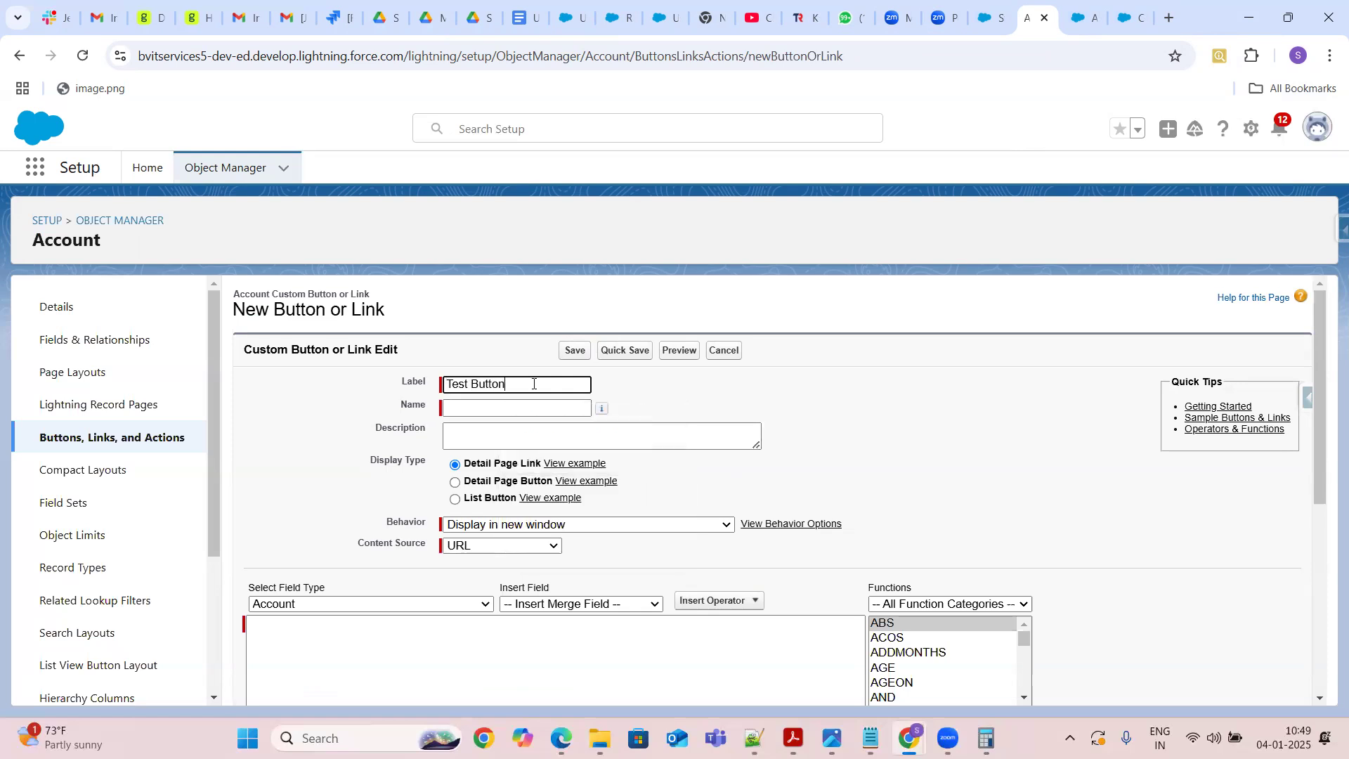
{"action": "left_click", "coordinate": [513, 408]}
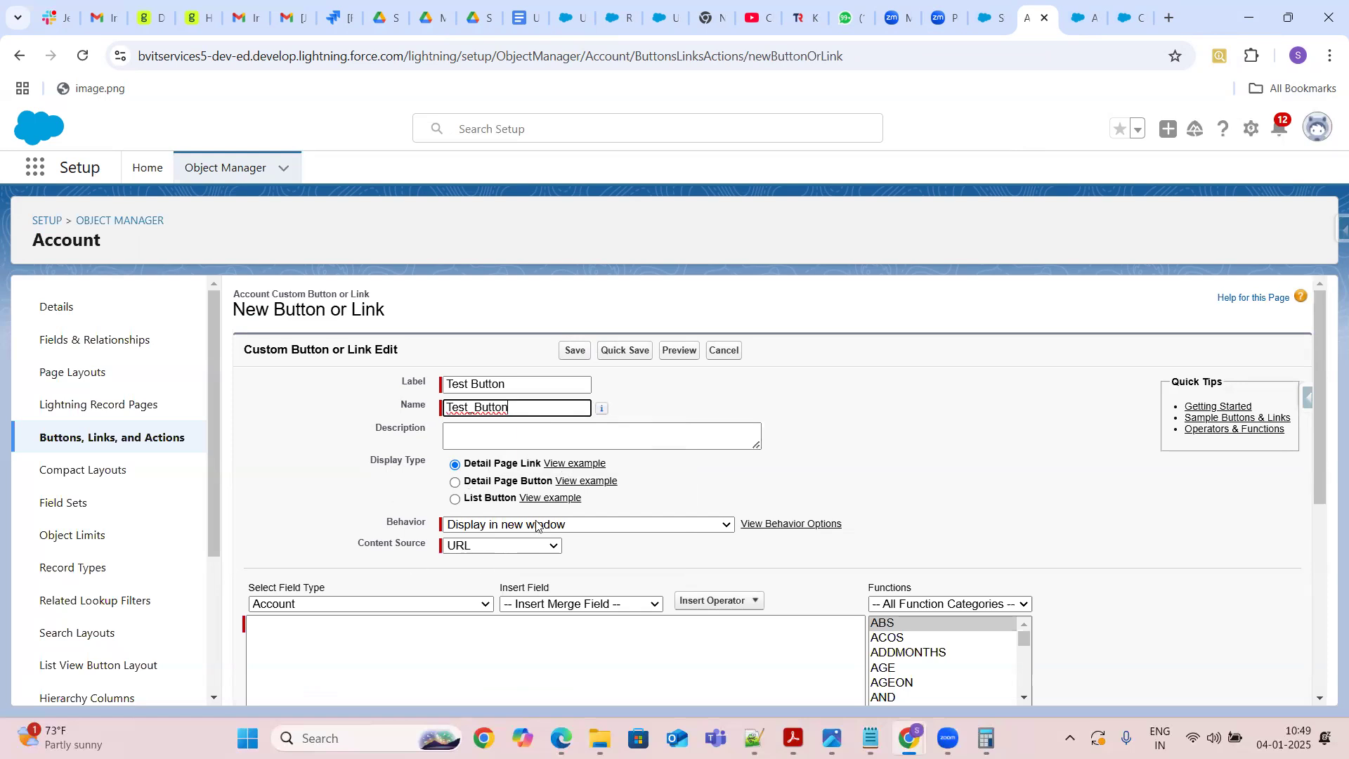
{"action": "left_click", "coordinate": [456, 483]}
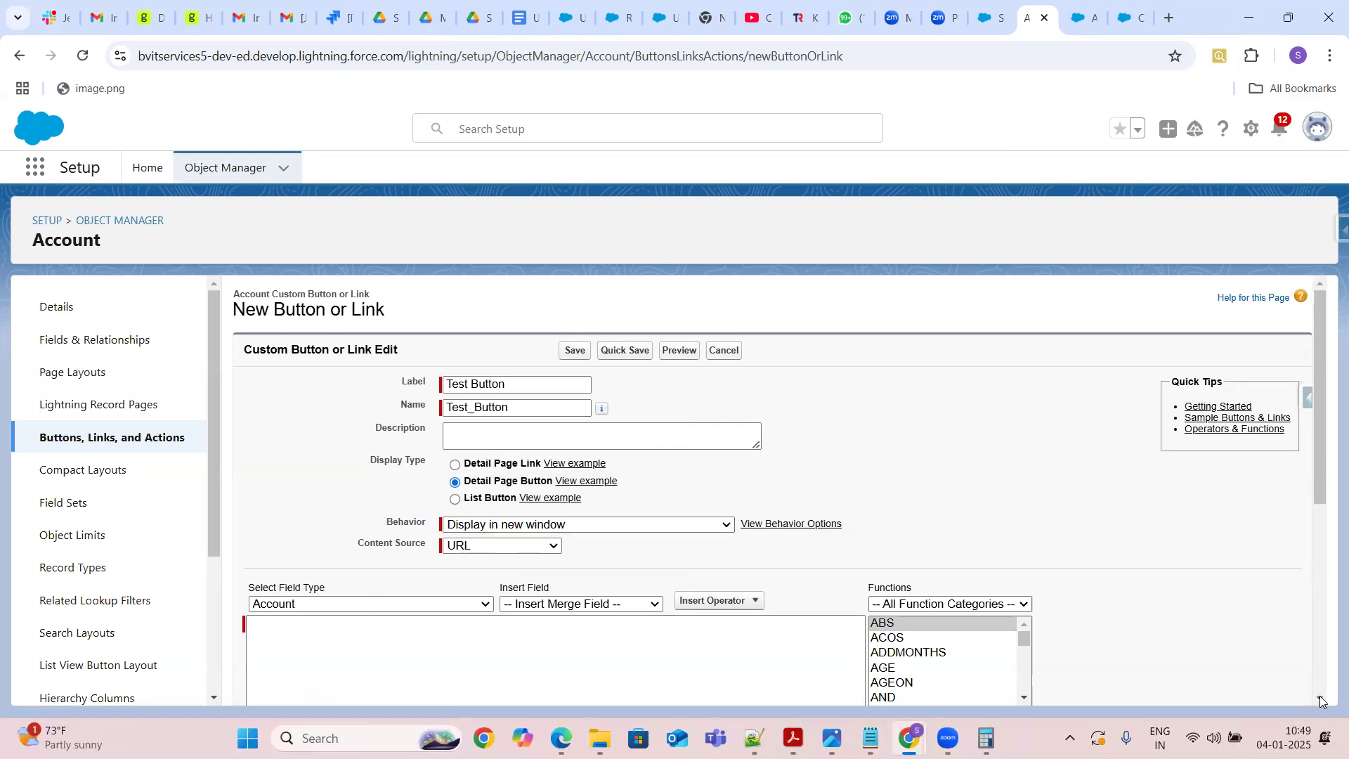
Try OnClick JavaScript and then Visualforce Page as the button's content source, and cancel the new button
{"action": "scroll", "coordinate": [1320, 700], "scroll_direction": "down", "scroll_amount": 3}
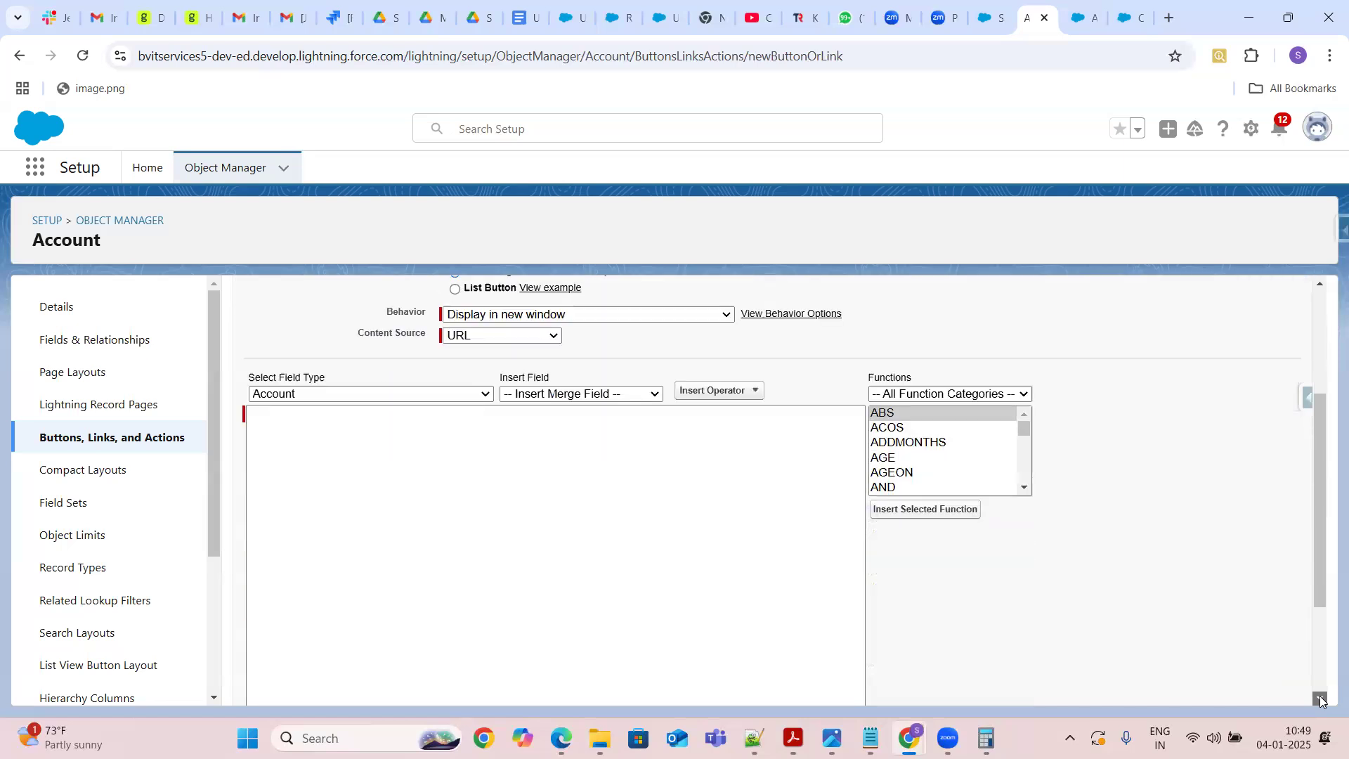
{"action": "left_click", "coordinate": [525, 341]}
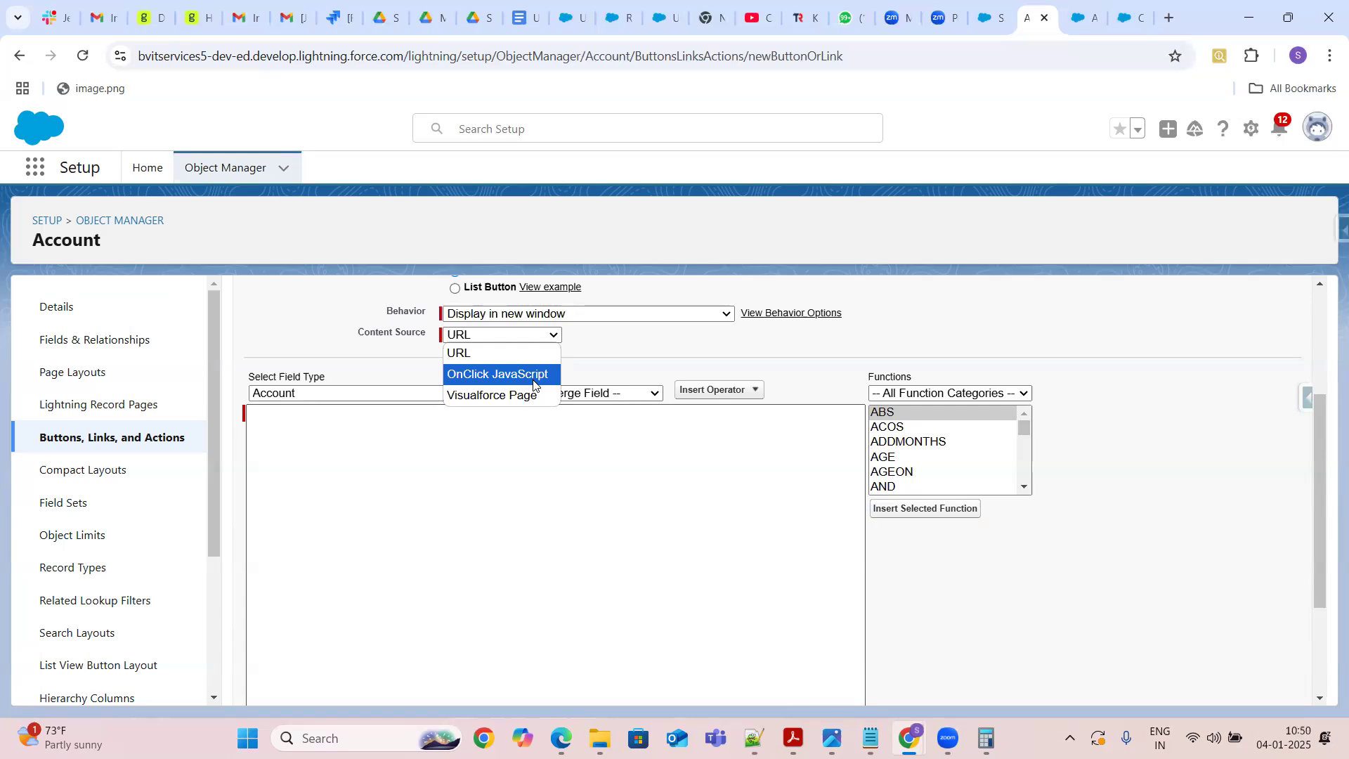
{"action": "left_click", "coordinate": [533, 379]}
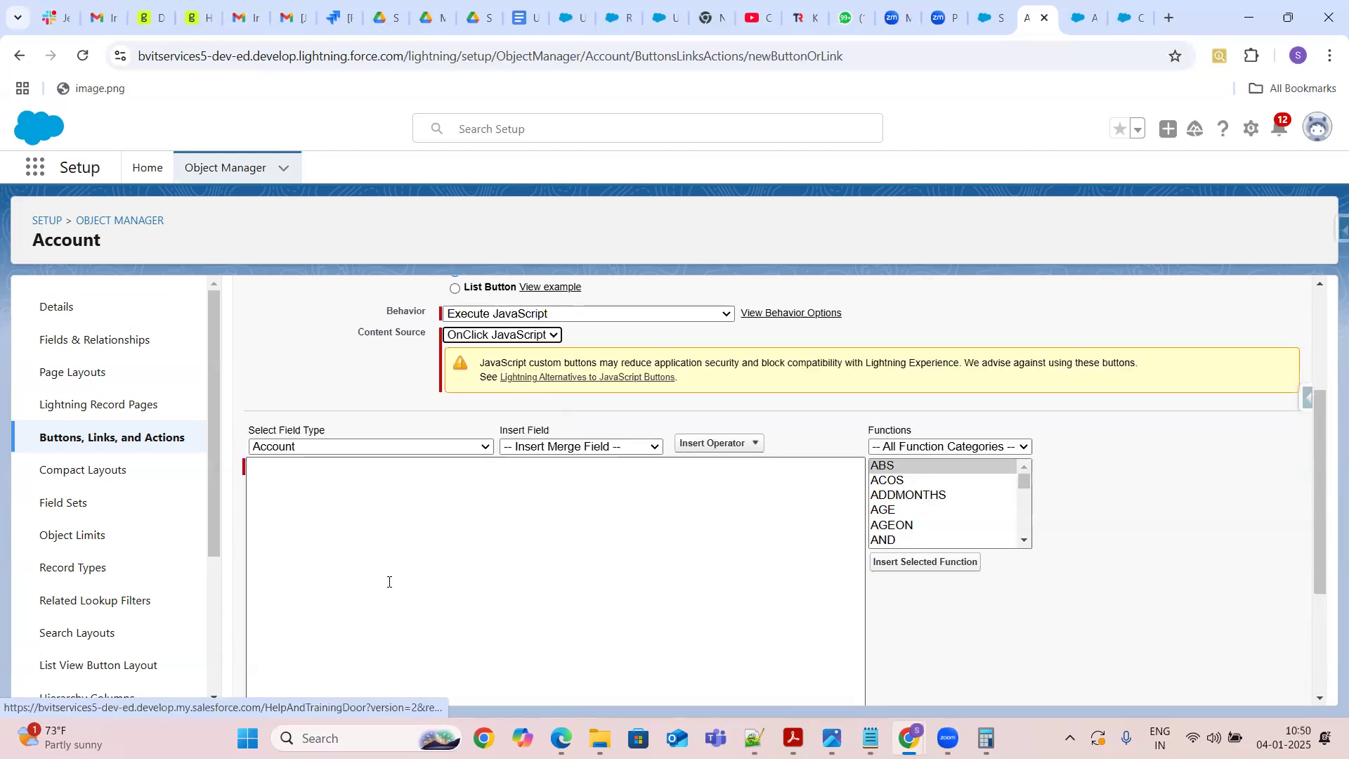
{"action": "left_click", "coordinate": [316, 481]}
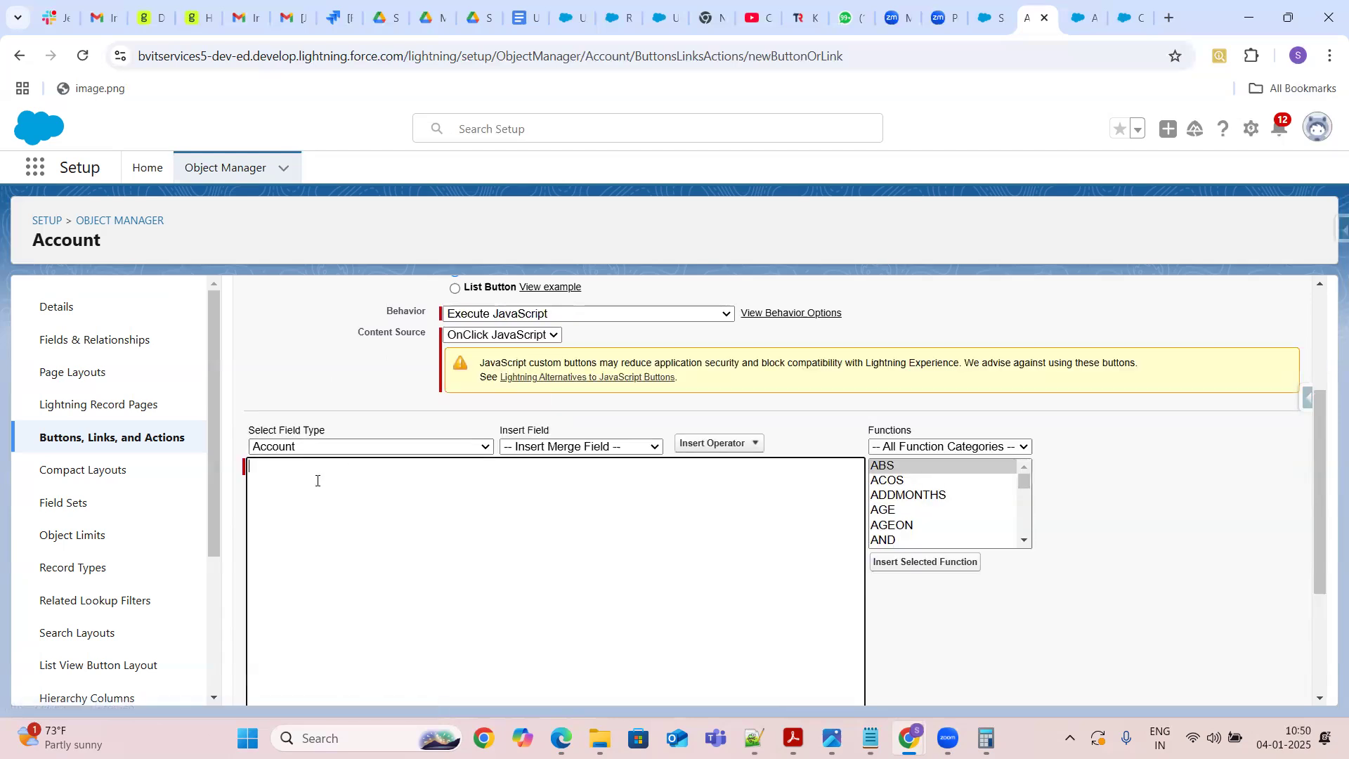
{"action": "left_click", "coordinate": [540, 337]}
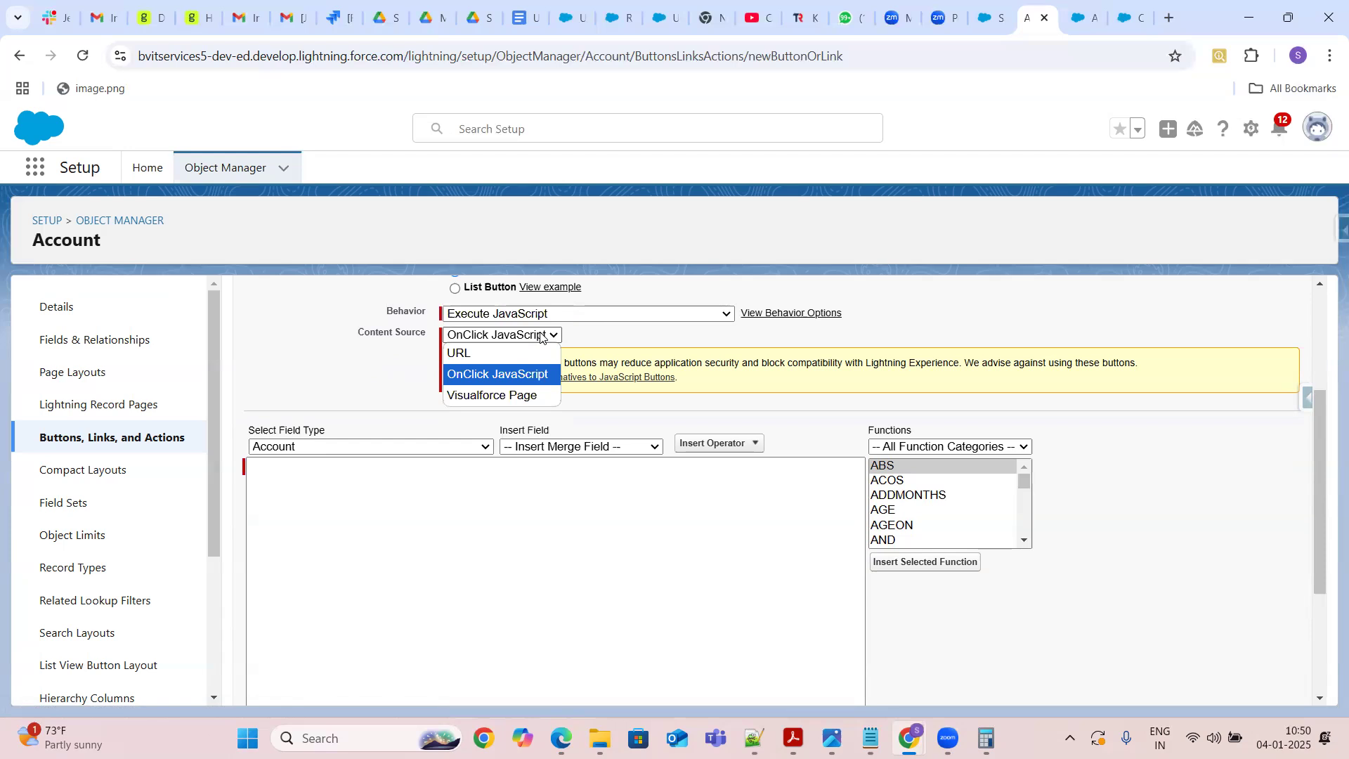
{"action": "left_click", "coordinate": [495, 397]}
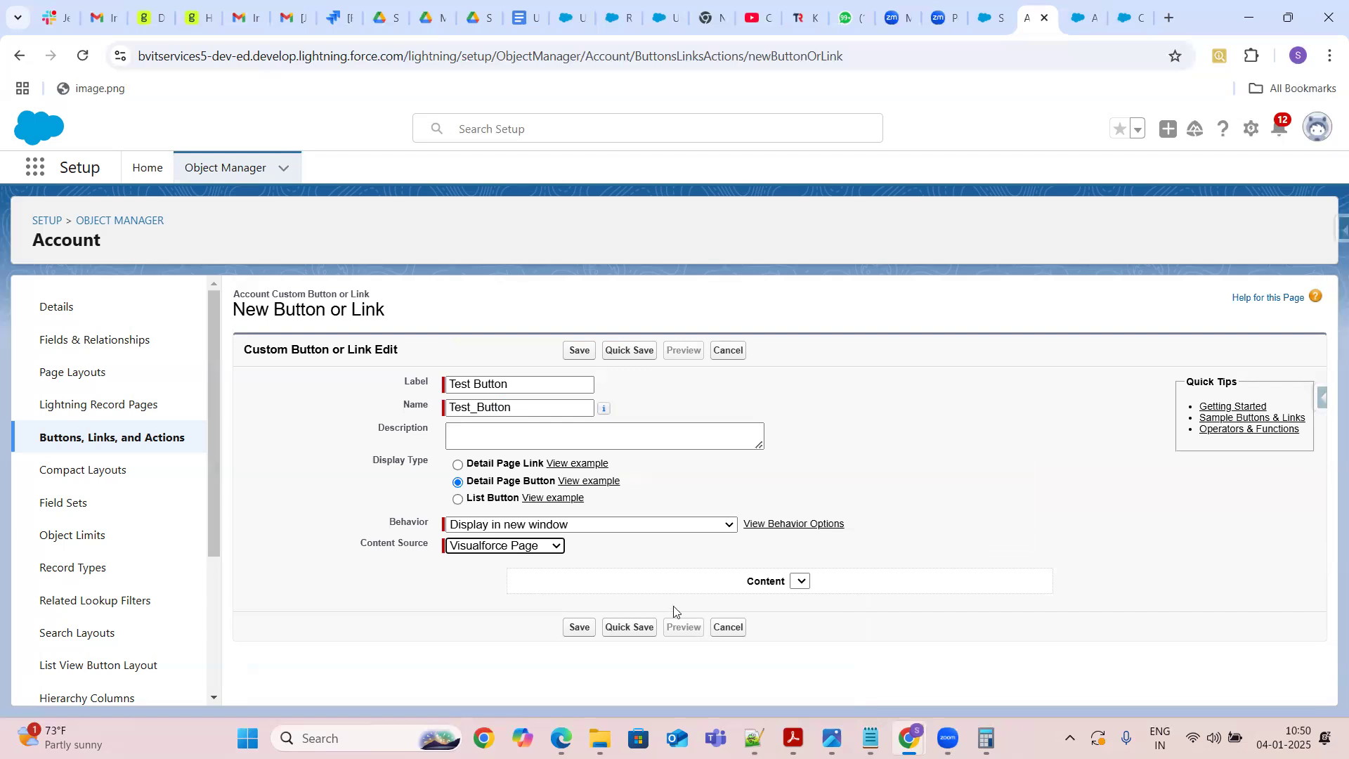
{"action": "left_click", "coordinate": [727, 630]}
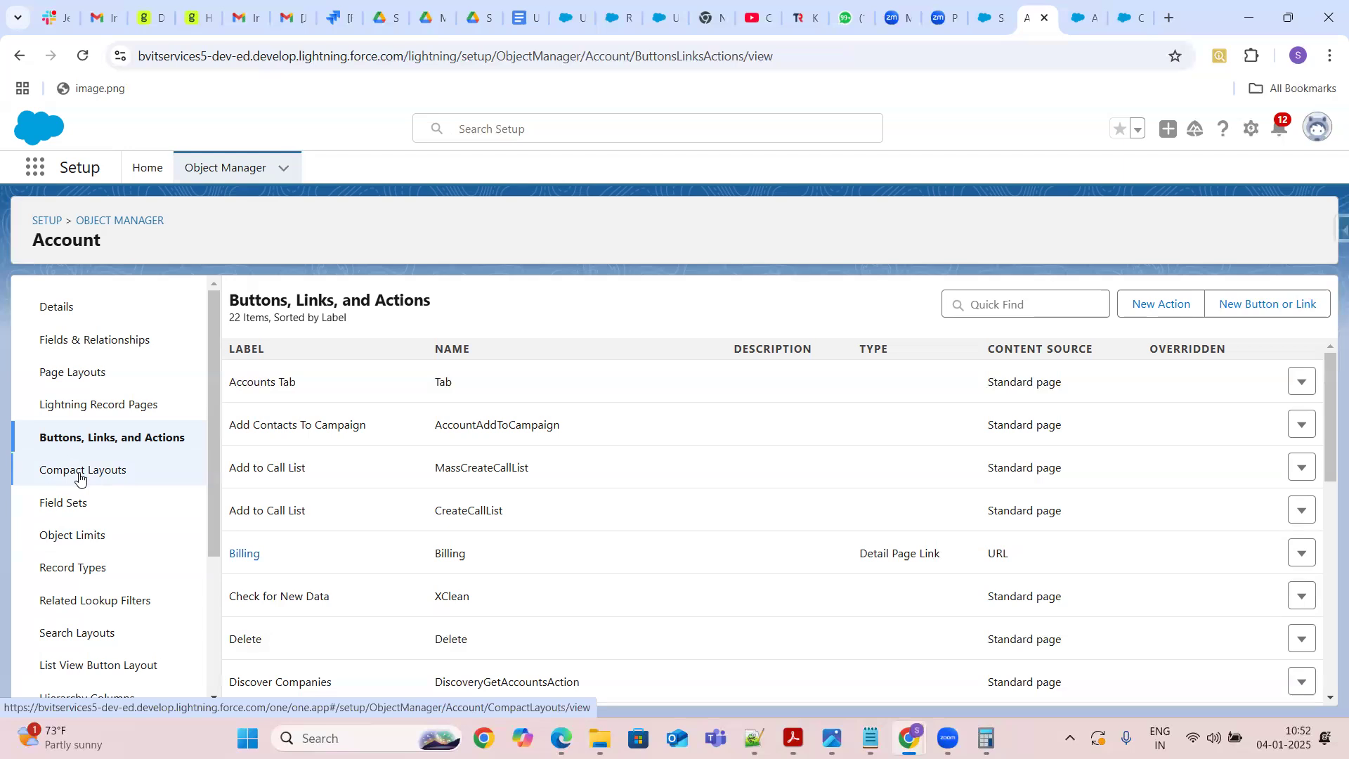
Open the Account's System Default compact layout and review its included fields
{"action": "left_click", "coordinate": [79, 478]}
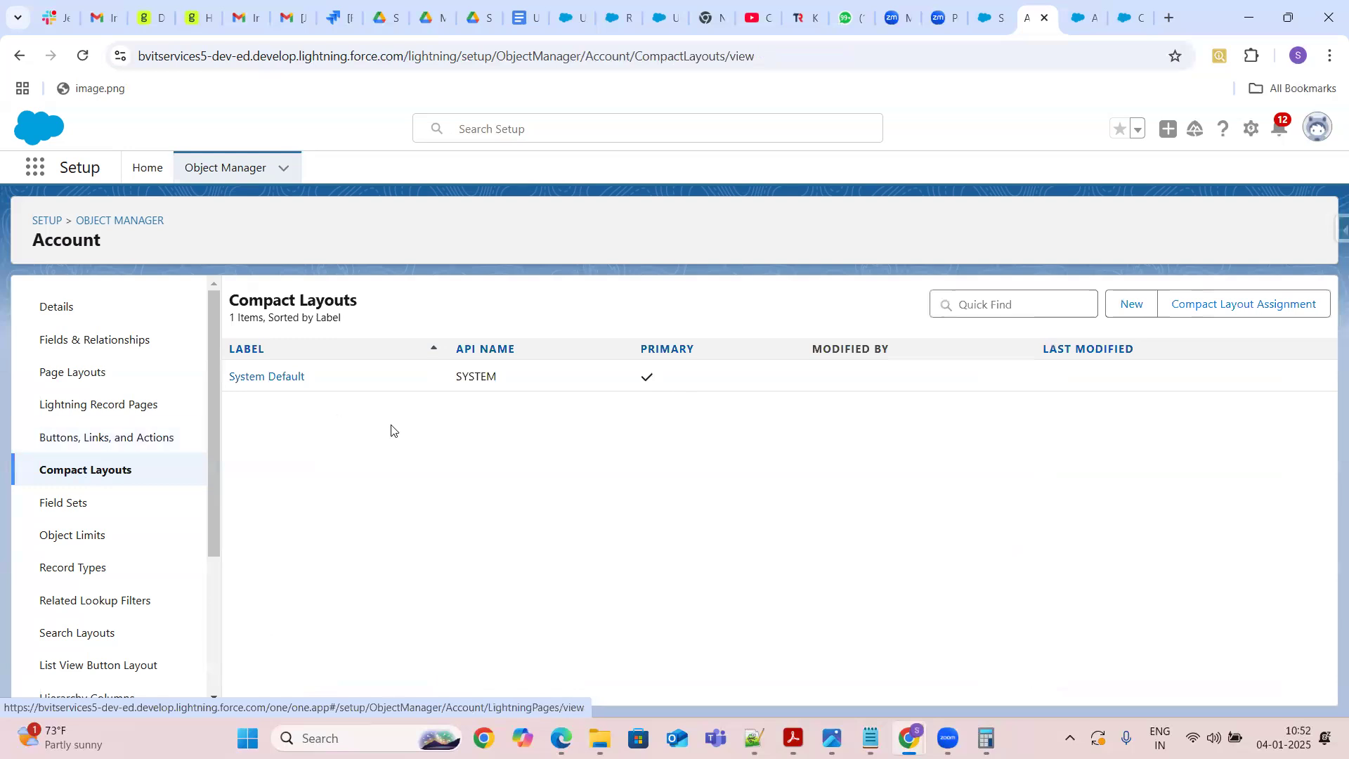
{"action": "left_click", "coordinate": [255, 380]}
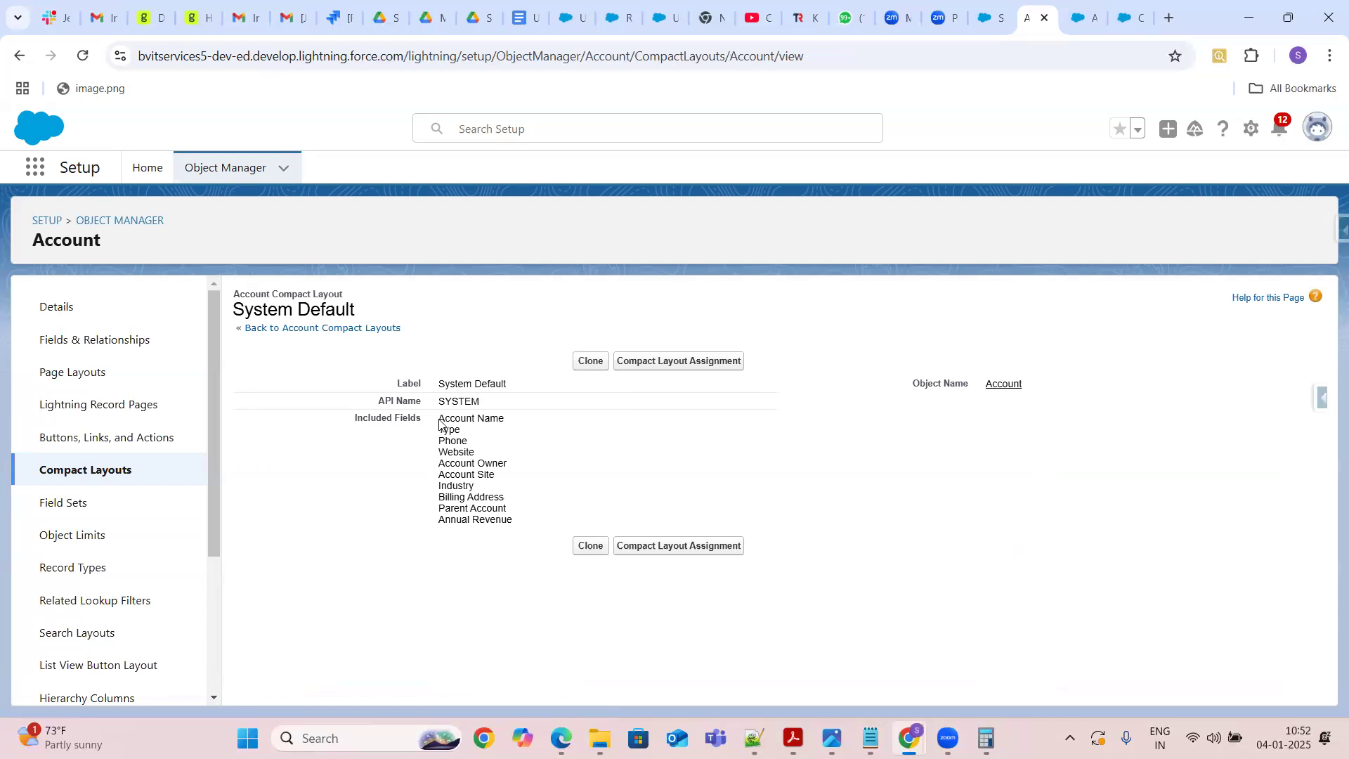
{"action": "left_click_drag", "start_coordinate": [439, 425], "coordinate": [534, 521]}
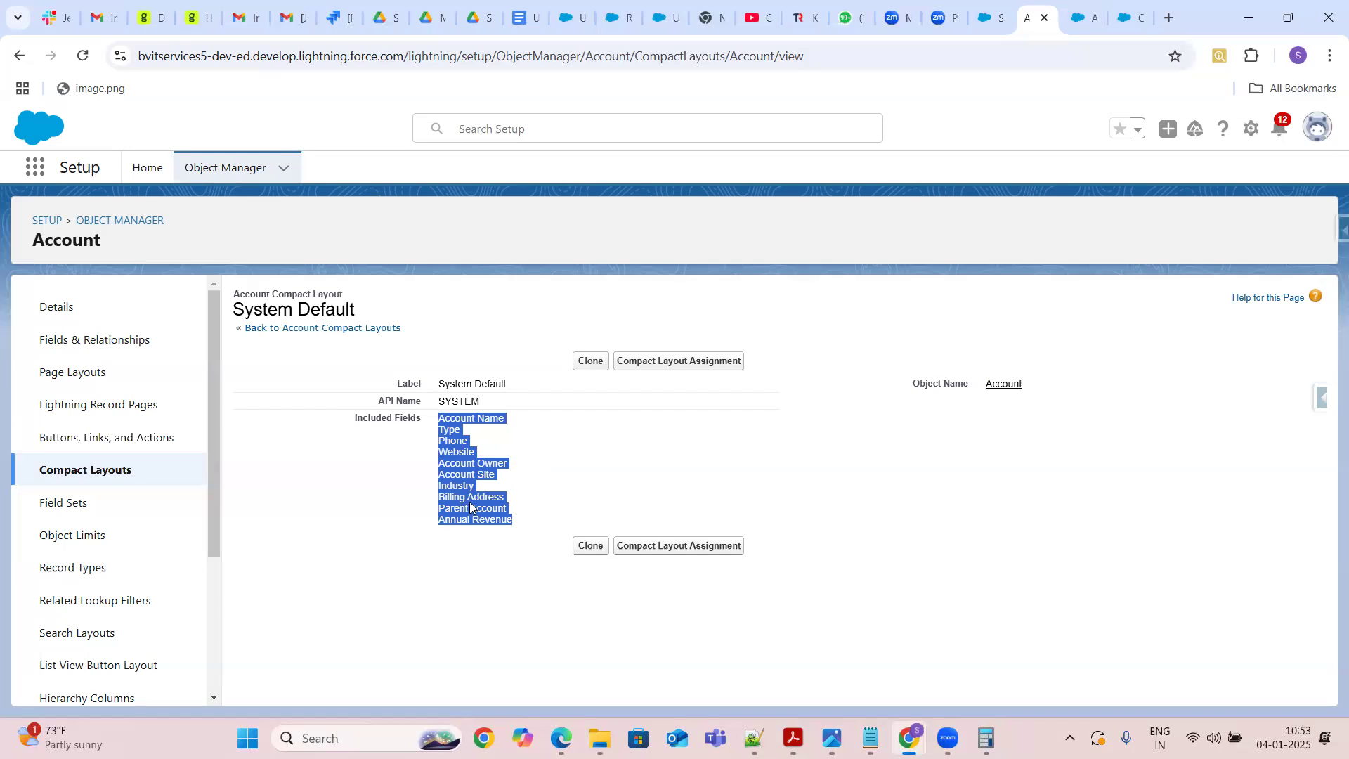
Switch to the Swarnaja Account record tab and review the fields shown in its highlights panel
{"action": "left_click", "coordinate": [997, 18]}
{"action": "left_click", "coordinate": [1038, 17]}
{"action": "left_click", "coordinate": [1086, 14]}
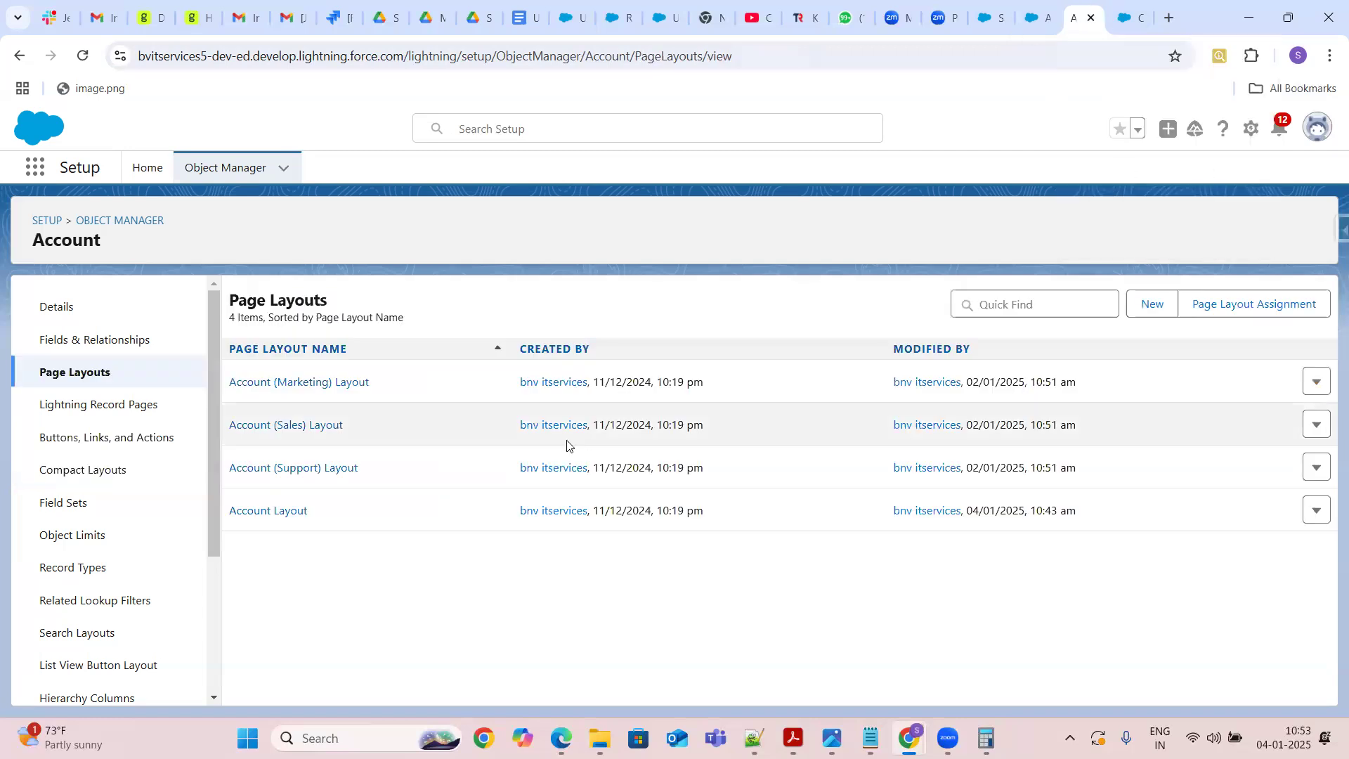
{"action": "left_click", "coordinate": [998, 7]}
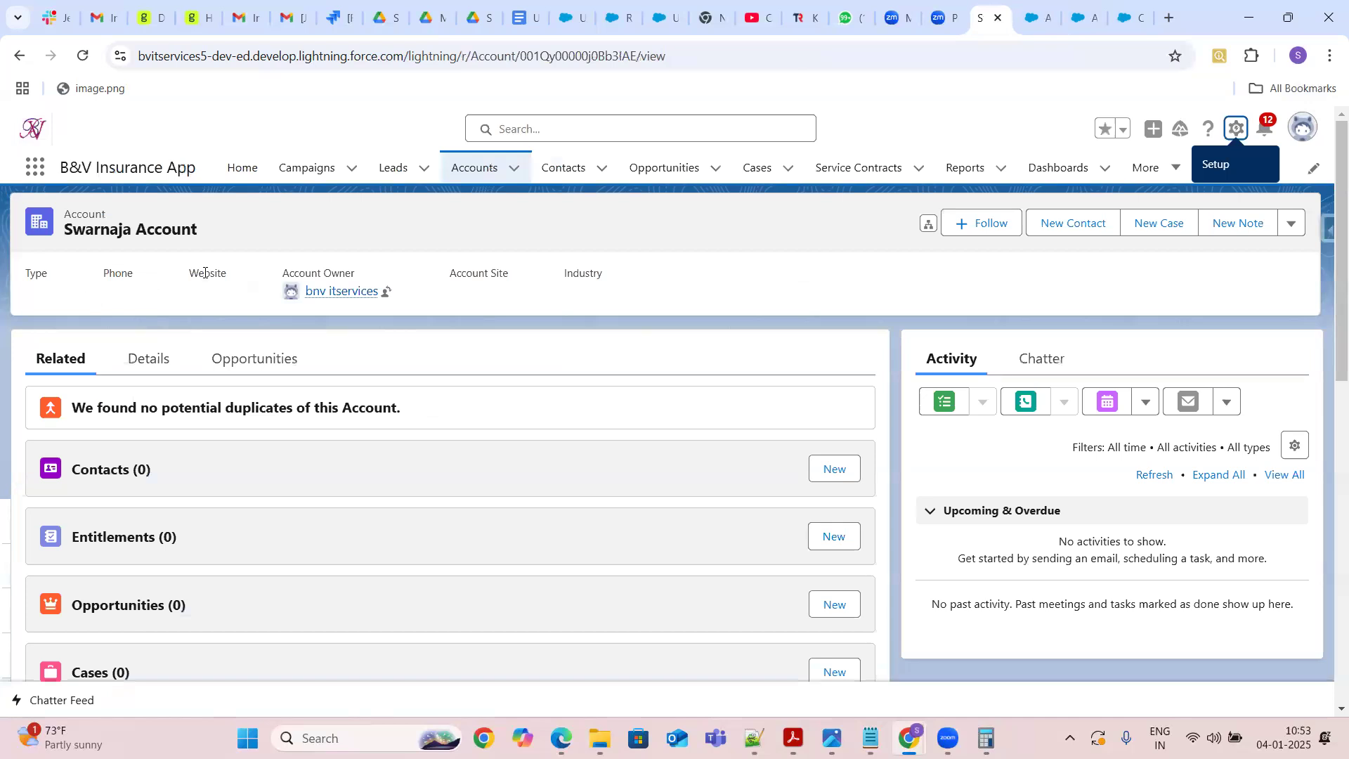
{"action": "left_click_drag", "start_coordinate": [605, 274], "coordinate": [5, 275]}
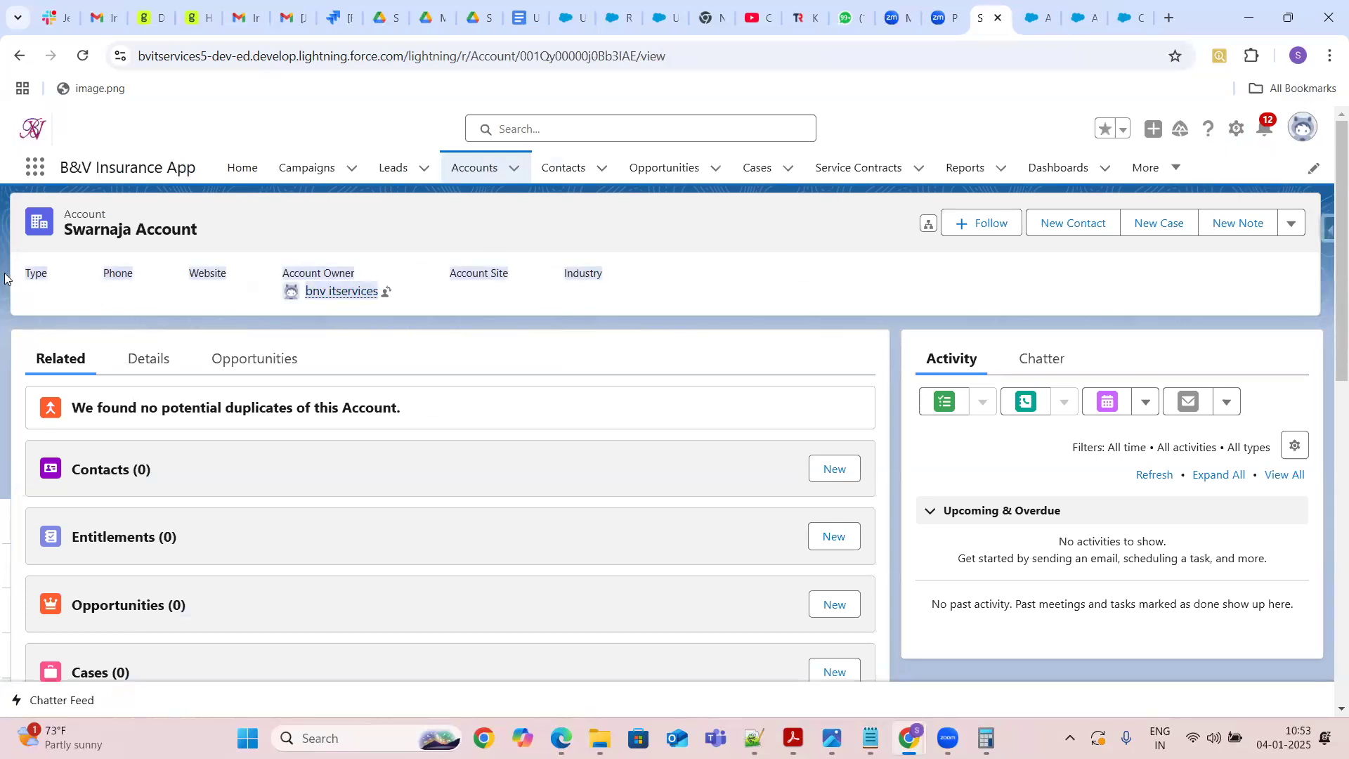
{"action": "left_click", "coordinate": [5, 276]}
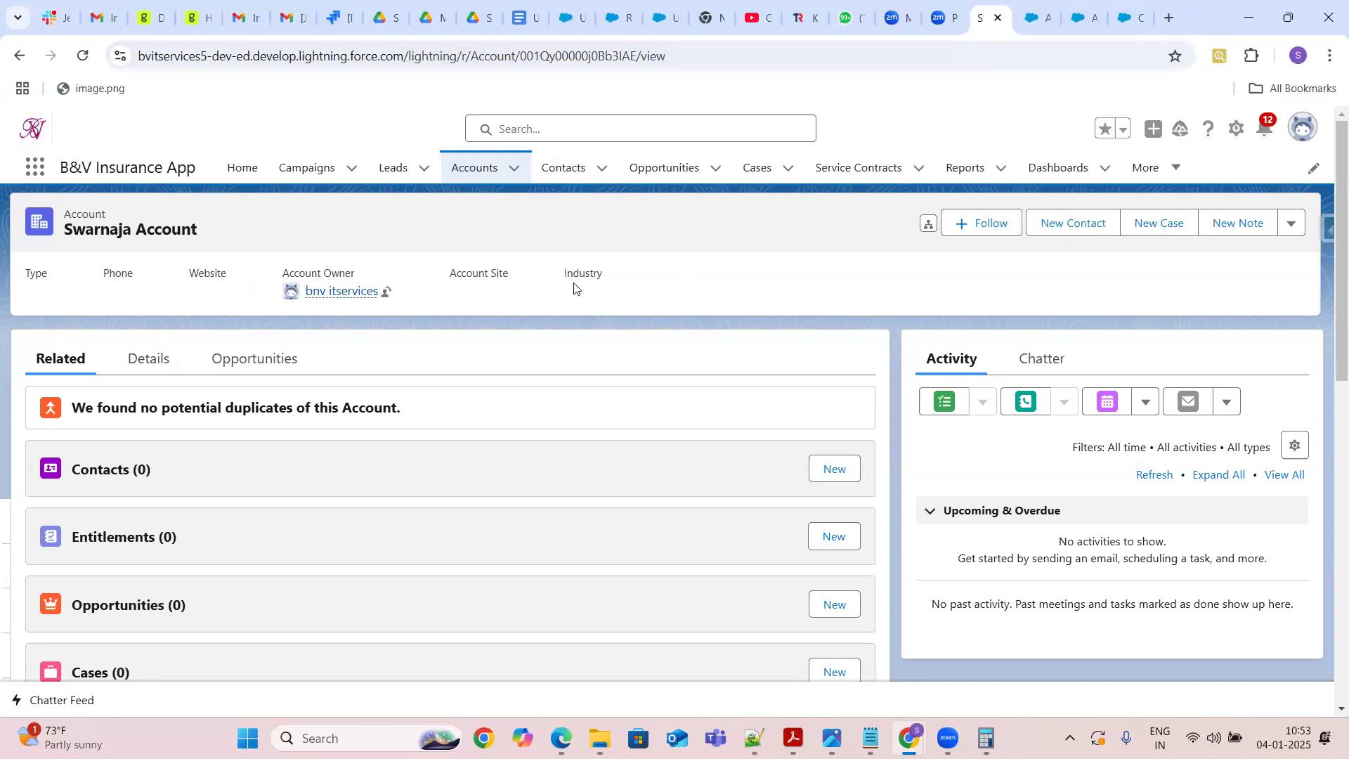
Open the Contact object's compact layouts, start a new compact layout, and cancel it
{"action": "left_click", "coordinate": [1131, 23]}
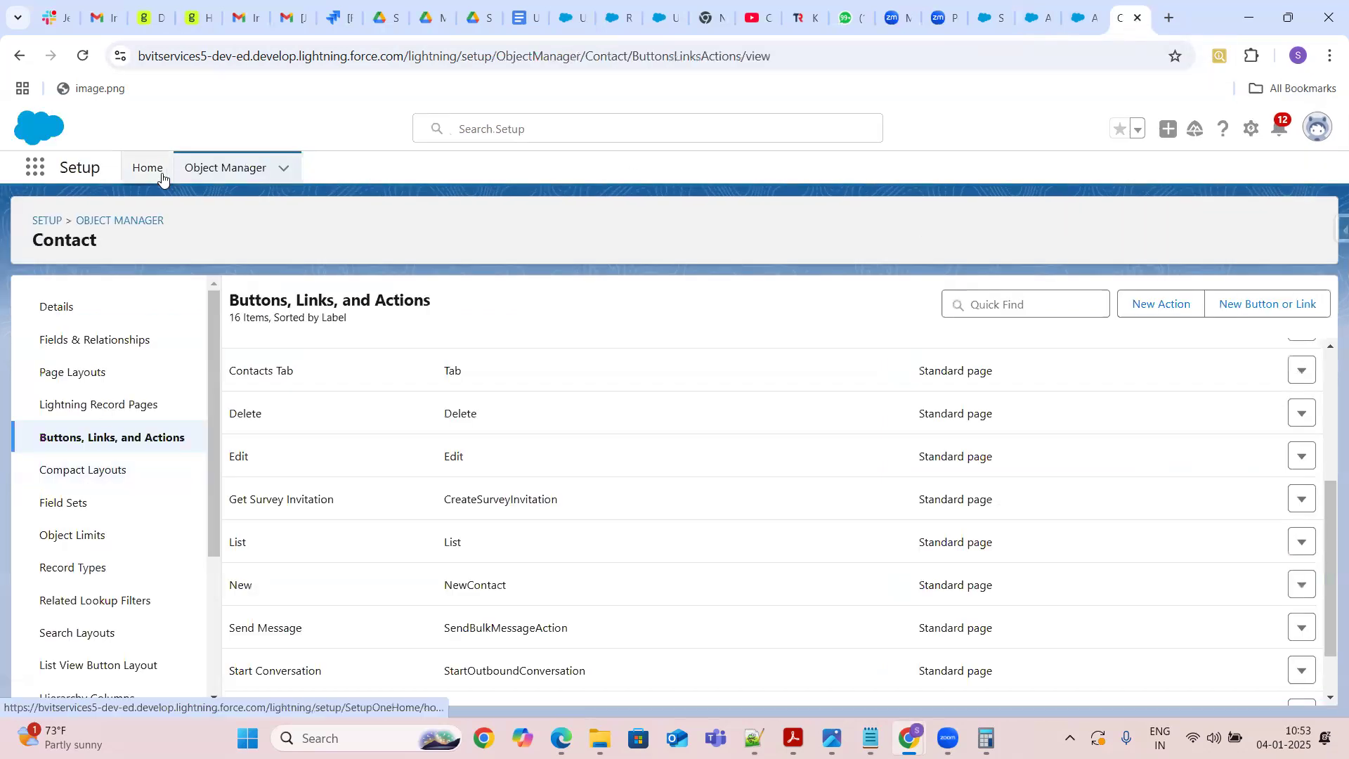
{"action": "left_click", "coordinate": [80, 471]}
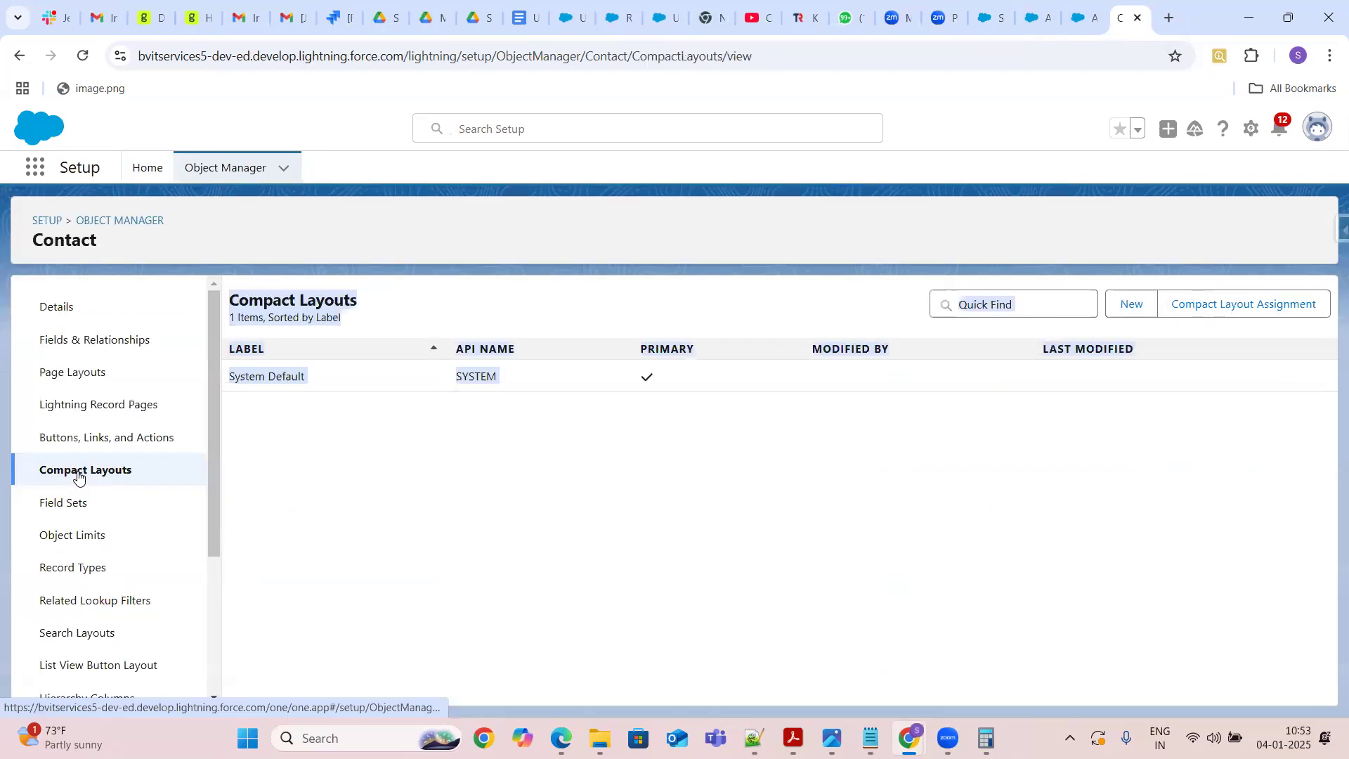
{"action": "left_click", "coordinate": [364, 445]}
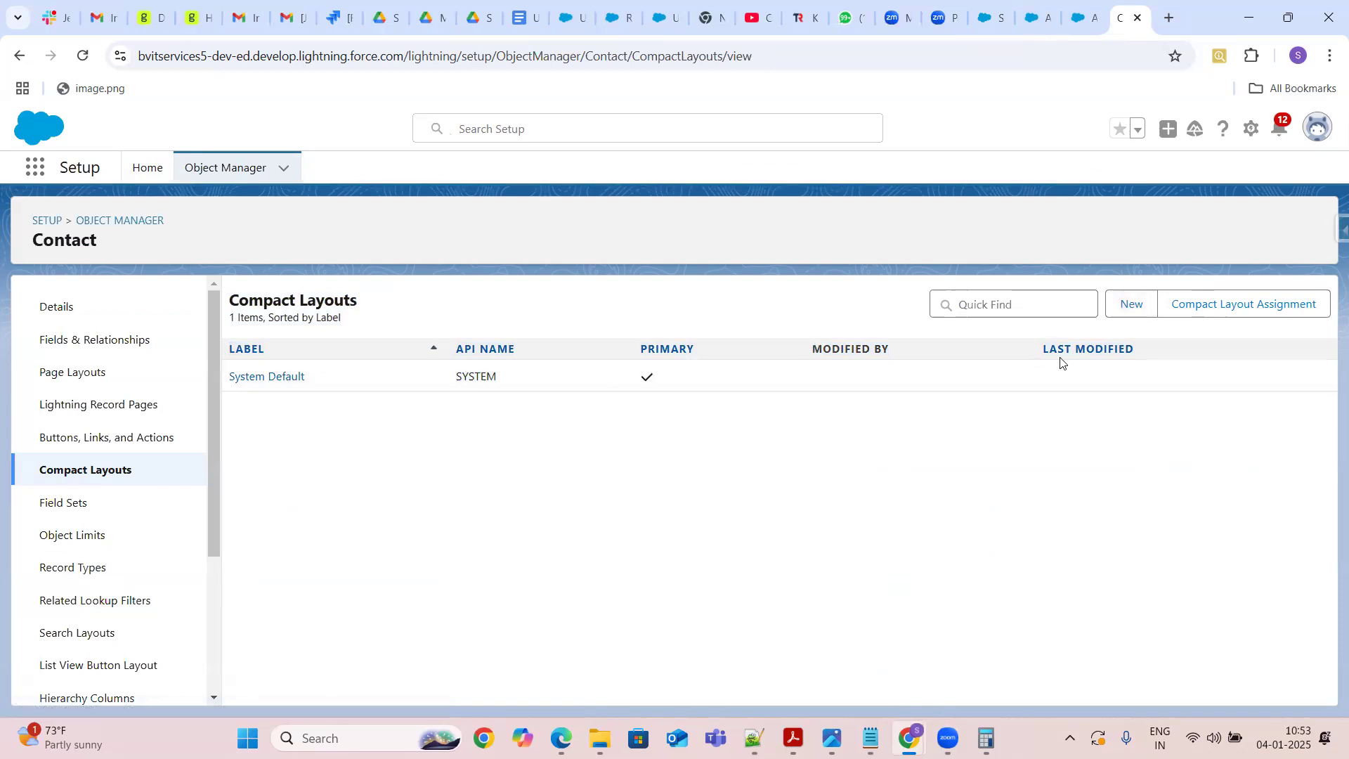
{"action": "left_click", "coordinate": [1129, 306]}
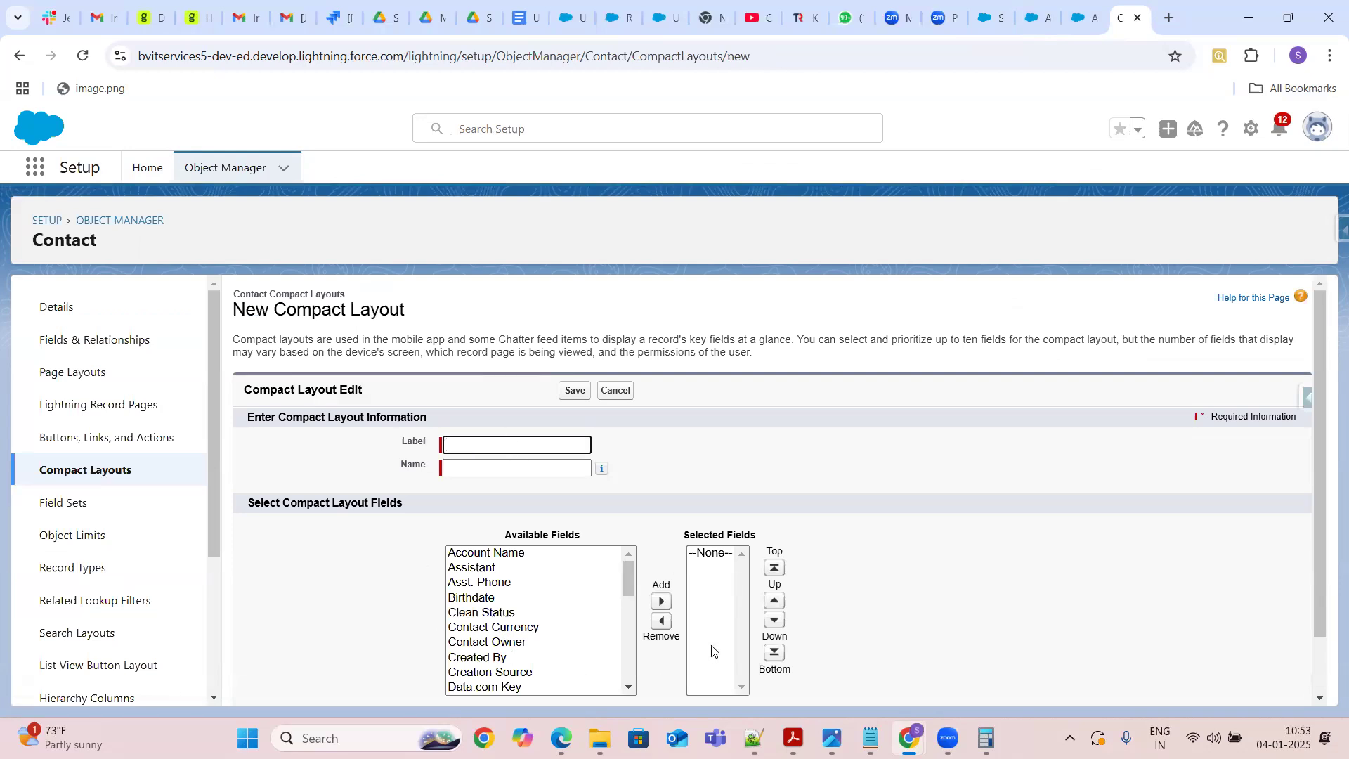
{"action": "left_click", "coordinate": [608, 392]}
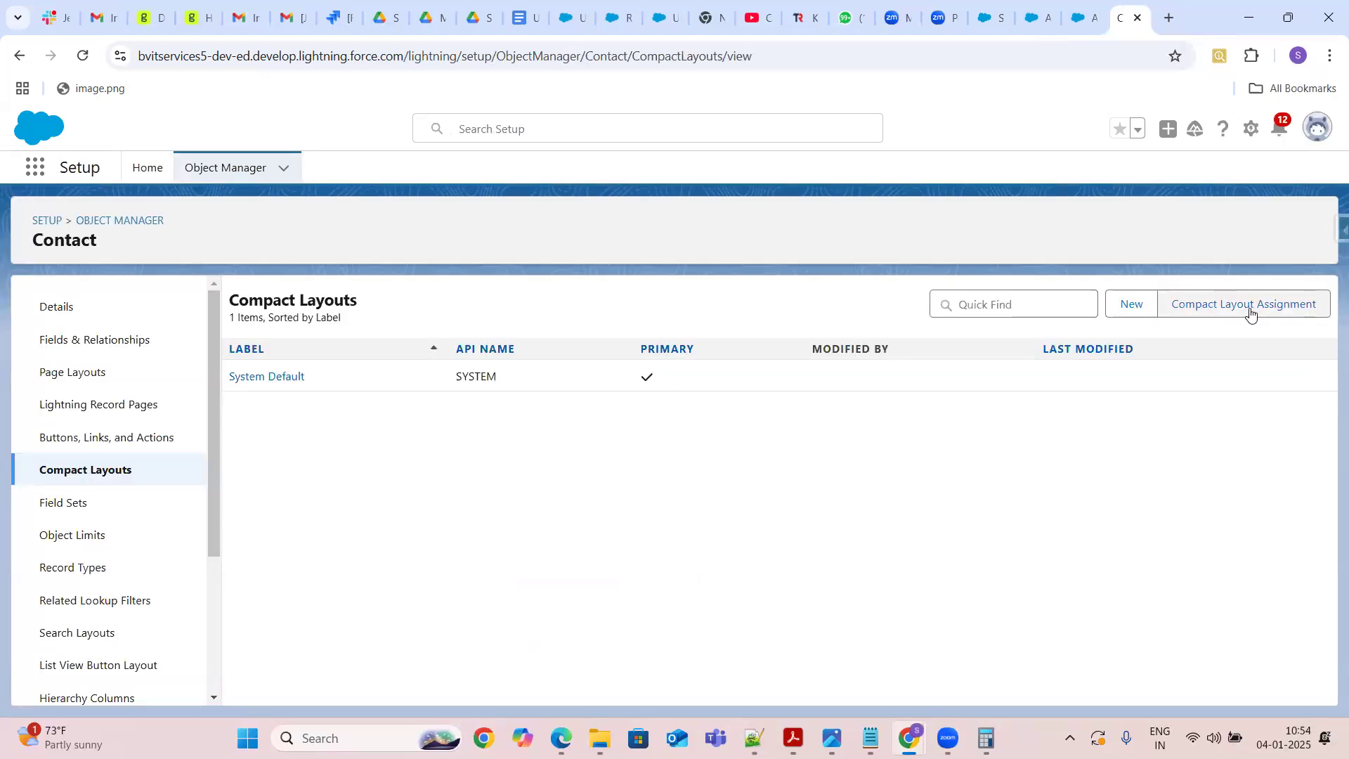
{"action": "left_click", "coordinate": [1249, 314]}
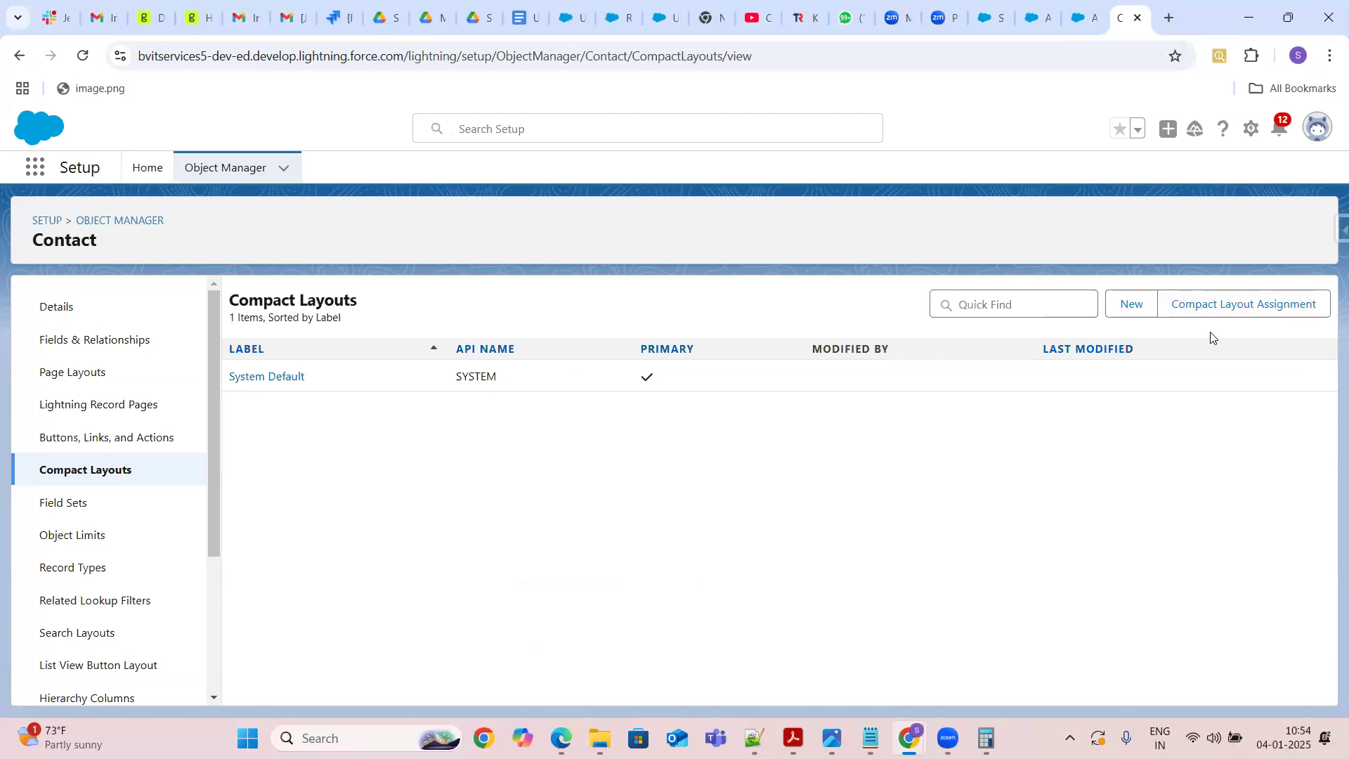
{"action": "left_click", "coordinate": [1082, 19]}
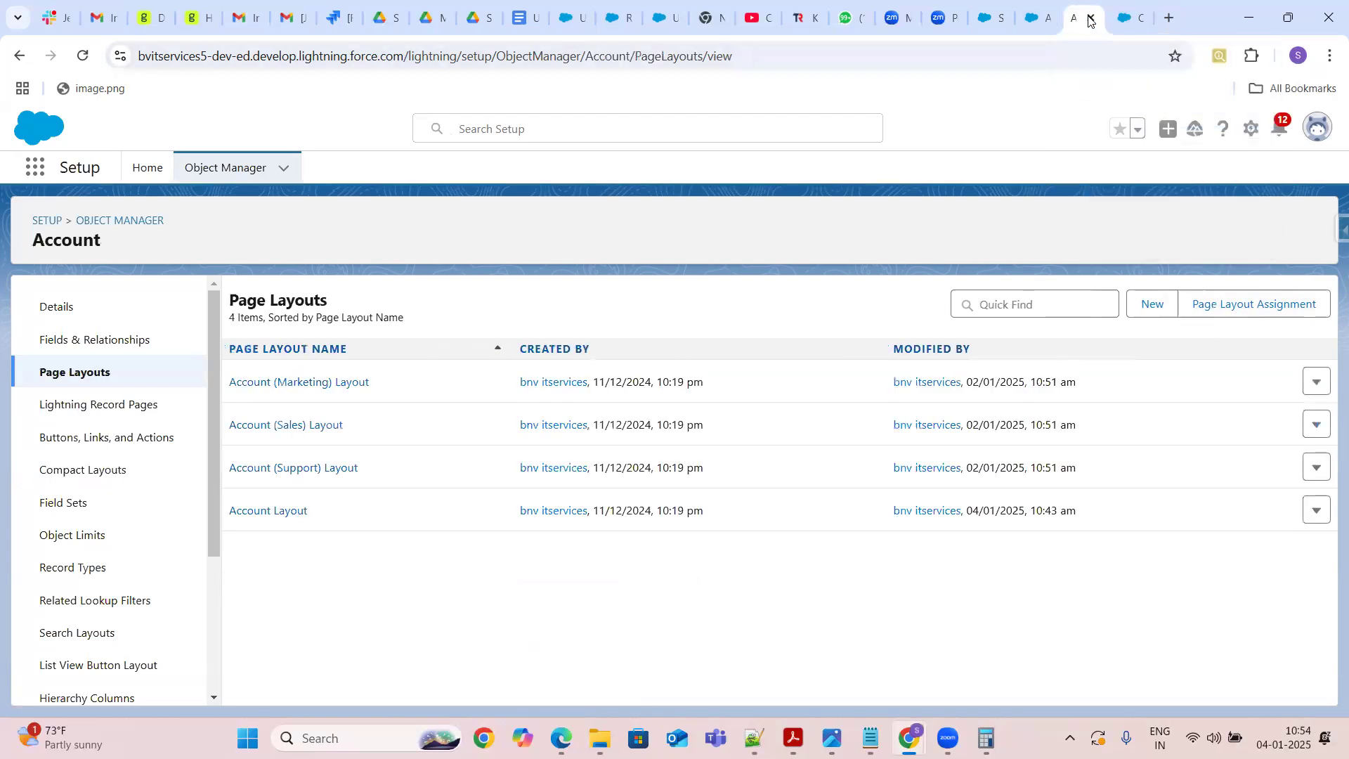
{"action": "left_click", "coordinate": [987, 19]}
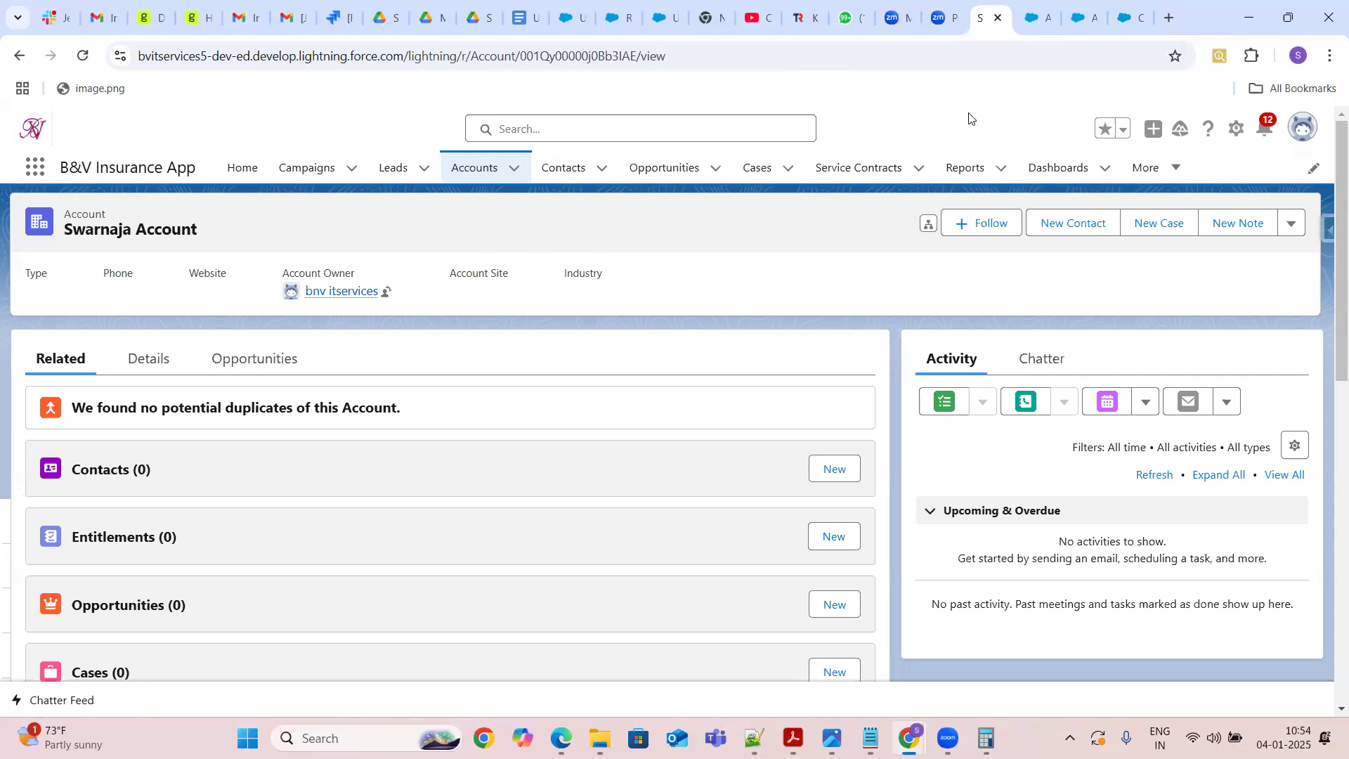
{"action": "left_click", "coordinate": [1038, 23]}
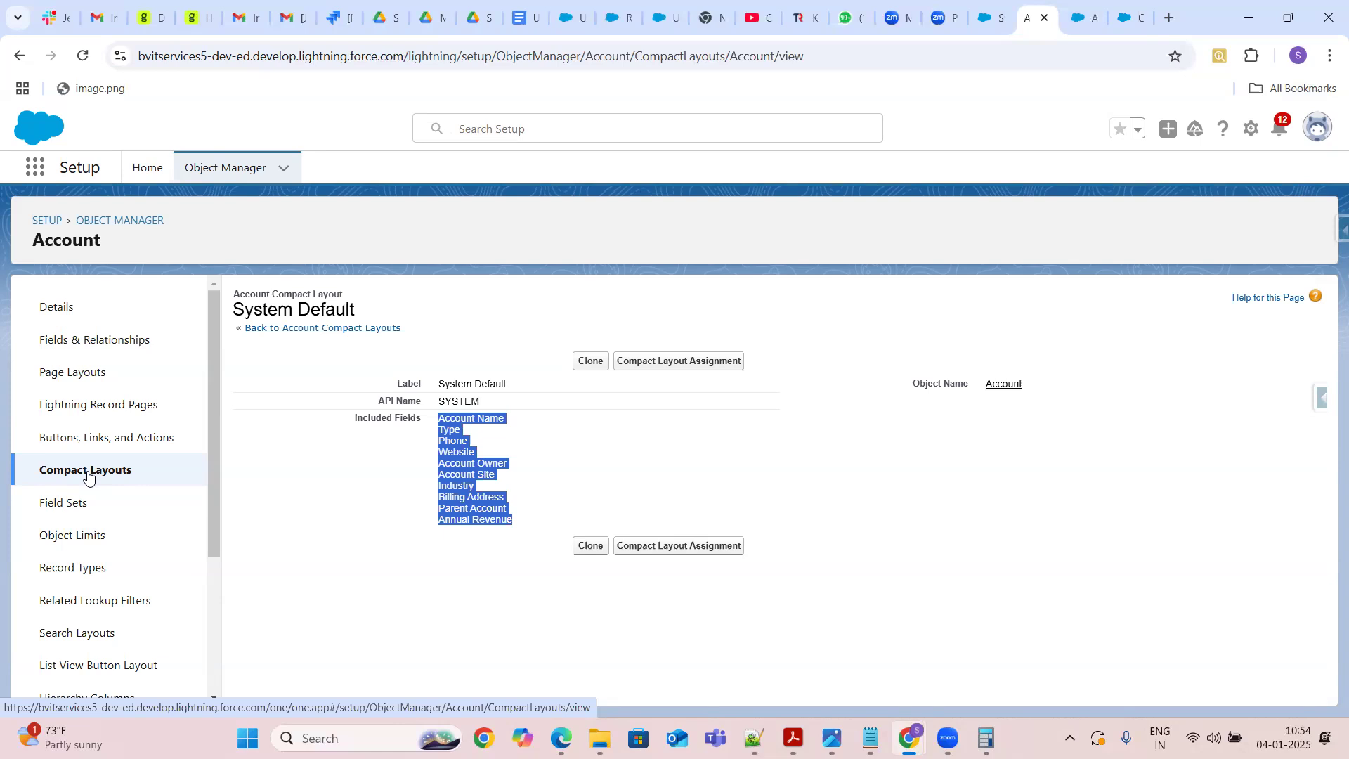
Create a new Account field set labelled Test, named Test, with "Tests" as where it is used, and save it
{"action": "left_click", "coordinate": [68, 511]}
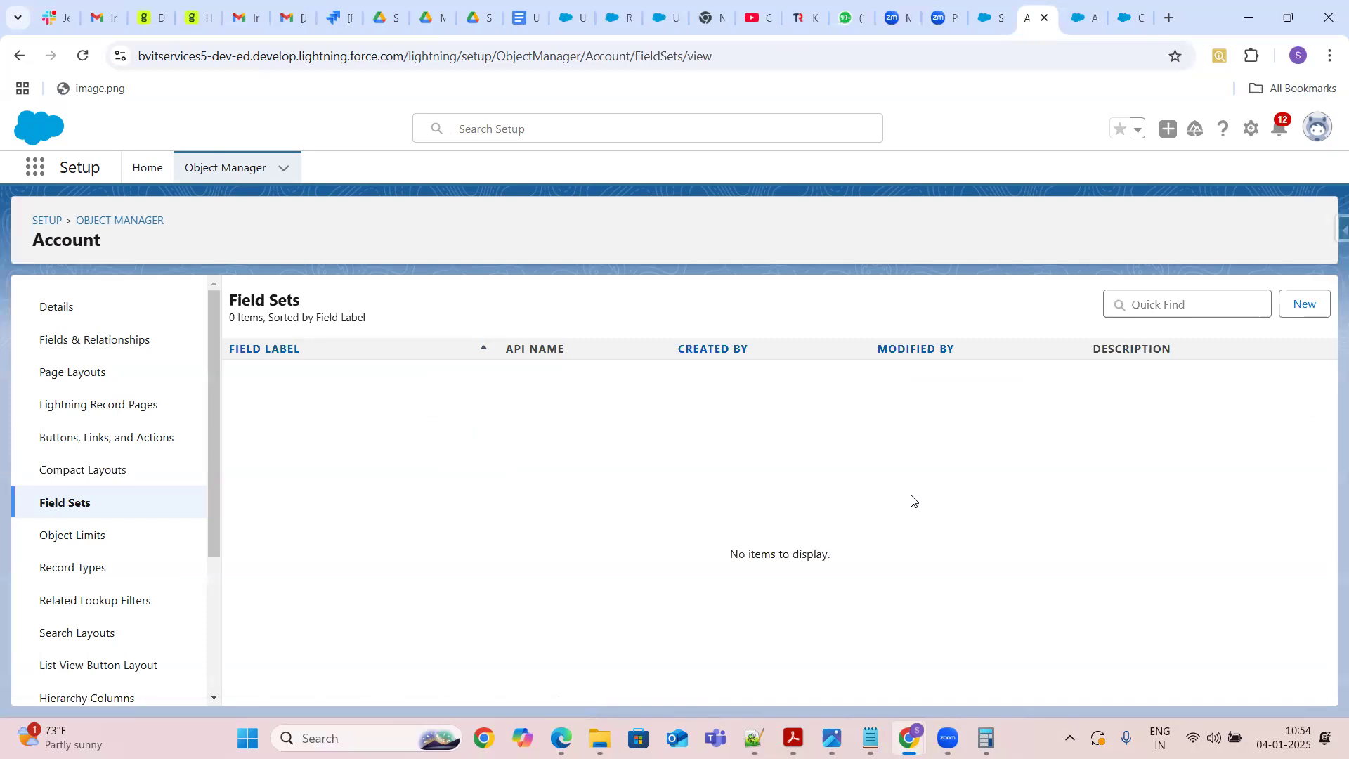
{"action": "left_click", "coordinate": [1305, 309]}
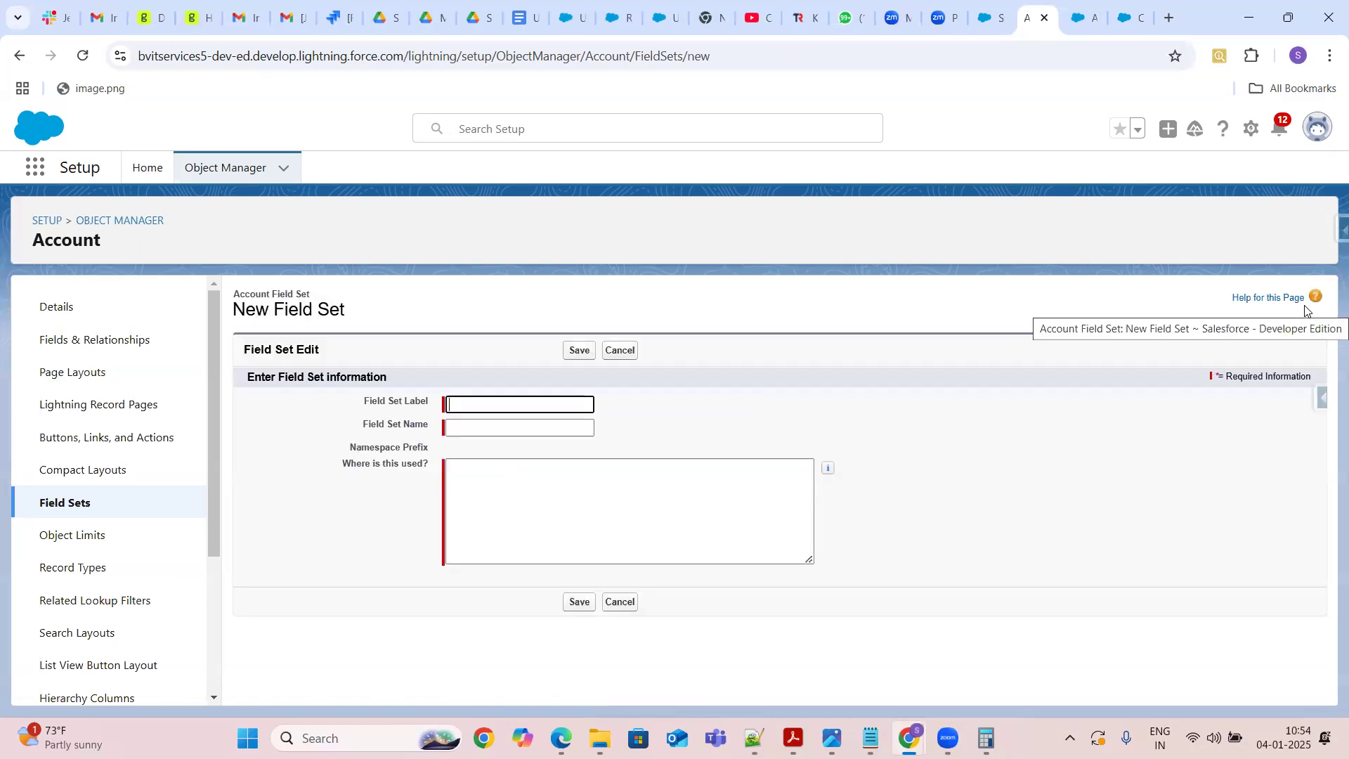
{"action": "left_click", "coordinate": [510, 403]}
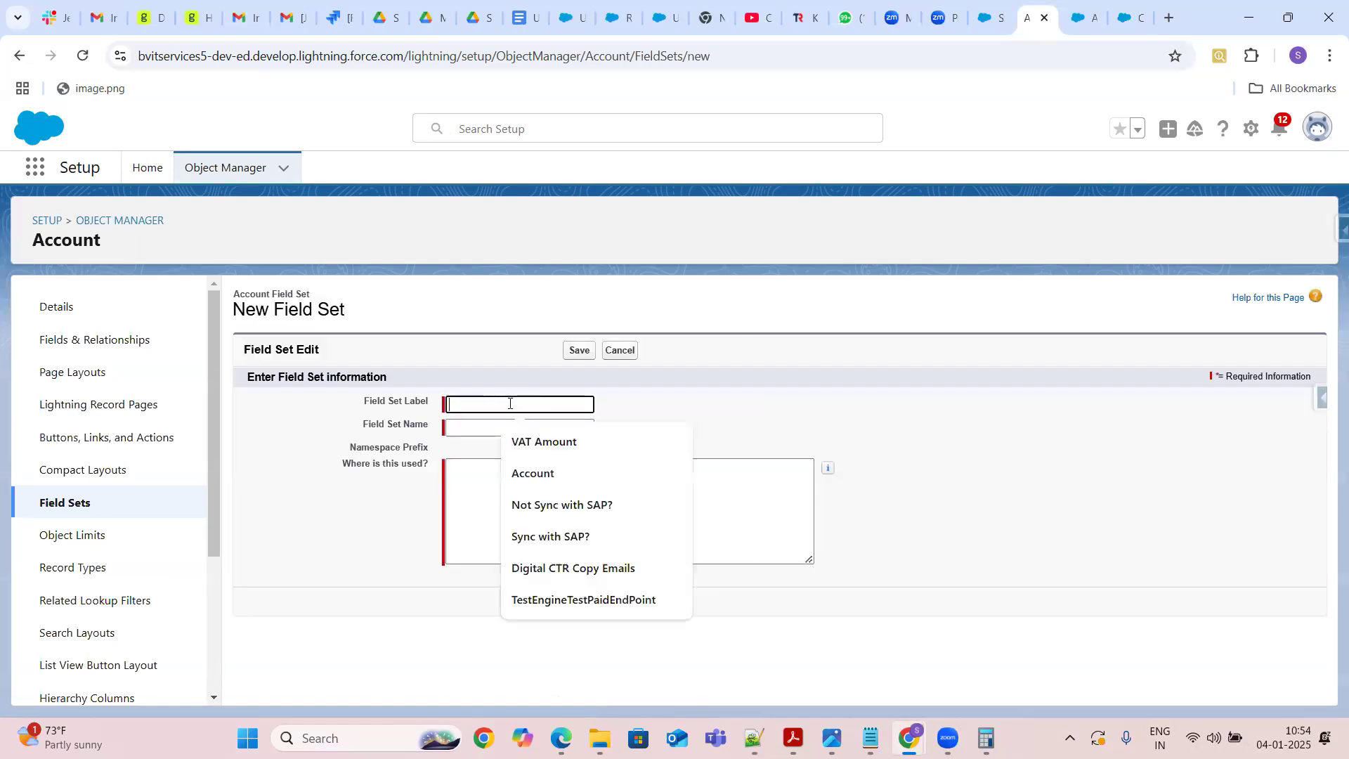
{"action": "type", "text": "Test"}
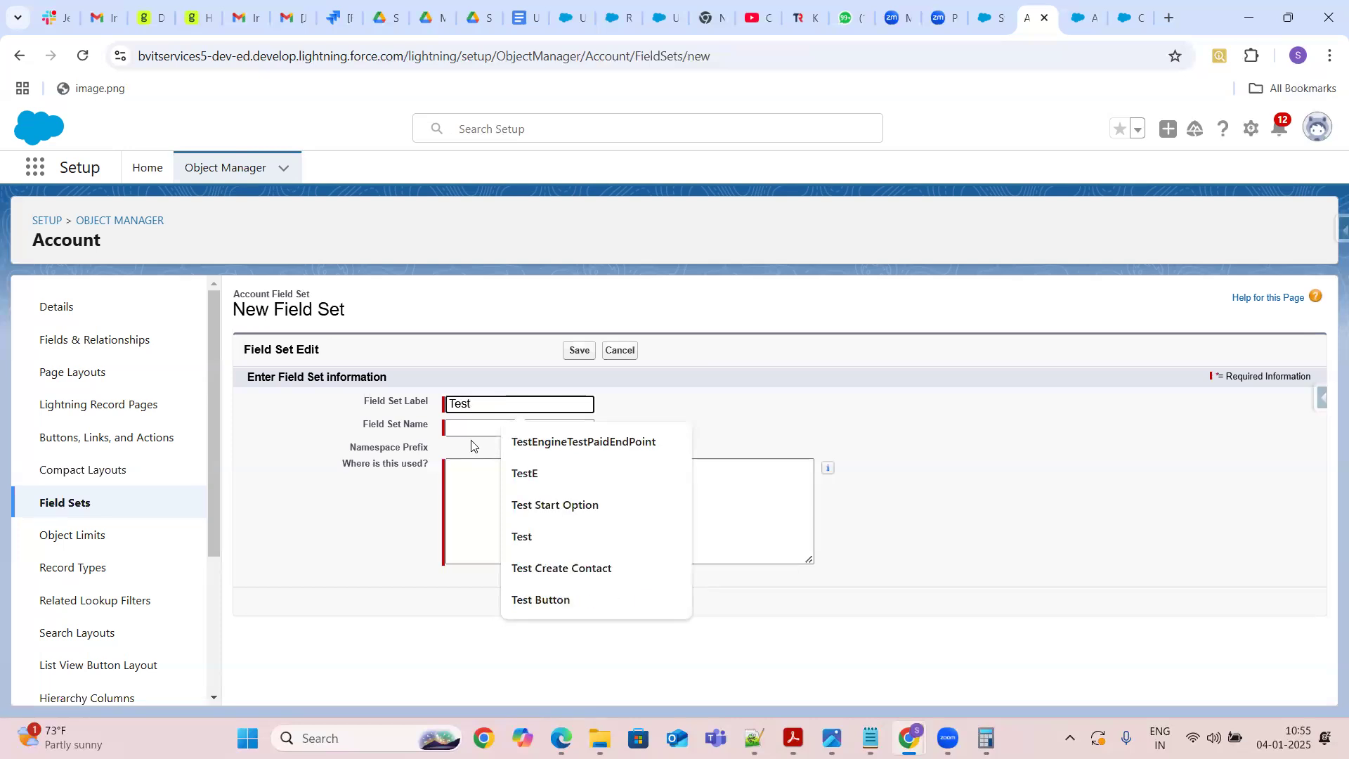
{"action": "left_click", "coordinate": [464, 426]}
{"action": "left_click", "coordinate": [469, 484]}
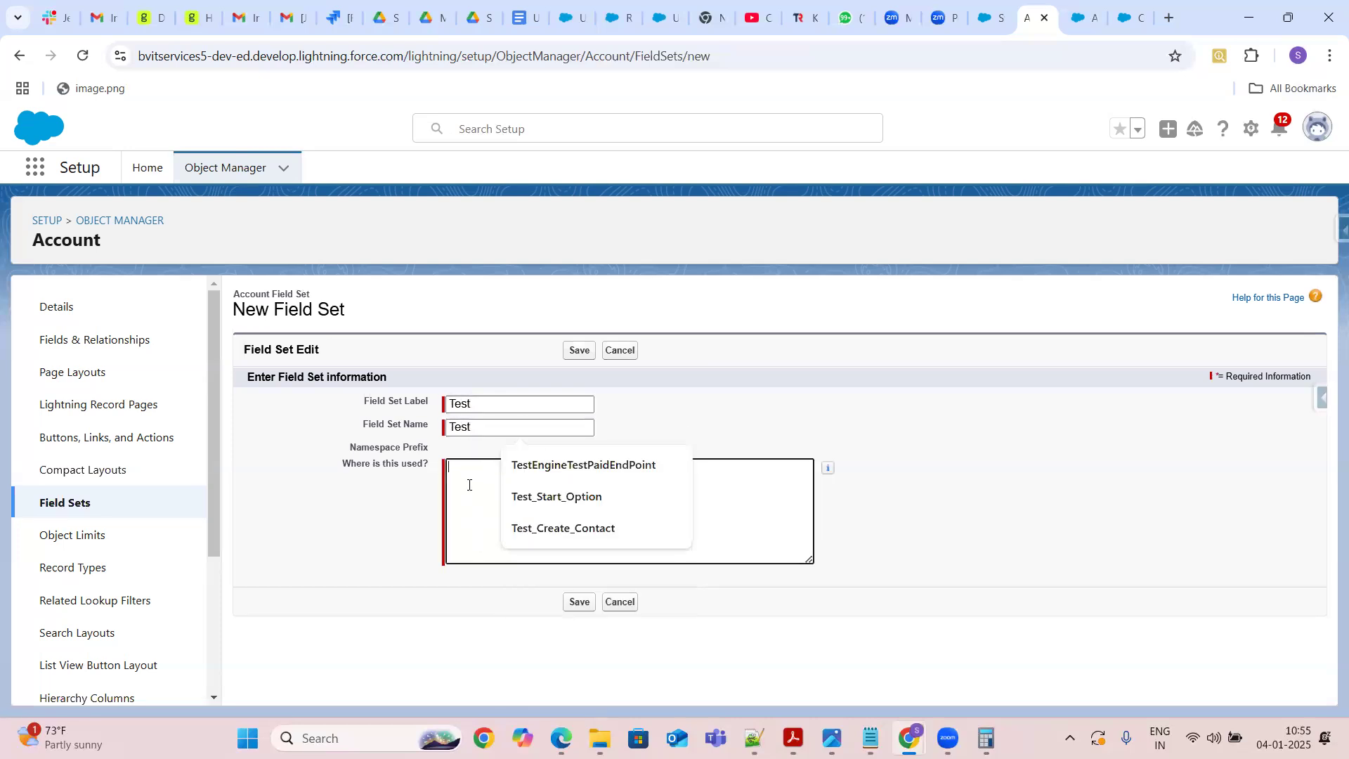
{"action": "type", "text": "Tests"}
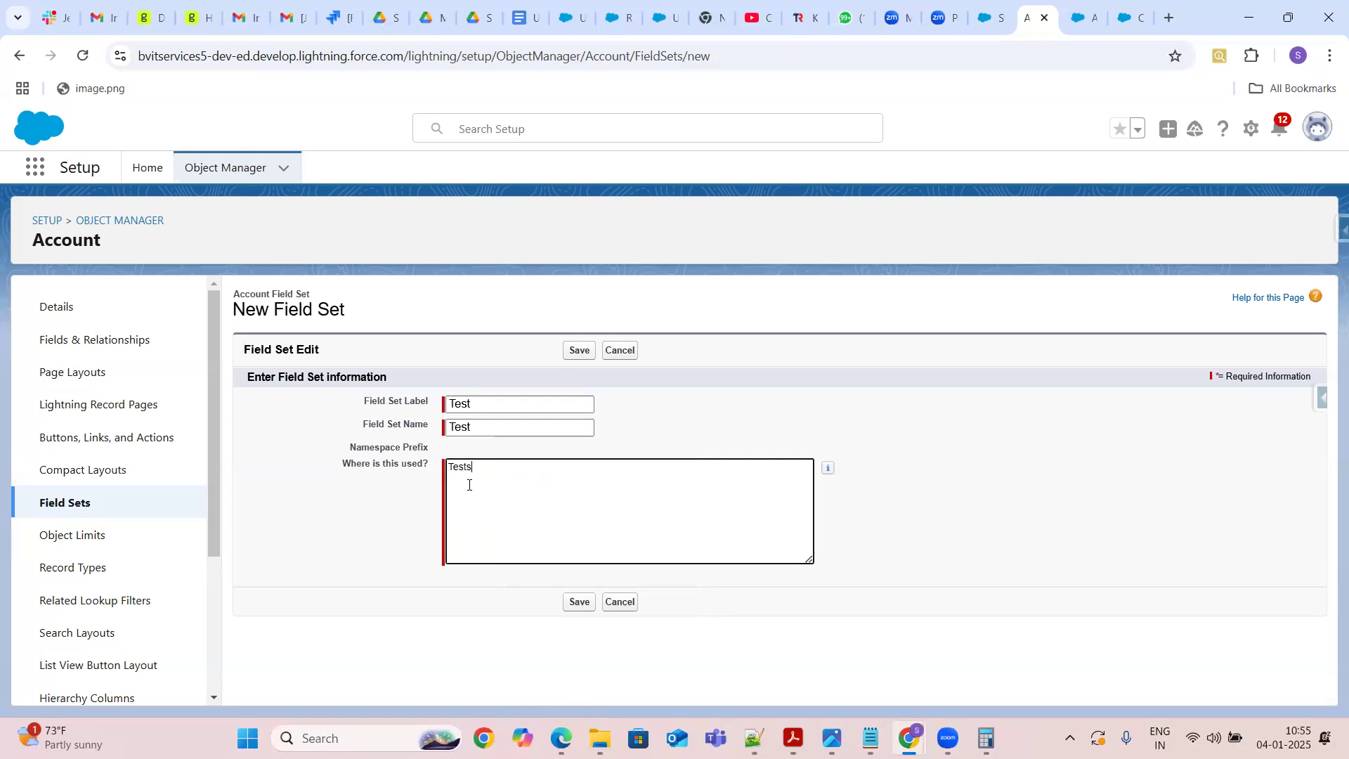
{"action": "left_click", "coordinate": [578, 349]}
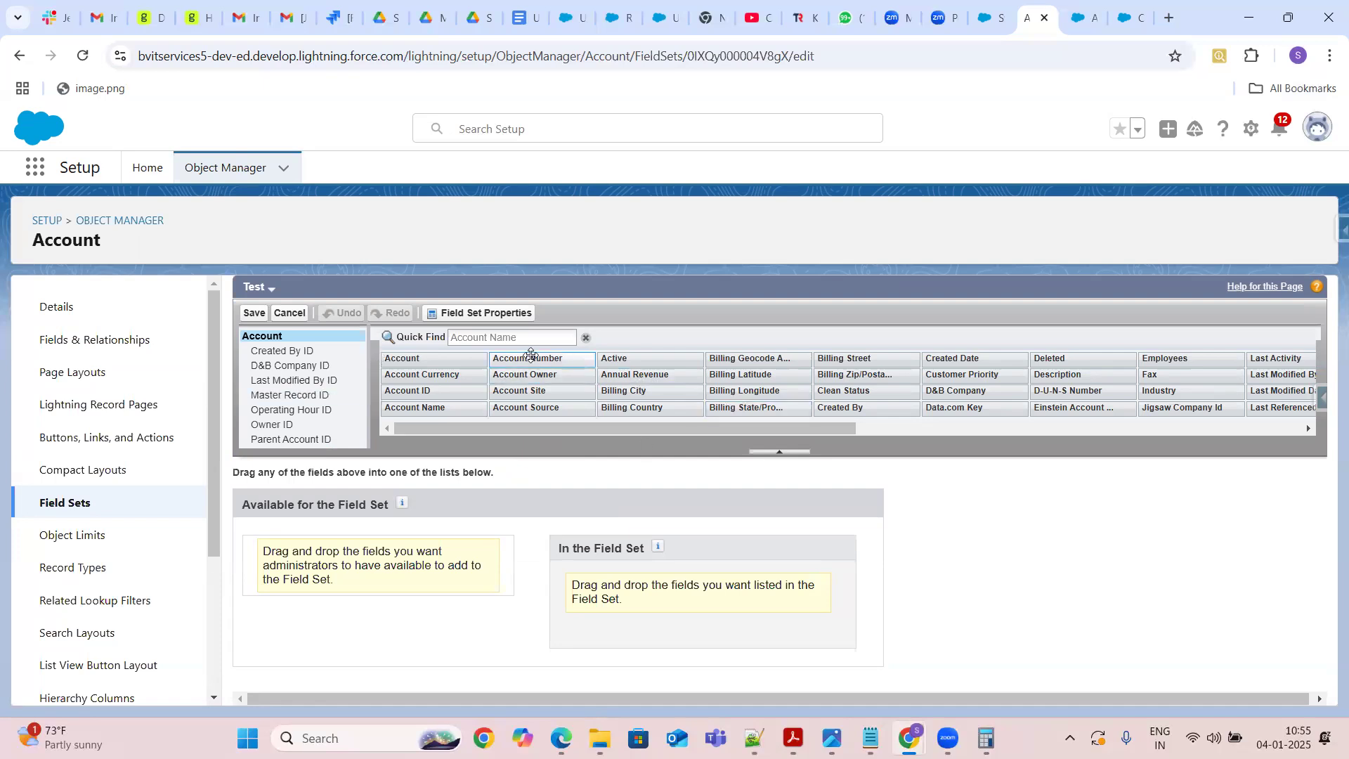
Add Account Number, Account Owner, Account Site and Account Source to the field set's available fields list
{"action": "left_click_drag", "start_coordinate": [530, 358], "coordinate": [371, 583]}
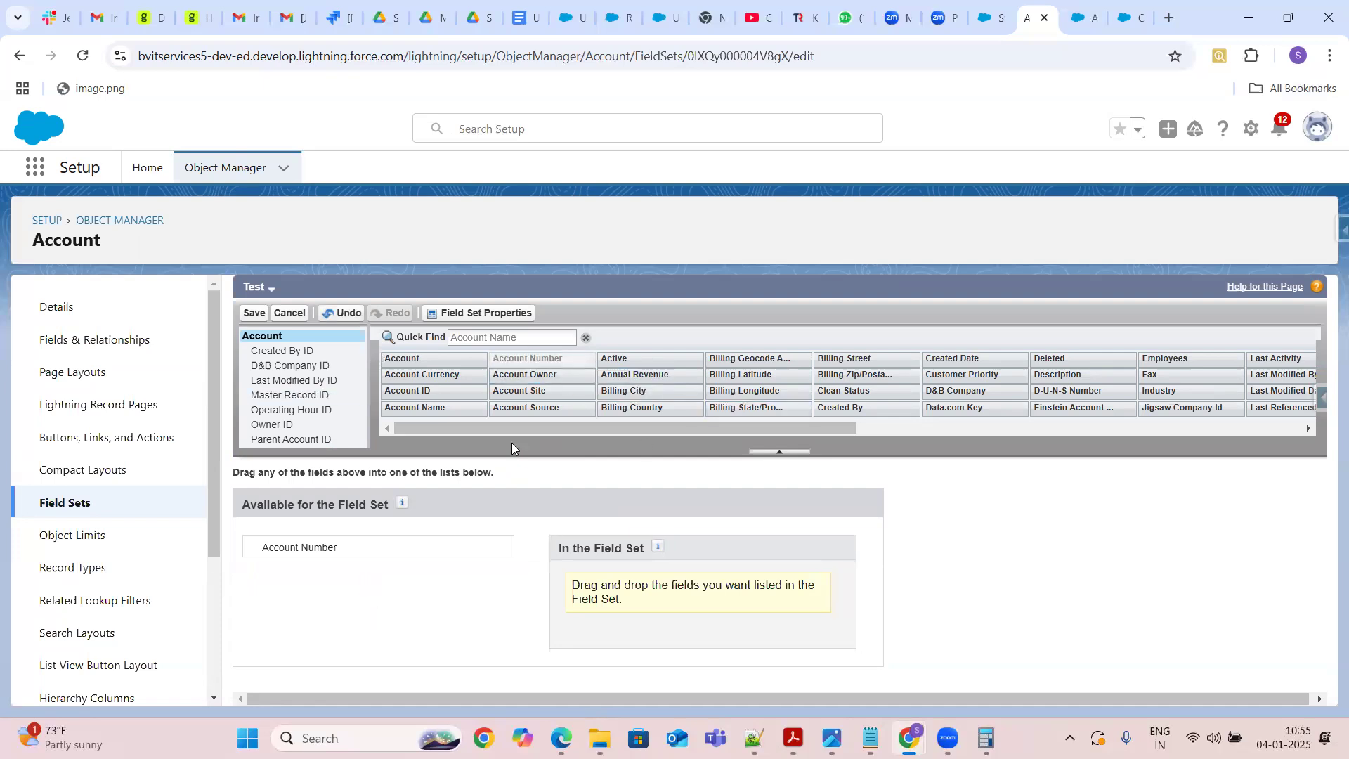
{"action": "left_click_drag", "start_coordinate": [537, 380], "coordinate": [370, 555]}
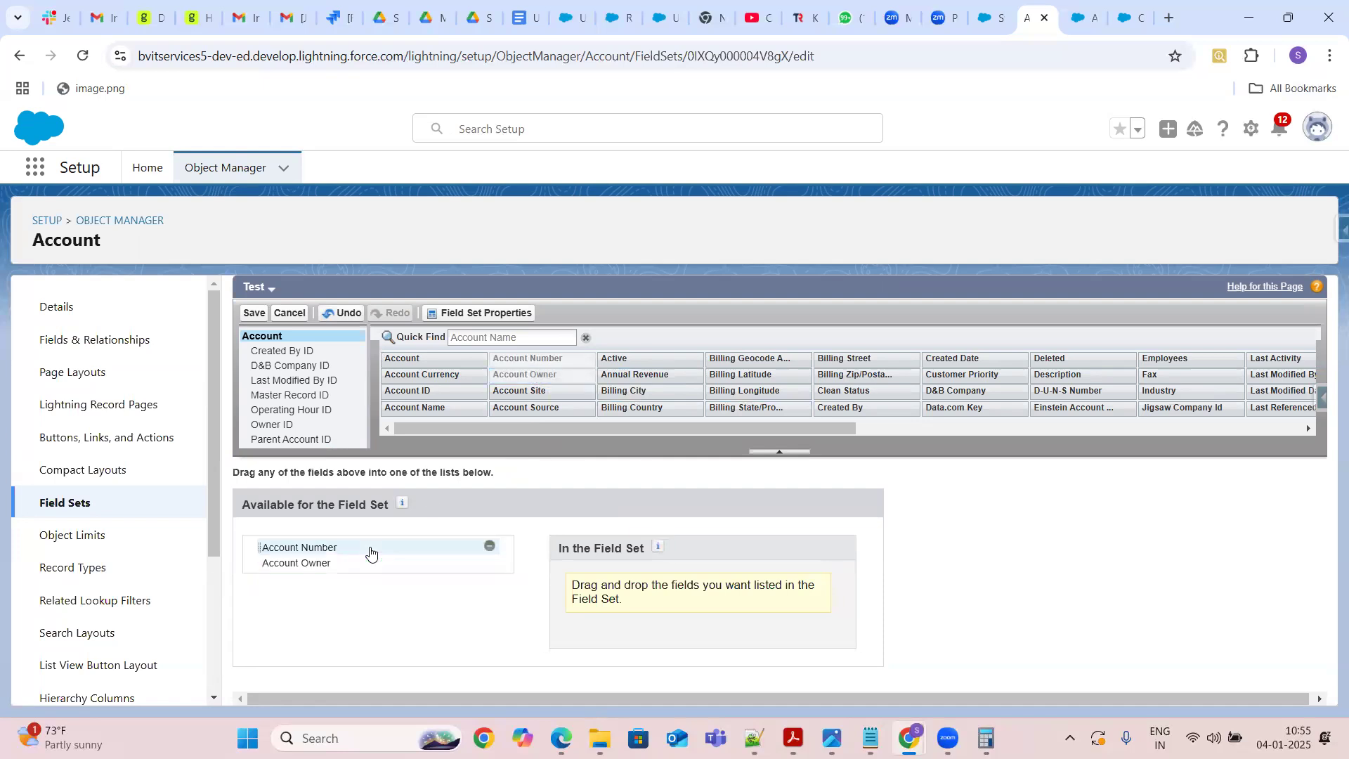
{"action": "left_click_drag", "start_coordinate": [568, 388], "coordinate": [410, 581]}
{"action": "left_click_drag", "start_coordinate": [510, 403], "coordinate": [368, 585]}
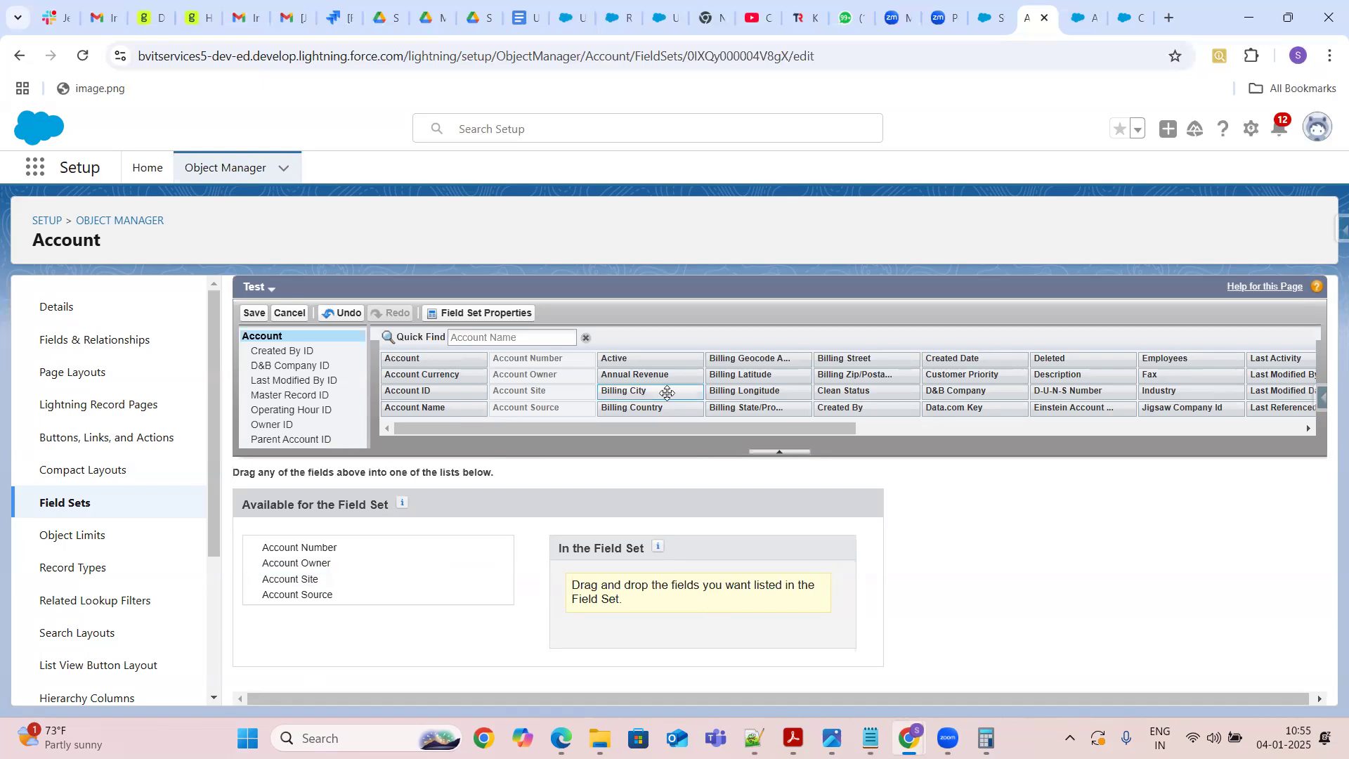
{"action": "left_click_drag", "start_coordinate": [666, 392], "coordinate": [373, 616]}
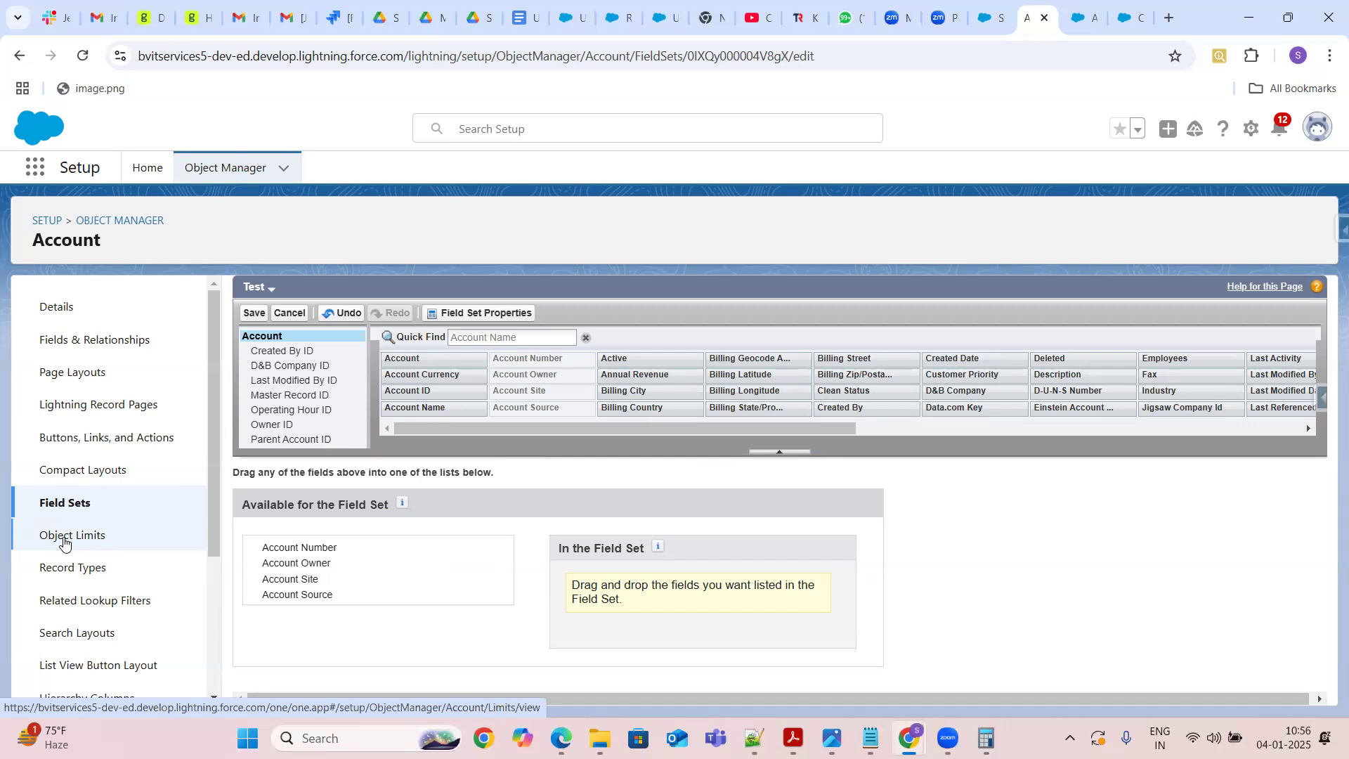
Open the Account's object limits and examine the custom field, relationship field and rollup summary field limits
{"action": "left_click", "coordinate": [64, 543]}
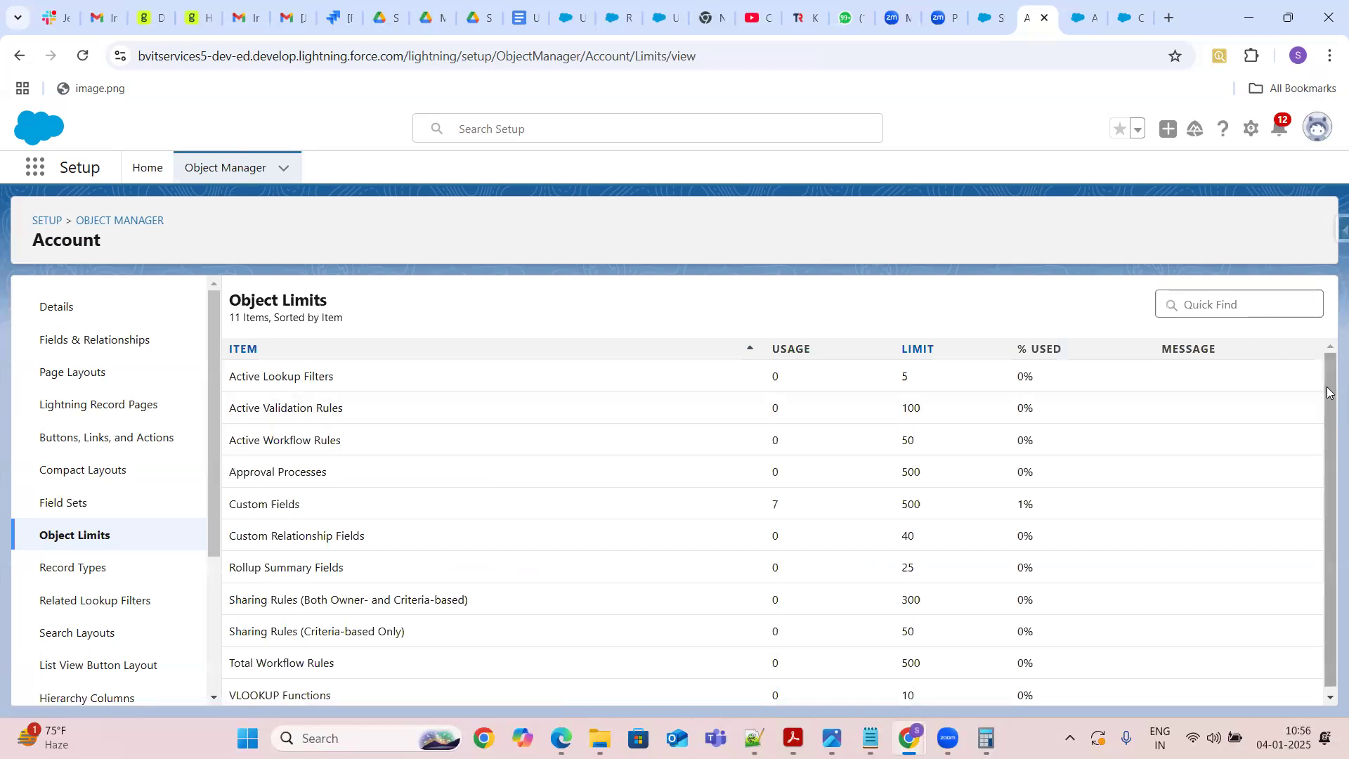
{"action": "left_click_drag", "start_coordinate": [1327, 391], "coordinate": [1327, 436]}
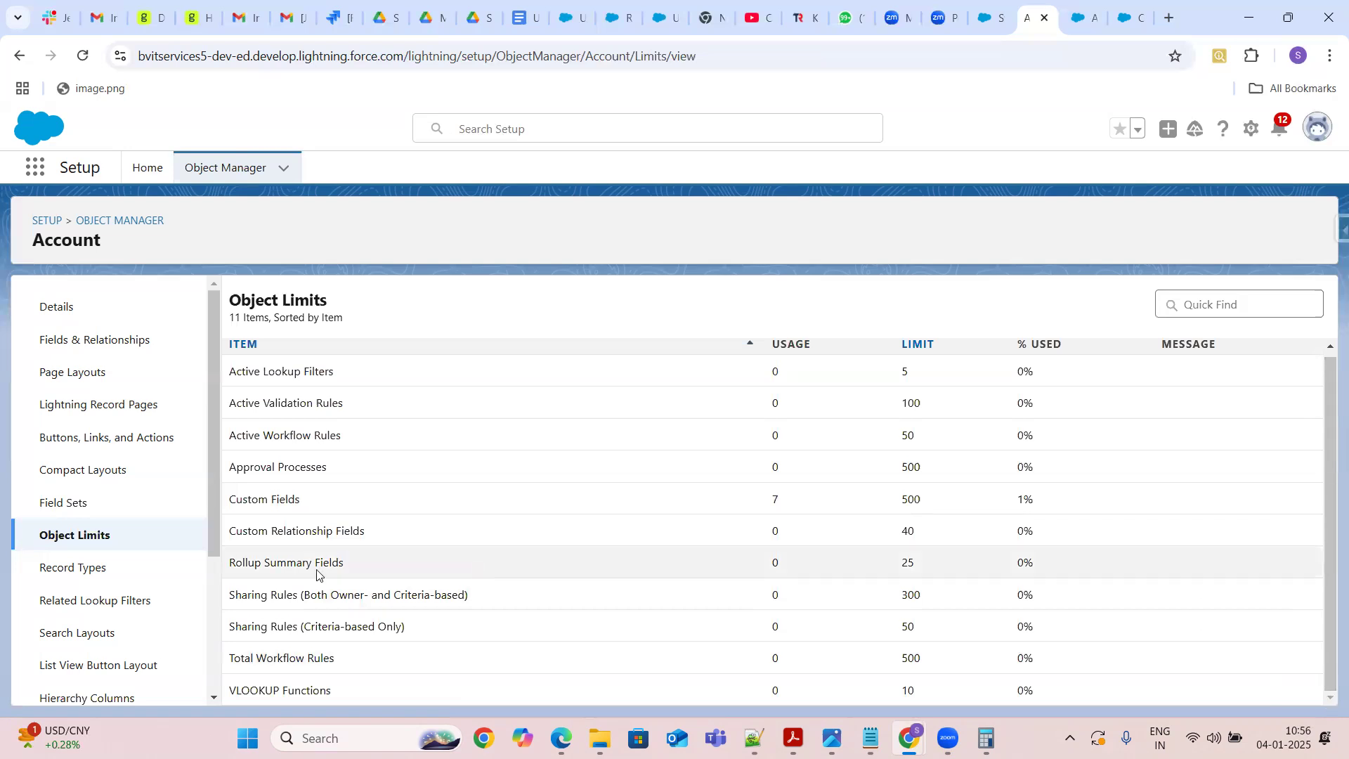
{"action": "left_click_drag", "start_coordinate": [351, 562], "coordinate": [229, 562]}
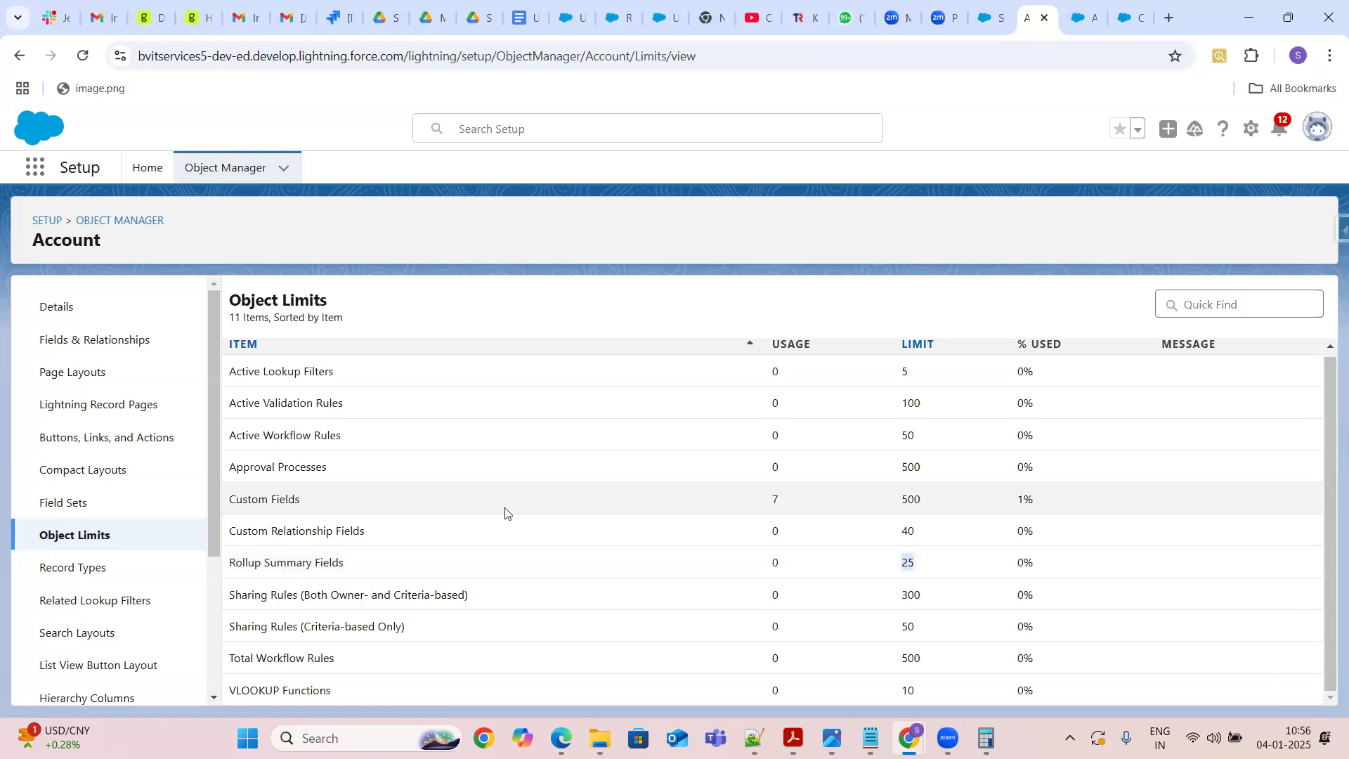
{"action": "left_click_drag", "start_coordinate": [301, 501], "coordinate": [228, 503]}
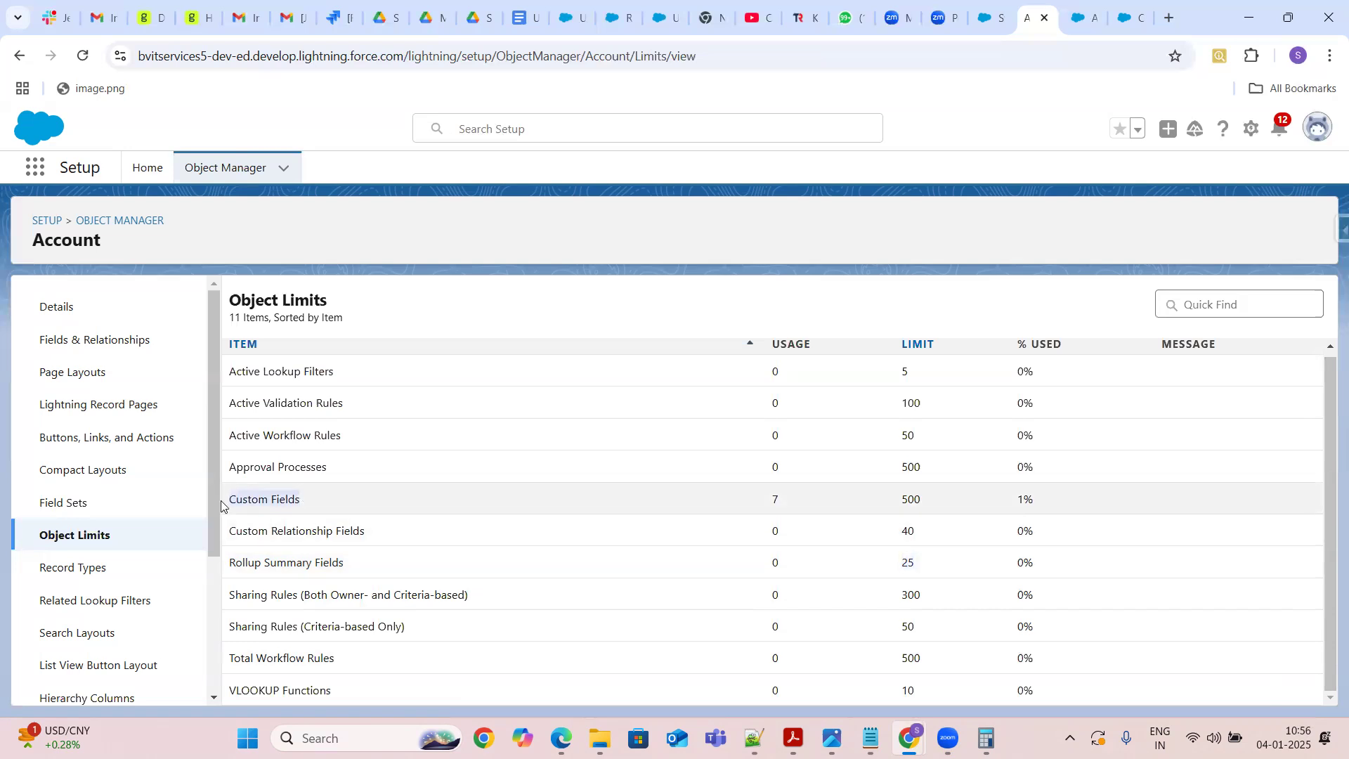
{"action": "double_click", "coordinate": [913, 501]}
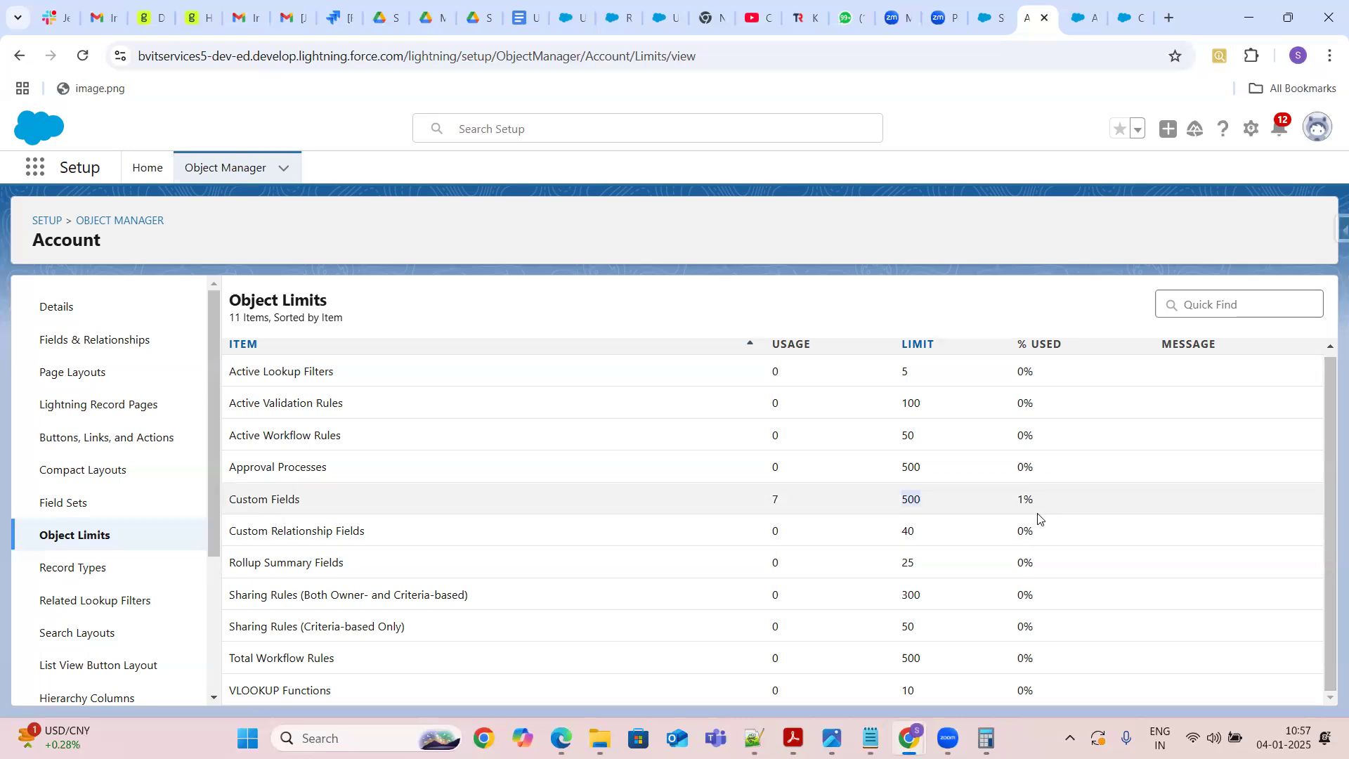
{"action": "left_click_drag", "start_coordinate": [389, 532], "coordinate": [233, 530]}
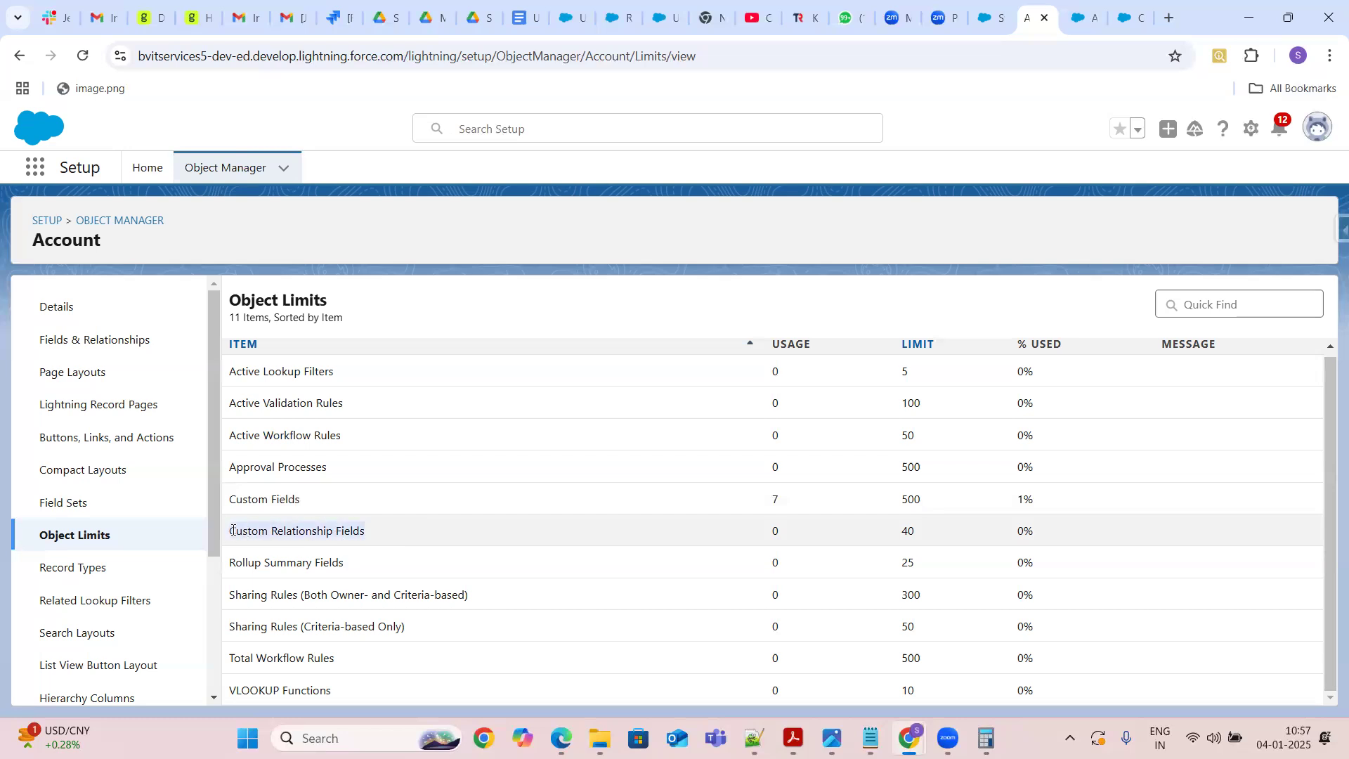
{"action": "left_click", "coordinate": [913, 525]}
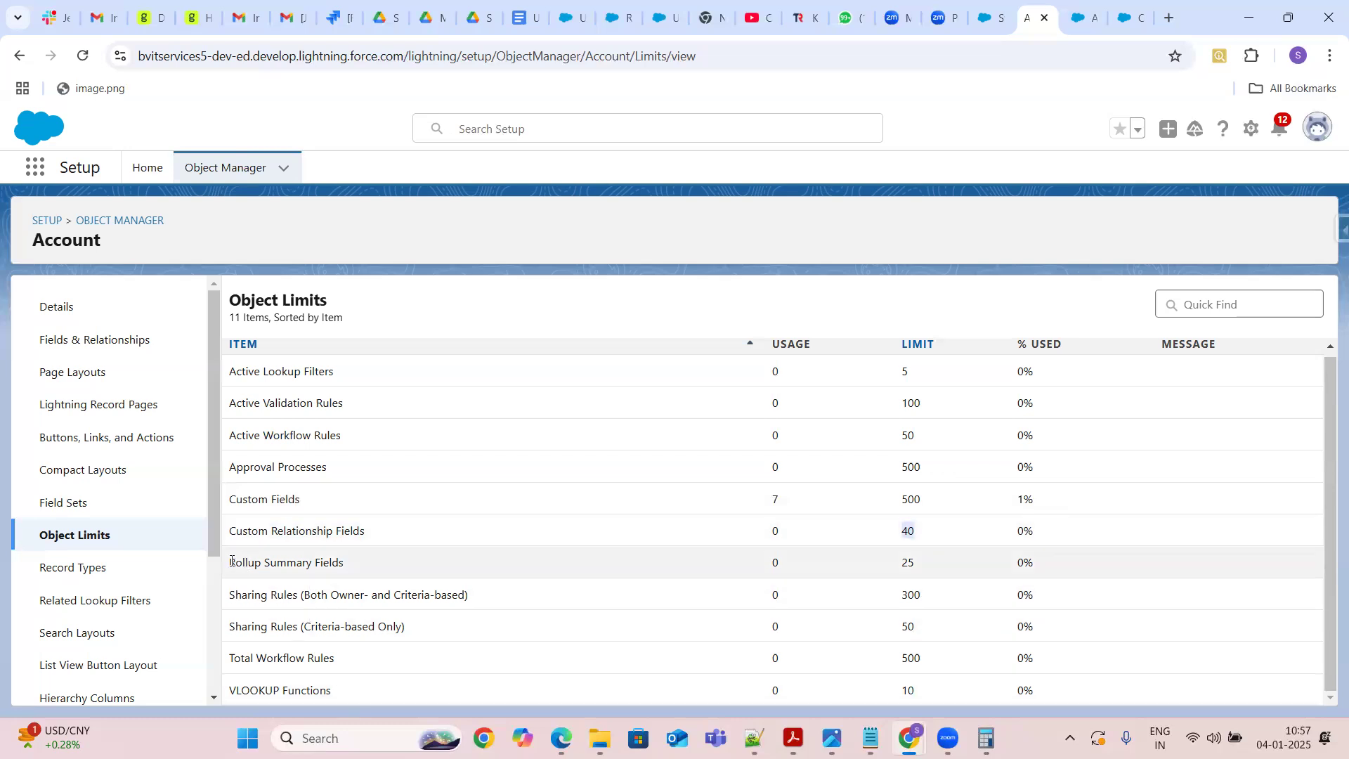
{"action": "left_click_drag", "start_coordinate": [231, 561], "coordinate": [385, 554]}
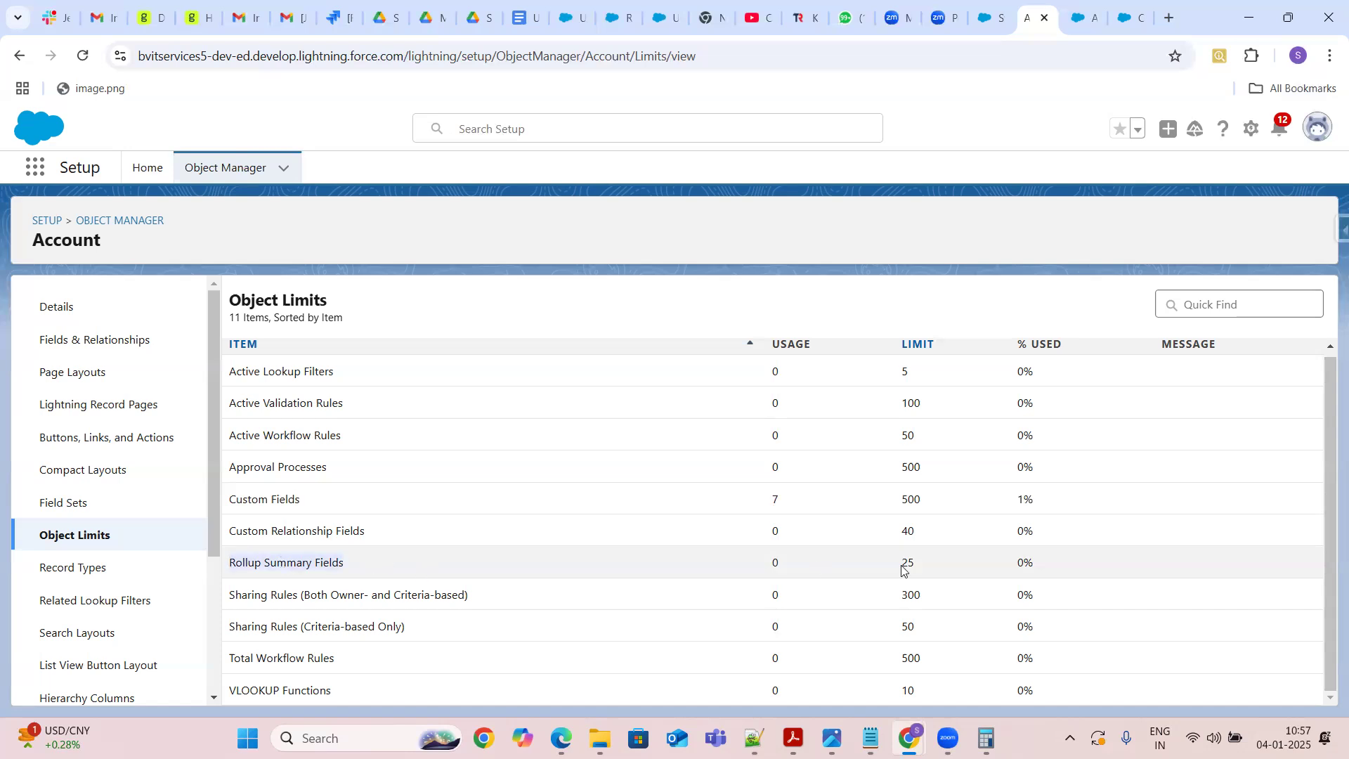
{"action": "left_click_drag", "start_coordinate": [900, 566], "coordinate": [915, 567]}
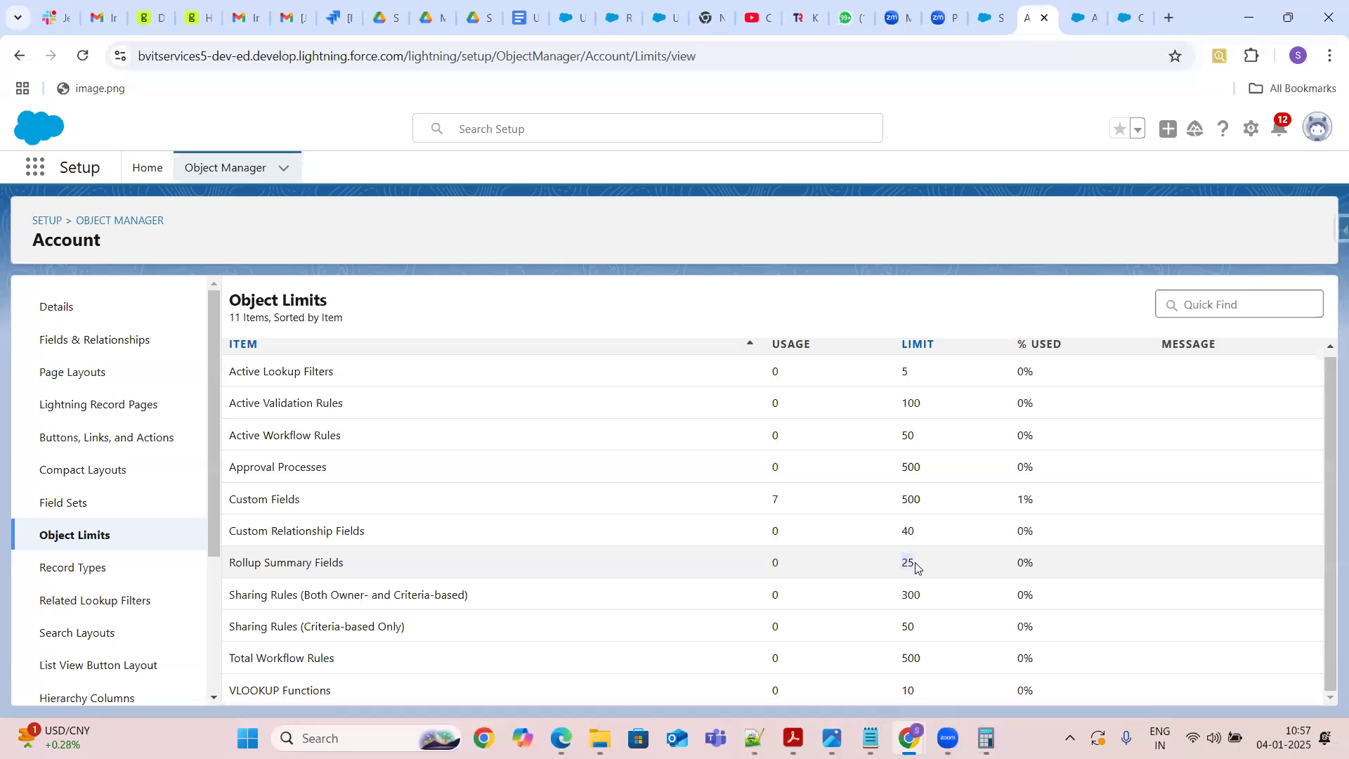
{"action": "left_click_drag", "start_coordinate": [301, 503], "coordinate": [233, 503]}
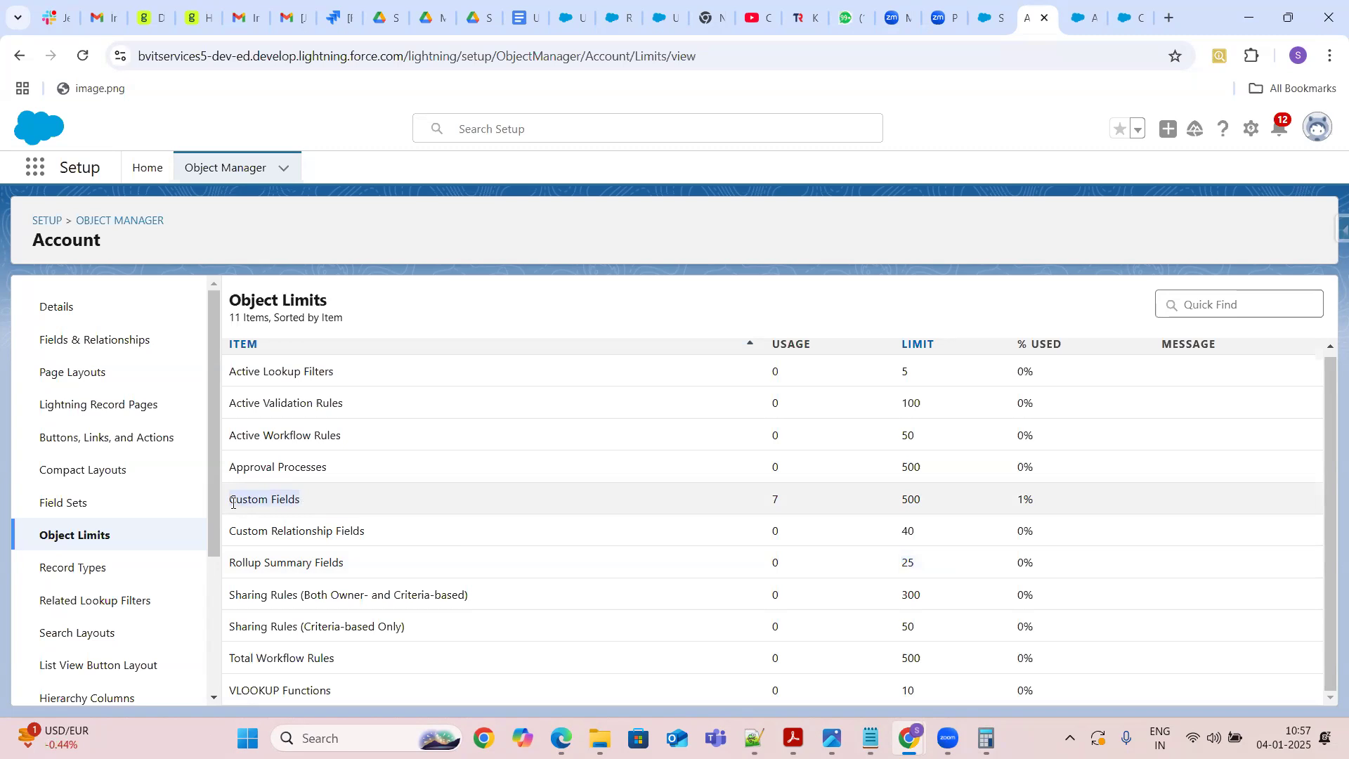
{"action": "left_click", "coordinate": [899, 504]}
{"action": "left_click_drag", "start_coordinate": [899, 500], "coordinate": [920, 499]}
{"action": "left_click_drag", "start_coordinate": [770, 503], "coordinate": [781, 504]}
{"action": "left_click_drag", "start_coordinate": [899, 504], "coordinate": [938, 506]}
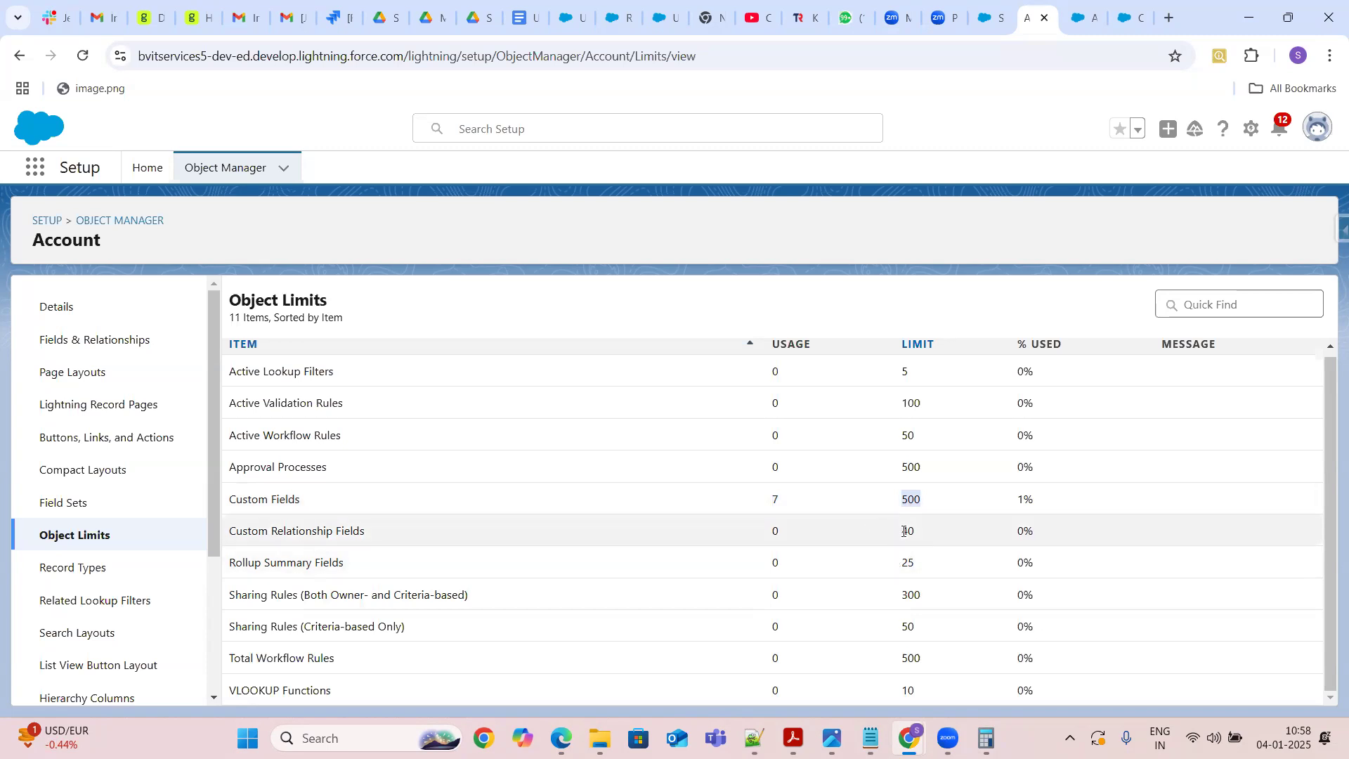
{"action": "left_click_drag", "start_coordinate": [904, 532], "coordinate": [918, 536]}
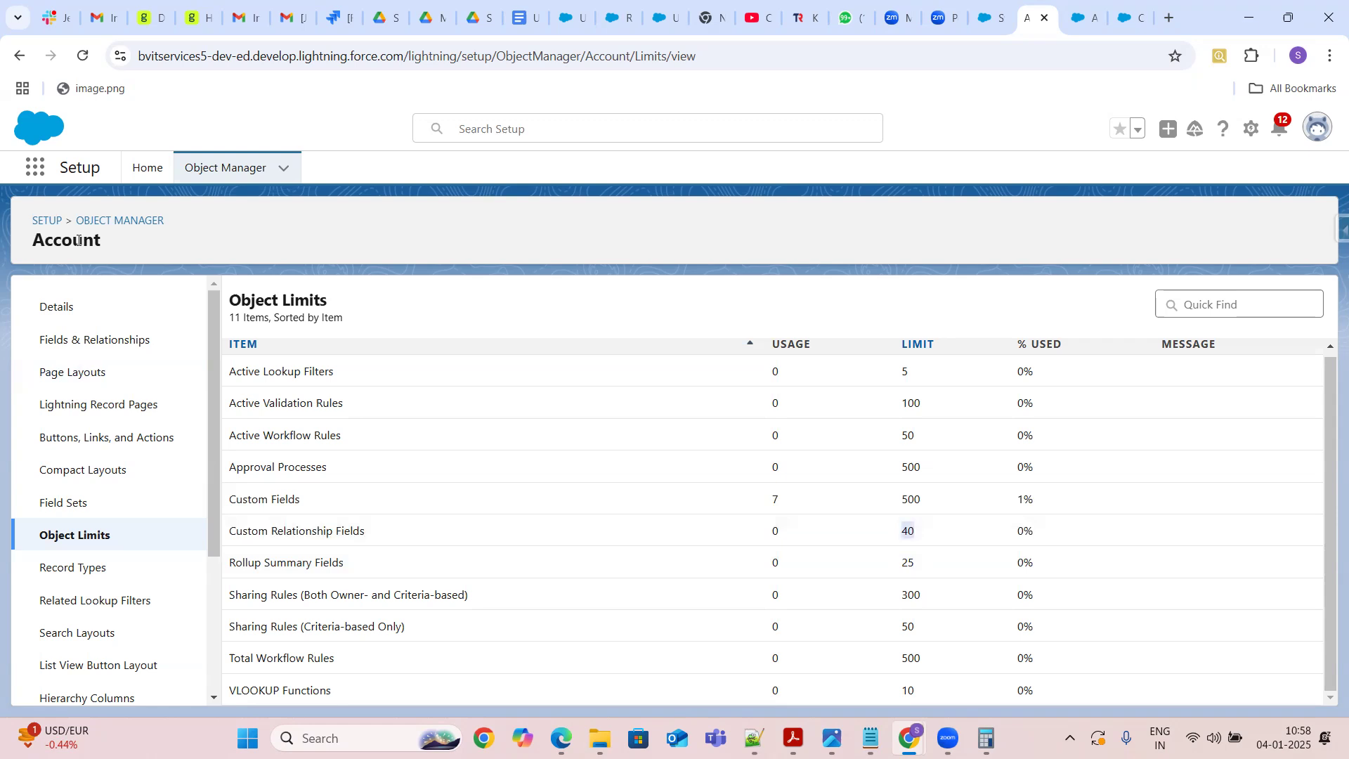
Duplicate the browser tab and open the Policy custom object in Object Manager by searching for policy
{"action": "right_click", "coordinate": [1029, 19]}
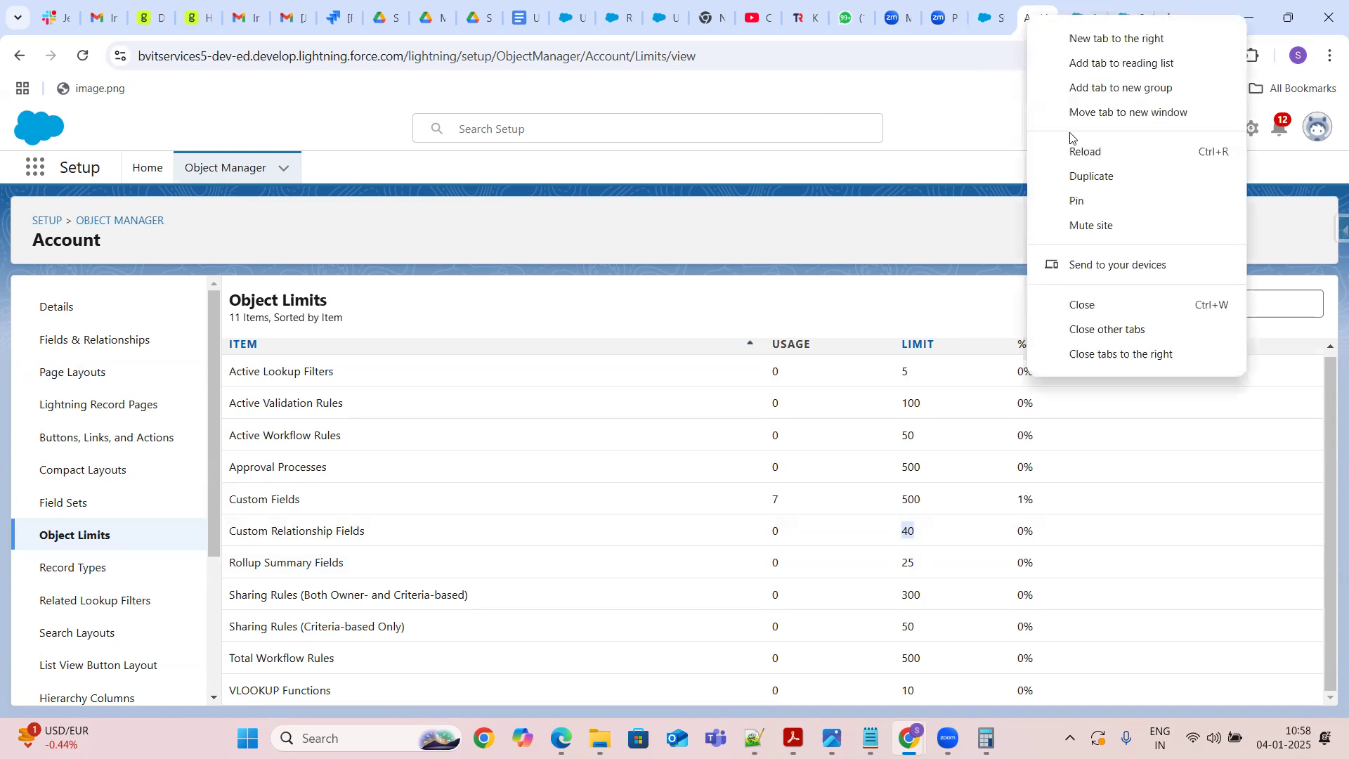
{"action": "left_click", "coordinate": [1099, 177]}
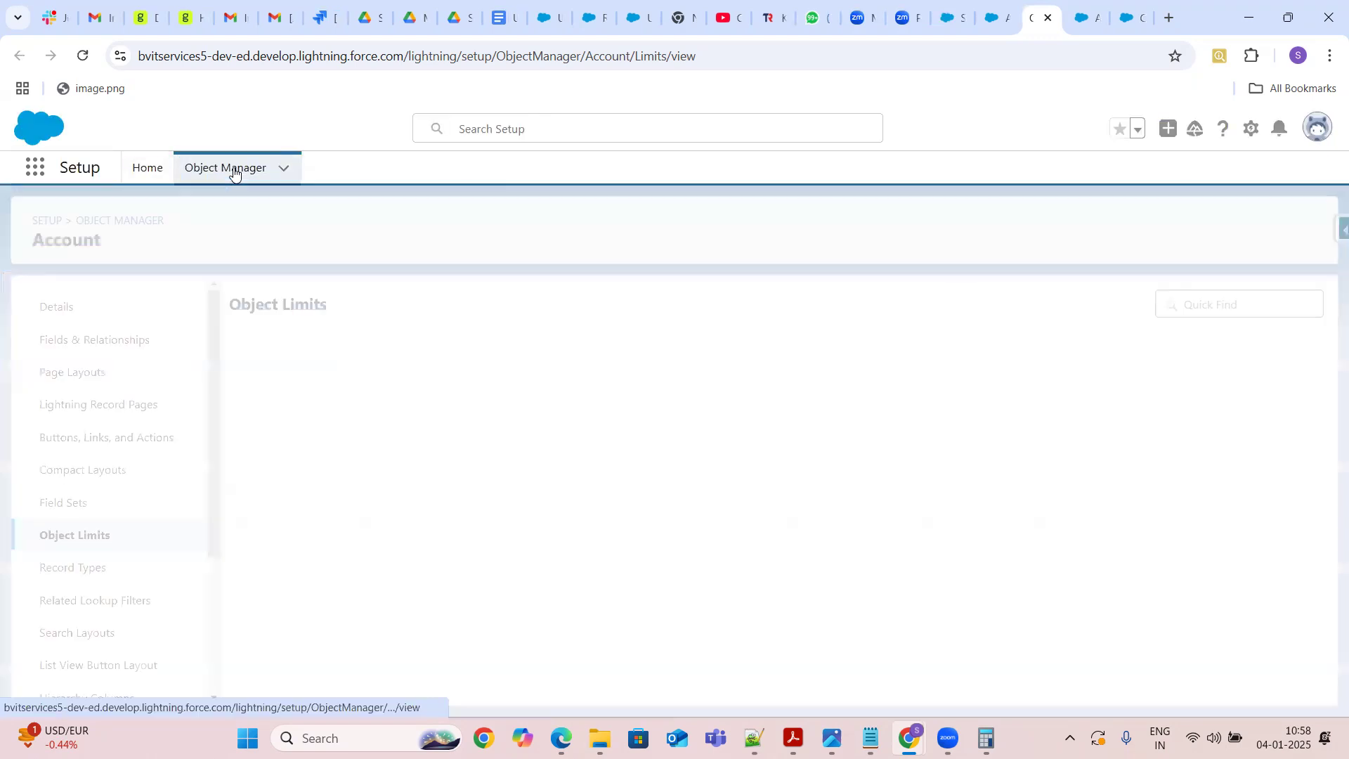
{"action": "left_click", "coordinate": [234, 171]}
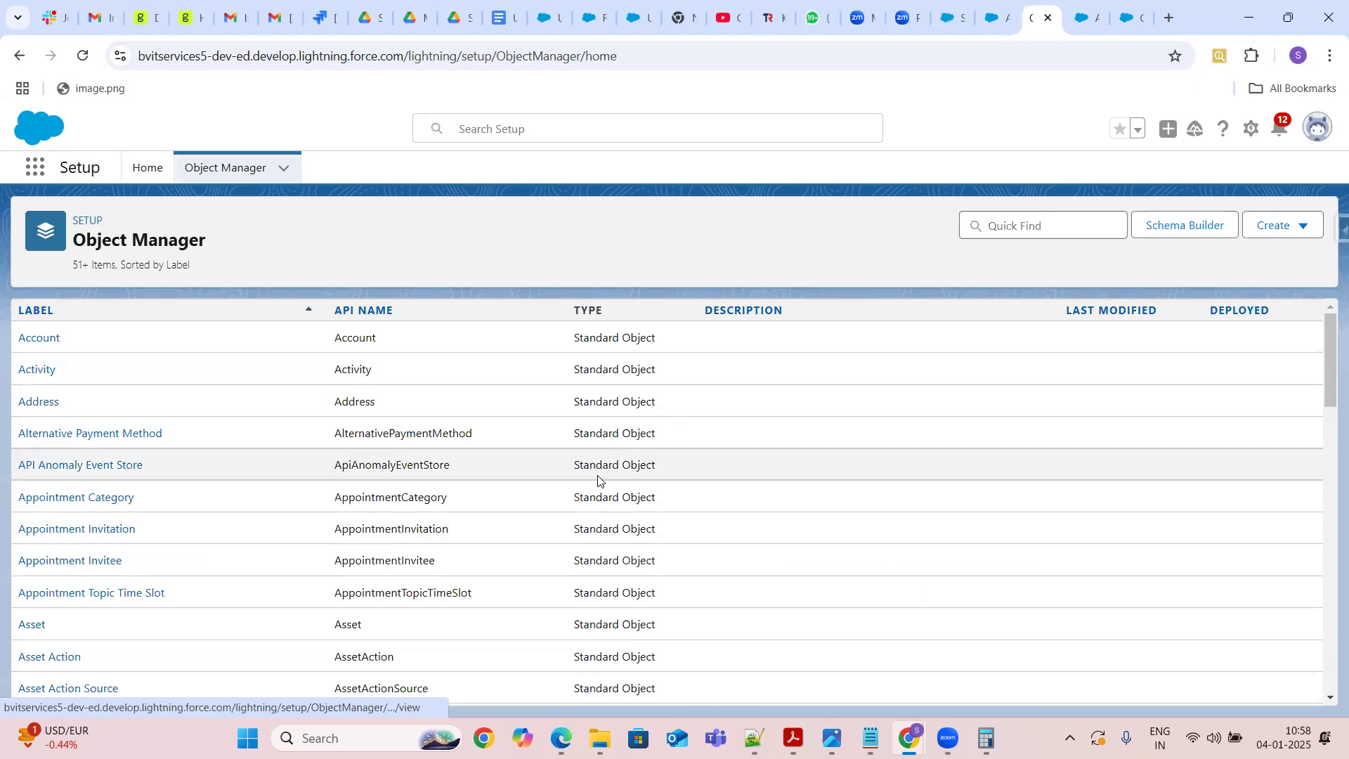
{"action": "left_click", "coordinate": [1033, 225]}
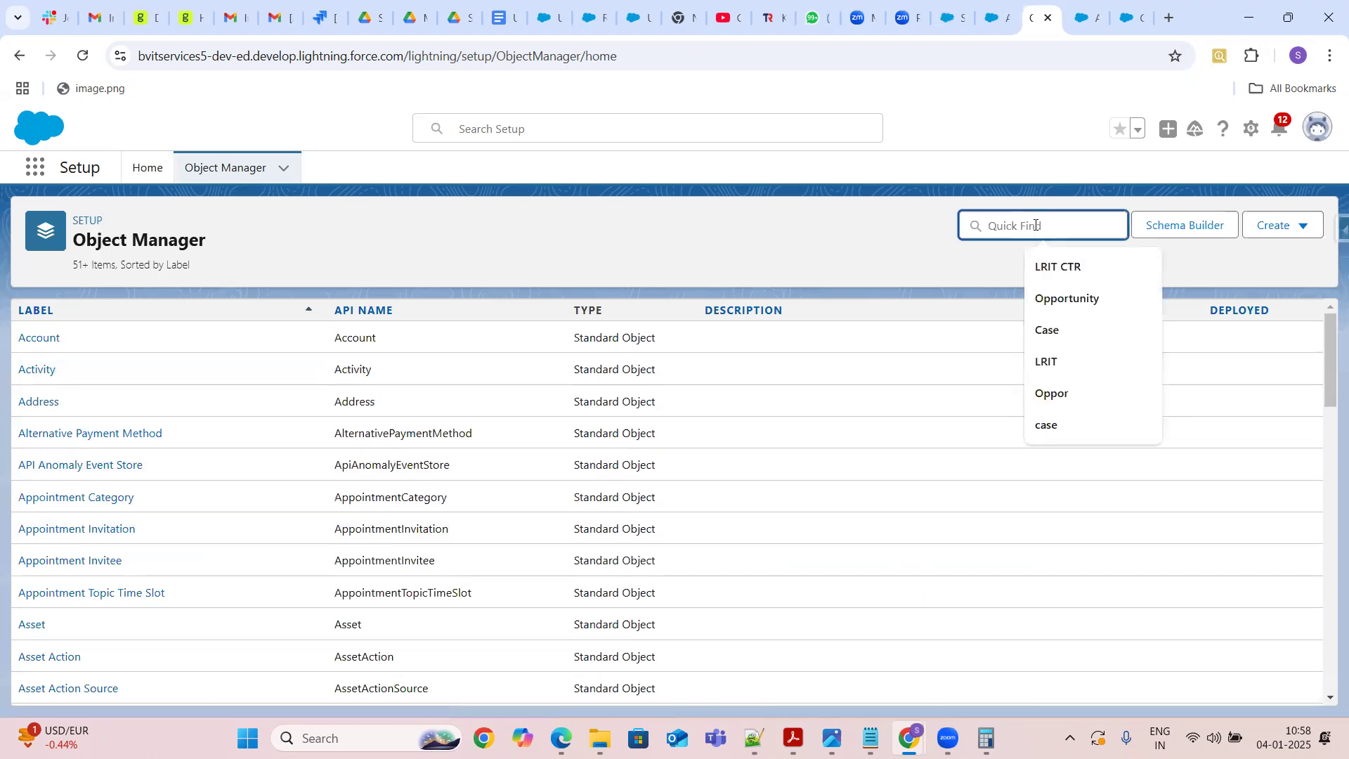
{"action": "type", "text": "policy"}
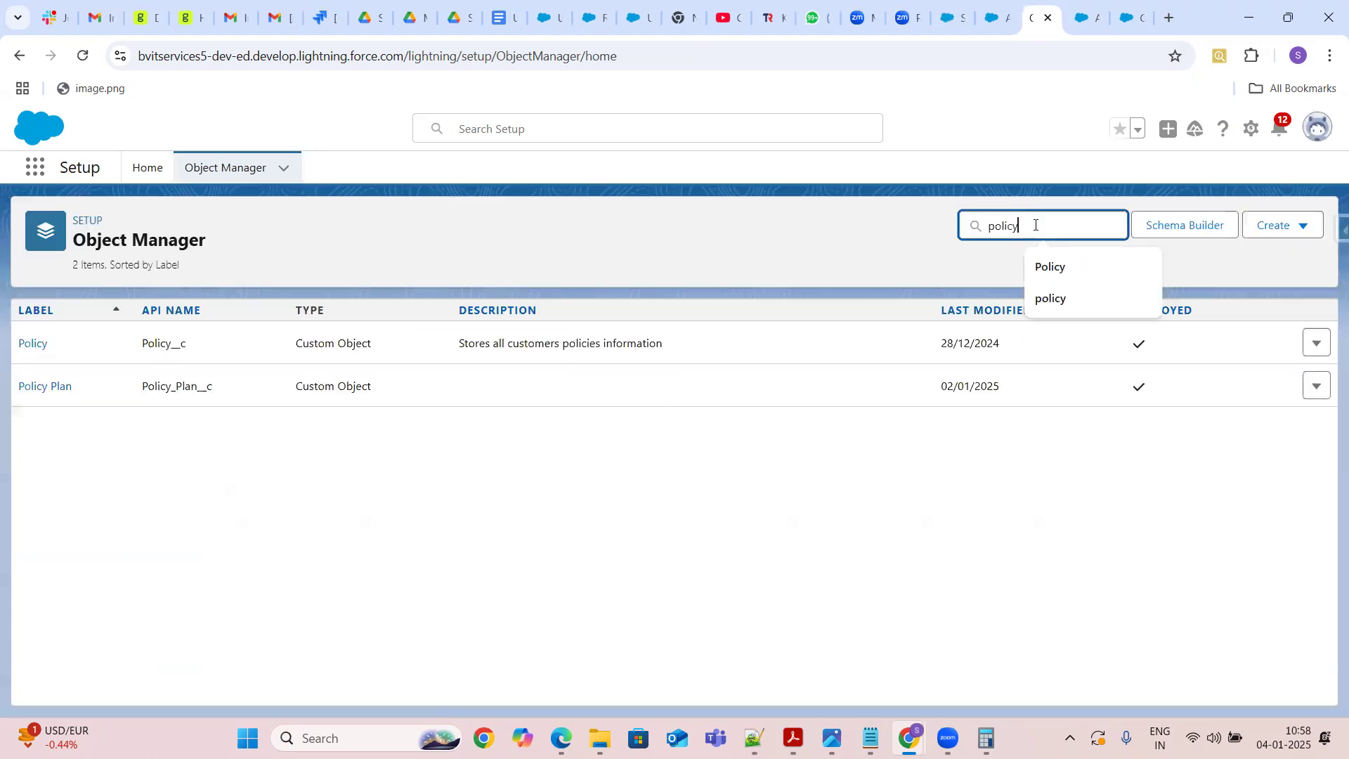
{"action": "left_click", "coordinate": [36, 343]}
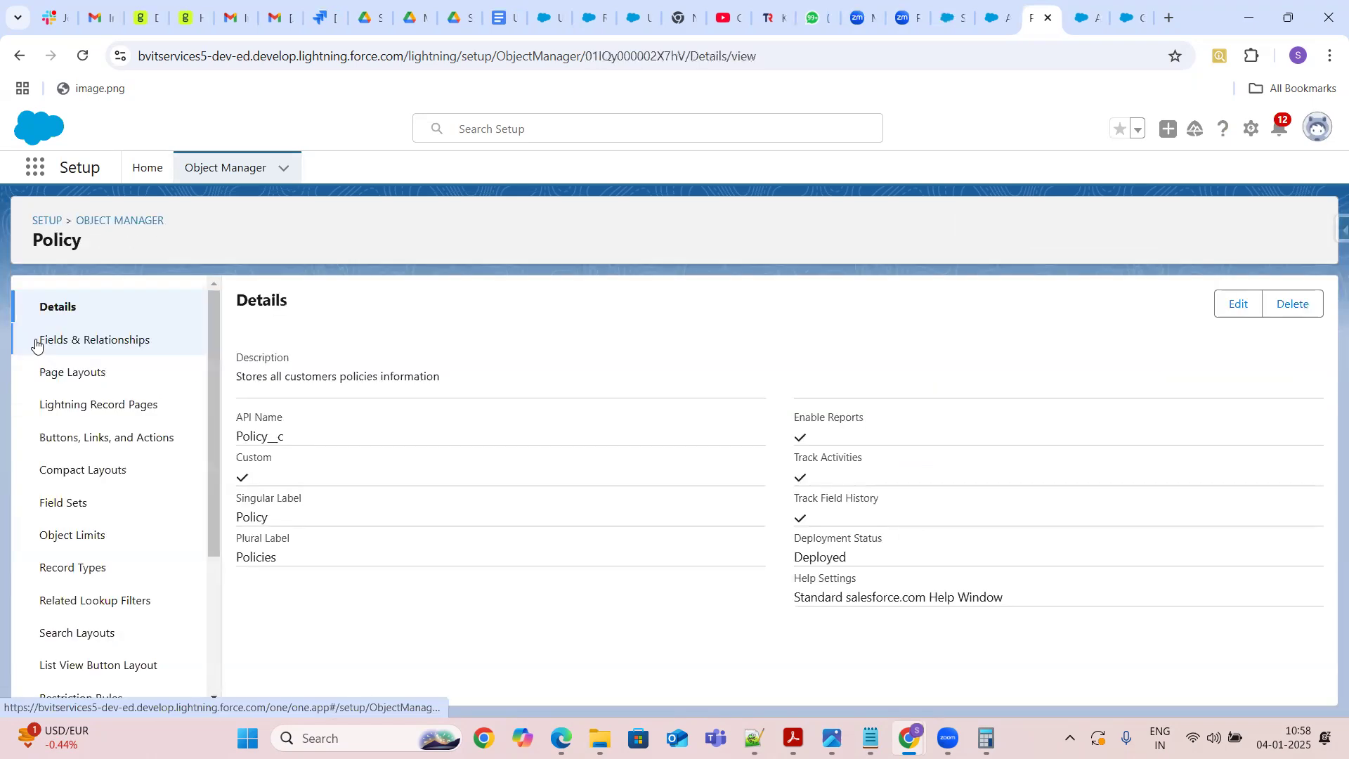
Open the Policy object's limits and review its custom field and custom relationship field limits
{"action": "left_click", "coordinate": [85, 543]}
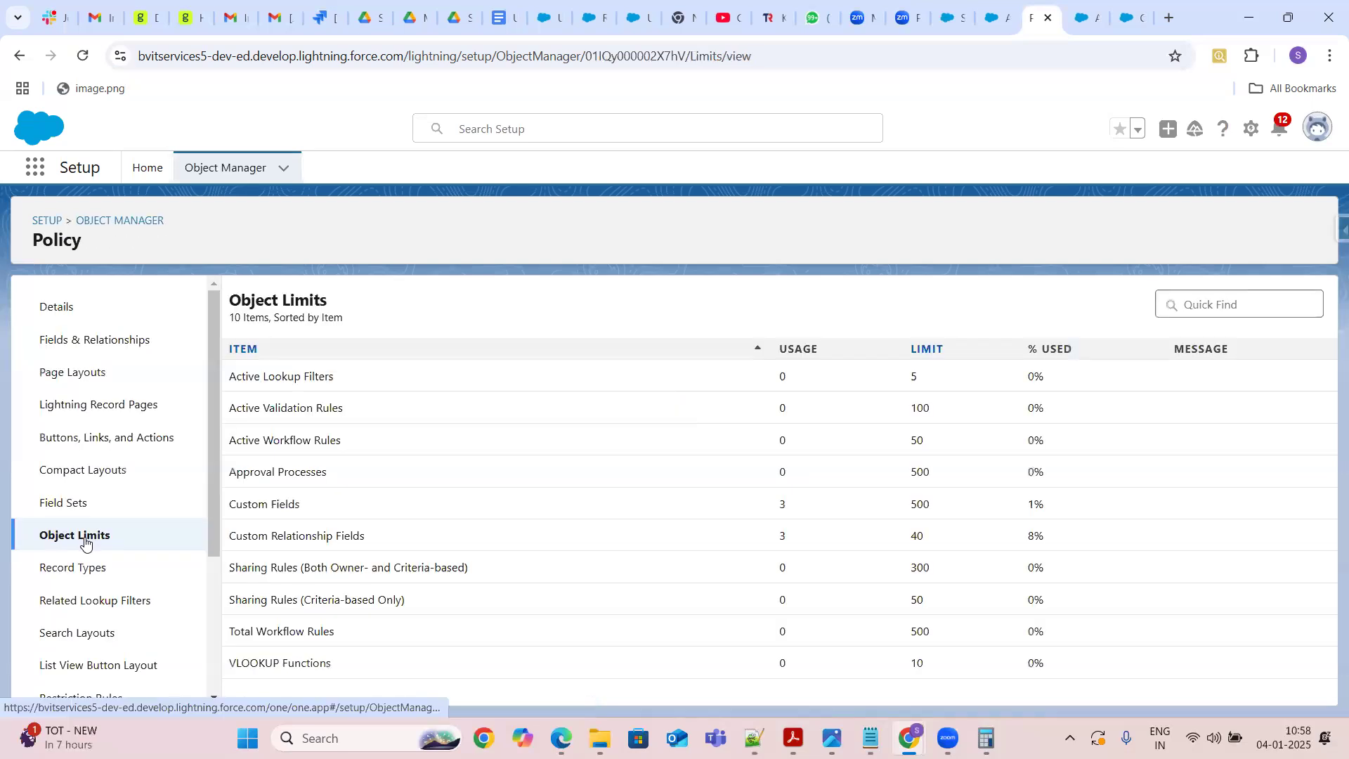
{"action": "double_click", "coordinate": [921, 503]}
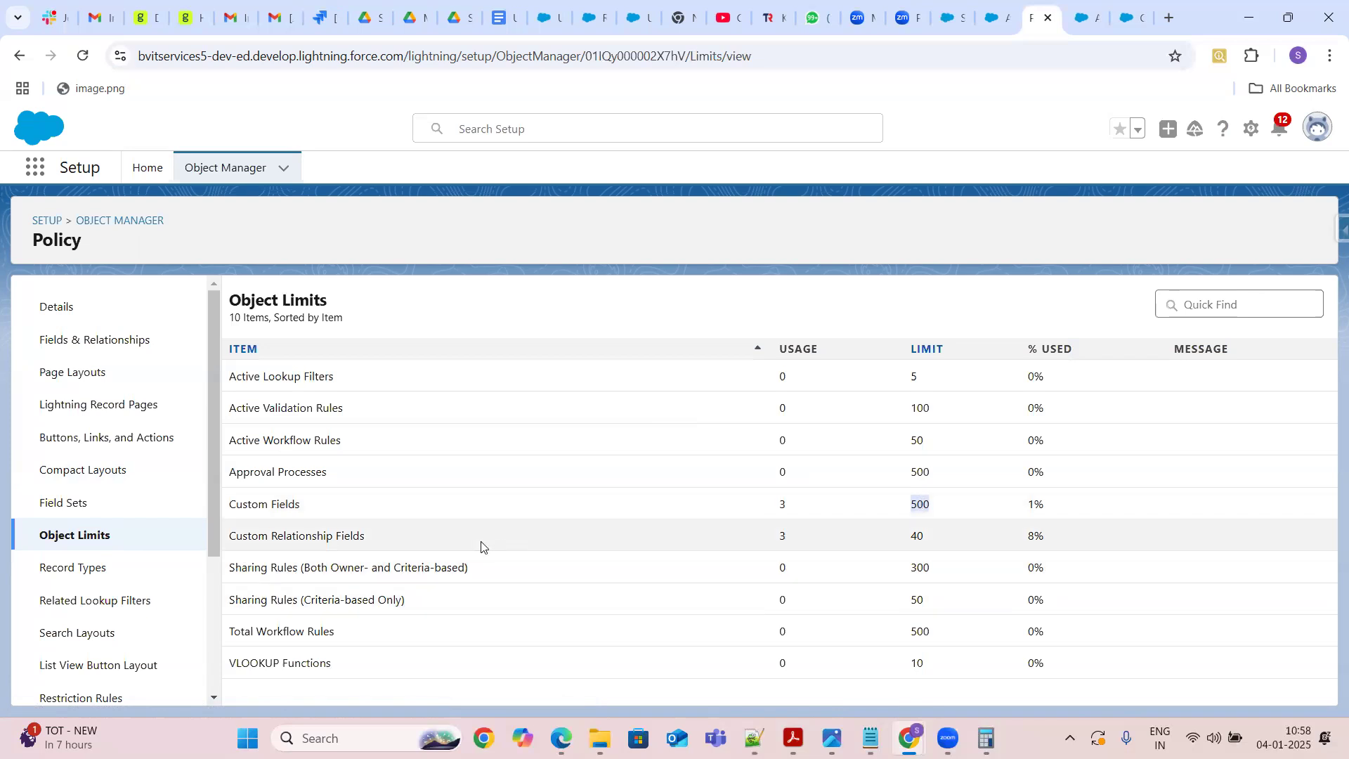
{"action": "left_click", "coordinate": [915, 538]}
Open Policy's fields and relationships and review the data types of its master-detail fields
{"action": "left_click", "coordinate": [102, 342]}
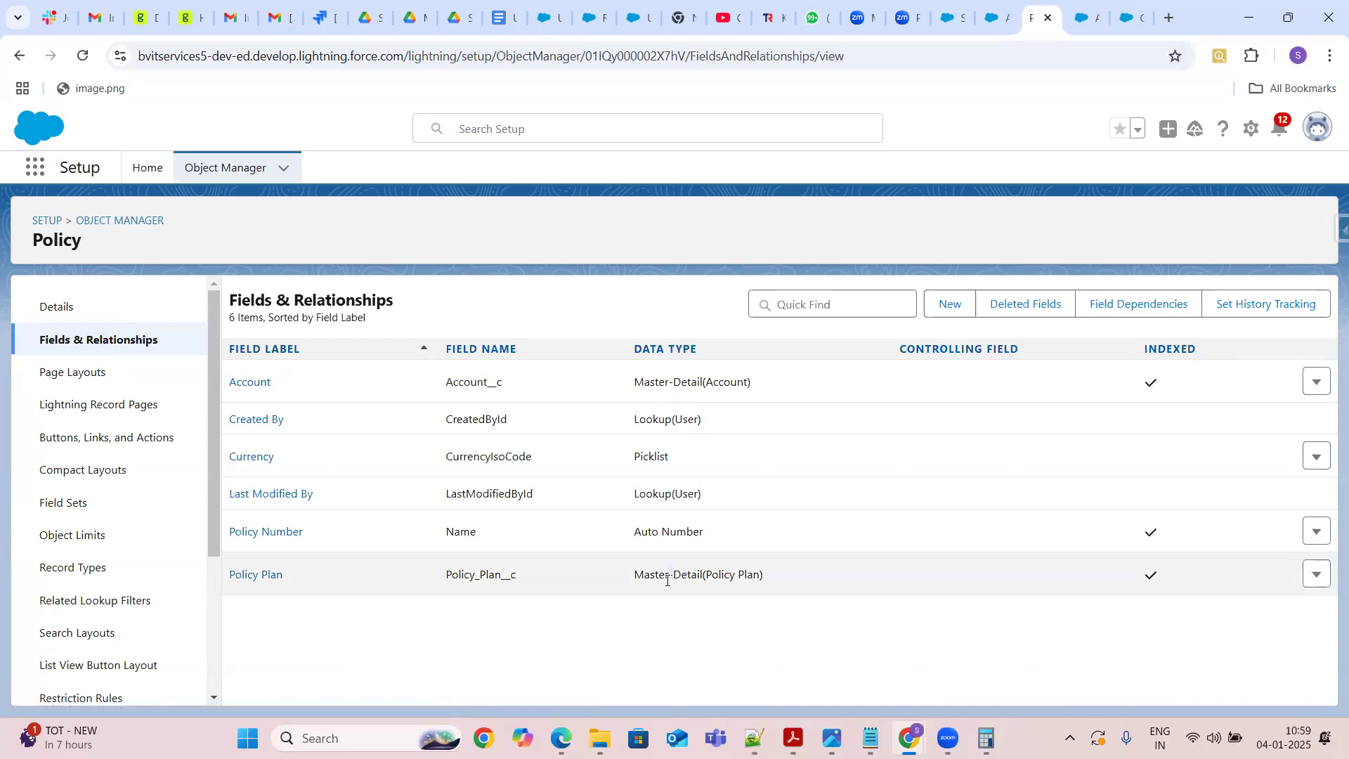
{"action": "double_click", "coordinate": [686, 381]}
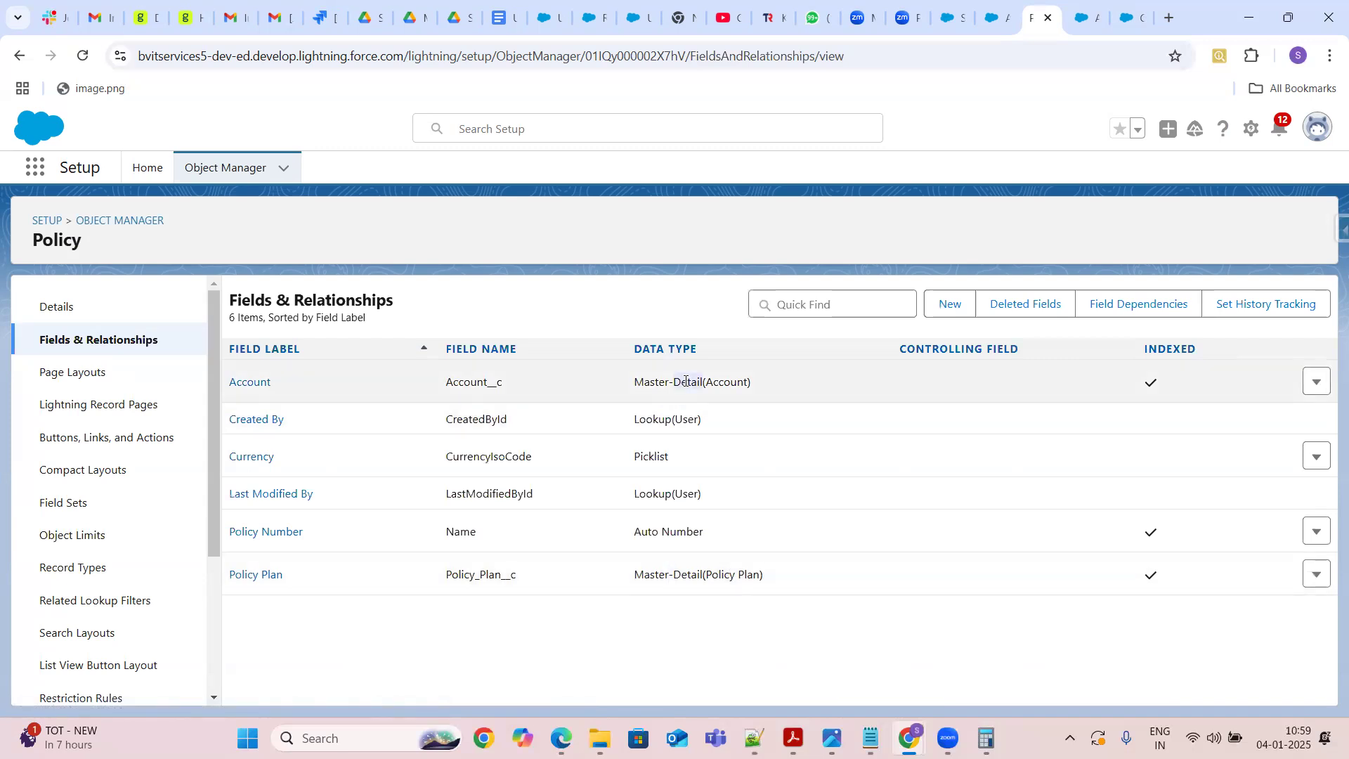
{"action": "double_click", "coordinate": [727, 380]}
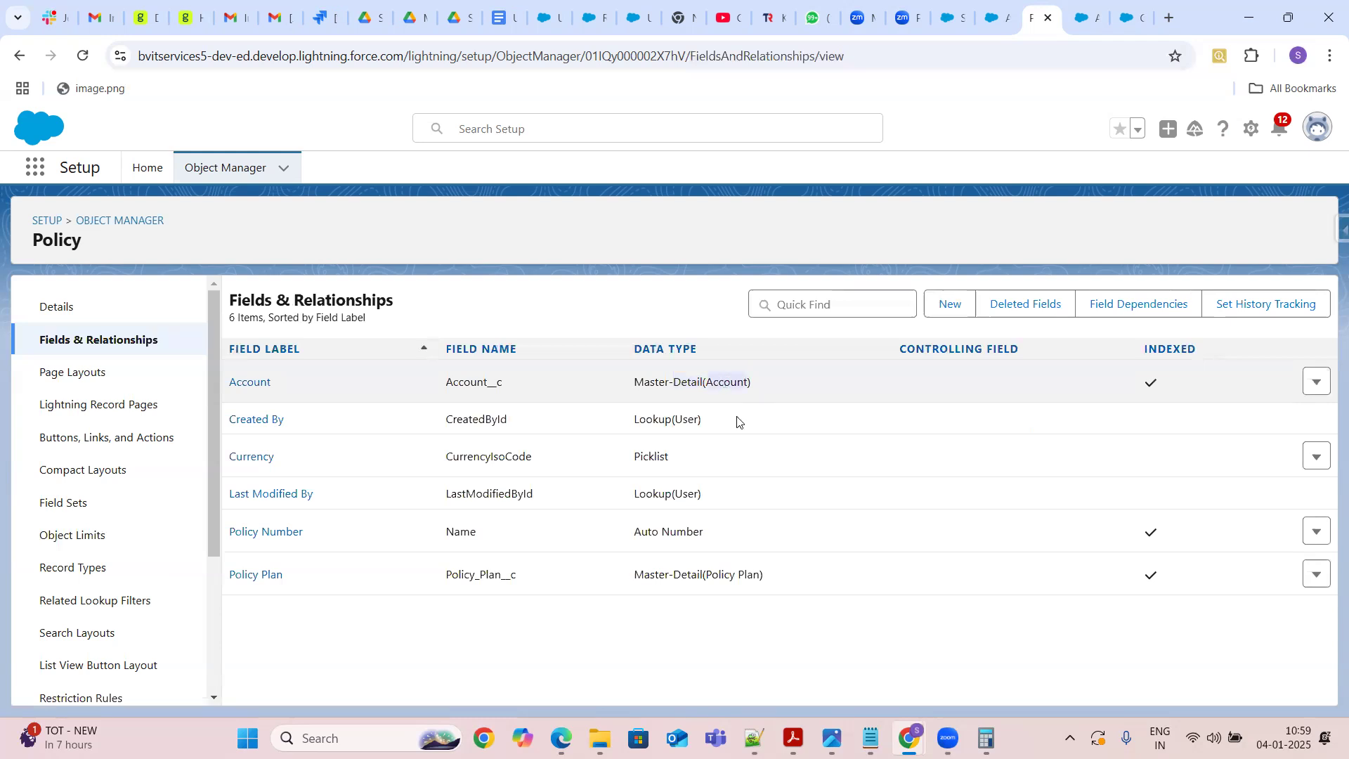
{"action": "left_click", "coordinate": [727, 571]}
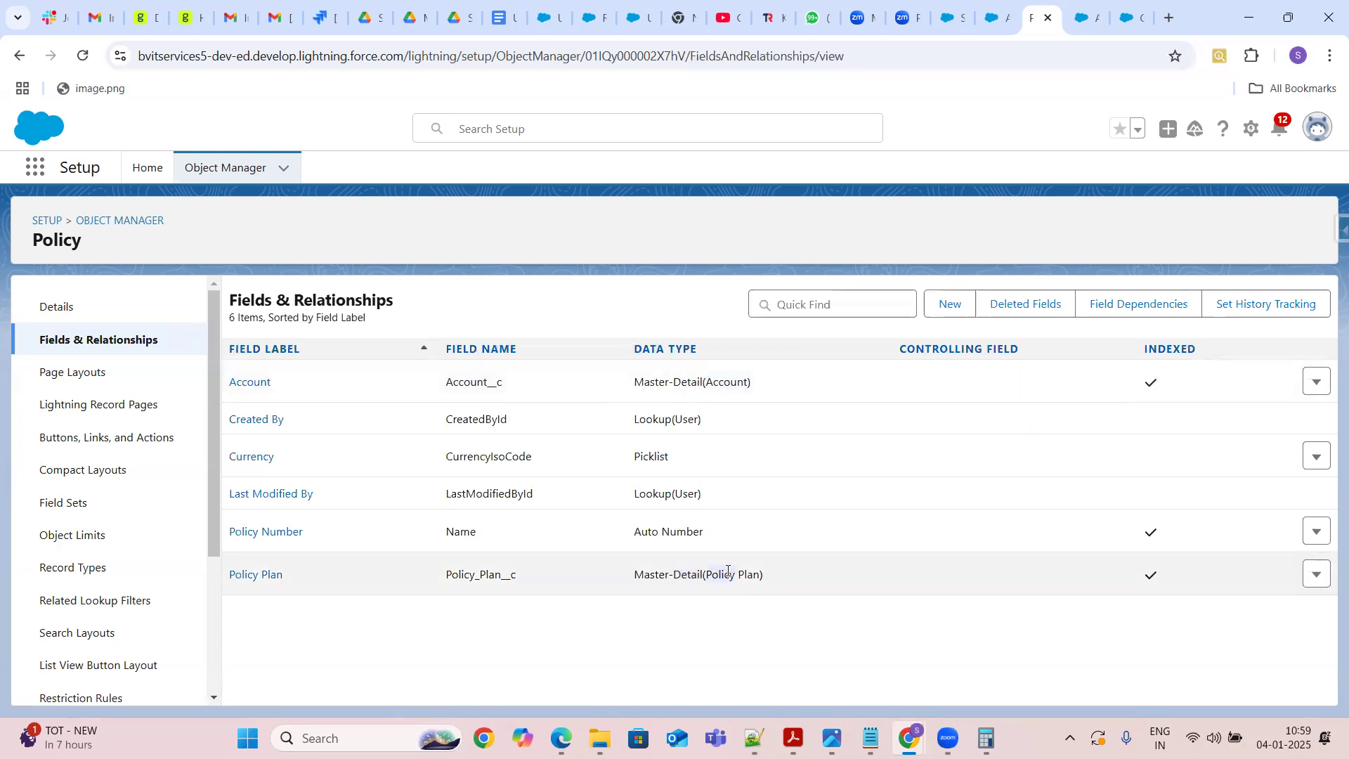
Open the Policy object's limits and review the custom relationship field limit
{"action": "double_click", "coordinate": [685, 419]}
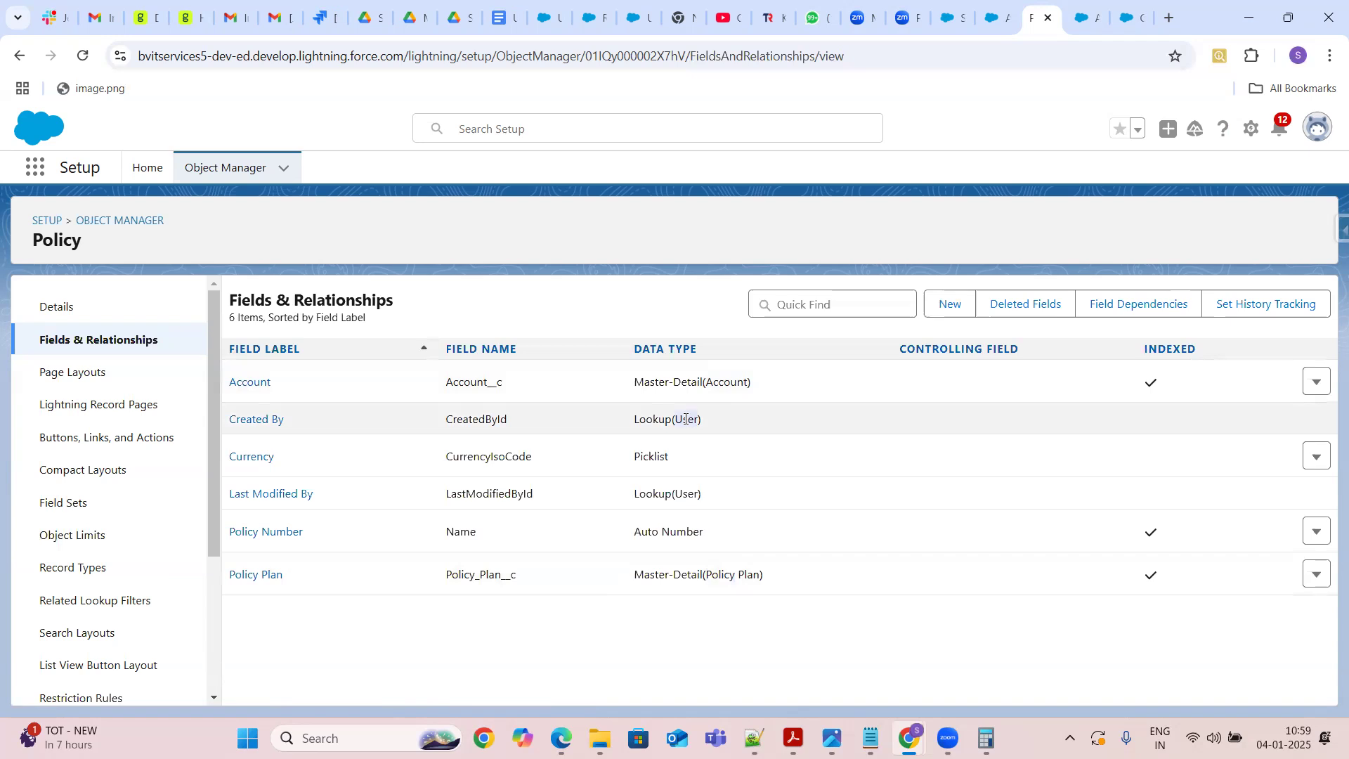
{"action": "left_click", "coordinate": [75, 539]}
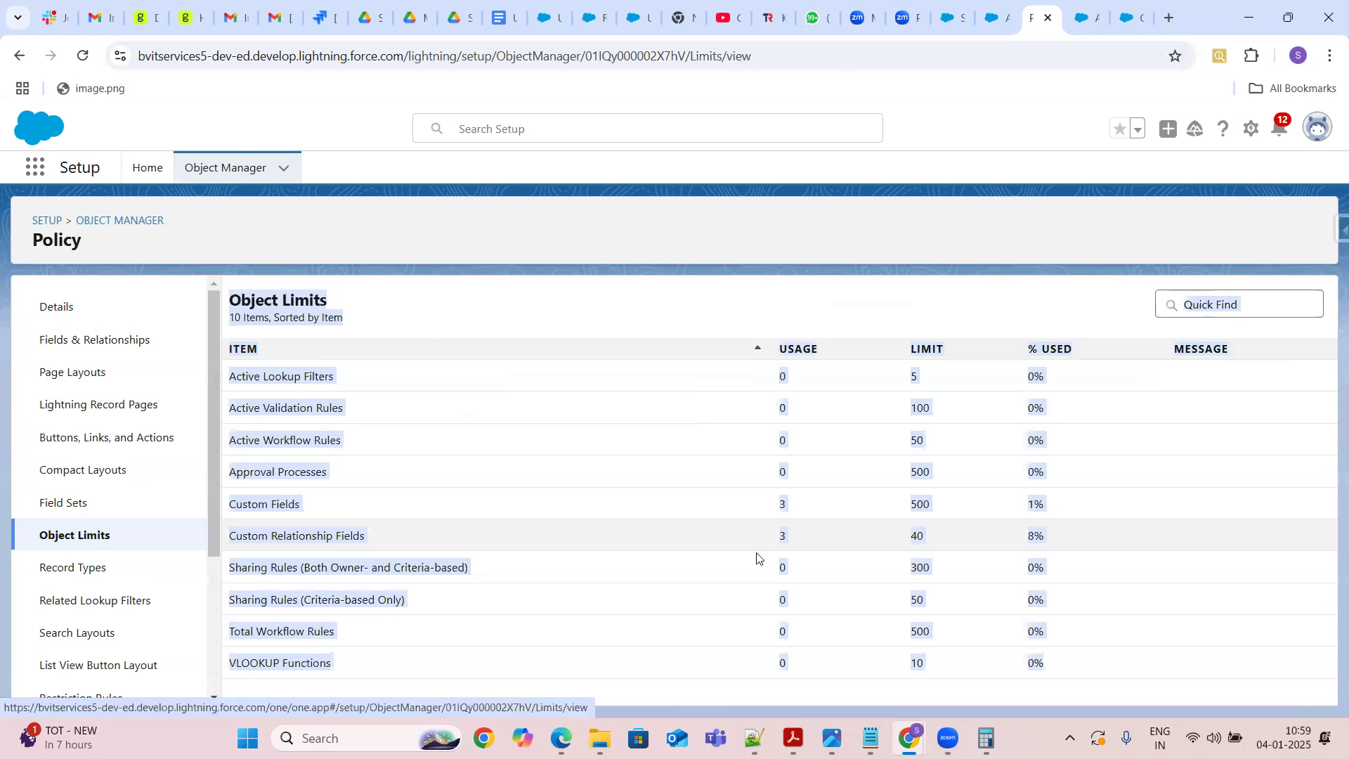
{"action": "left_click", "coordinate": [950, 595]}
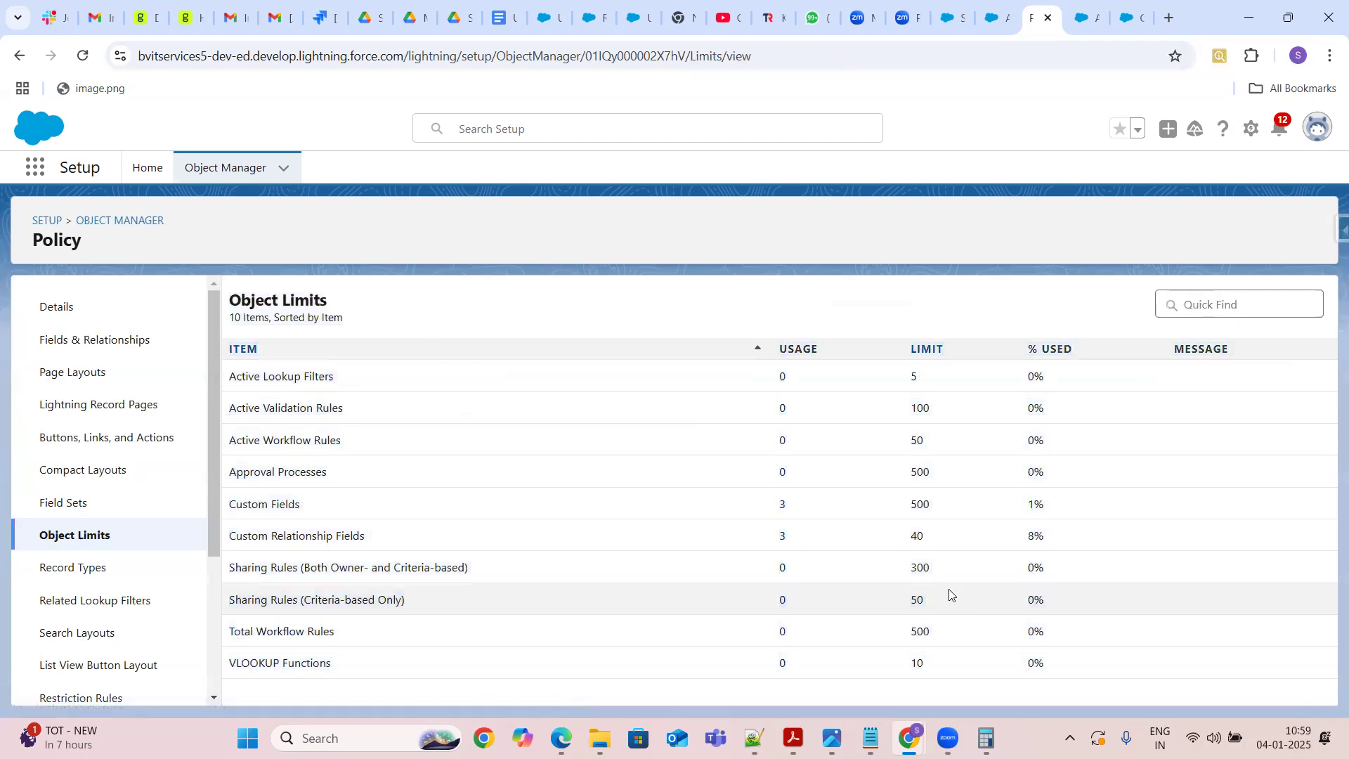
{"action": "double_click", "coordinate": [947, 545]}
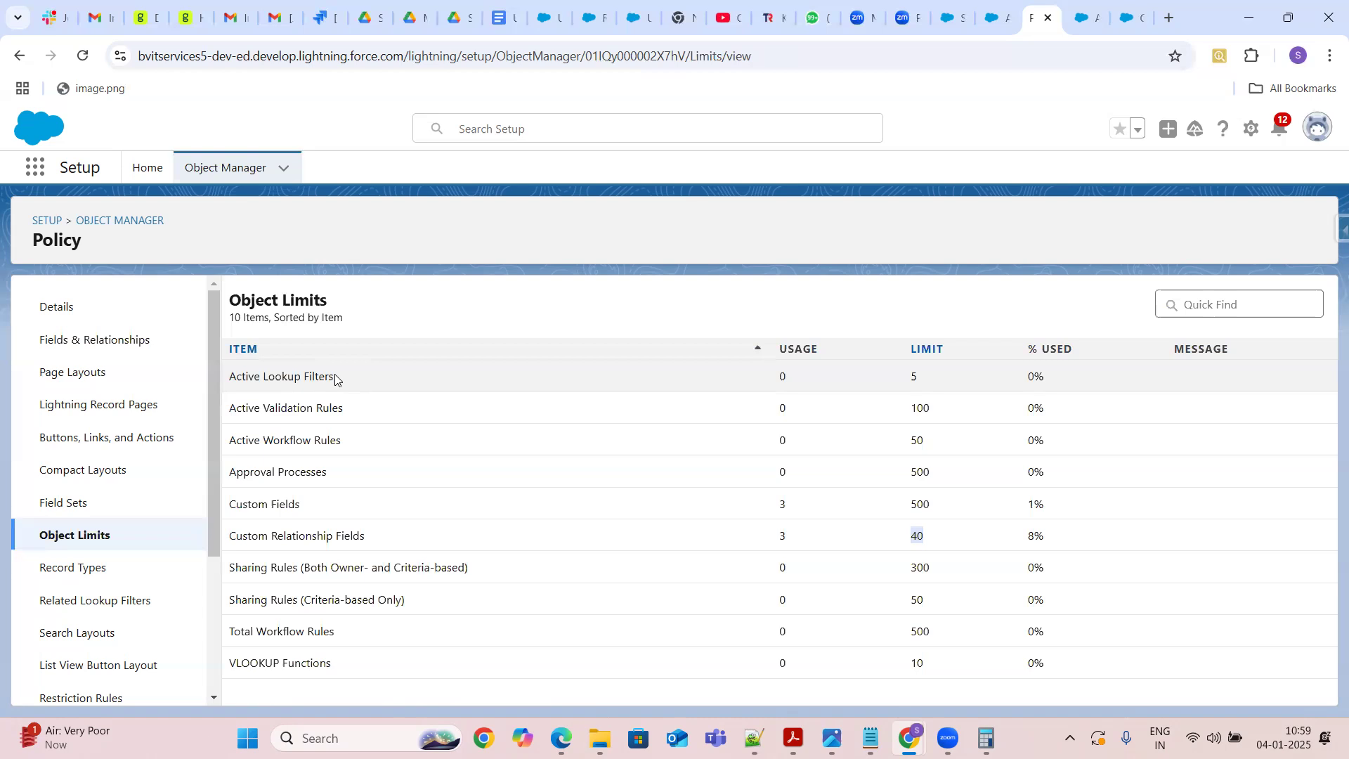
Return to Policy's fields and relationships, open the Account master-detail field and review its lookup filter section
{"action": "left_click", "coordinate": [111, 343]}
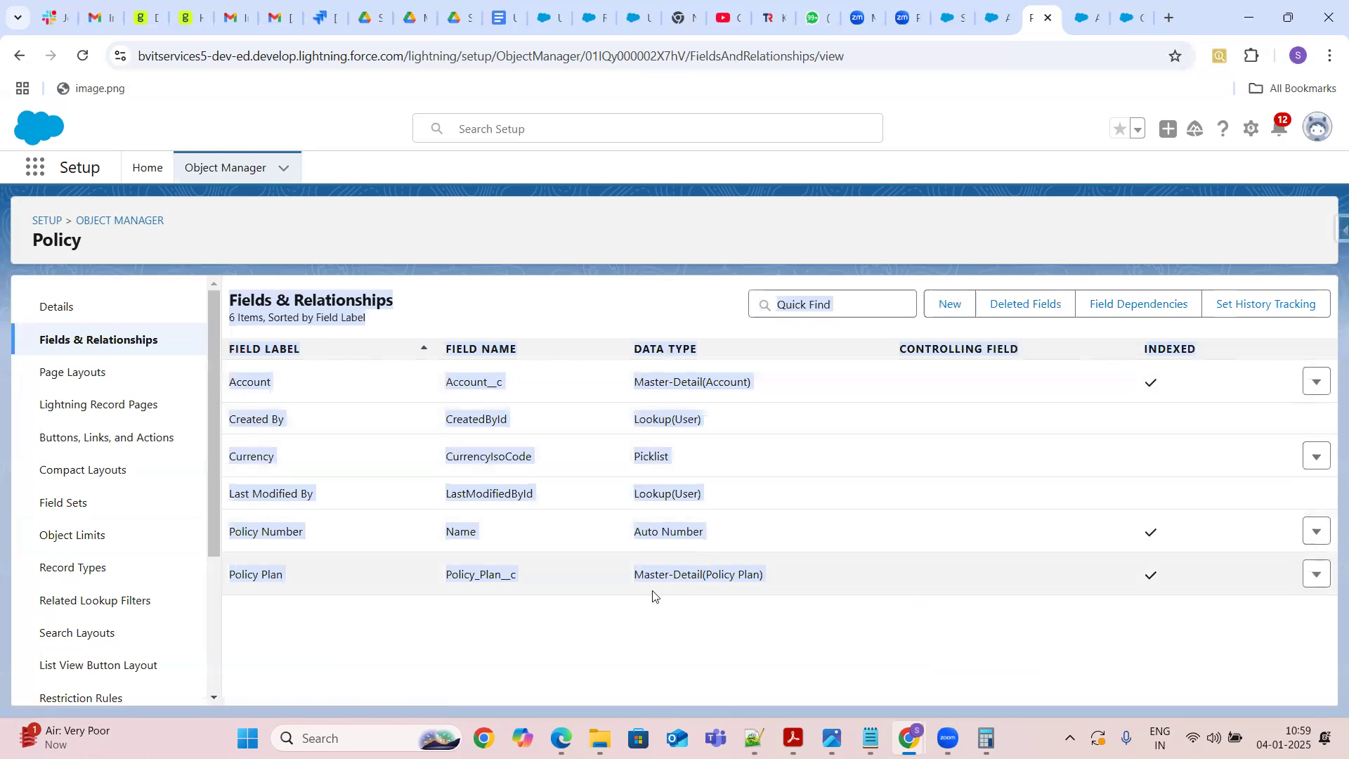
{"action": "left_click", "coordinate": [845, 612]}
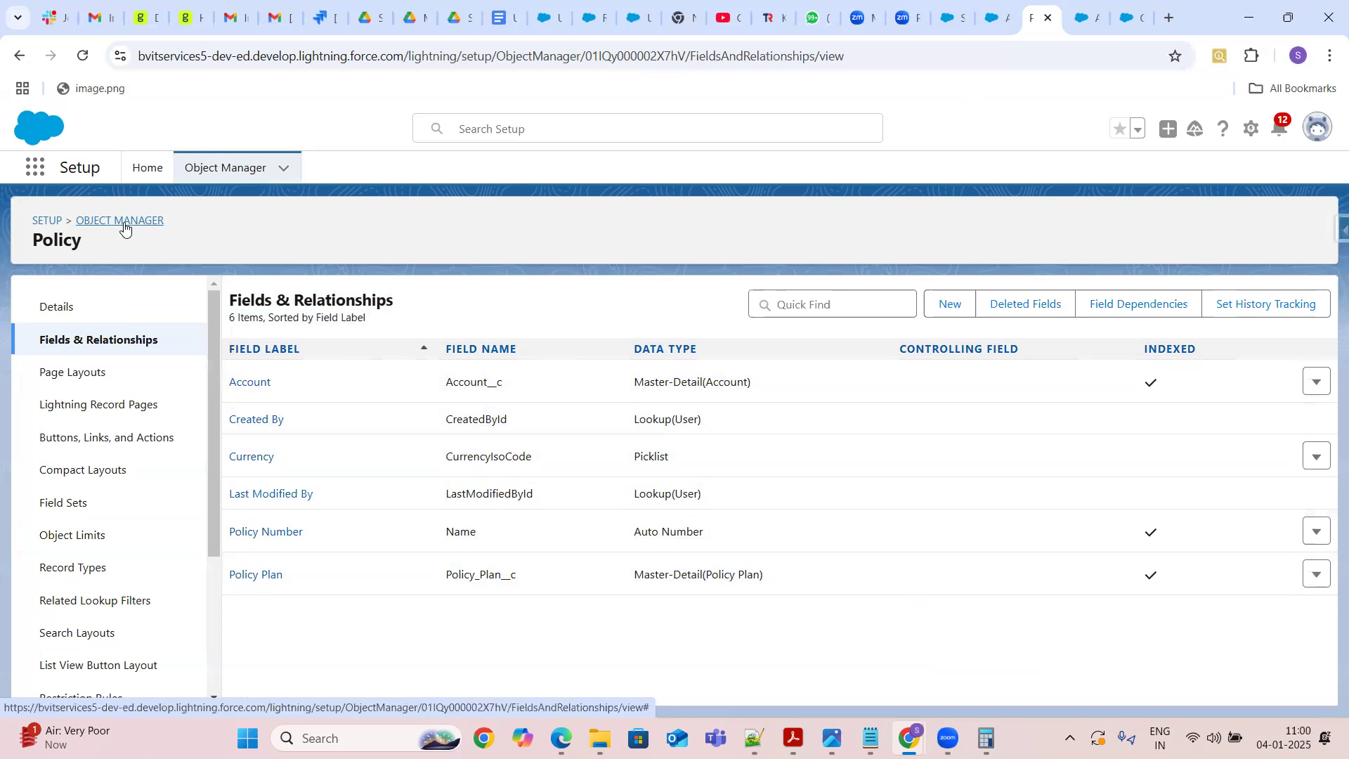
{"action": "left_click", "coordinate": [251, 386]}
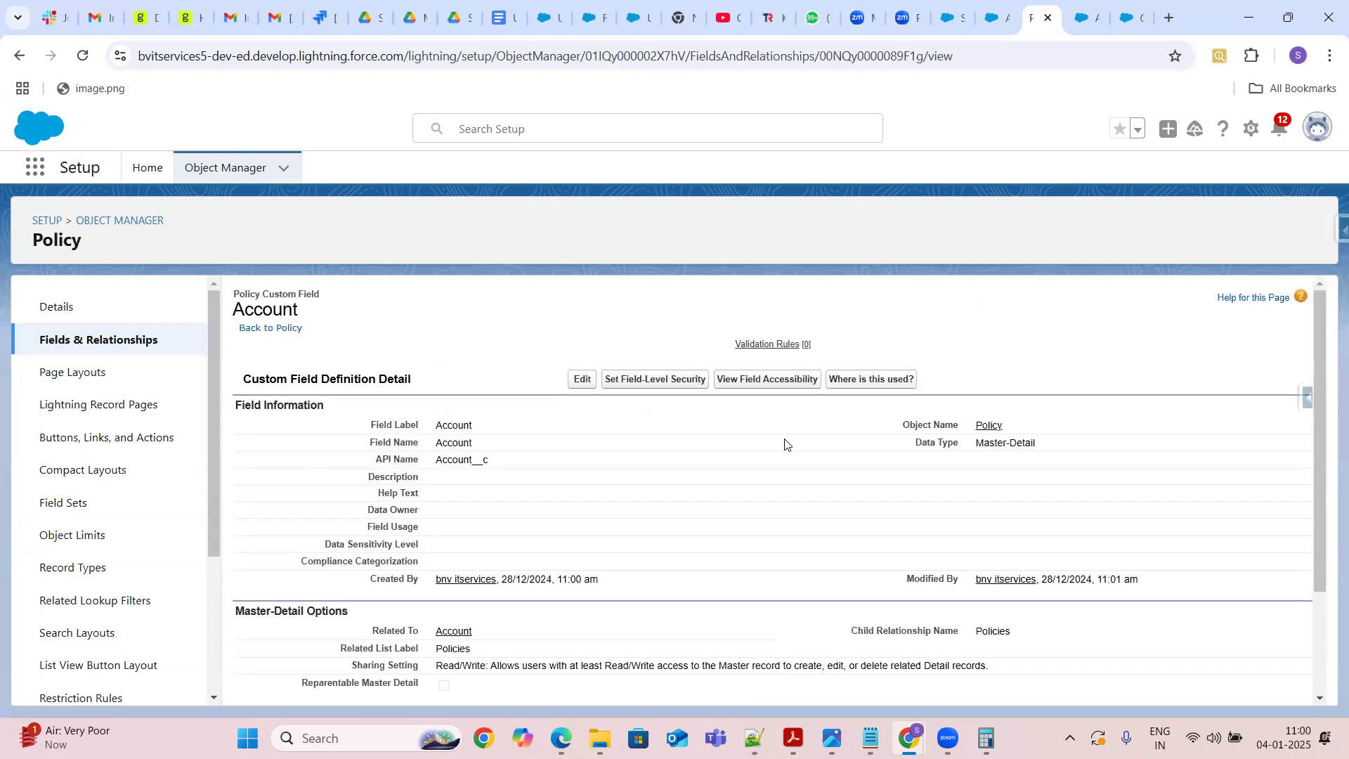
{"action": "scroll", "coordinate": [1325, 698], "scroll_direction": "down", "scroll_amount": 2}
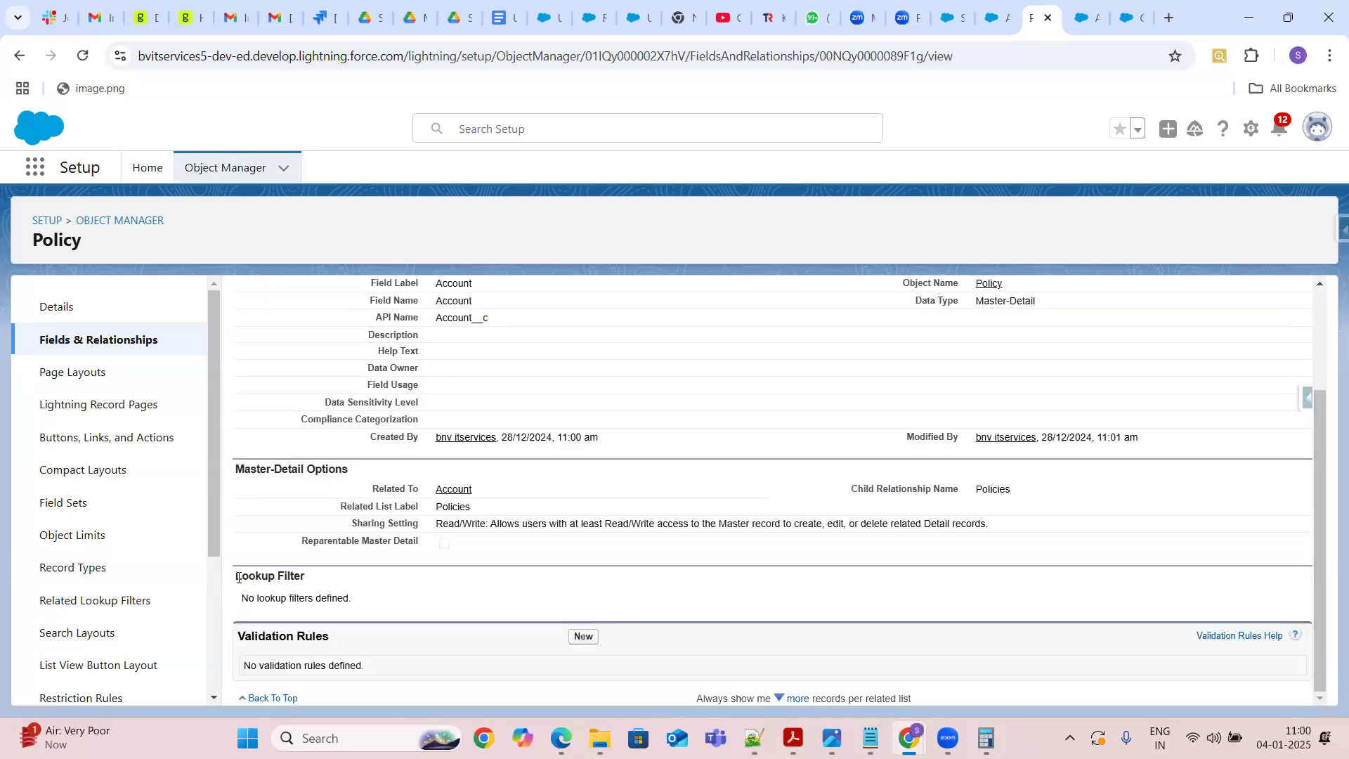
{"action": "left_click_drag", "start_coordinate": [238, 576], "coordinate": [309, 592]}
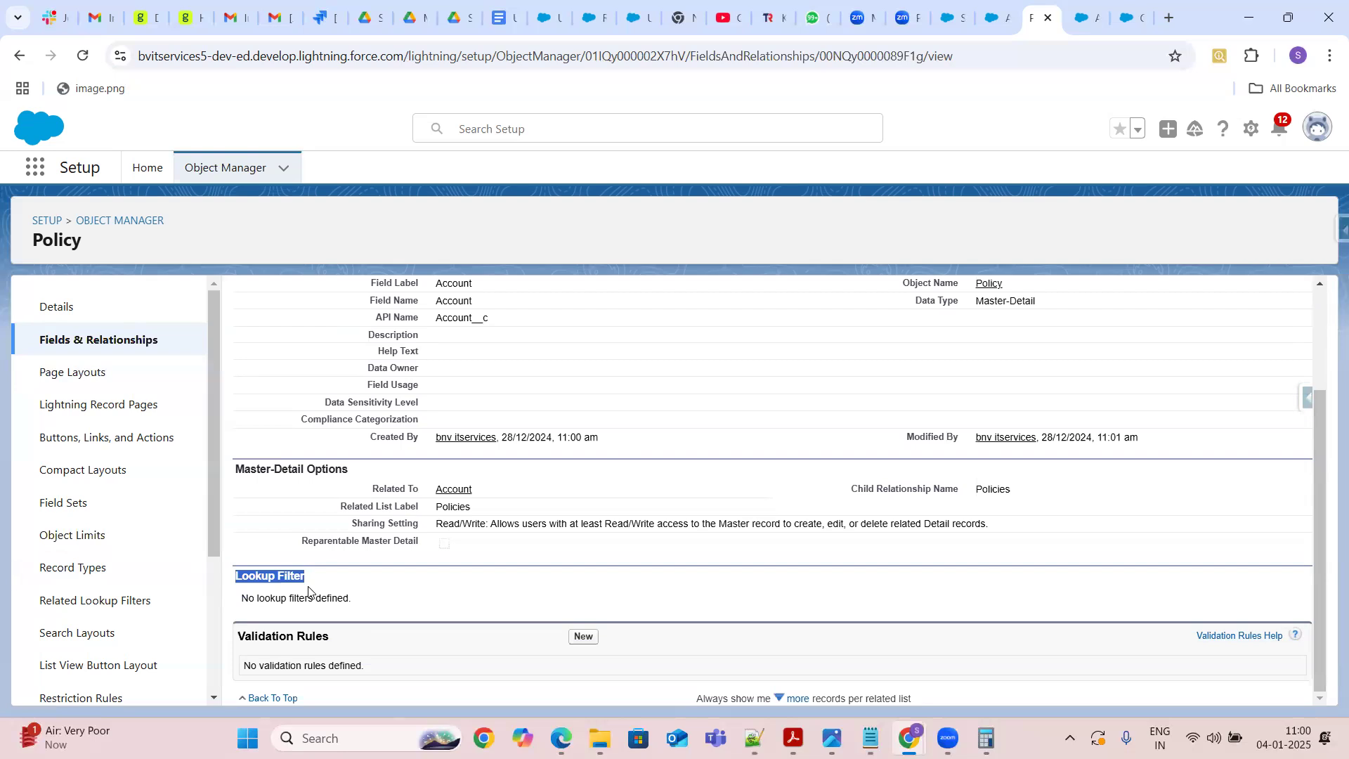
{"action": "left_click", "coordinate": [440, 604]}
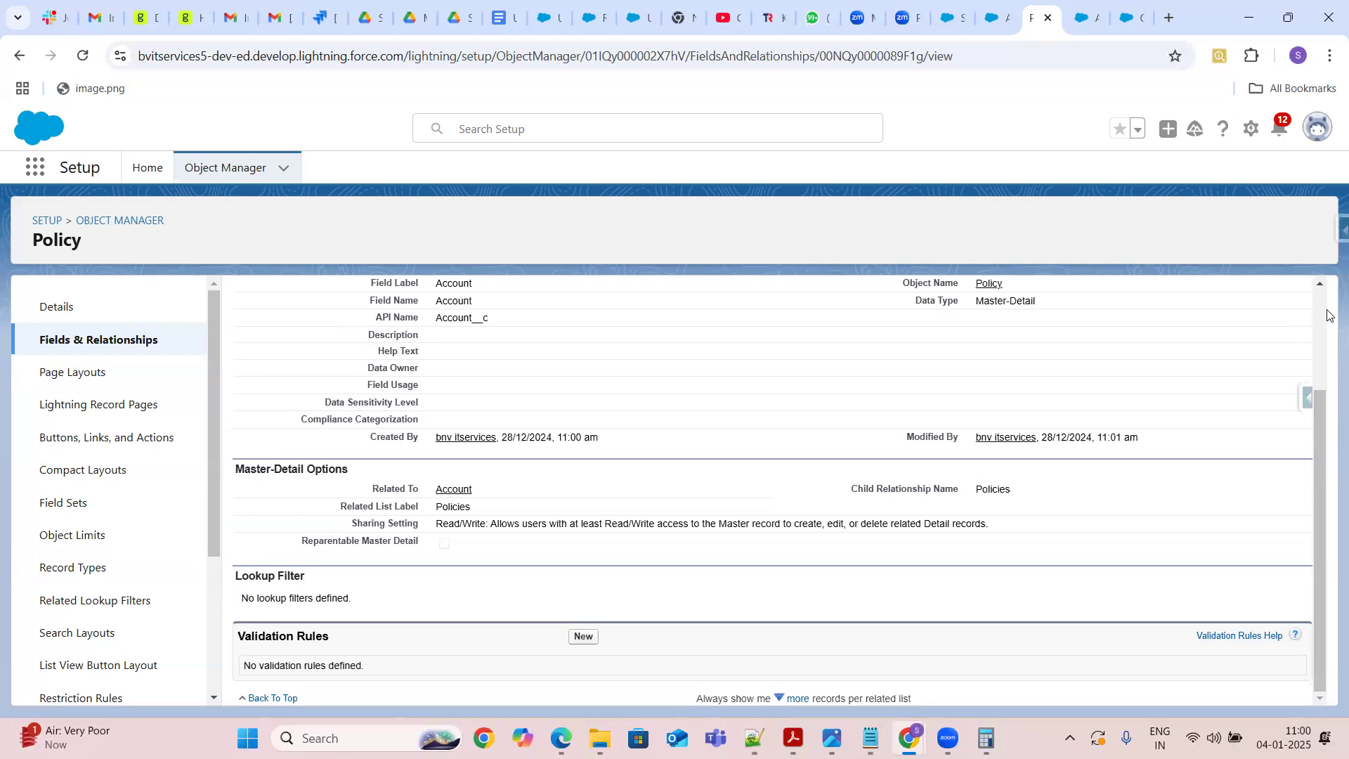
{"action": "scroll", "coordinate": [1321, 309], "scroll_direction": "up", "scroll_amount": 2}
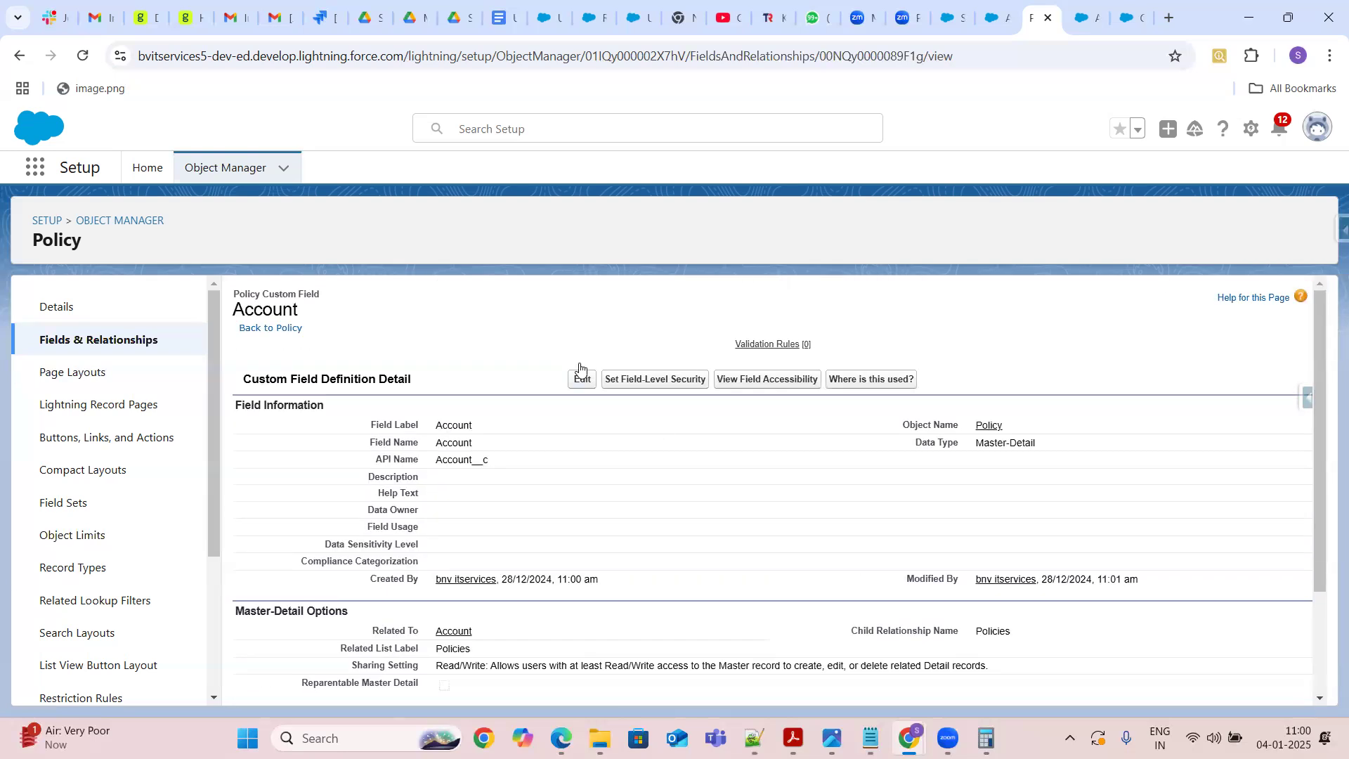
Open the Account master-detail field for editing and expand its lookup filter settings to review the filter criteria options
{"action": "left_click", "coordinate": [585, 382]}
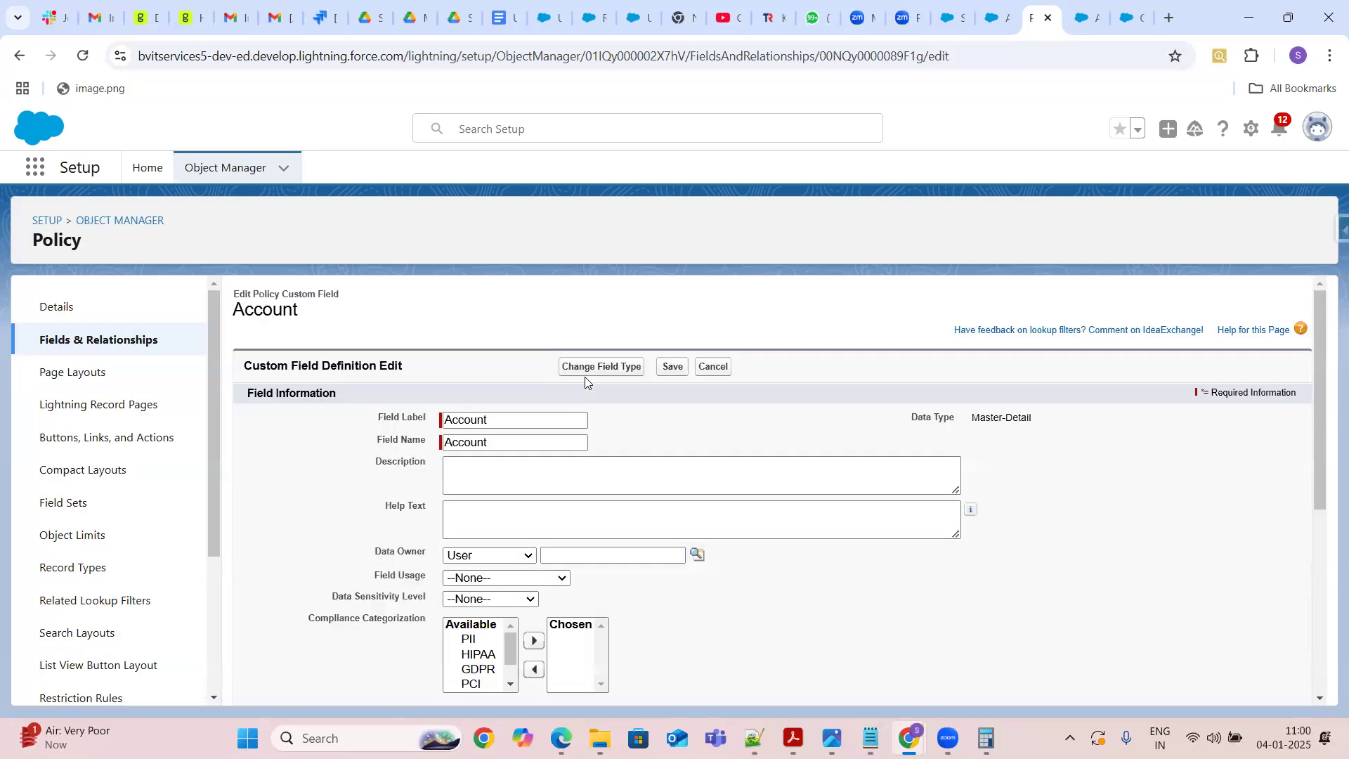
{"action": "left_click", "coordinate": [1319, 698]}
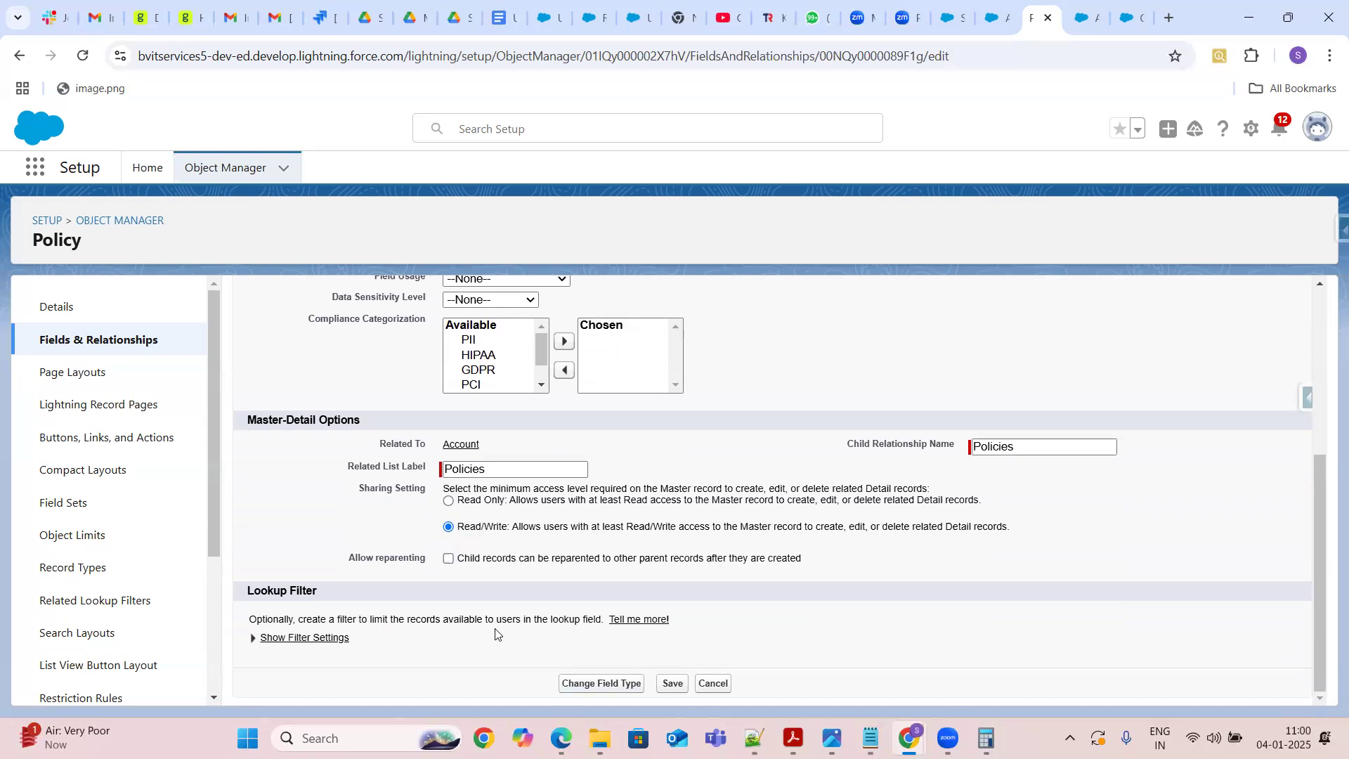
{"action": "left_click", "coordinate": [255, 640]}
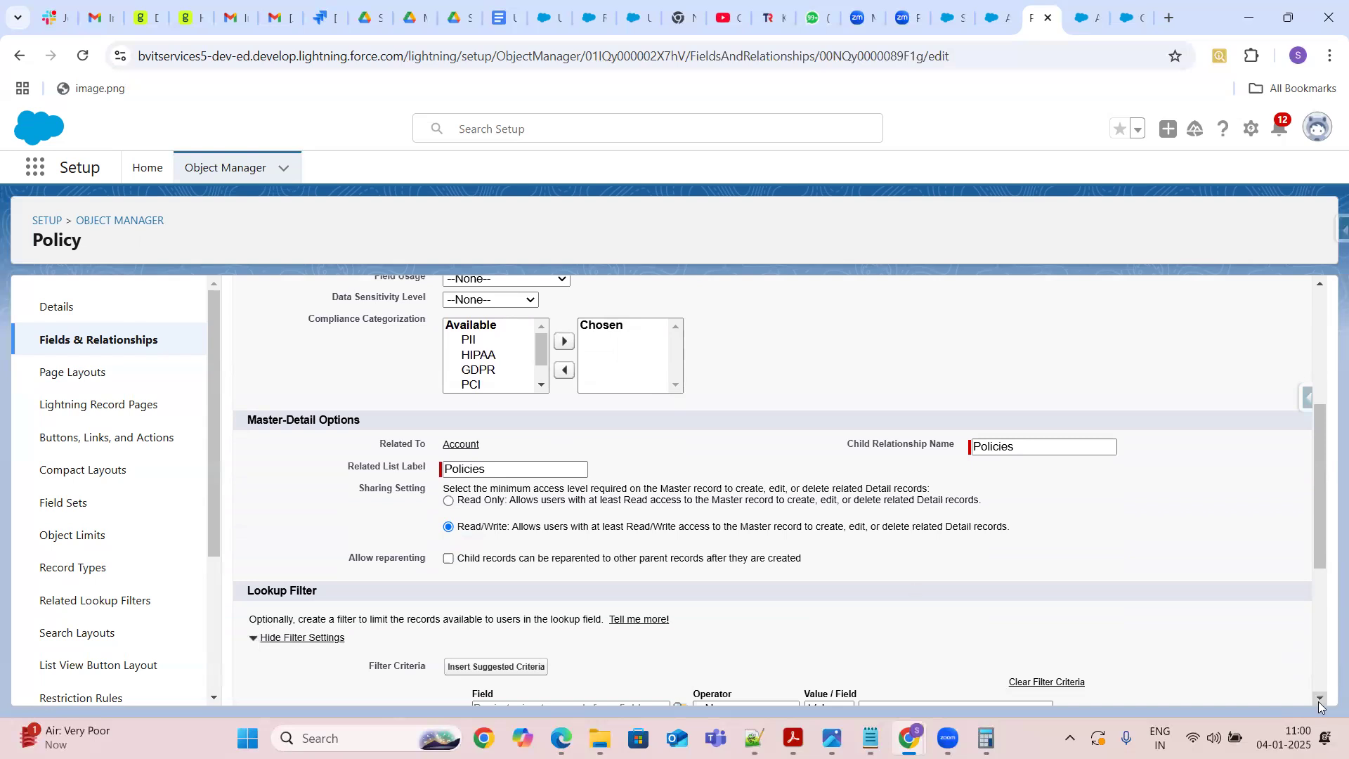
{"action": "scroll", "coordinate": [700, 501], "scroll_direction": "down", "scroll_amount": 4}
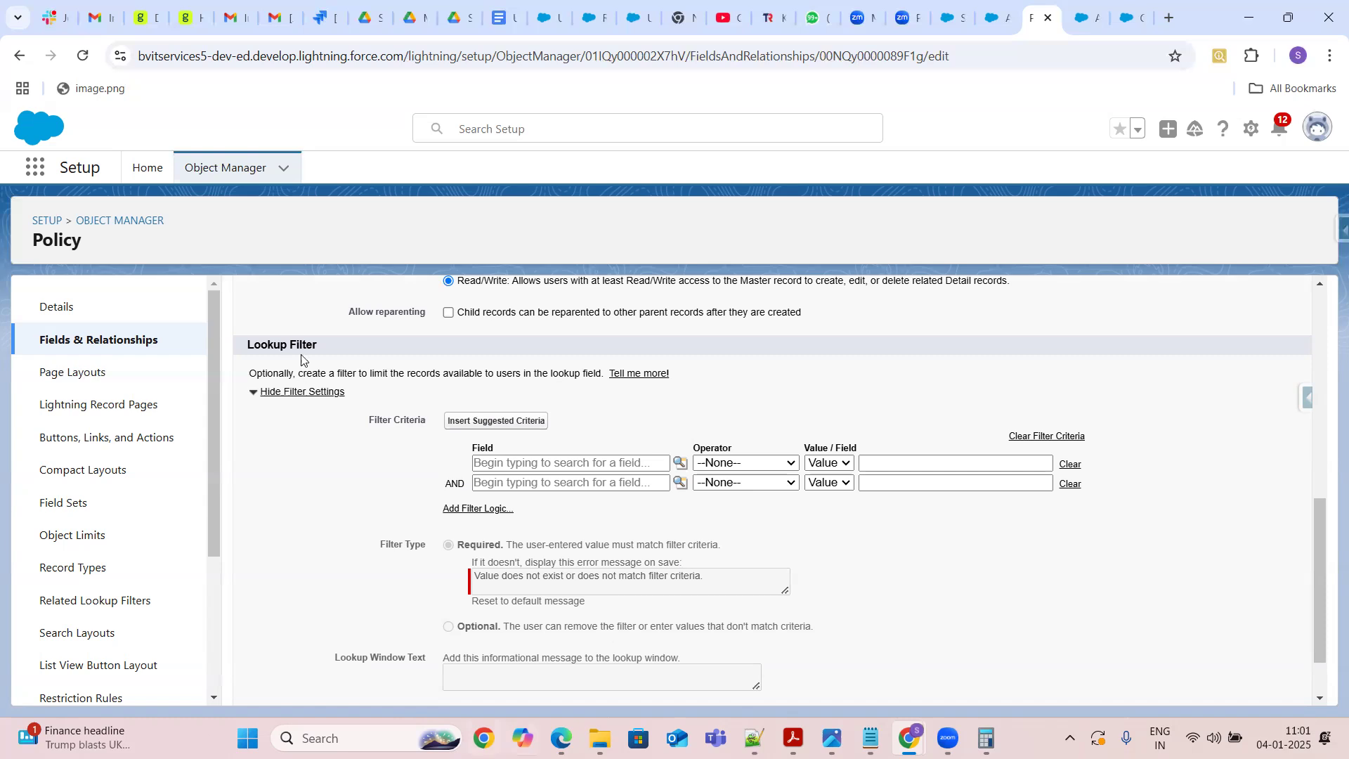
{"action": "left_click_drag", "start_coordinate": [324, 345], "coordinate": [272, 349]}
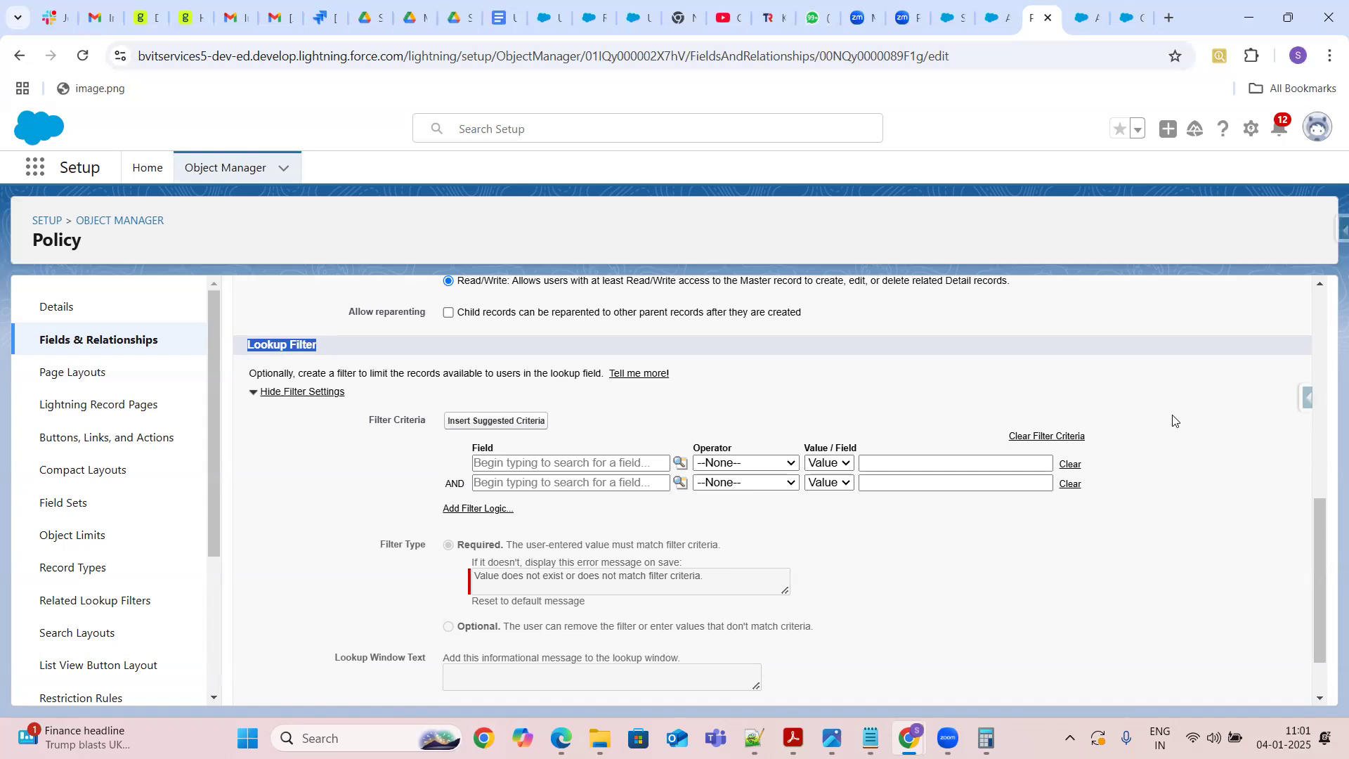
{"action": "left_click_drag", "start_coordinate": [1320, 573], "coordinate": [1327, 319]}
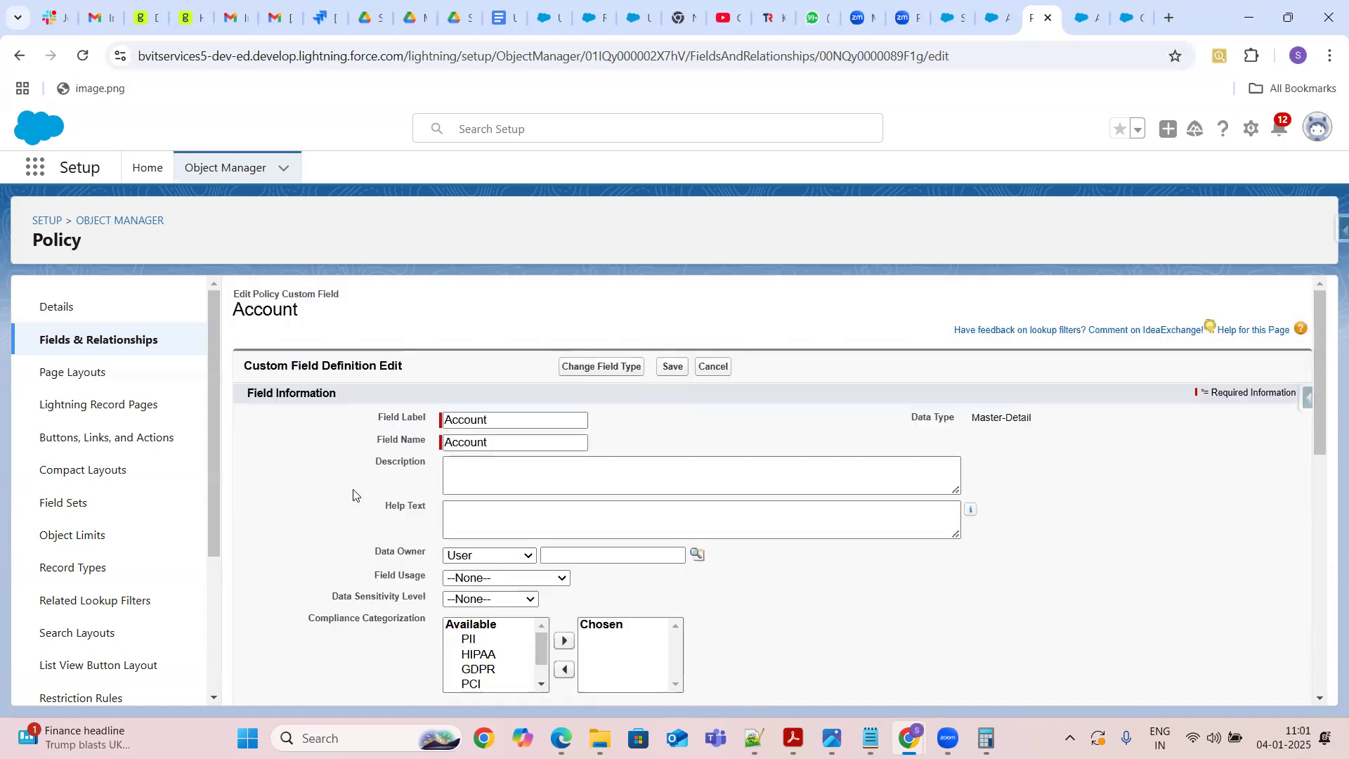
Open Policy's object limits again and compare the active lookup filter, custom field and custom relationship field limits
{"action": "left_click", "coordinate": [69, 536]}
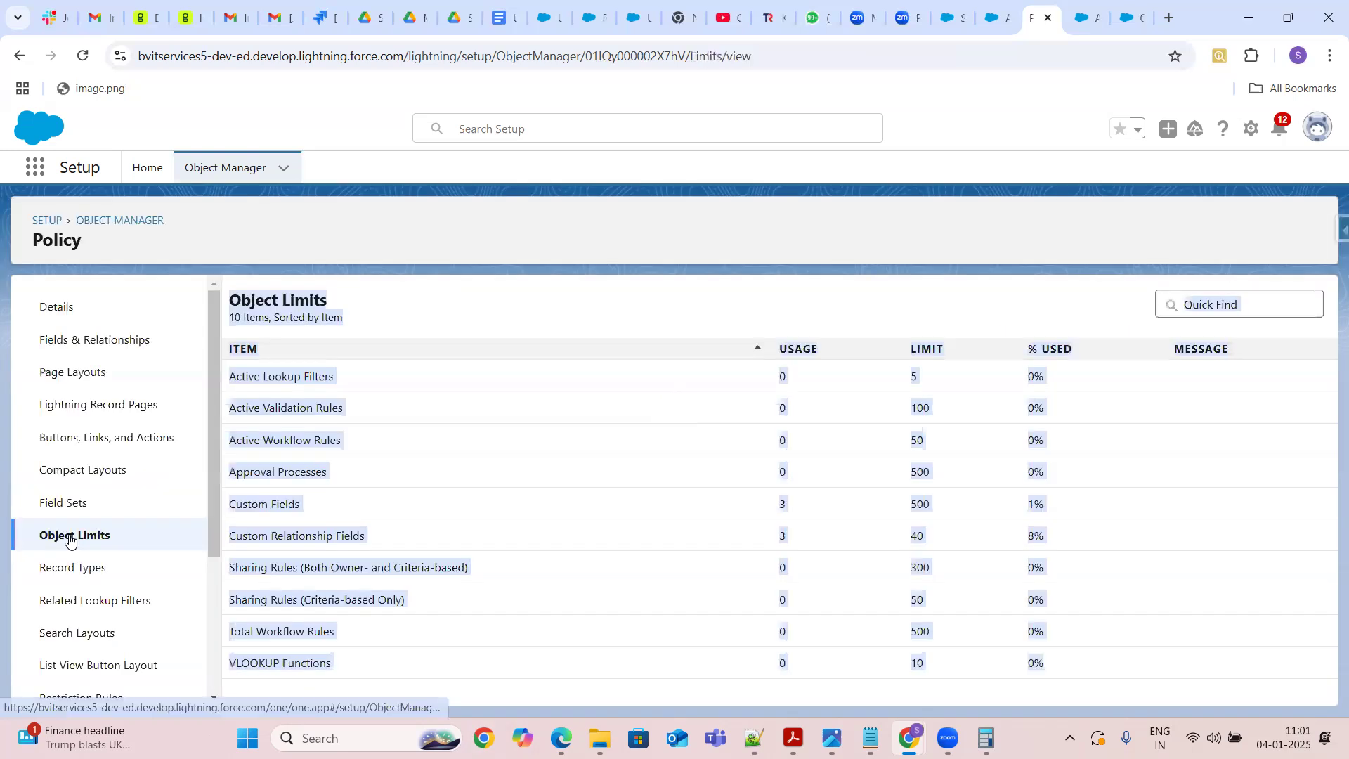
{"action": "left_click", "coordinate": [933, 380]}
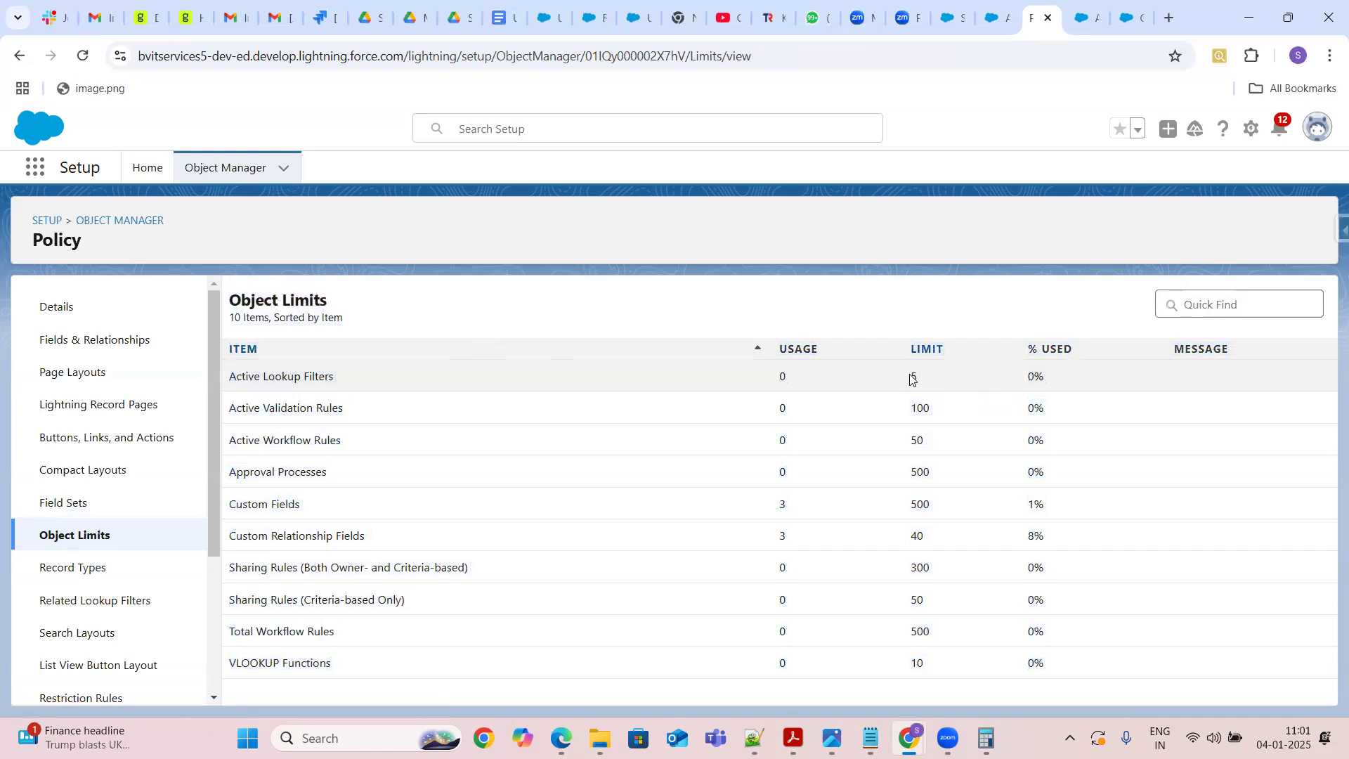
{"action": "double_click", "coordinate": [925, 381]}
{"action": "left_click", "coordinate": [916, 536]}
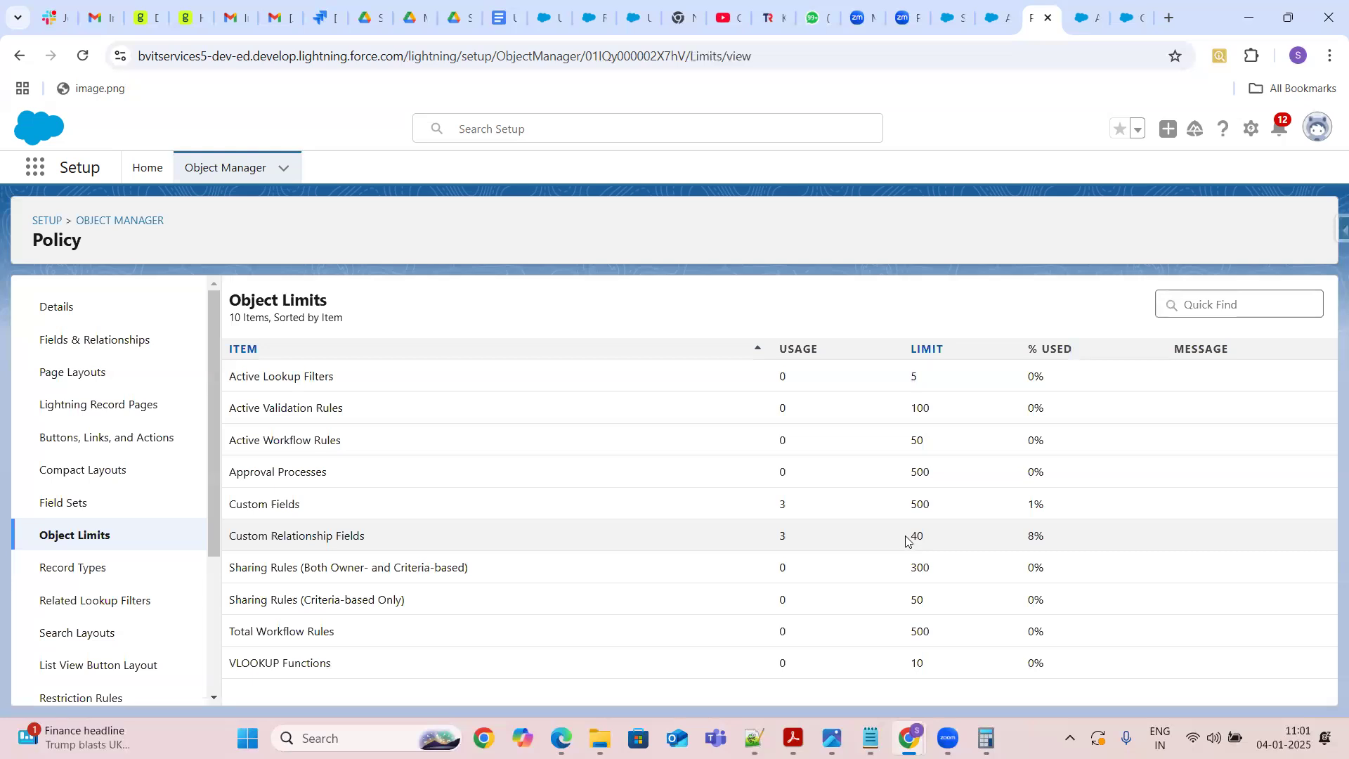
{"action": "double_click", "coordinate": [918, 536]}
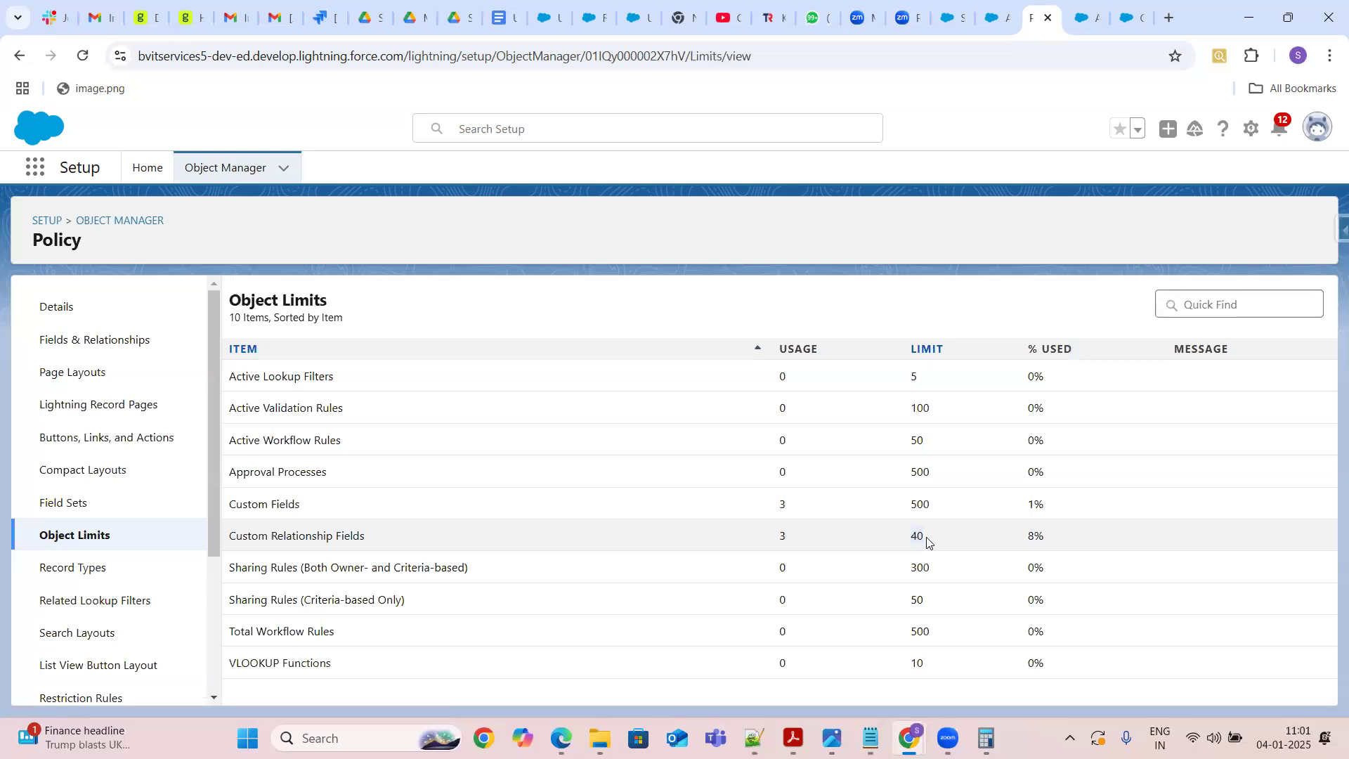
{"action": "left_click", "coordinate": [911, 381]}
{"action": "double_click", "coordinate": [933, 387]}
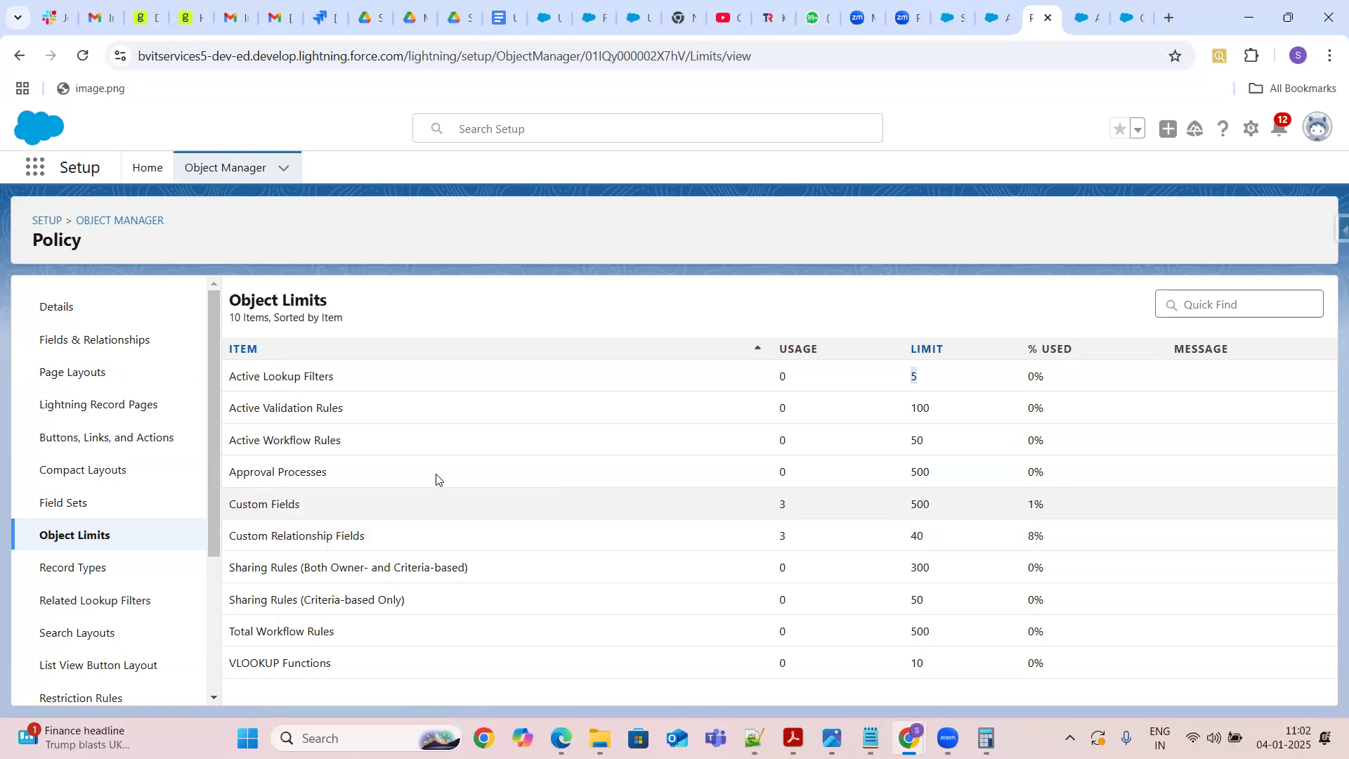
{"action": "double_click", "coordinate": [916, 536]}
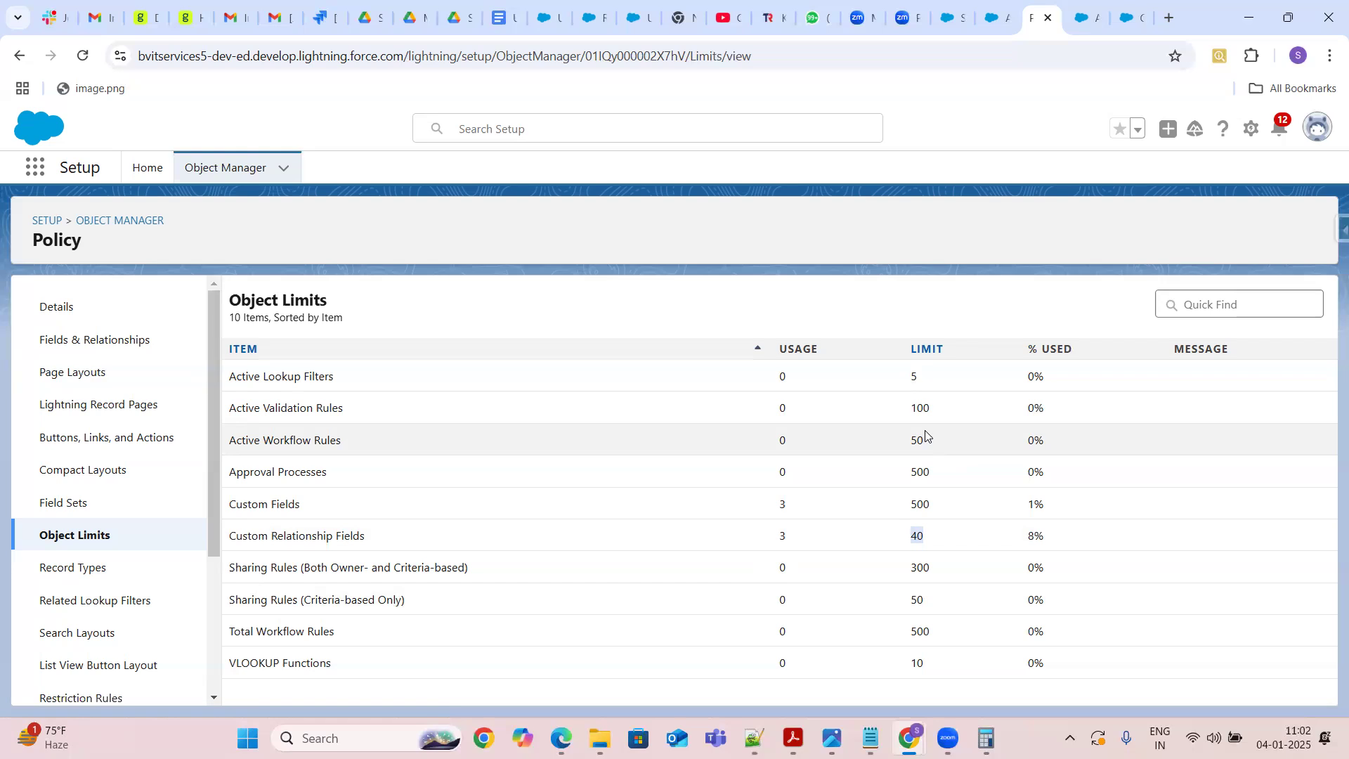
{"action": "left_click", "coordinate": [913, 501]}
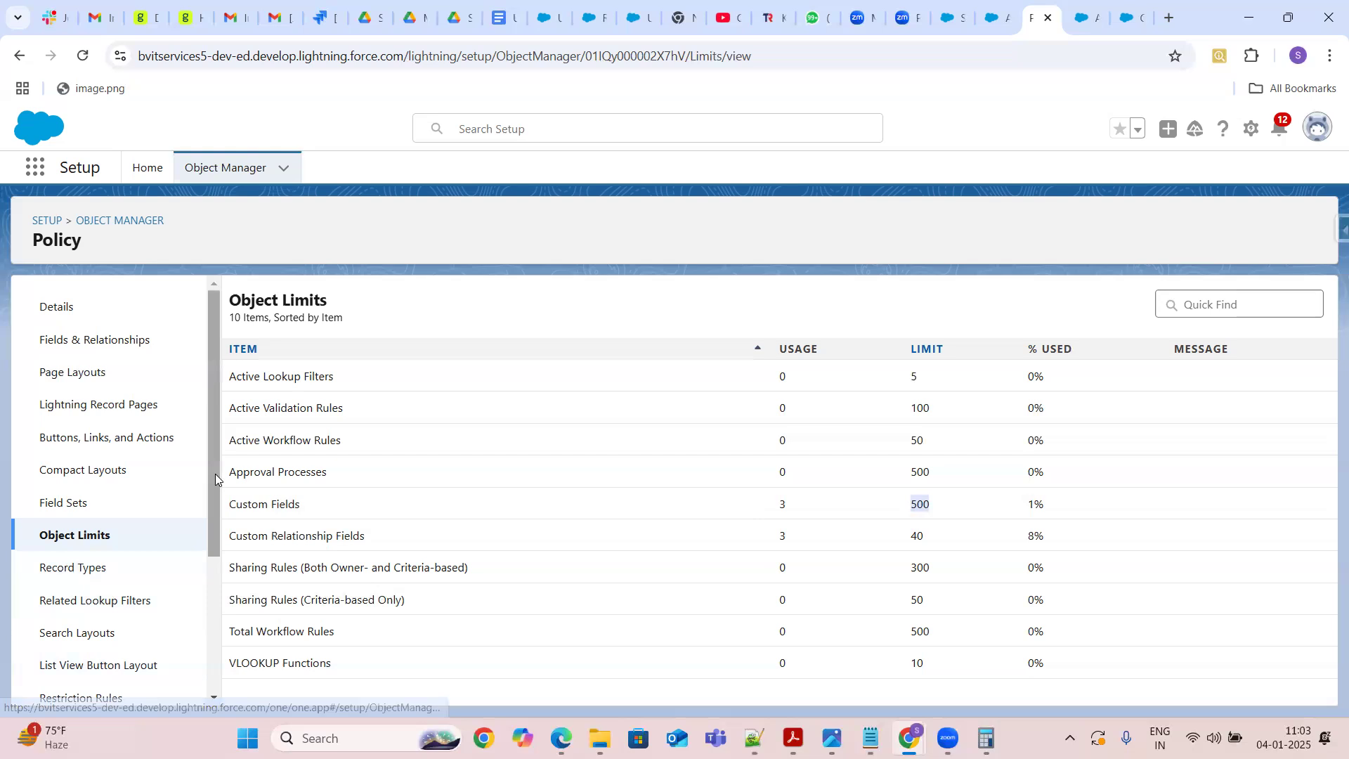
{"action": "scroll", "coordinate": [215, 542], "scroll_direction": "down", "scroll_amount": 1}
{"action": "scroll", "coordinate": [215, 542], "scroll_direction": "down", "scroll_amount": 3}
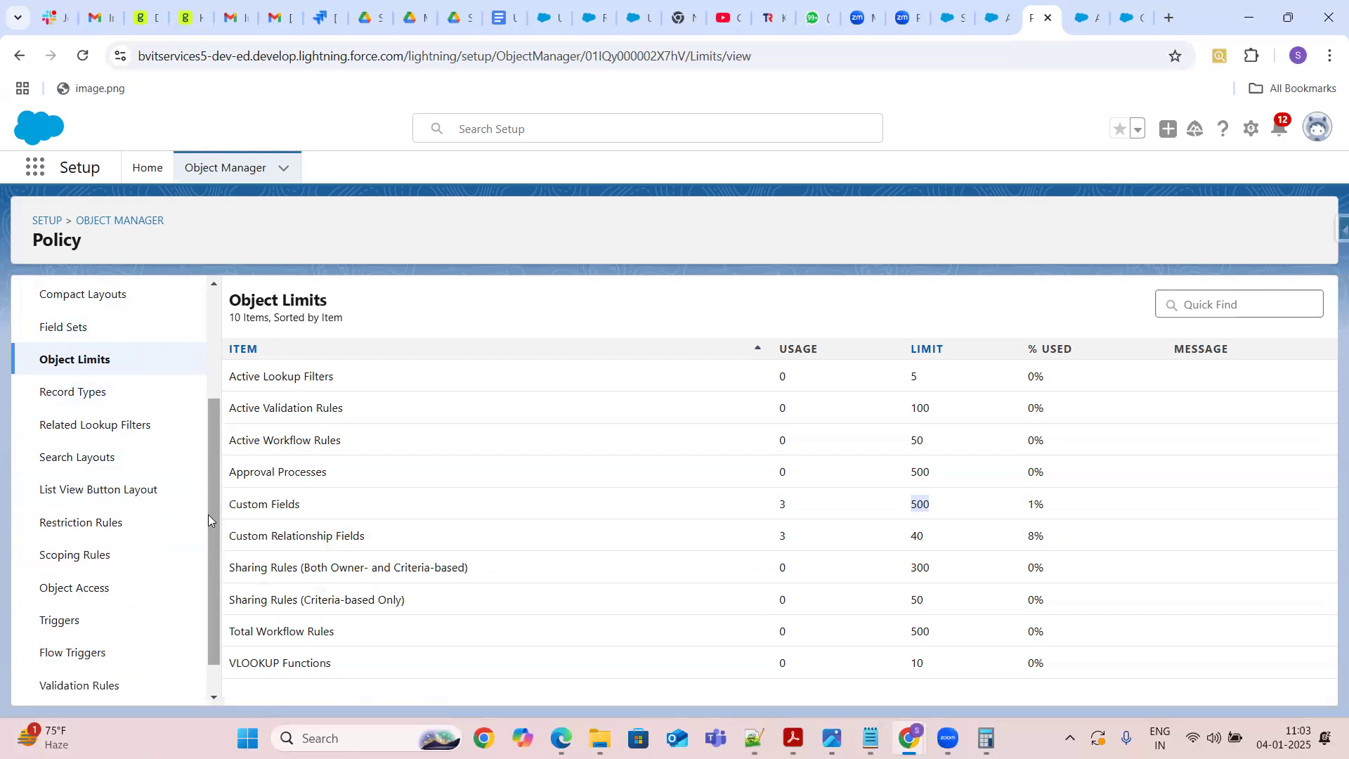
{"action": "scroll", "coordinate": [217, 490], "scroll_direction": "up", "scroll_amount": 2}
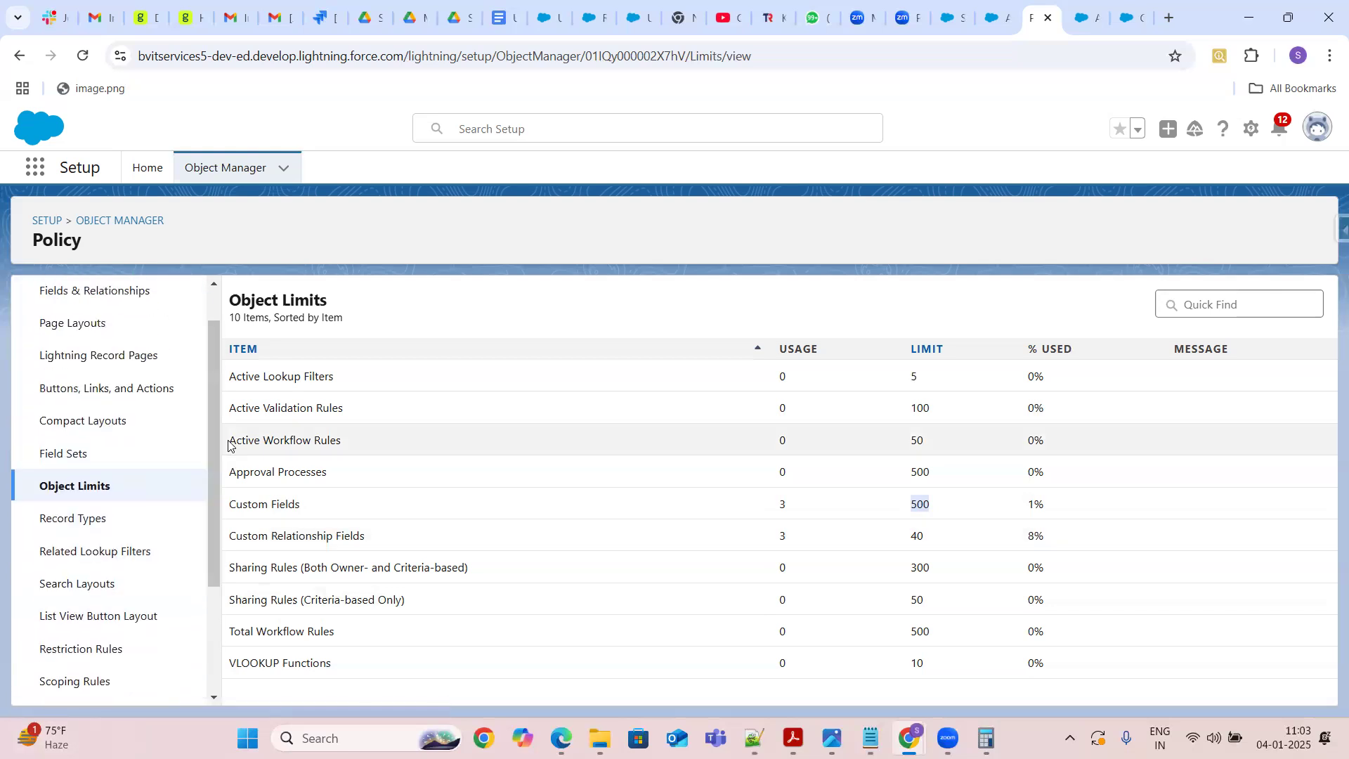